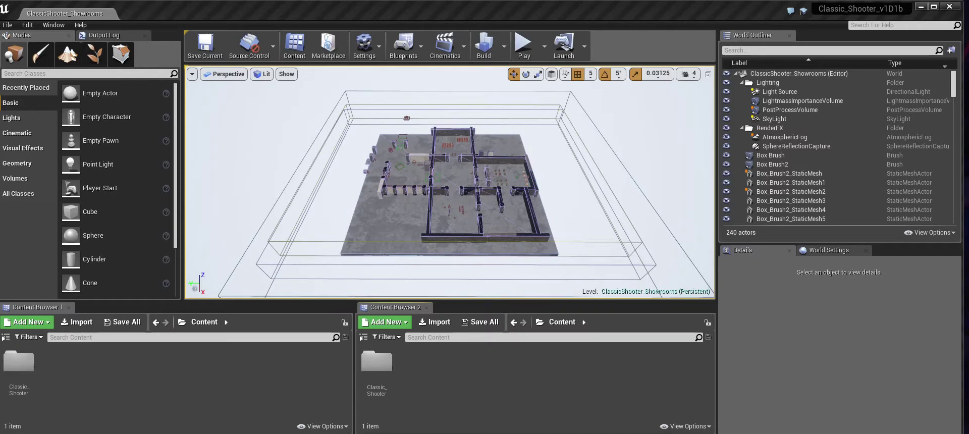
# Start a play session of the ClassicShooter_Showrooms level and walk through the gateway into the weapons room.
pyautogui.click(523, 44)
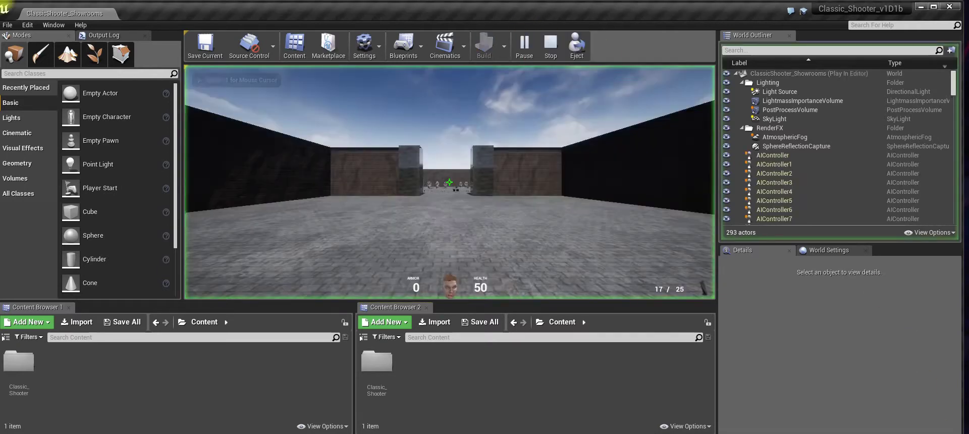
pyautogui.press('w')
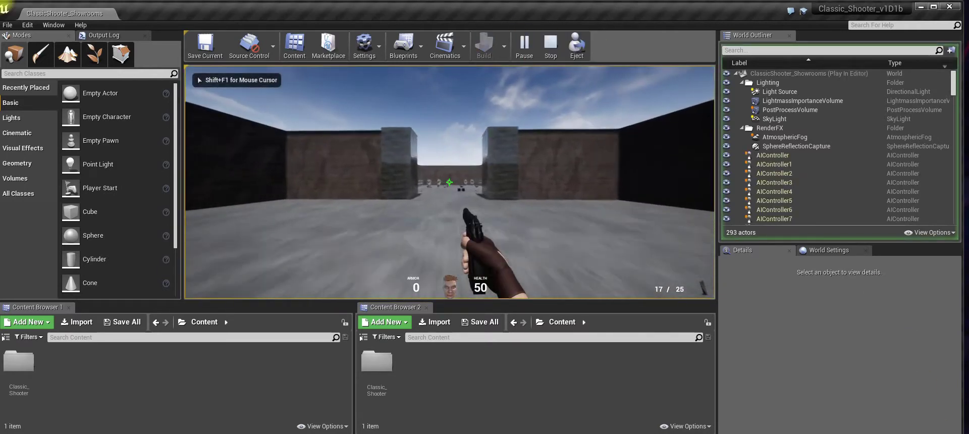
pyautogui.press('s')
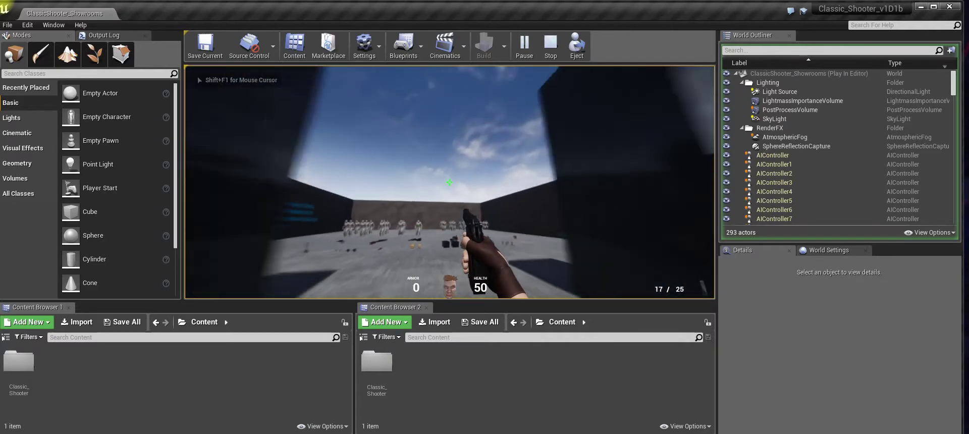
pyautogui.press('w')
pyautogui.press('w')
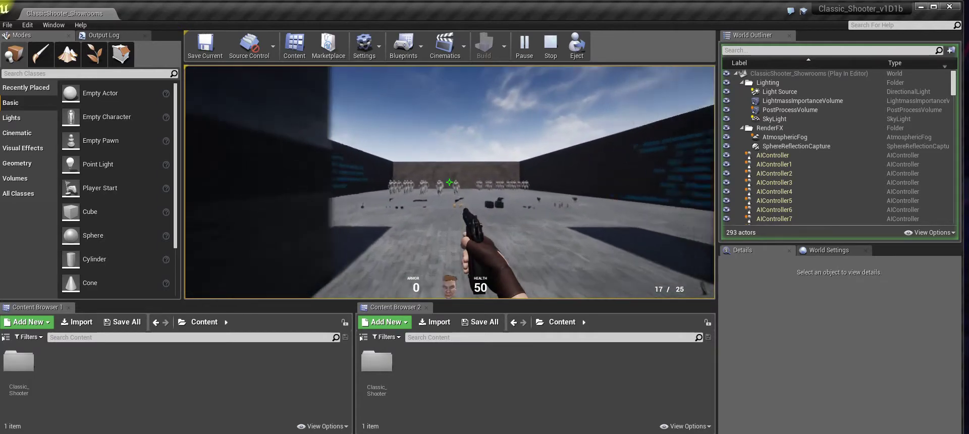
# Fire the pistol repeatedly at the mannequins until its magazine is empty.
pyautogui.click(547, 119)
pyautogui.click(546, 119)
pyautogui.click(546, 119)
pyautogui.click(546, 119)
pyautogui.click(546, 119)
pyautogui.click(546, 119)
pyautogui.click(546, 119)
pyautogui.click(546, 118)
pyautogui.click(547, 118)
pyautogui.click(547, 118)
pyautogui.click(546, 117)
pyautogui.click(547, 117)
pyautogui.click(545, 117)
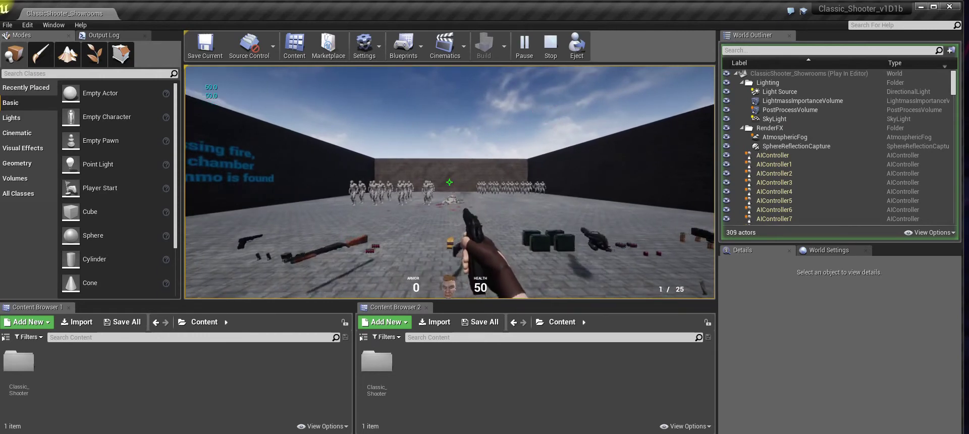
pyautogui.click(546, 117)
pyautogui.click(545, 117)
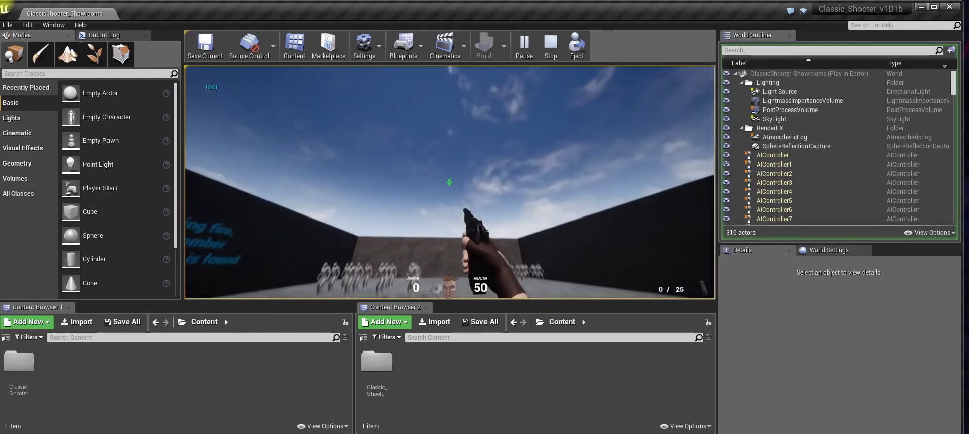
# Reload the pistol and fire further shots to test its reload behaviour.
pyautogui.press('r')
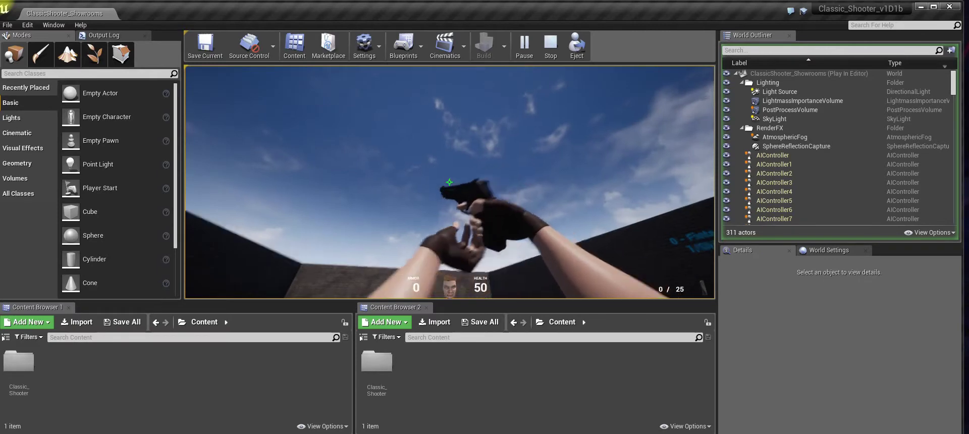
pyautogui.click(449, 182)
pyautogui.click(449, 182)
pyautogui.click(449, 182)
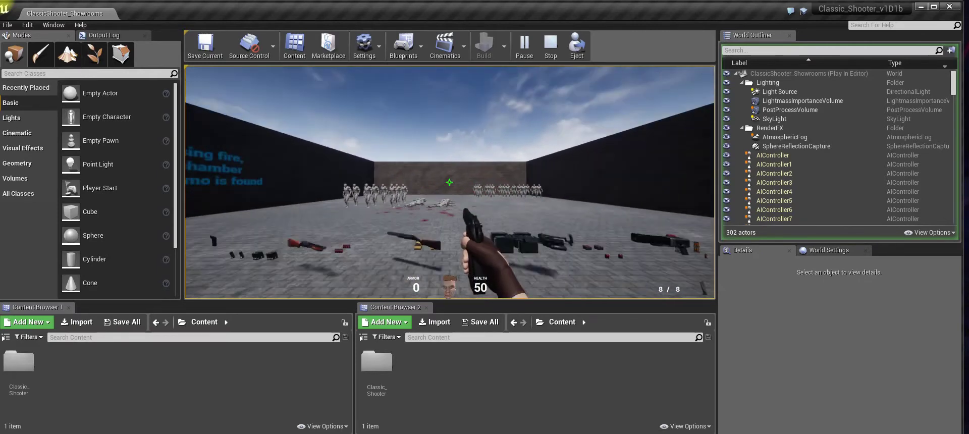
# Leave the in-game options menu, restart the play session and test the hammer on the mannequins.
pyautogui.press('Escape')
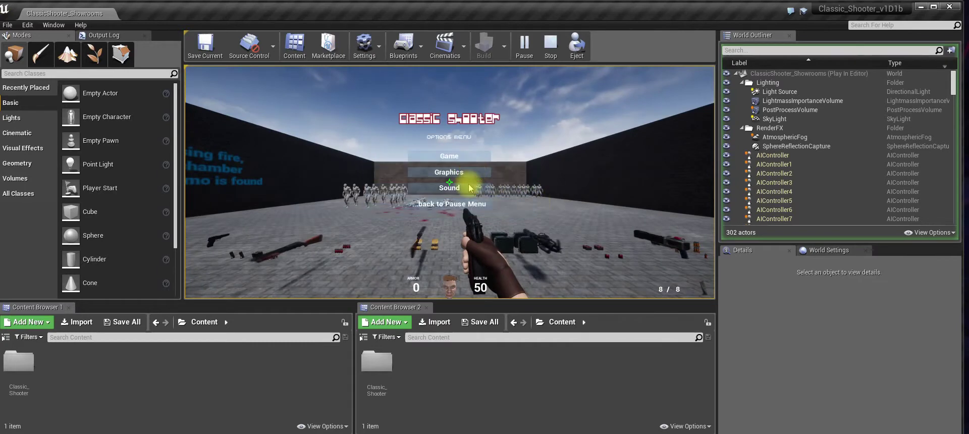
pyautogui.click(453, 205)
pyautogui.click(525, 43)
pyautogui.press('w')
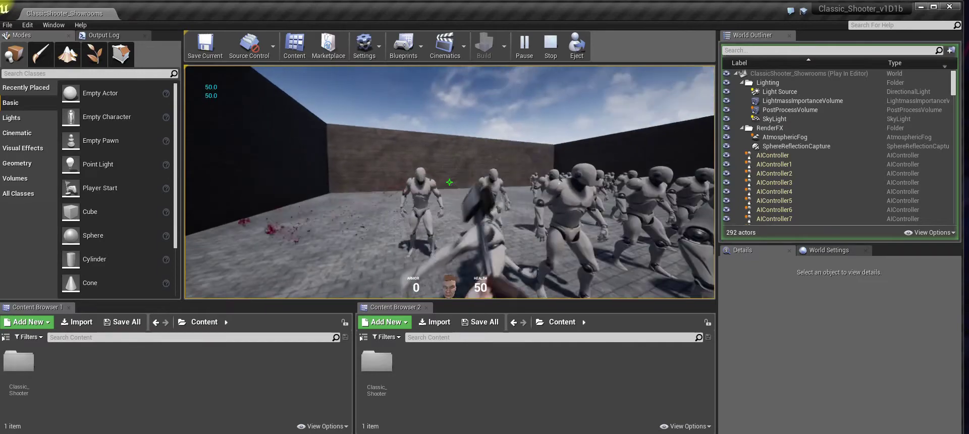
pyautogui.click(449, 182)
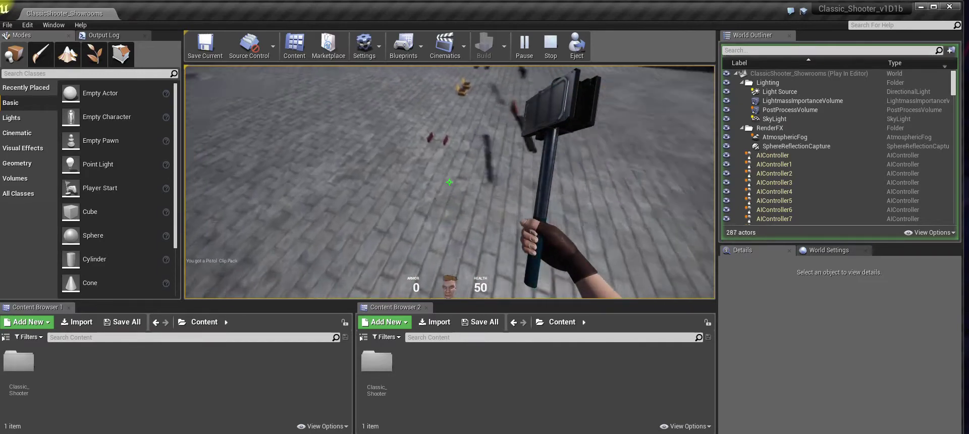
# Switch to the single-barreled shotgun, test it on both mannequin groups and reload it.
pyautogui.press('3')
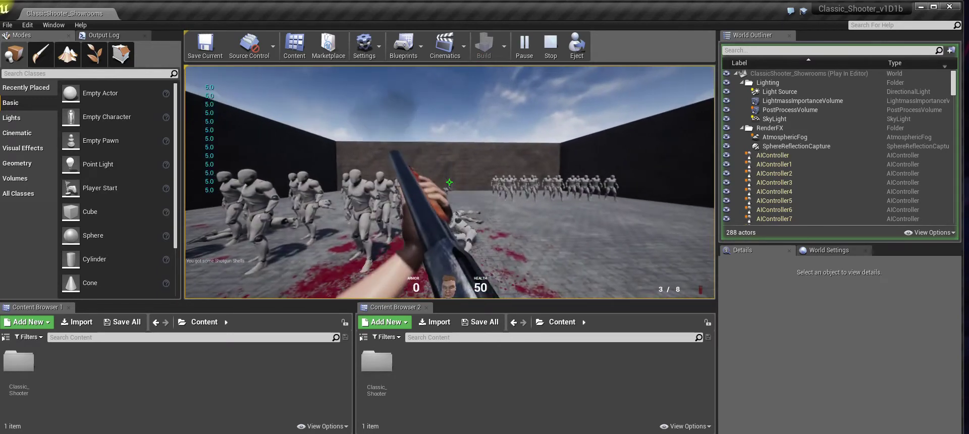
pyautogui.press('w')
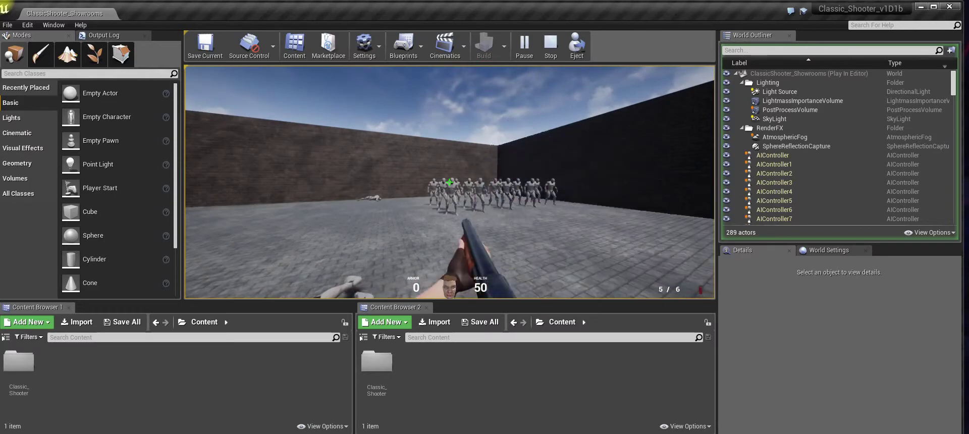
pyautogui.click(450, 182)
pyautogui.press('w')
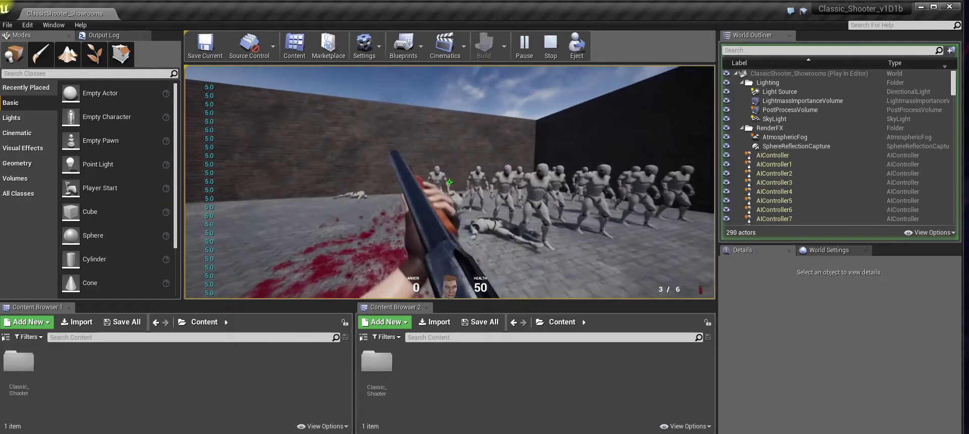
pyautogui.click(522, 80)
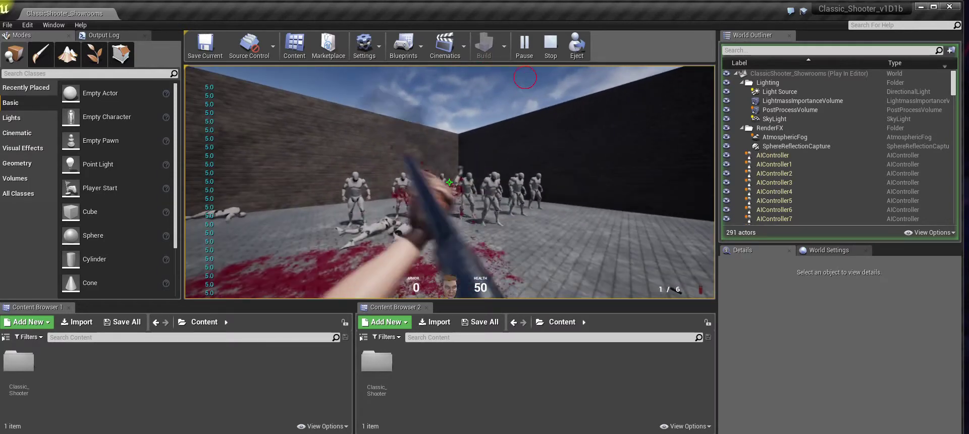
pyautogui.click(498, 78)
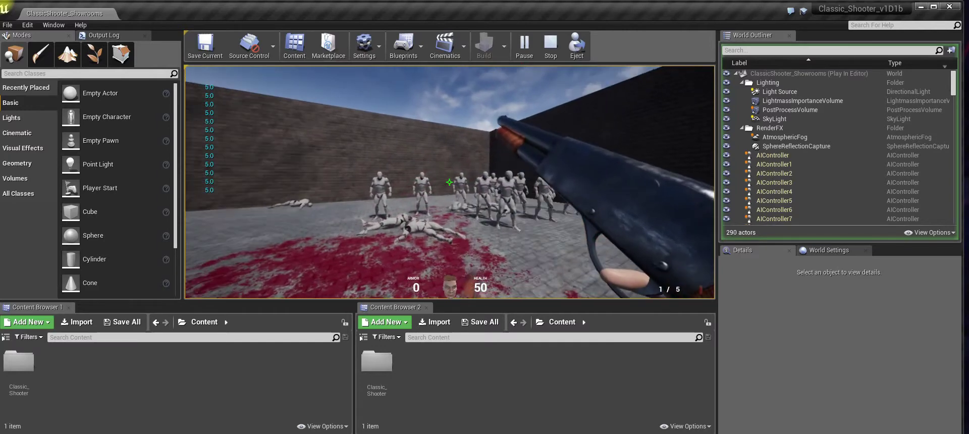
pyautogui.click(504, 78)
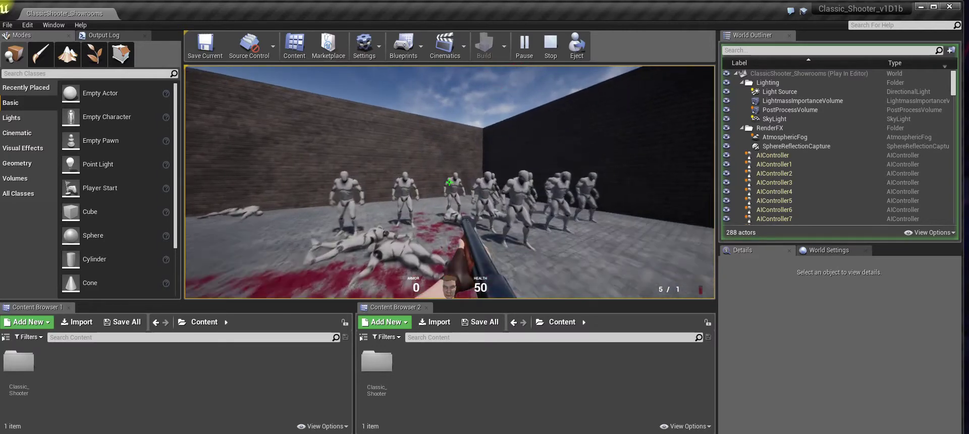
# Fire the reloaded shotgun at the remaining mannequins near the corner until it is empty.
pyautogui.click(580, 81)
pyautogui.click(581, 81)
pyautogui.click(580, 80)
pyautogui.click(580, 81)
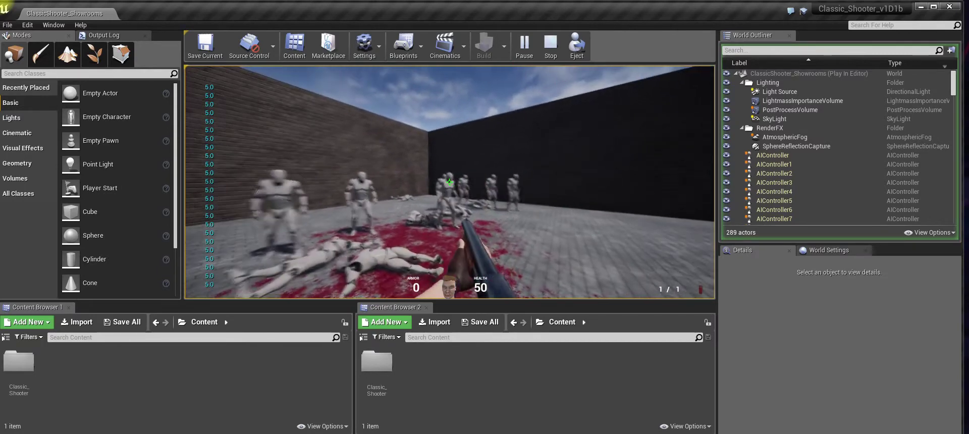
pyautogui.click(580, 81)
# Pick up the double-barreled shotgun, test its firing and reloading on the mannequins, and end the play session.
pyautogui.press('w')
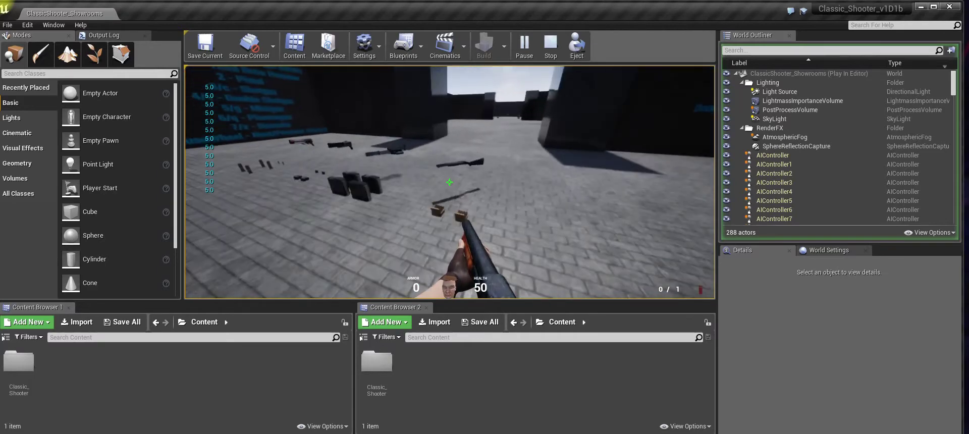
pyautogui.click(580, 81)
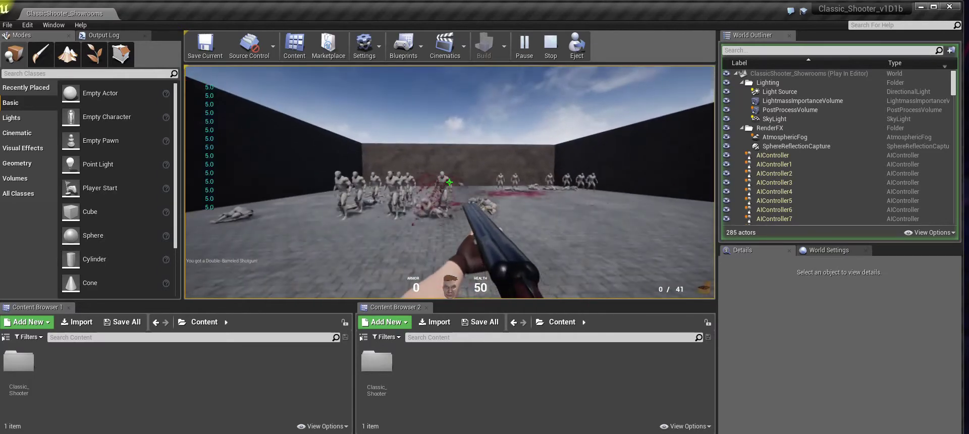
pyautogui.click(449, 183)
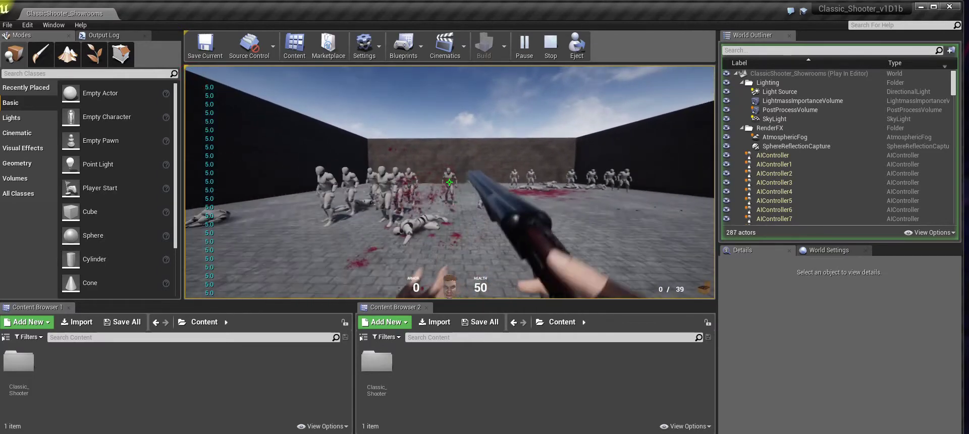
pyautogui.press('w')
pyautogui.scroll(1, 449, 181)
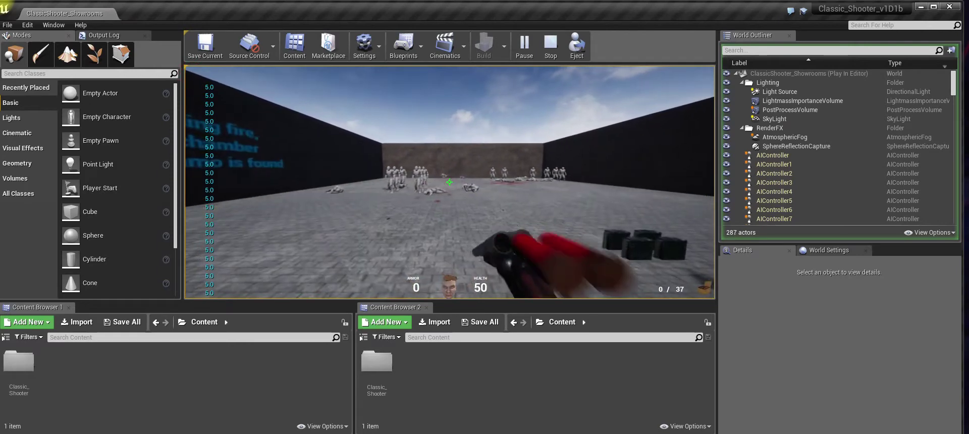
pyautogui.press('Escape')
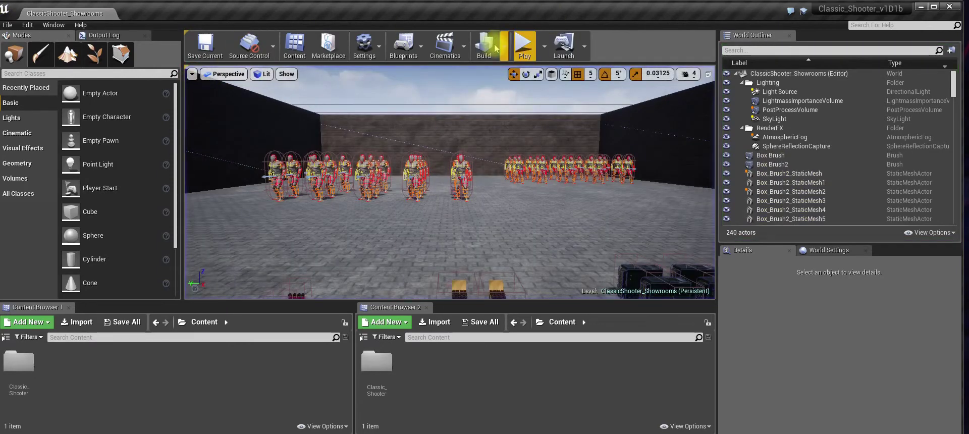
# Replay the level, empty the double-barreled shotgun, collect a box of shells to test reloading, and stop the session.
pyautogui.click(524, 47)
pyautogui.press('w')
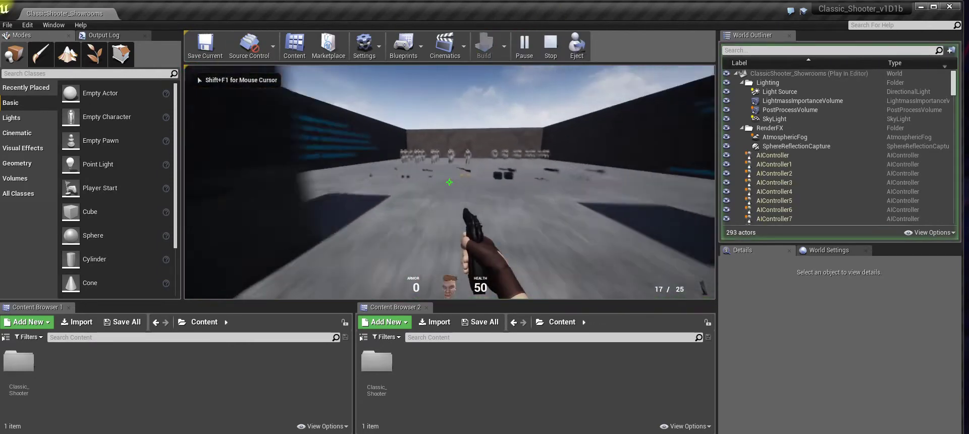
pyautogui.click(531, 66)
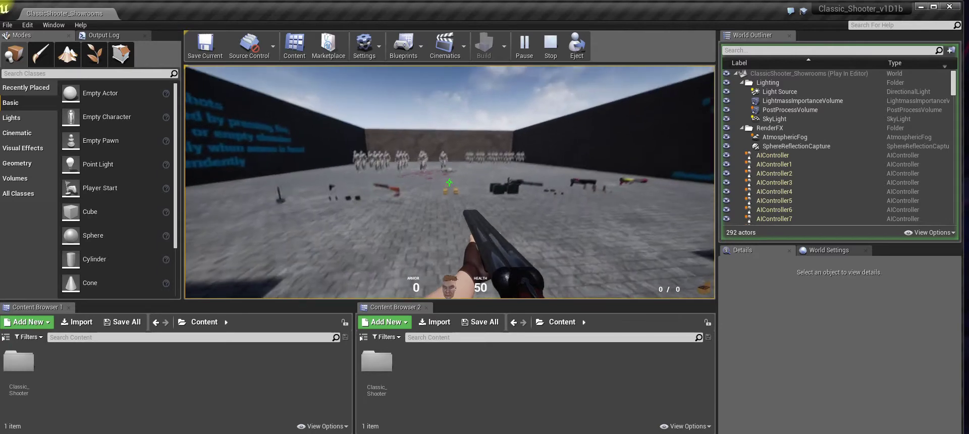
pyautogui.press('w')
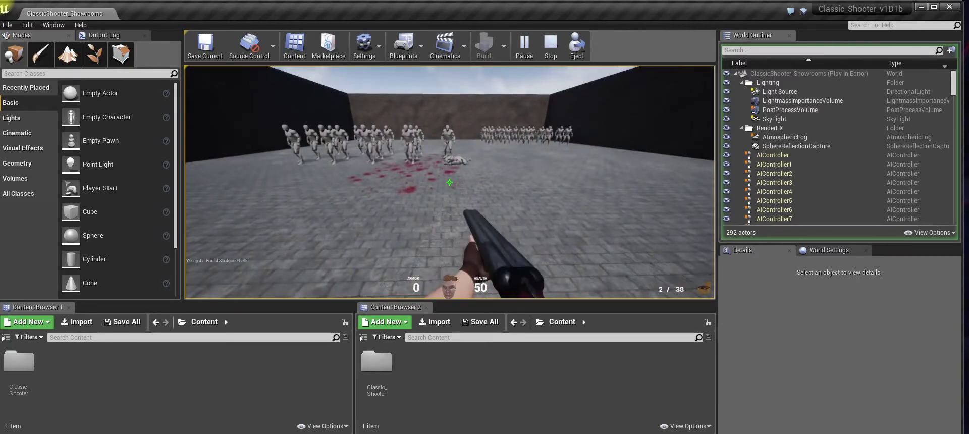
pyautogui.click(449, 182)
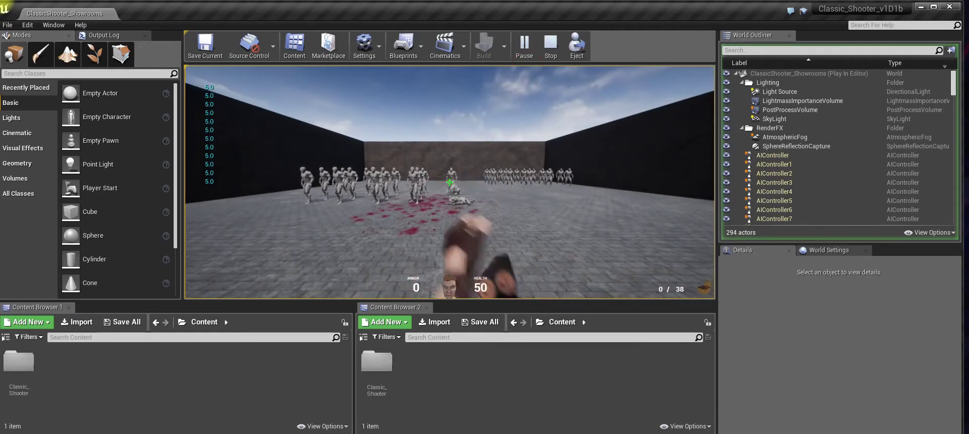
pyautogui.press('Escape')
# Replay the level, fire all of the double-barreled shotgun's loaded shells and switch to the fists.
pyautogui.click(525, 42)
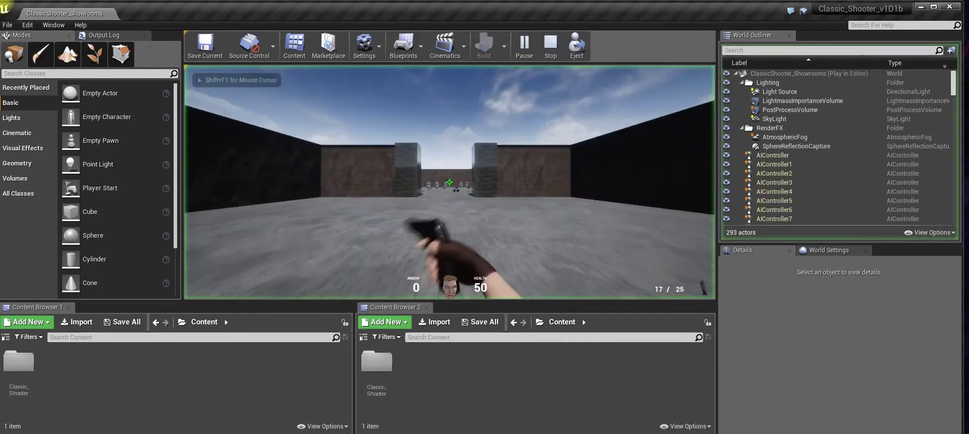
pyautogui.press('w')
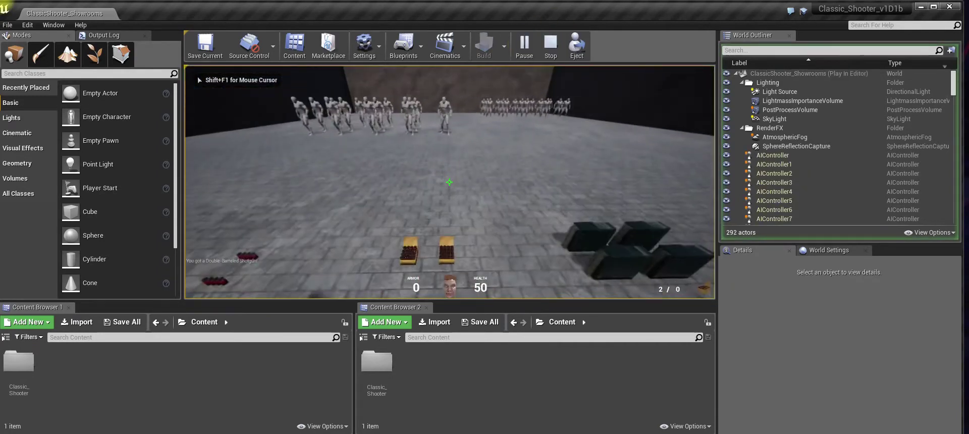
pyautogui.click(449, 182)
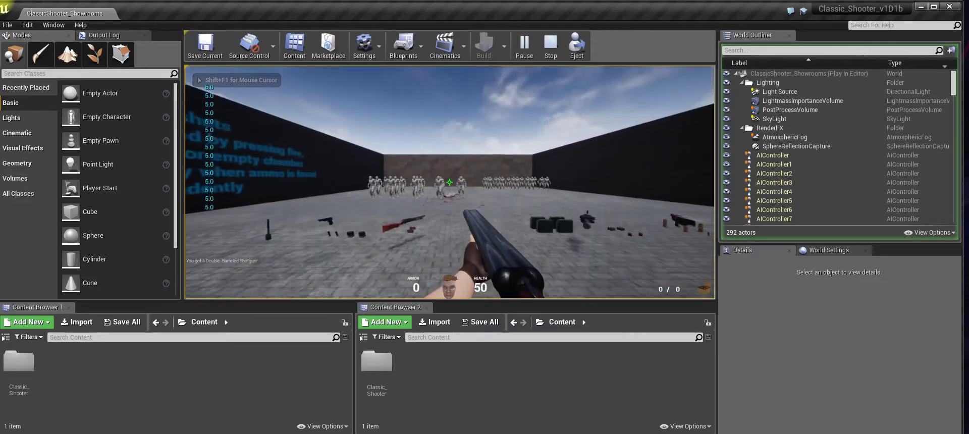
pyautogui.press('w')
pyautogui.press('1')
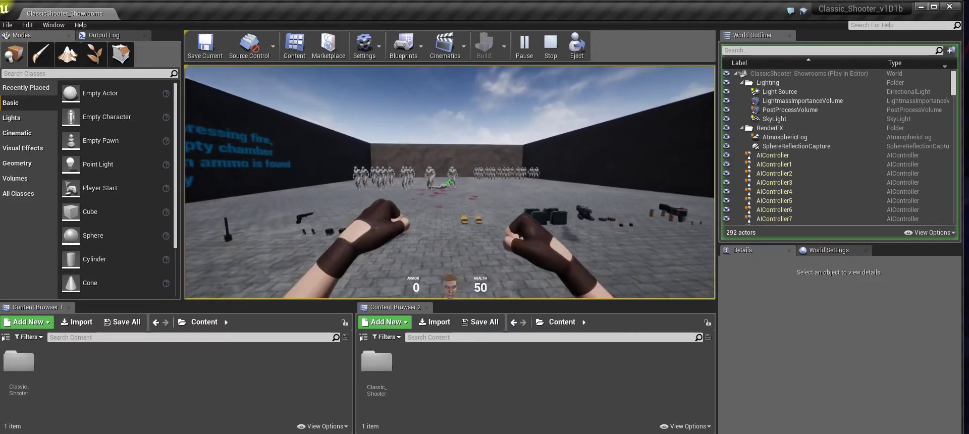
# Collect a box of shotgun shells, fire the double-barreled shotgun repeatedly at the mannequins and switch to the fists.
pyautogui.press('w')
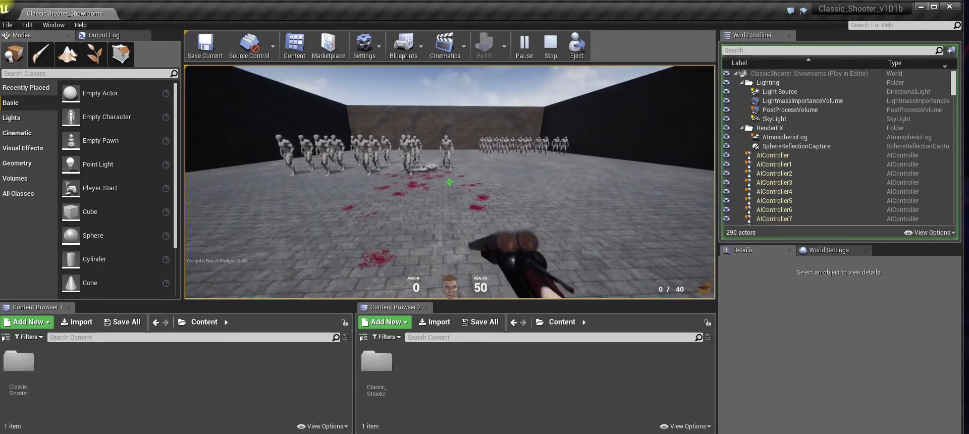
pyautogui.click(449, 182)
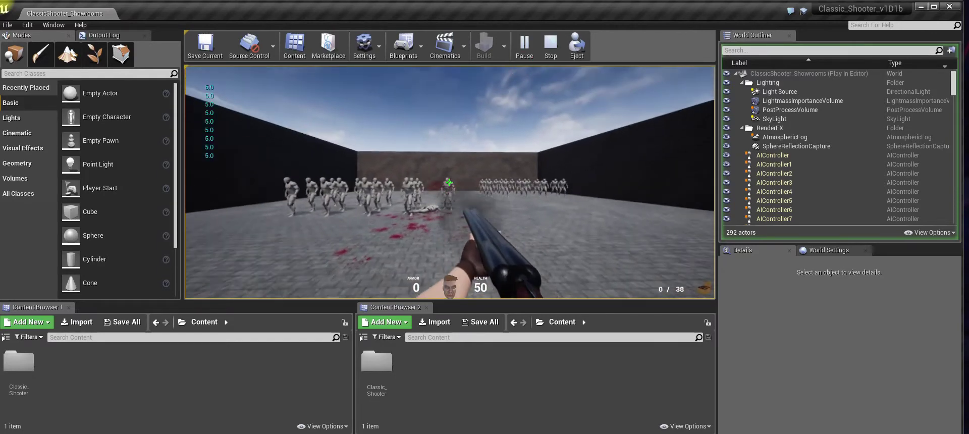
pyautogui.press('w')
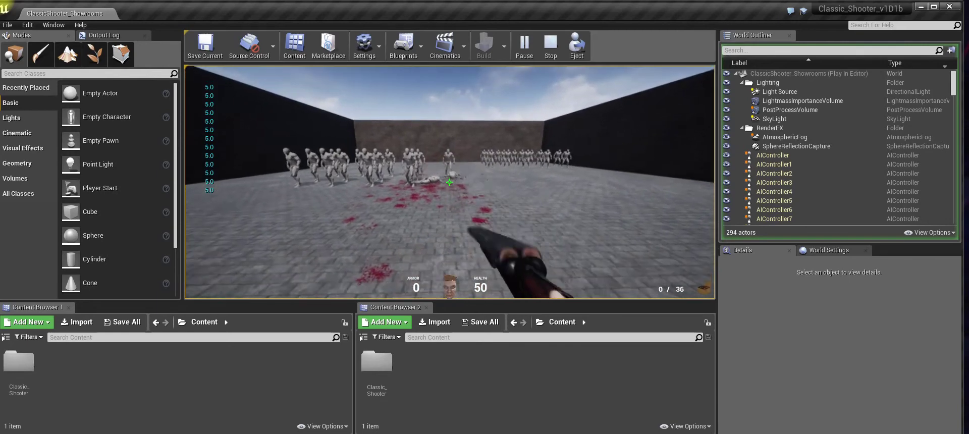
pyautogui.click(449, 182)
pyautogui.press('1')
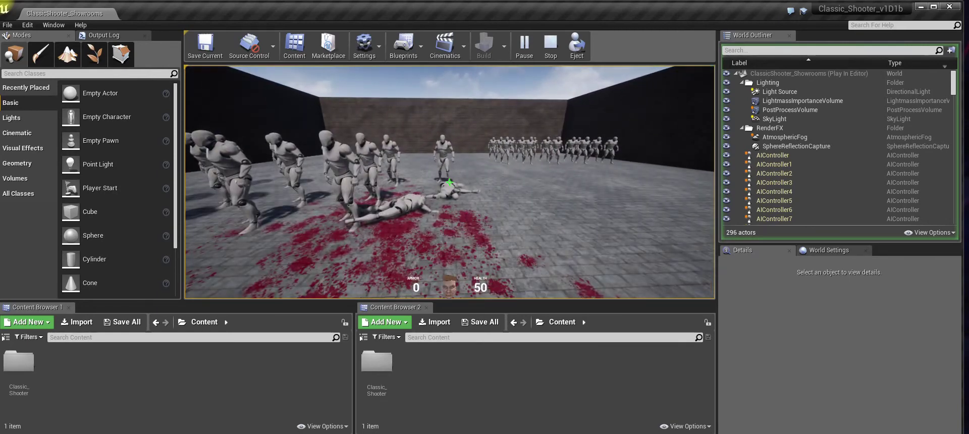
# Advance on the mannequins and strike them repeatedly with the fists to test the melee attacks.
pyautogui.press('w')
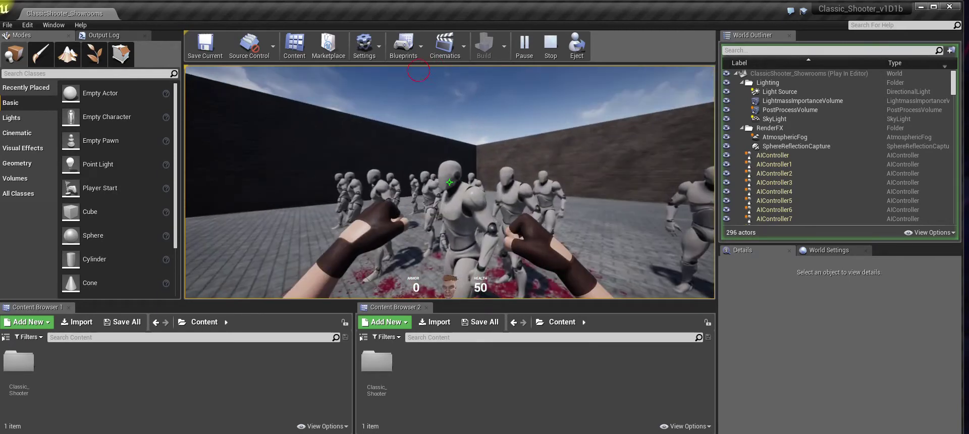
pyautogui.rightClick(436, 73)
pyautogui.rightClick(432, 88)
pyautogui.click(434, 91)
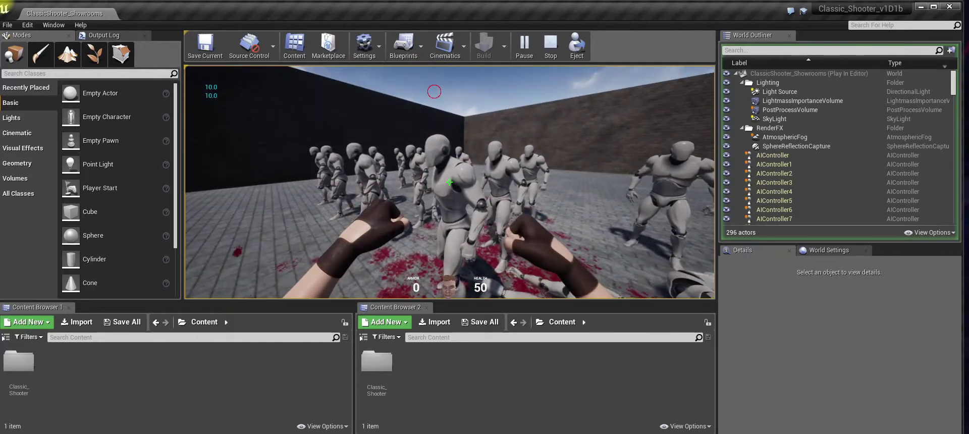
pyautogui.click(449, 182)
pyautogui.click(449, 182)
pyautogui.click(358, 102)
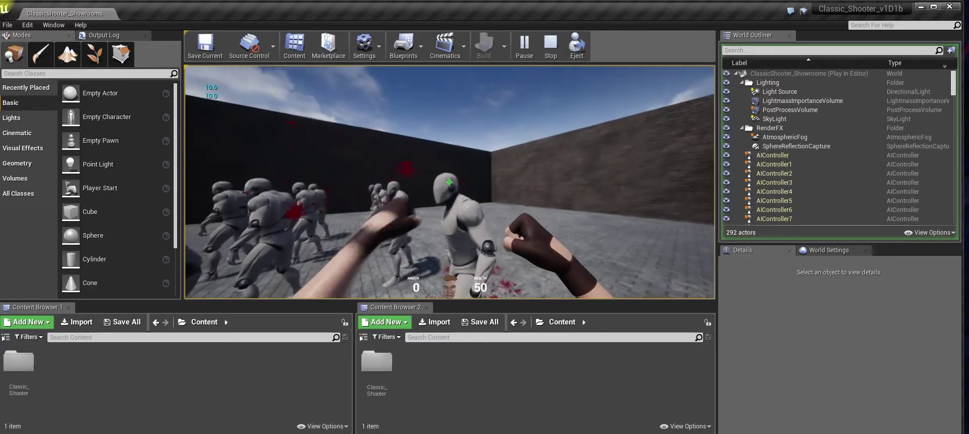
pyautogui.click(357, 103)
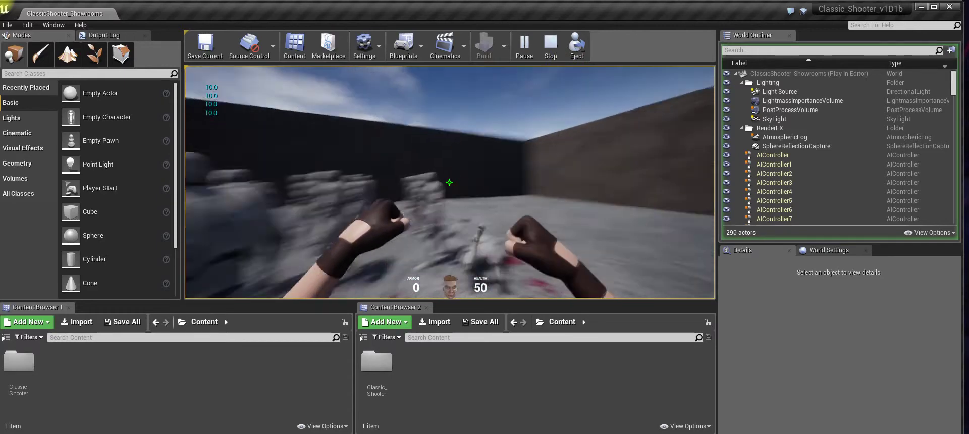
pyautogui.click(305, 109)
pyautogui.click(308, 109)
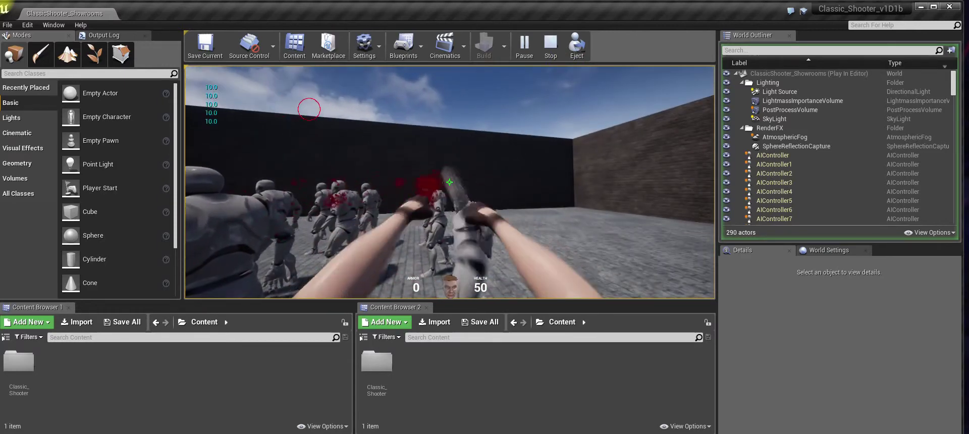
pyautogui.click(449, 183)
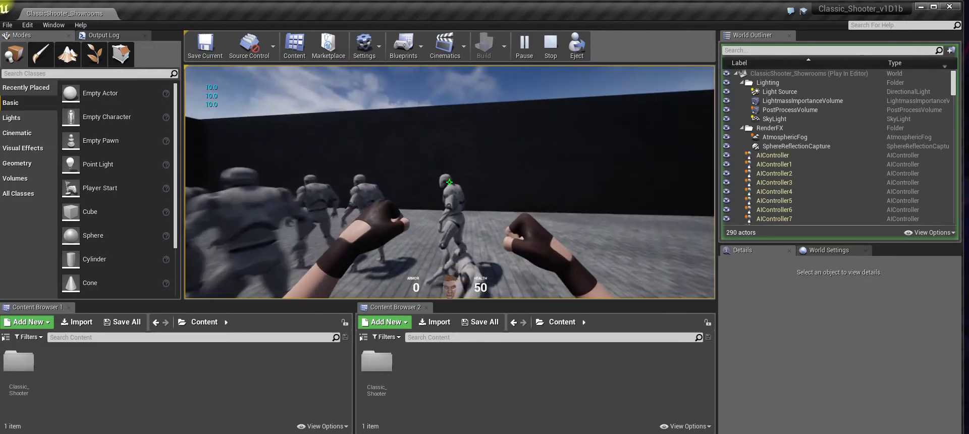
pyautogui.click(290, 111)
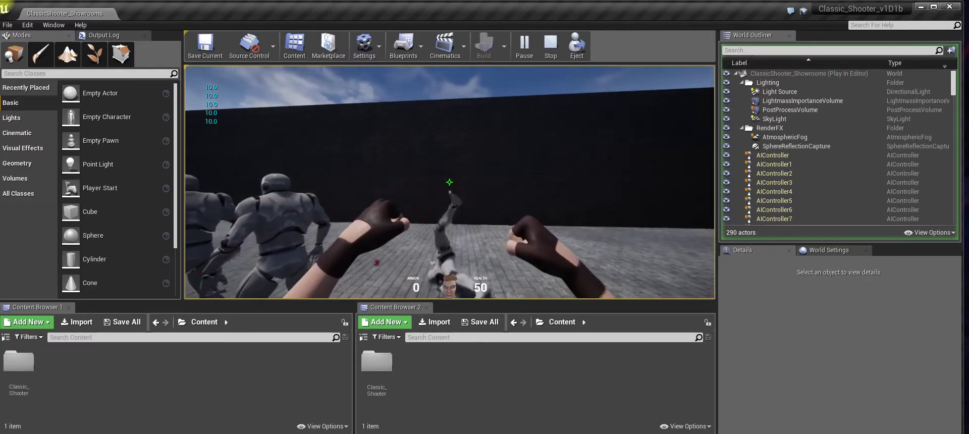
# Walk back to the weapon pickups, collect the minigun and test its continuous fire on the groups of mannequins.
pyautogui.press('w')
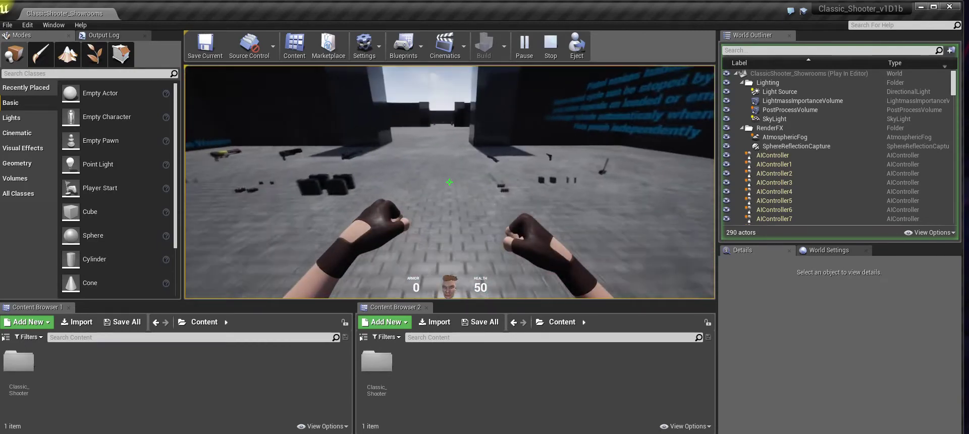
pyautogui.press('w')
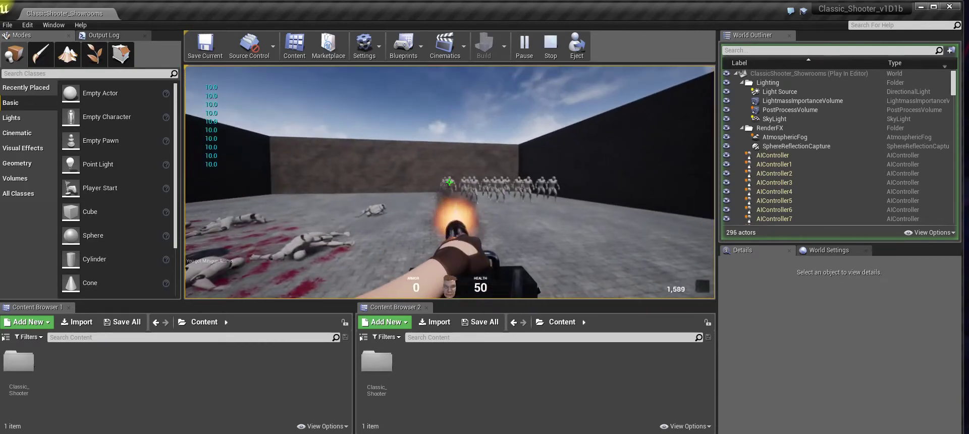
pyautogui.moveTo(449, 182); pyautogui.dragTo(449, 182)
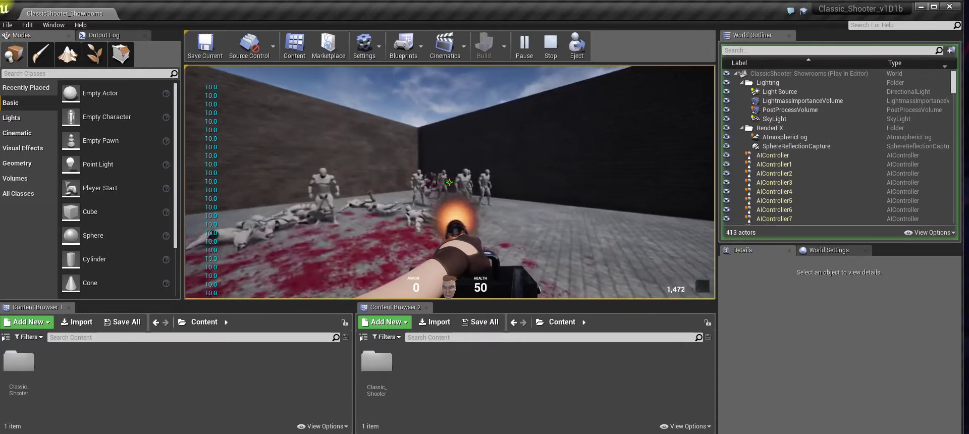
pyautogui.moveTo(449, 182); pyautogui.dragTo(448, 182)
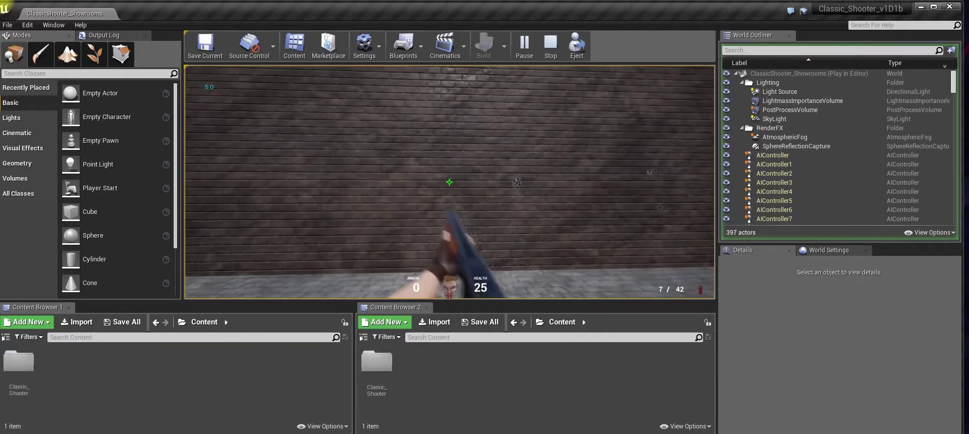
# Test firing and reloading of the pump-action and double-barreled shotguns near the brick wall, switching between them.
pyautogui.click(449, 182)
pyautogui.press('s')
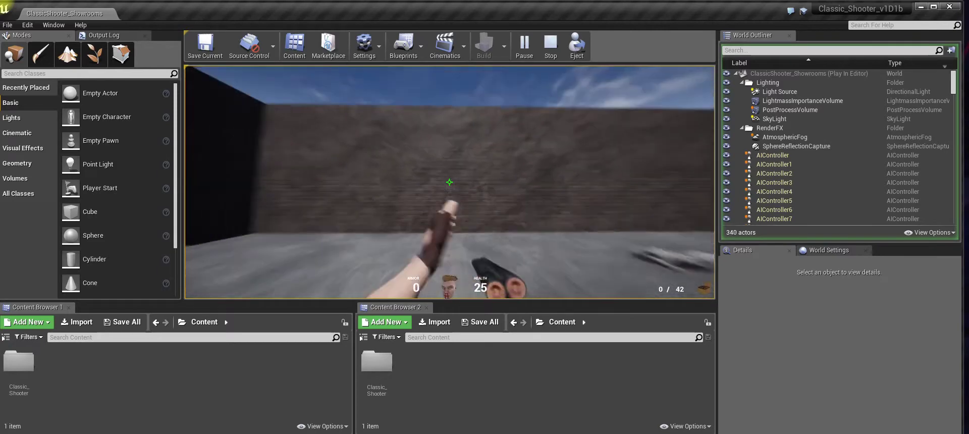
pyautogui.click(192, 124)
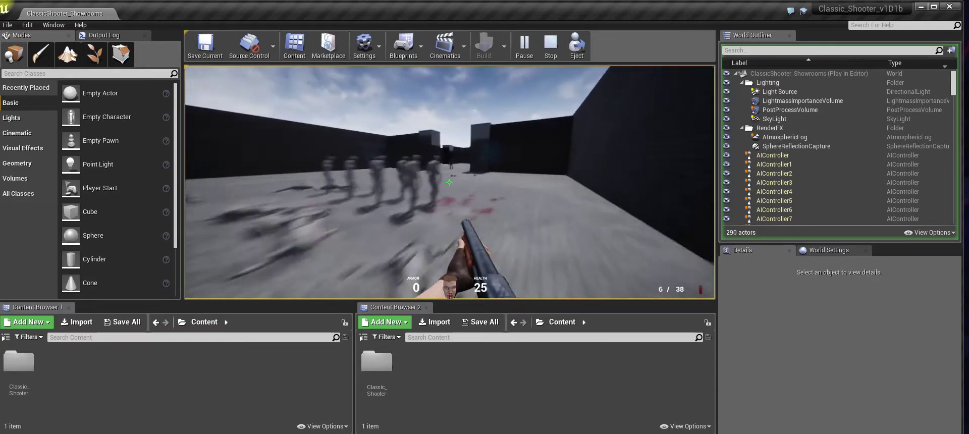
# Collect more shotgun shells and shoot the mannequin in the "They can hear your shots" area with the pump-action shotgun.
pyautogui.press('w')
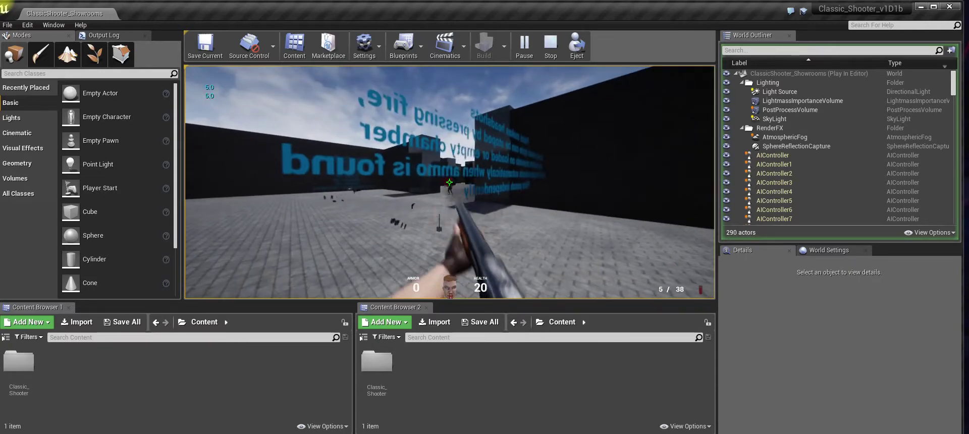
pyautogui.press('w')
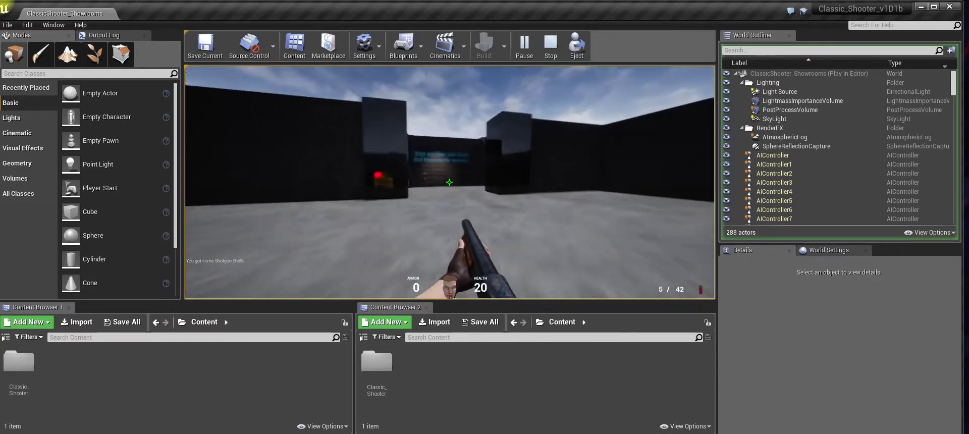
pyautogui.press('w')
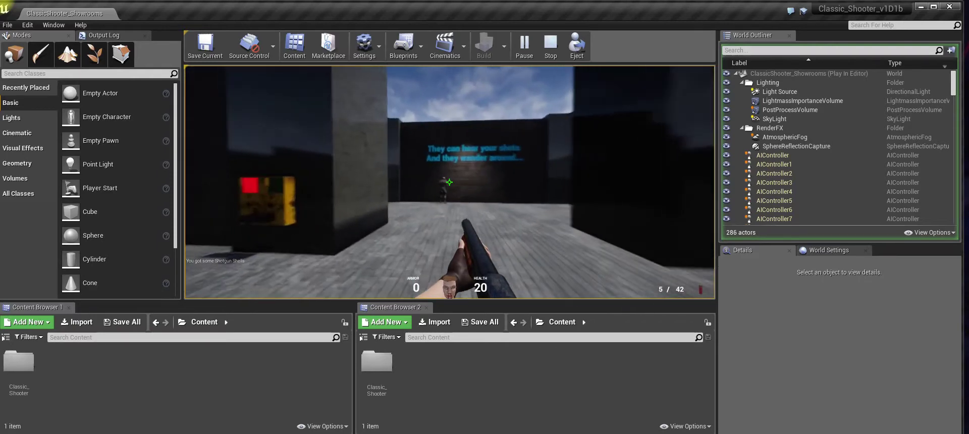
pyautogui.press('w')
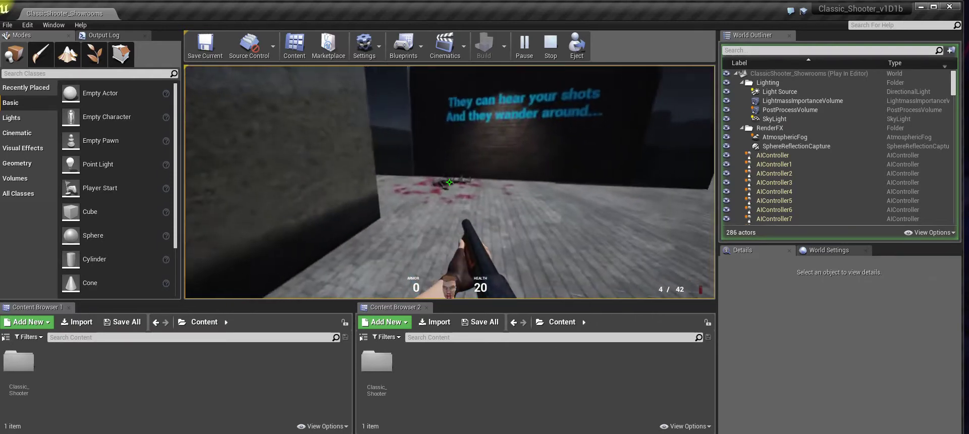
# Equip the plasma gun and test its firing and reloading on the mannequins.
pyautogui.press('w')
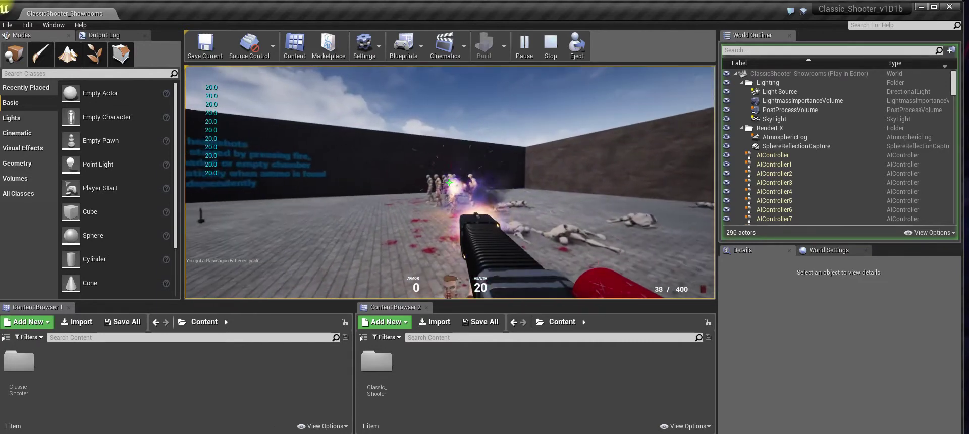
pyautogui.click(449, 182)
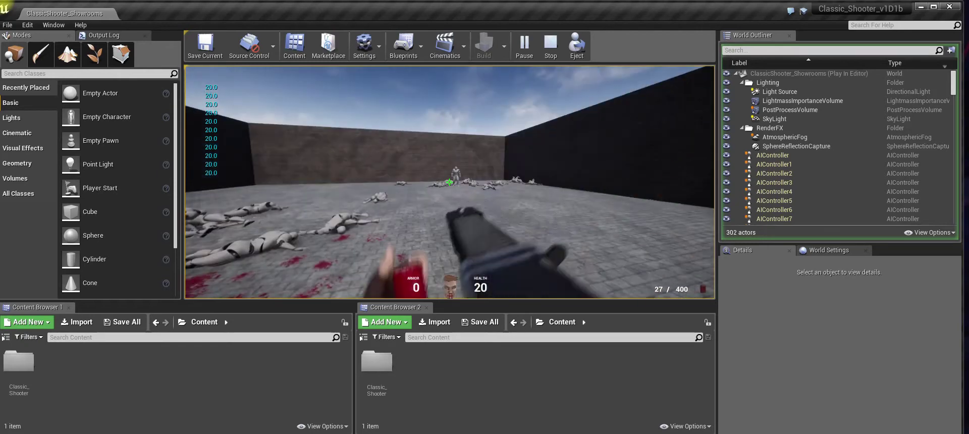
pyautogui.click(449, 182)
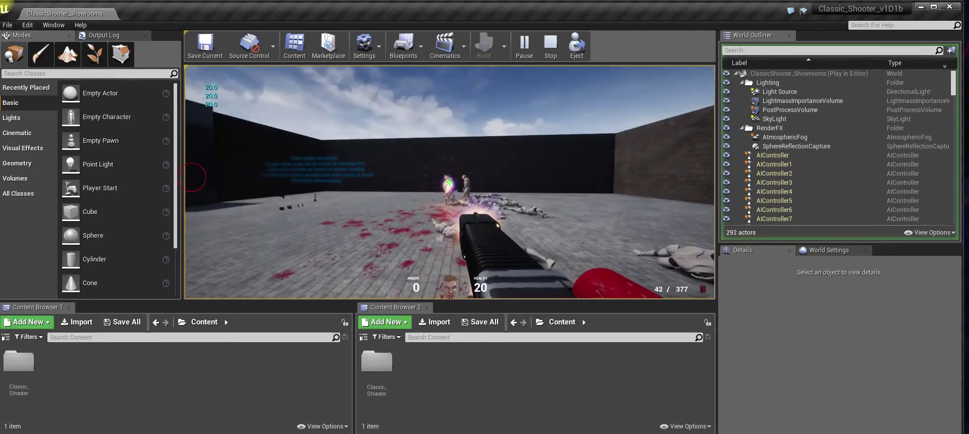
# Test the bazooka pickup, then replay the level and fire rockets at the mannequins until the bazooka is empty.
pyautogui.press('w')
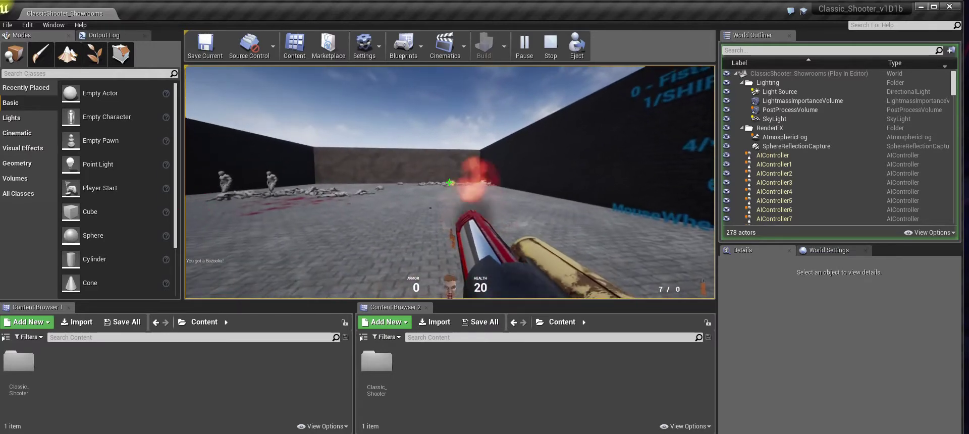
pyautogui.press('Escape')
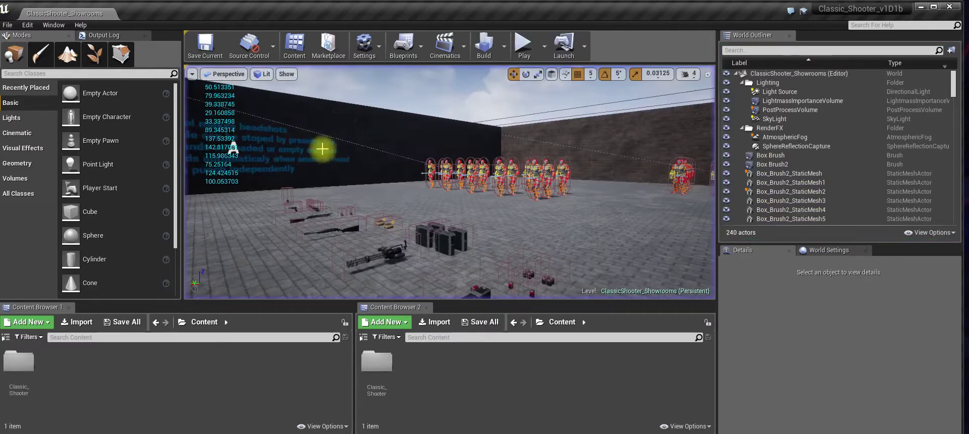
pyautogui.hotkey('alt', 'p')
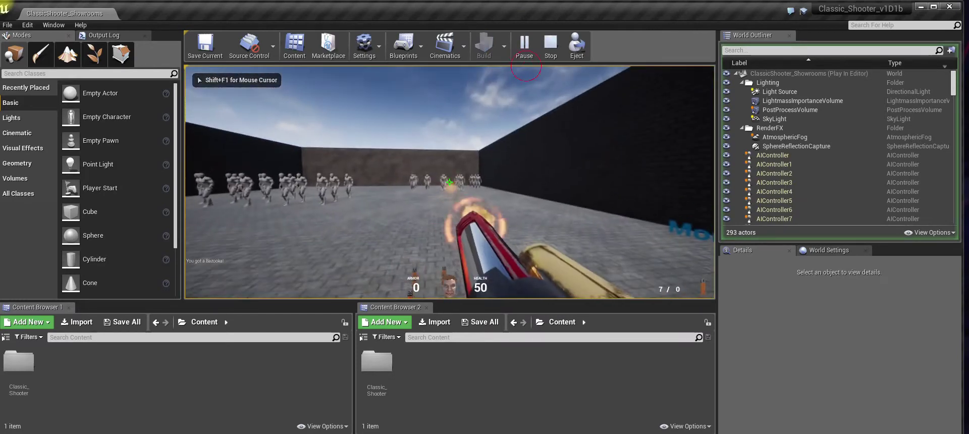
pyautogui.click(449, 182)
pyautogui.click(449, 182)
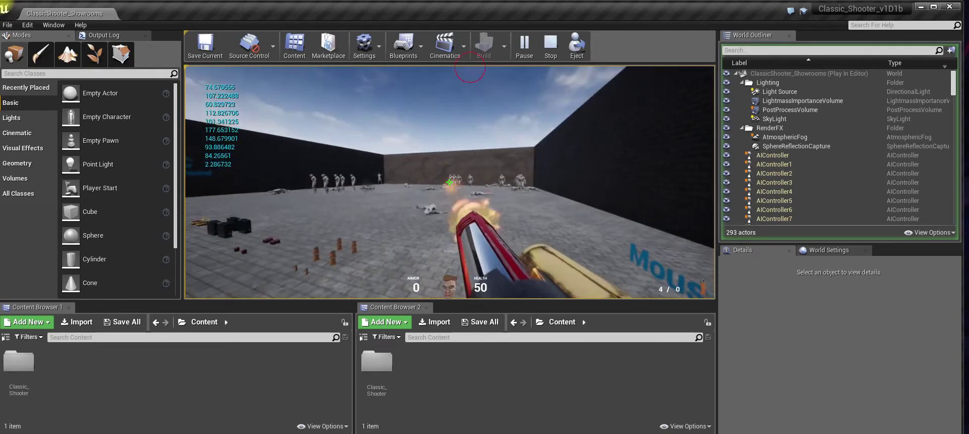
pyautogui.click(449, 182)
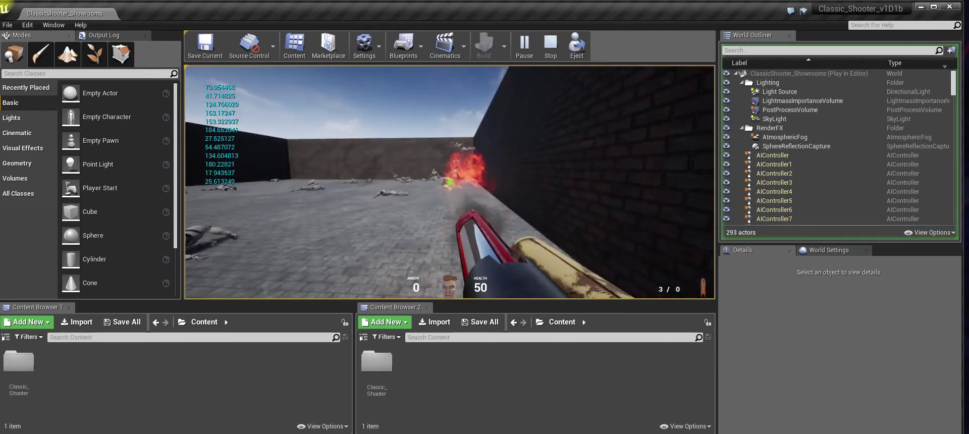
pyautogui.click(449, 182)
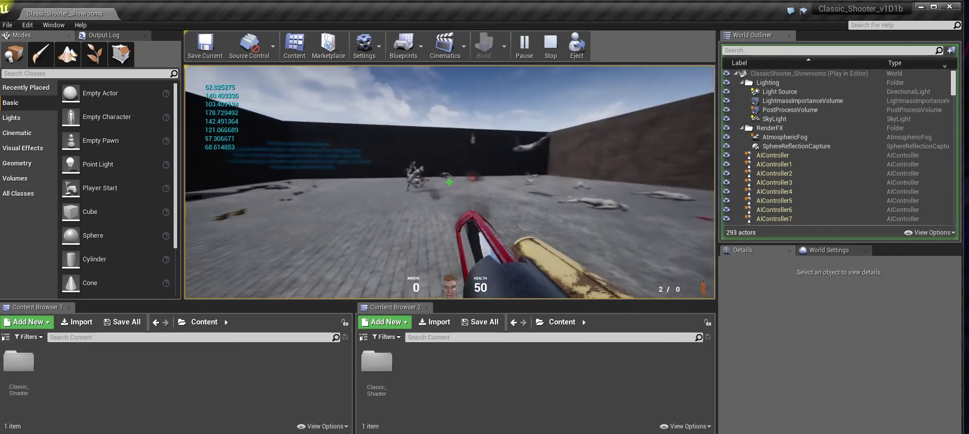
pyautogui.click(449, 183)
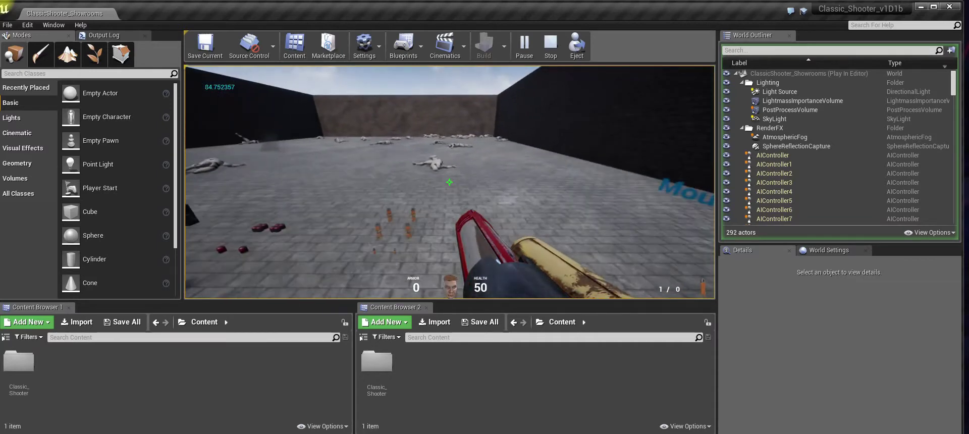
pyautogui.click(460, 75)
# Collect bazooka rocket packs, reload and fire at the floor at close range, then end the play session.
pyautogui.press('a')
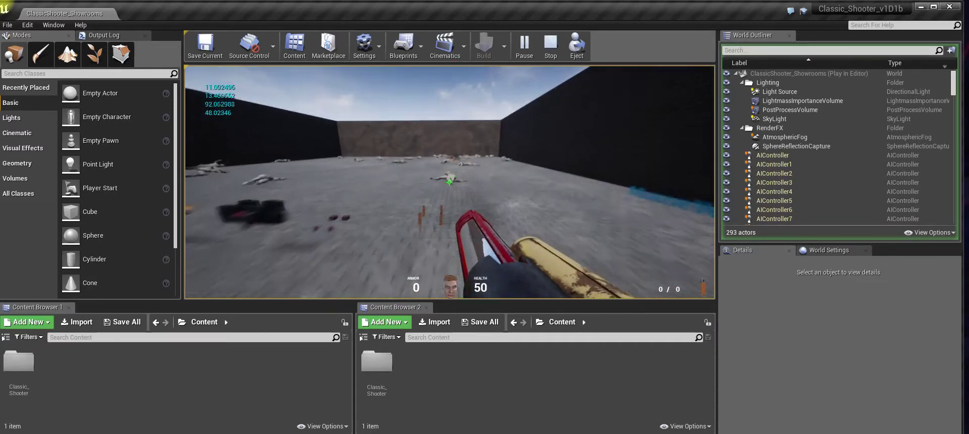
pyautogui.press('w')
pyautogui.press('r')
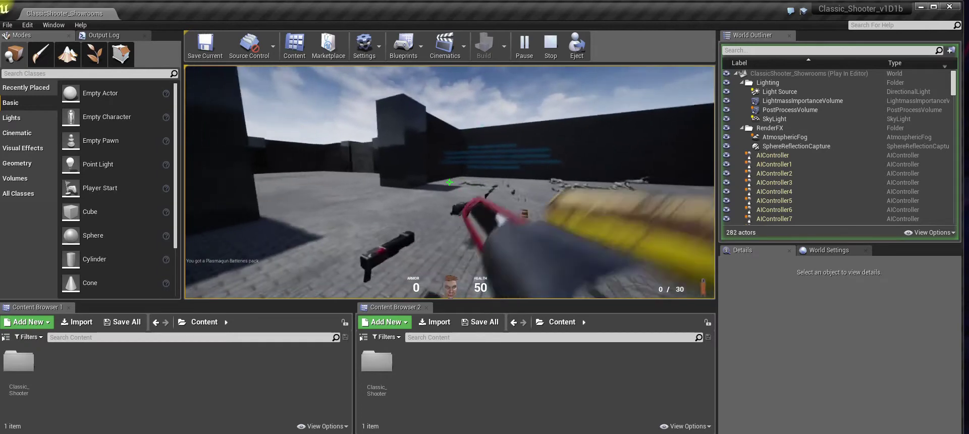
pyautogui.click(449, 182)
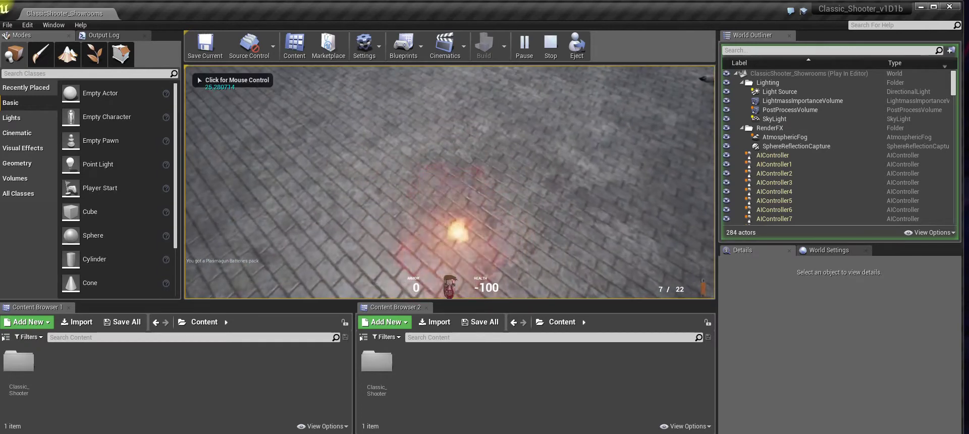
pyautogui.click(434, 112)
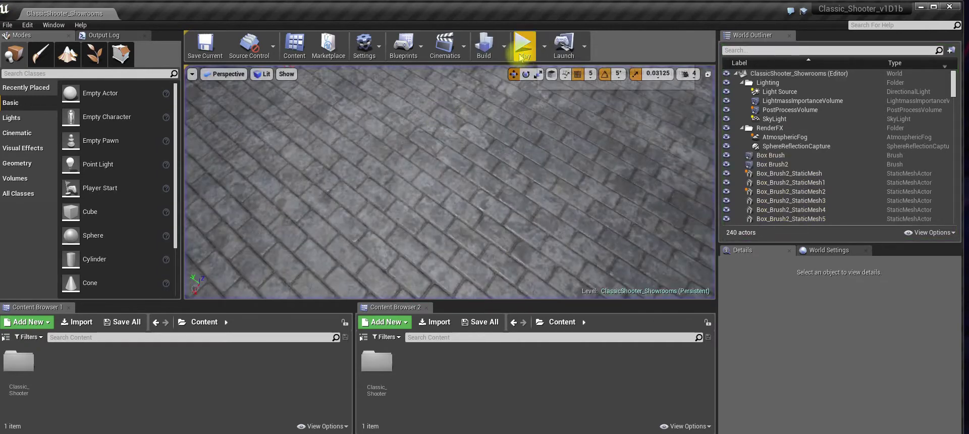
# Replay the level, collect the bazooka with its rockets, fire one at the floor underfoot and stop the session.
pyautogui.press('w')
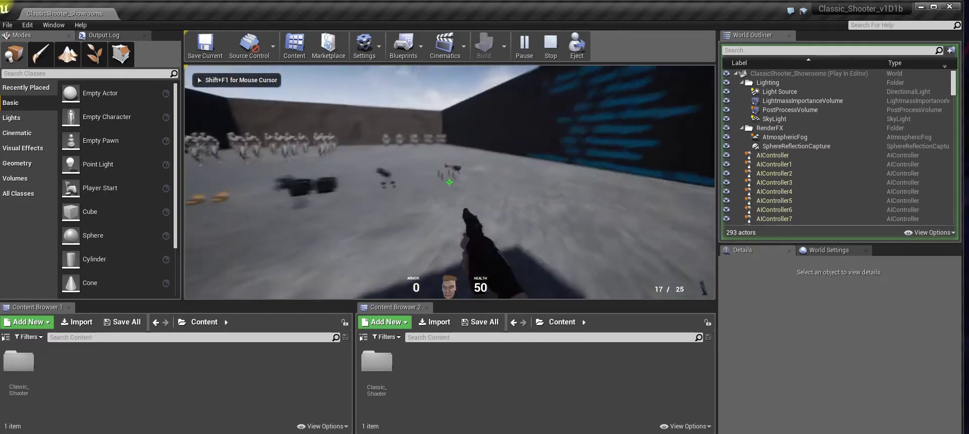
pyautogui.click(449, 182)
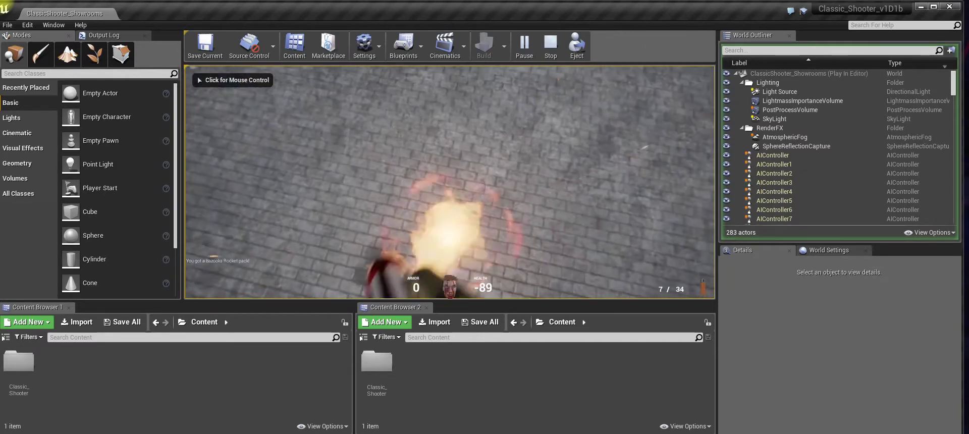
pyautogui.press('Escape')
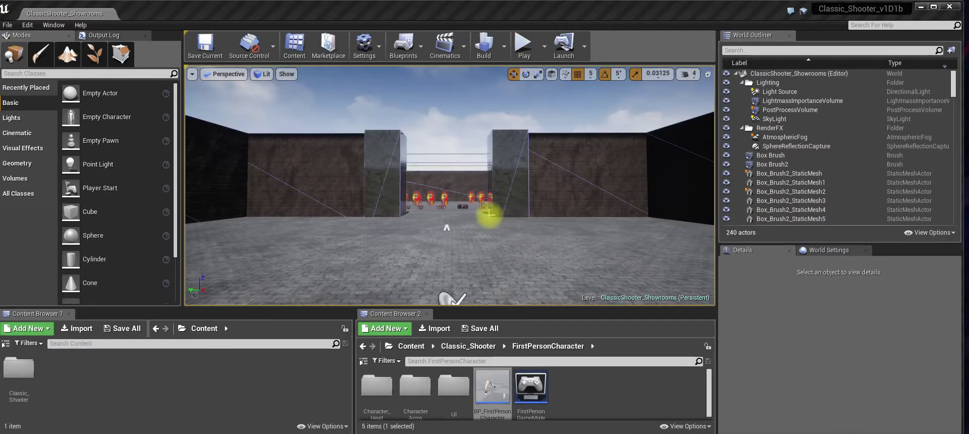
# Replay the level with the bazooka, test rocket self-damage until the player dies, and restart from the game over screen.
pyautogui.click(523, 45)
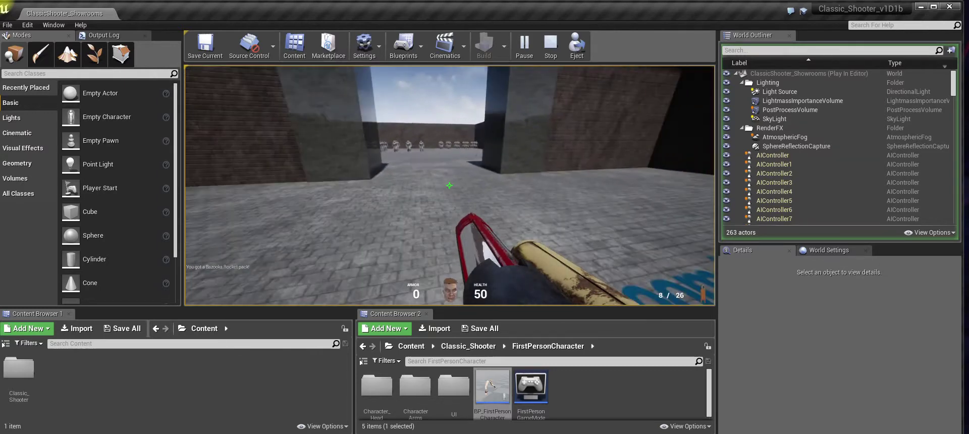
pyautogui.press('w')
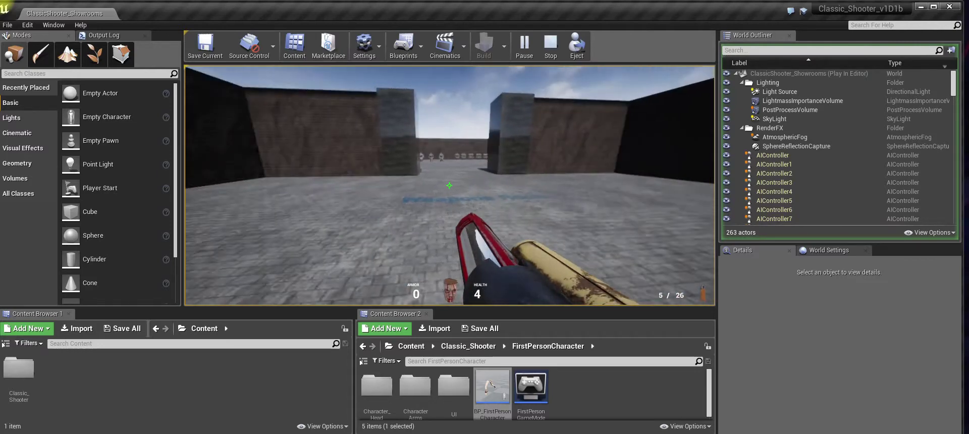
pyautogui.click(449, 186)
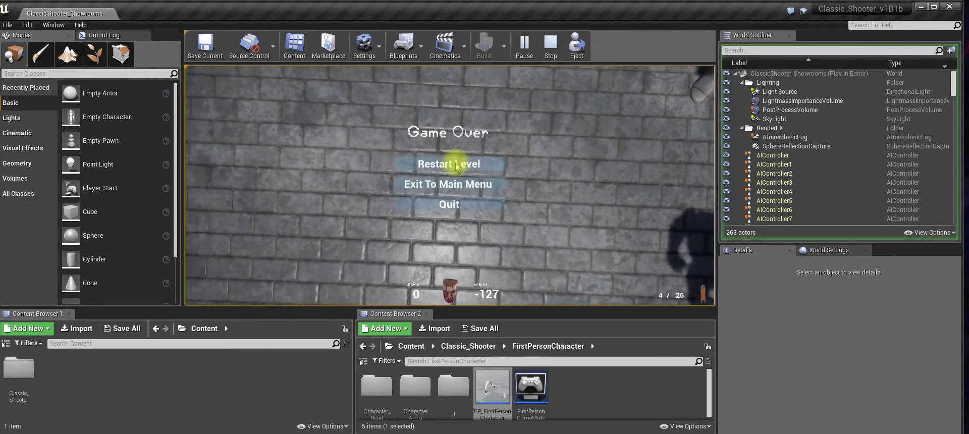
pyautogui.click(483, 164)
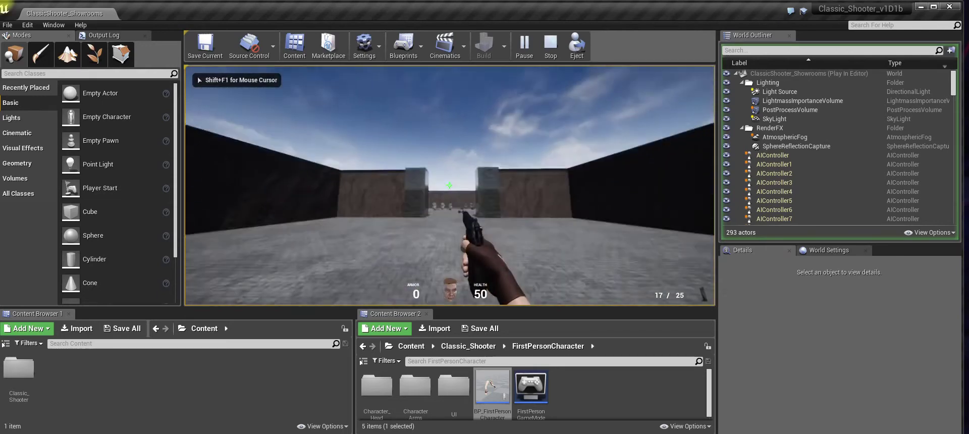
# Walk through the restarted level toward the mannequins and end the play session.
pyautogui.press('w')
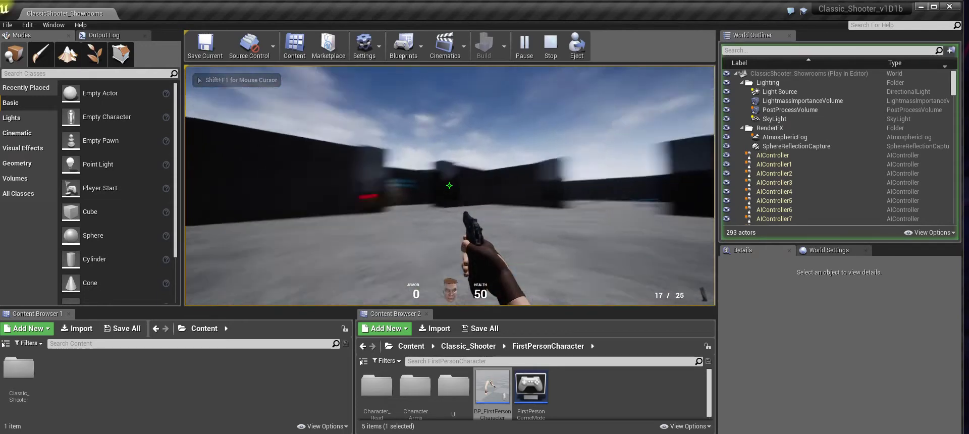
pyautogui.press('s')
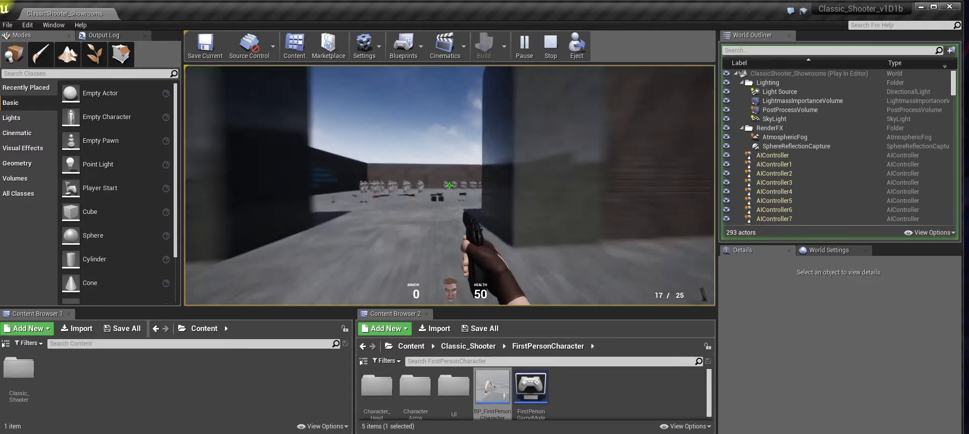
pyautogui.press('Escape')
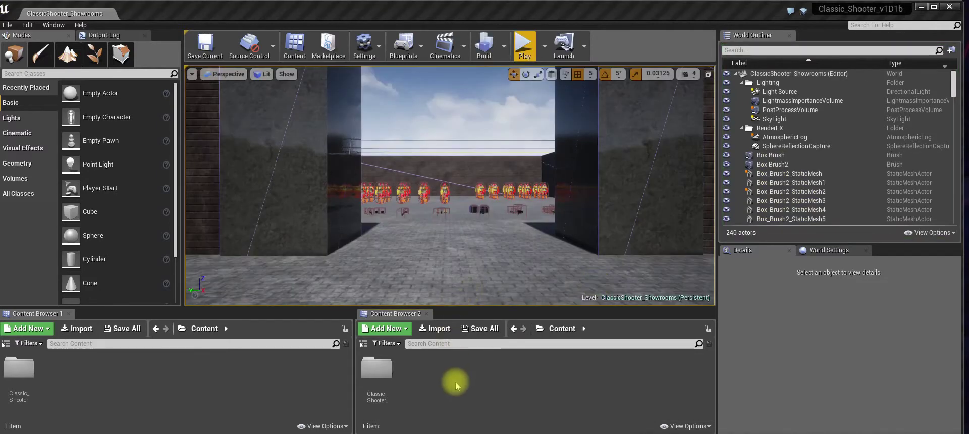
# Open the BP_FirstPersonCharacter blueprint from the Classic_Shooter FirstPersonCharacter folder.
pyautogui.doubleClick(383, 377)
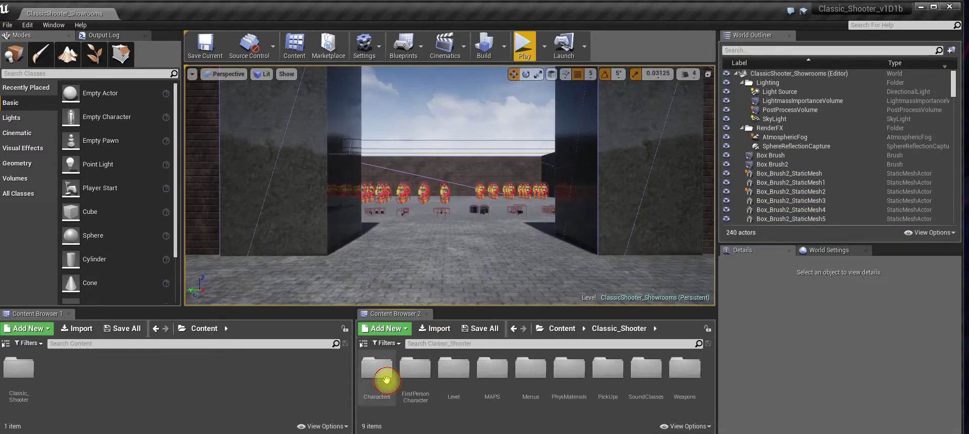
pyautogui.doubleClick(413, 374)
pyautogui.click(493, 386)
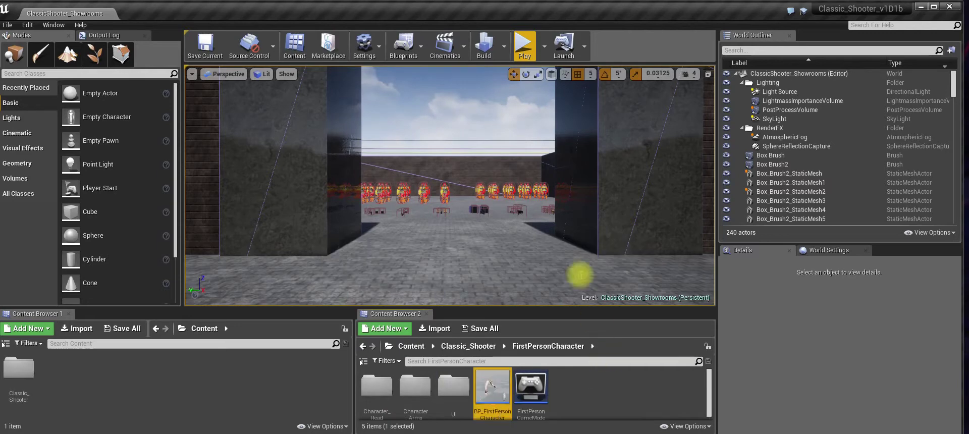
pyautogui.doubleClick(492, 386)
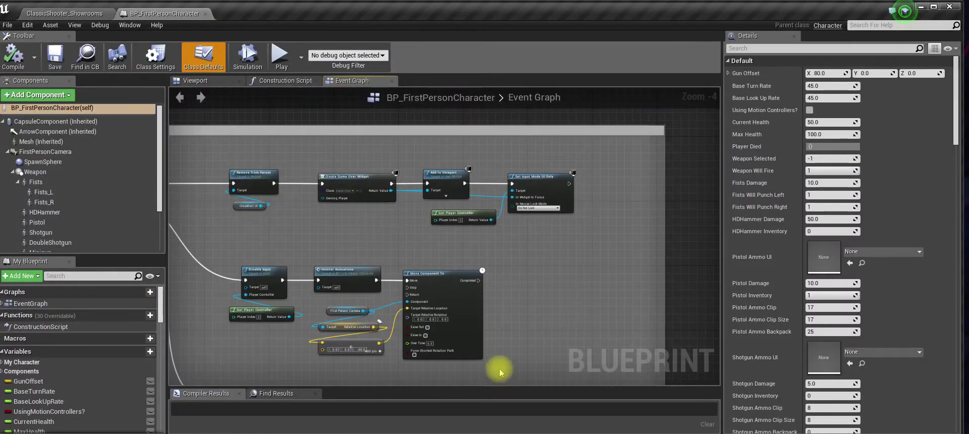
# Examine the weapon firing groups in the event graph, from DoubleShotgun_Fire and Minigun_Fire down to Bazooka_Fire and BazookaReload.
pyautogui.scroll(-6, 491, 221)
pyautogui.moveTo(538, 227); pyautogui.dragTo(265, 45, button='right')
pyautogui.moveTo(401, 120); pyautogui.dragTo(185, 103, button='right')
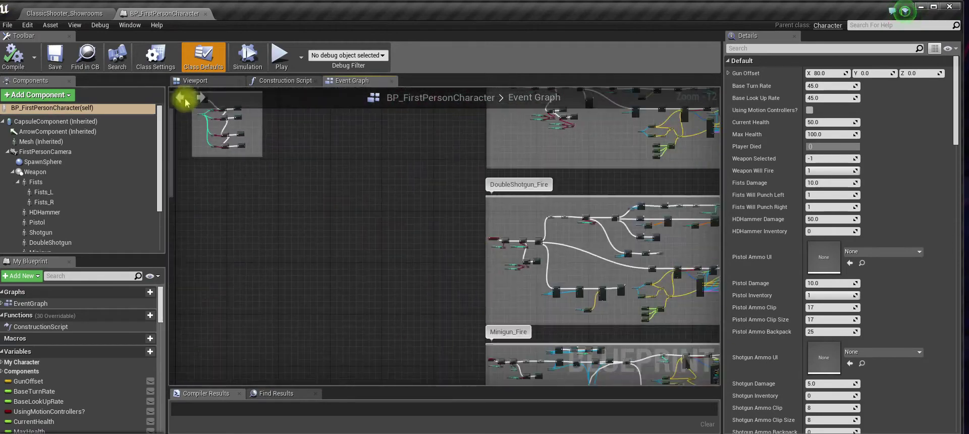
pyautogui.moveTo(454, 180); pyautogui.dragTo(363, 142, button='right')
pyautogui.moveTo(383, 309); pyautogui.dragTo(389, 219, button='right')
pyautogui.moveTo(372, 277); pyautogui.dragTo(377, 167, button='right')
pyautogui.moveTo(373, 237); pyautogui.dragTo(365, 170, button='right')
pyautogui.scroll(3, 387, 242)
pyautogui.moveTo(435, 244); pyautogui.dragTo(327, 245, button='right')
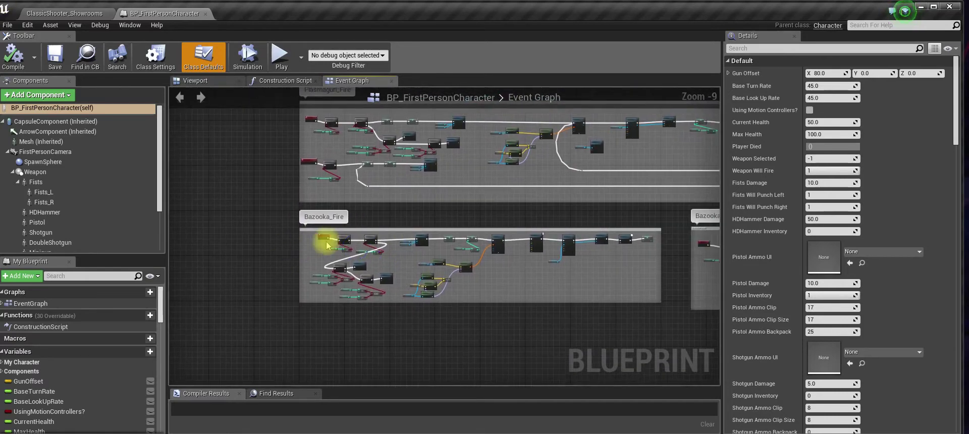
pyautogui.moveTo(620, 301); pyautogui.dragTo(385, 319, button='right')
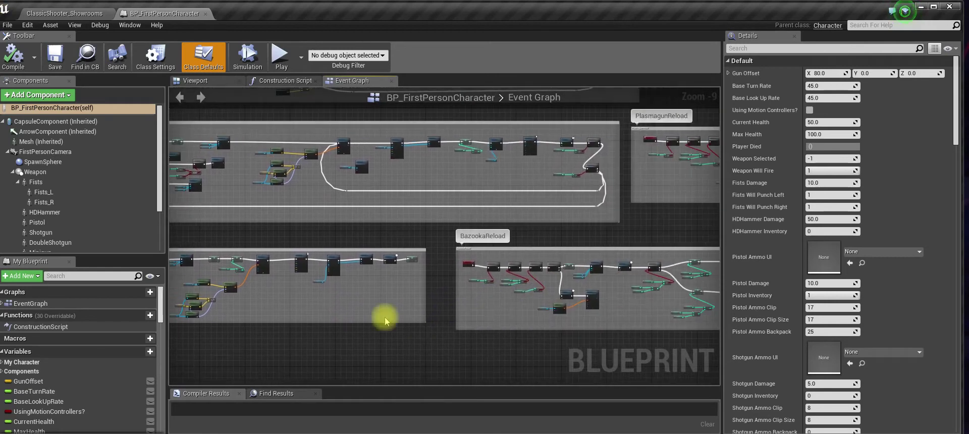
pyautogui.scroll(-3, 608, 244)
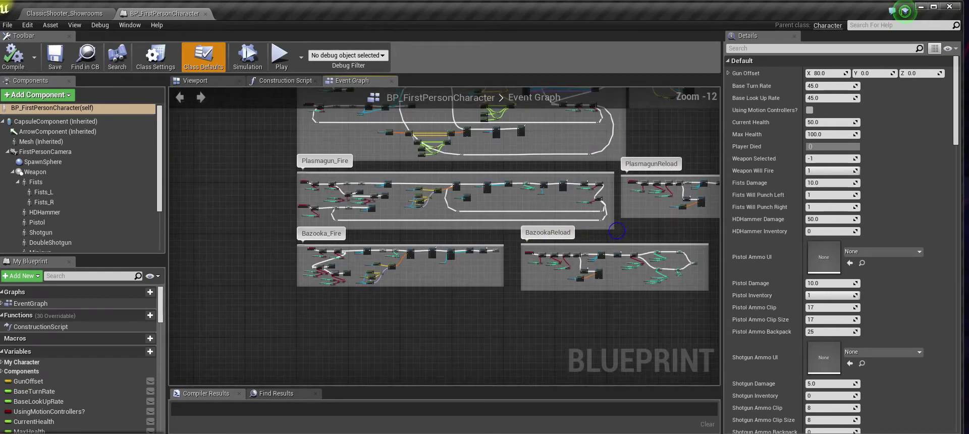
# Look back up through the weapon firing groups and across to the OnFireLogic and ReloadLogic groups.
pyautogui.moveTo(616, 228); pyautogui.dragTo(582, 309, button='right')
pyautogui.moveTo(551, 126); pyautogui.dragTo(575, 309, button='right')
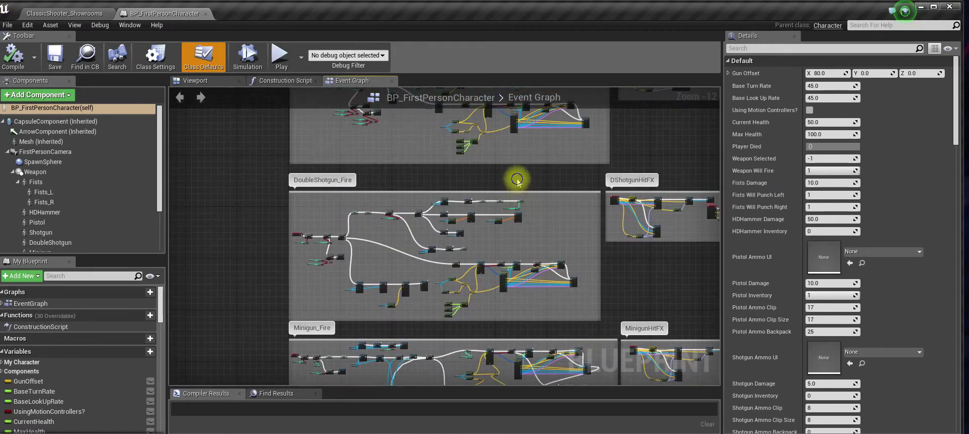
pyautogui.moveTo(517, 179); pyautogui.dragTo(476, 226, button='right')
pyautogui.moveTo(457, 175); pyautogui.dragTo(420, 228, button='right')
pyautogui.moveTo(411, 142); pyautogui.dragTo(356, 192, button='right')
pyautogui.moveTo(485, 191); pyautogui.dragTo(495, 146, button='right')
pyautogui.moveTo(500, 353); pyautogui.dragTo(587, 281, button='right')
pyautogui.moveTo(630, 309); pyautogui.dragTo(494, 218, button='right')
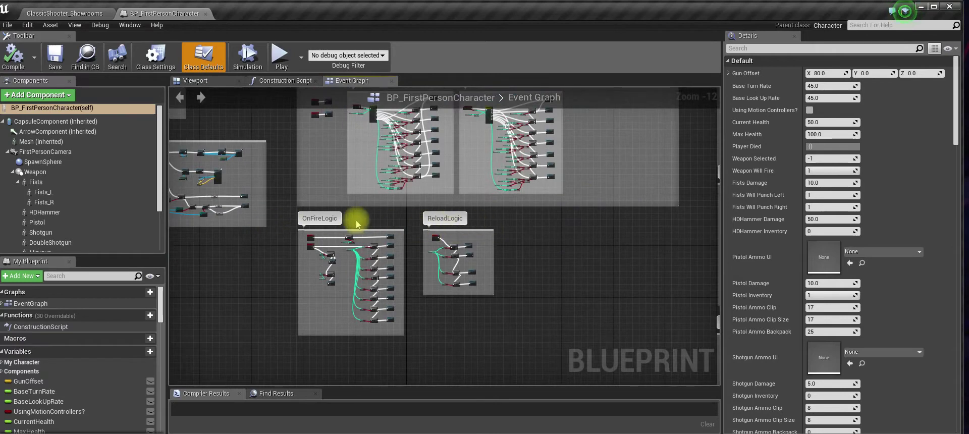
# Examine the PickUps section with its armor, medkit and ammo groups, plus the movement input, UI, PauseMenu and Messages groups.
pyautogui.moveTo(358, 220); pyautogui.dragTo(583, 253, button='right')
pyautogui.moveTo(348, 171); pyautogui.dragTo(512, 277, button='right')
pyautogui.moveTo(428, 205); pyautogui.dragTo(457, 301, button='right')
pyautogui.moveTo(462, 244); pyautogui.dragTo(455, 353, button='right')
pyautogui.moveTo(418, 195); pyautogui.dragTo(626, 223, button='right')
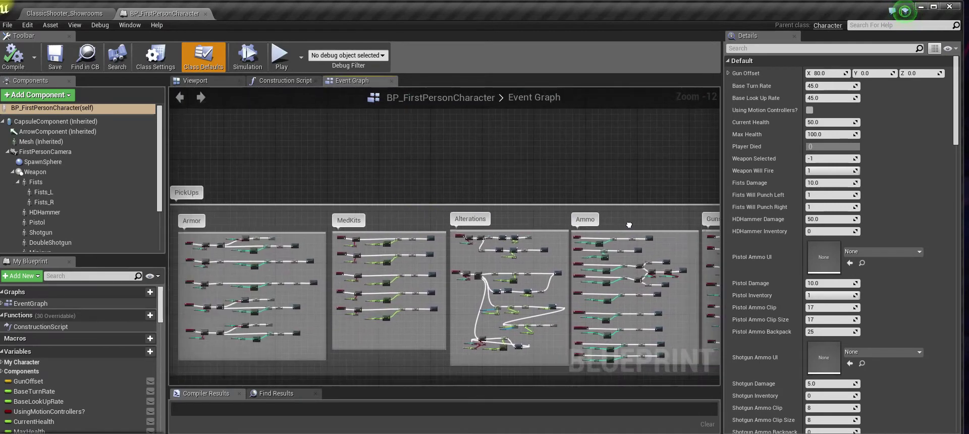
pyautogui.moveTo(422, 339); pyautogui.dragTo(533, 215, button='right')
pyautogui.moveTo(501, 257); pyautogui.dragTo(495, 218, button='right')
pyautogui.moveTo(527, 339); pyautogui.dragTo(498, 276, button='right')
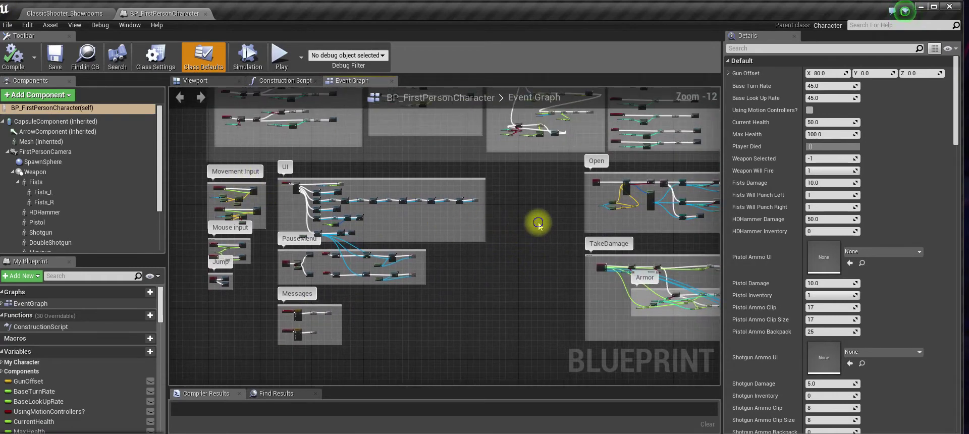
# Examine the WeaponSelection section, including its HolsterAnimations, MakeInvisible, RemoveUI, NextWeapon and PreviousWeapon groups.
pyautogui.moveTo(536, 219); pyautogui.dragTo(511, 255, button='right')
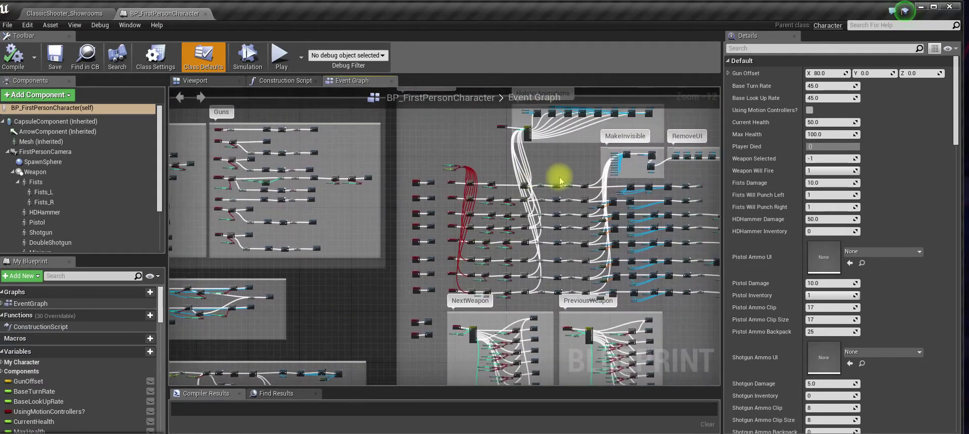
pyautogui.moveTo(560, 181); pyautogui.dragTo(522, 243, button='right')
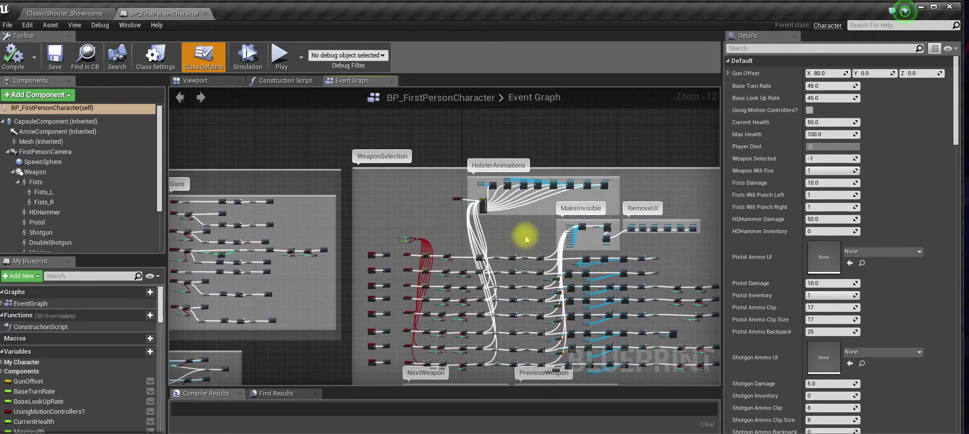
pyautogui.moveTo(461, 190); pyautogui.dragTo(446, 176, button='right')
pyautogui.moveTo(595, 337); pyautogui.dragTo(543, 247, button='right')
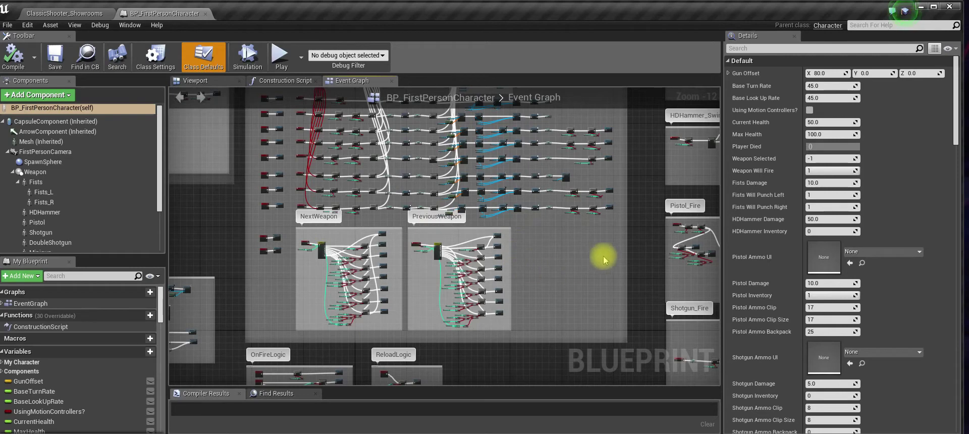
pyautogui.moveTo(574, 255); pyautogui.dragTo(510, 313, button='right')
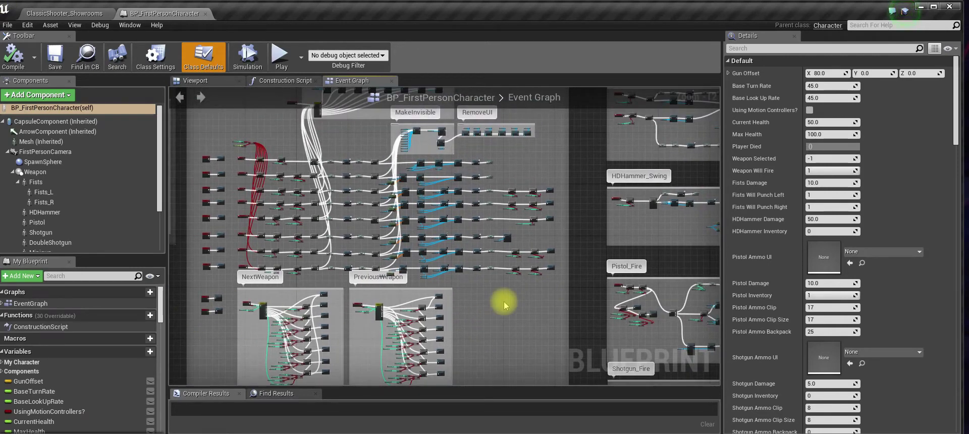
# Browse the blueprint's variables and show the details of Weapon_will_fire.
pyautogui.scroll(-5, 133, 379)
pyautogui.scroll(1, 128, 381)
pyautogui.click(68, 355)
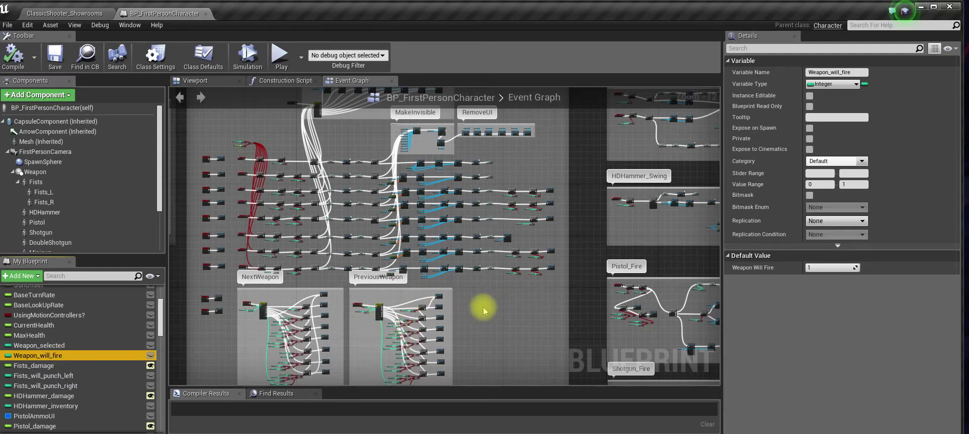
# Compare the weapon selection chains with the Fists_punch, HDHammer_Swing and Pistol_Fire groups in the event graph.
pyautogui.moveTo(483, 310); pyautogui.dragTo(563, 309, button='right')
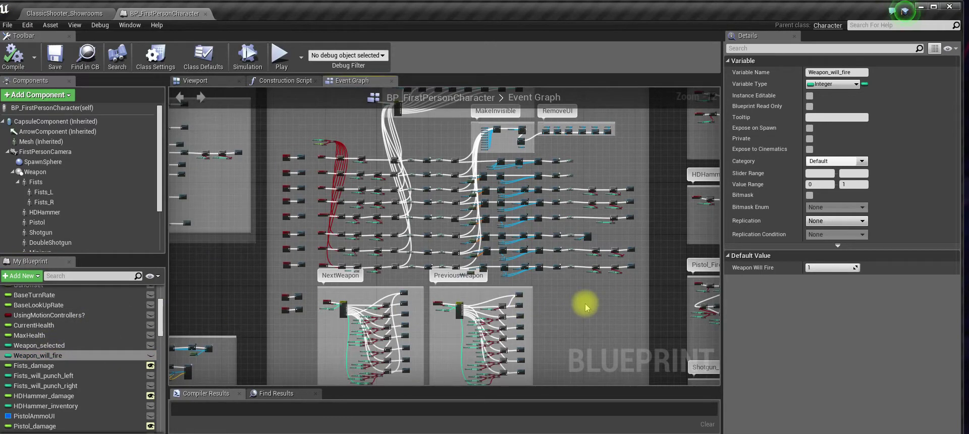
pyautogui.moveTo(597, 309); pyautogui.dragTo(439, 314, button='right')
pyautogui.moveTo(462, 159); pyautogui.dragTo(473, 169, button='right')
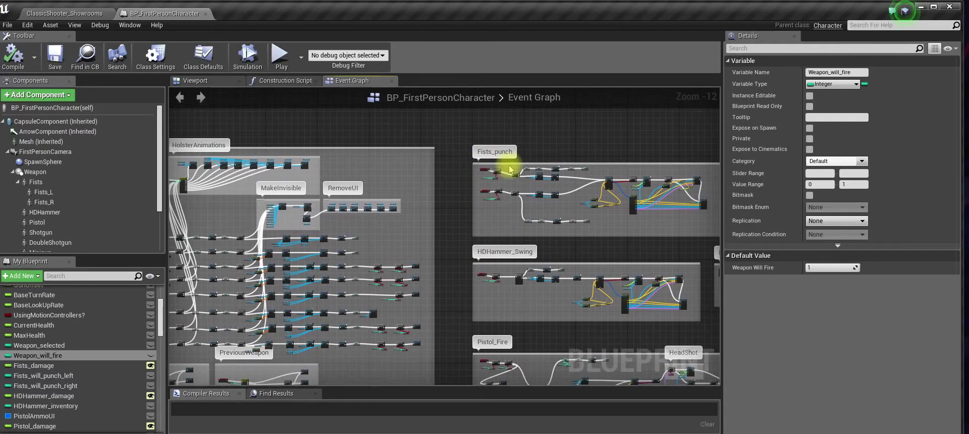
pyautogui.moveTo(479, 318); pyautogui.dragTo(489, 190, button='right')
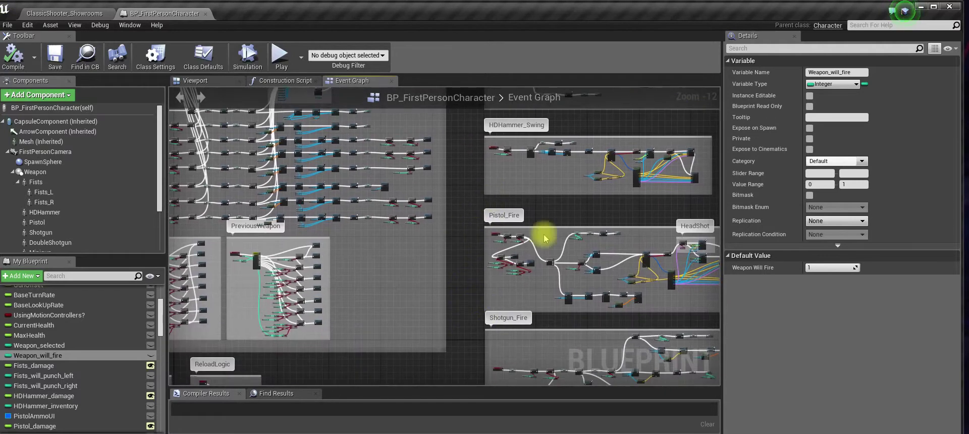
pyautogui.moveTo(470, 278); pyautogui.dragTo(549, 292, button='right')
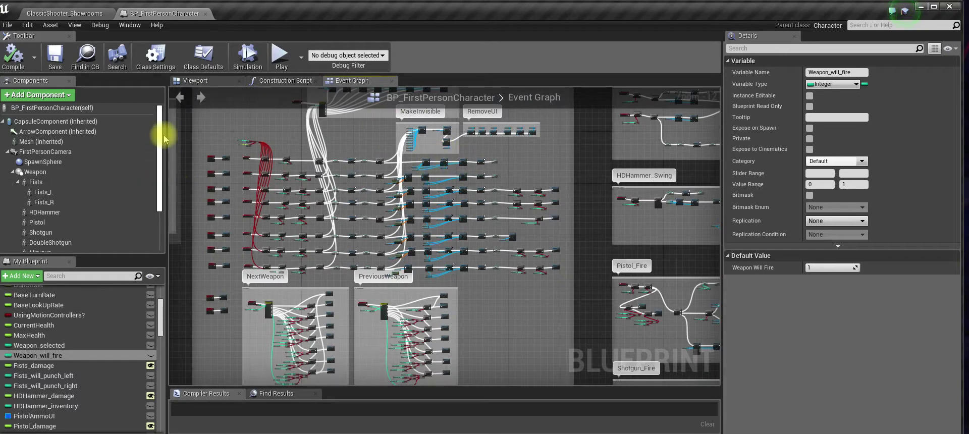
# Inspect the weapon skeletal mesh components under FirstPersonCamera, viewing the details of Shotgun and CharacterArms.
pyautogui.moveTo(159, 134); pyautogui.dragTo(164, 150)
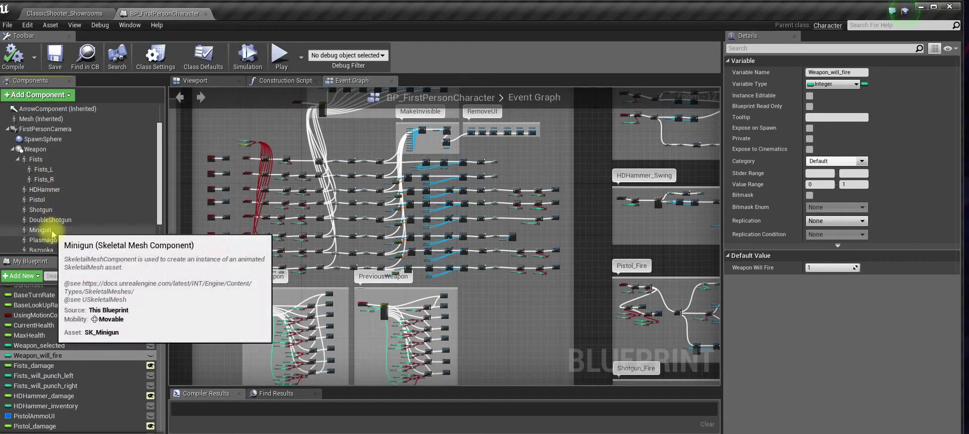
pyautogui.scroll(-1, 53, 234)
pyautogui.click(40, 243)
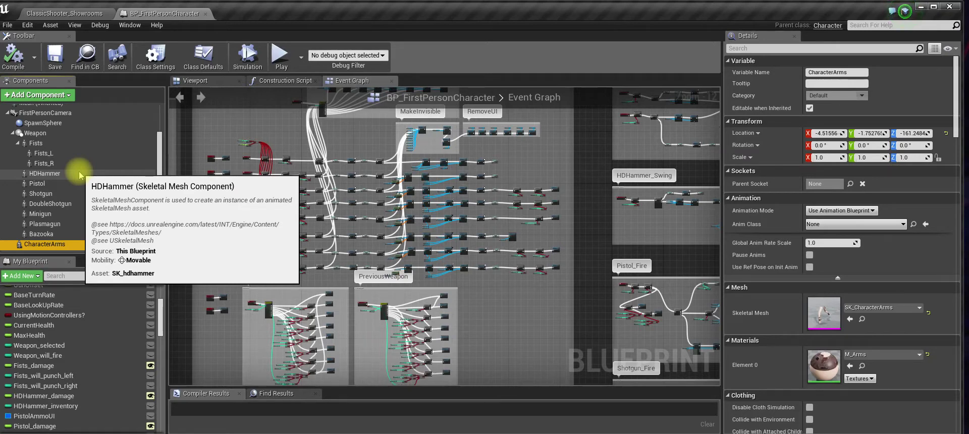
pyautogui.scroll(-1, 73, 225)
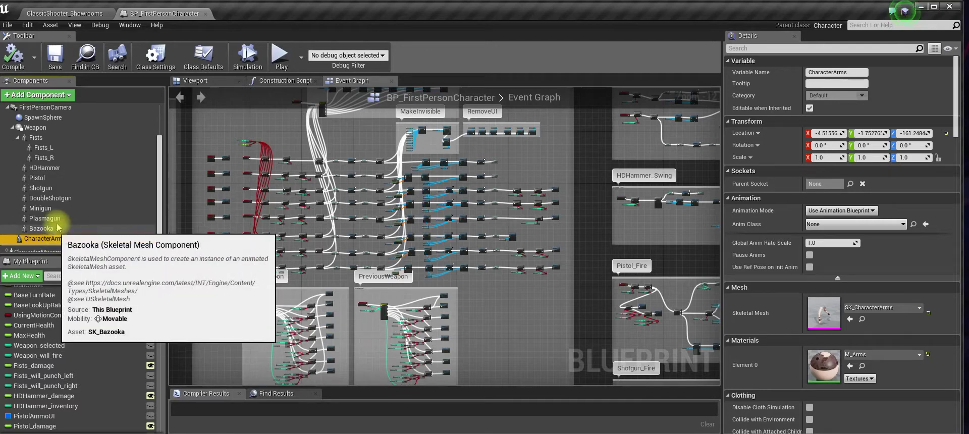
pyautogui.click(66, 197)
pyautogui.click(59, 189)
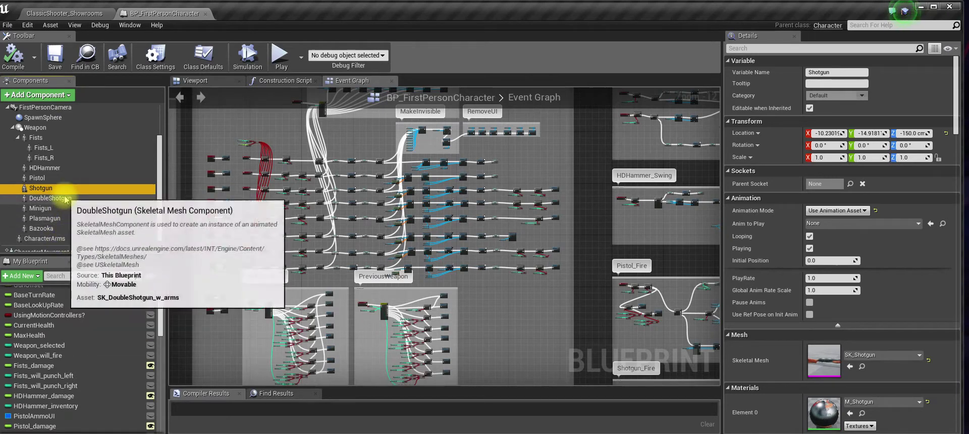
pyautogui.click(59, 240)
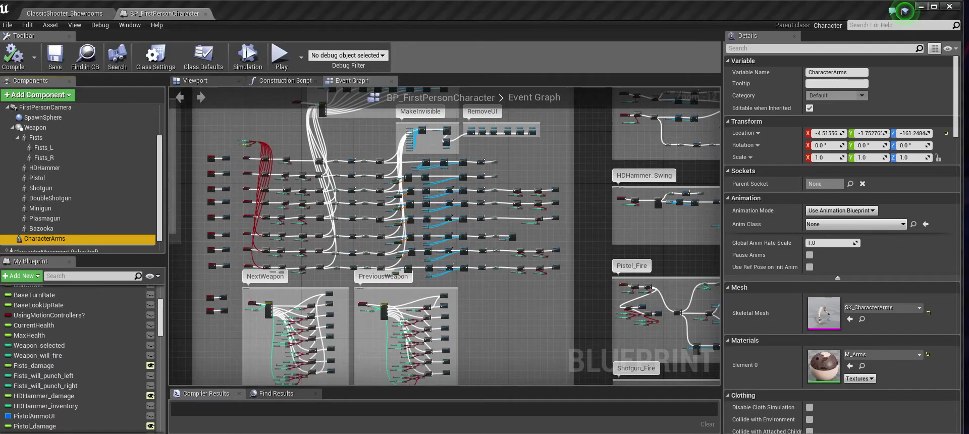
# Switch to Blender with Shotgun.blend and inspect the rigged arms holding the shotgun from several angles.
pyautogui.click(475, 433)
pyautogui.moveTo(424, 226); pyautogui.dragTo(313, 244, button='middle')
pyautogui.scroll(-3, 389, 250)
pyautogui.moveTo(346, 170); pyautogui.dragTo(313, 225, button='middle')
pyautogui.moveTo(330, 216); pyautogui.dragTo(432, 207, button='middle')
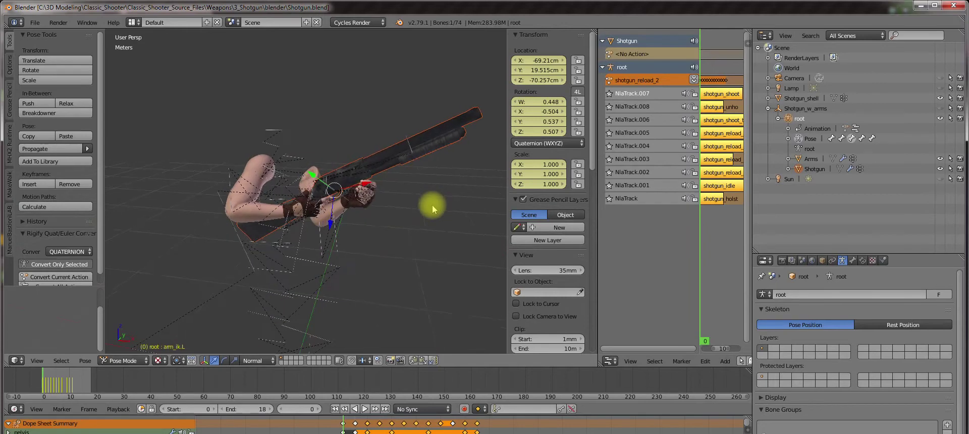
pyautogui.moveTo(333, 216); pyautogui.dragTo(353, 212, button='middle')
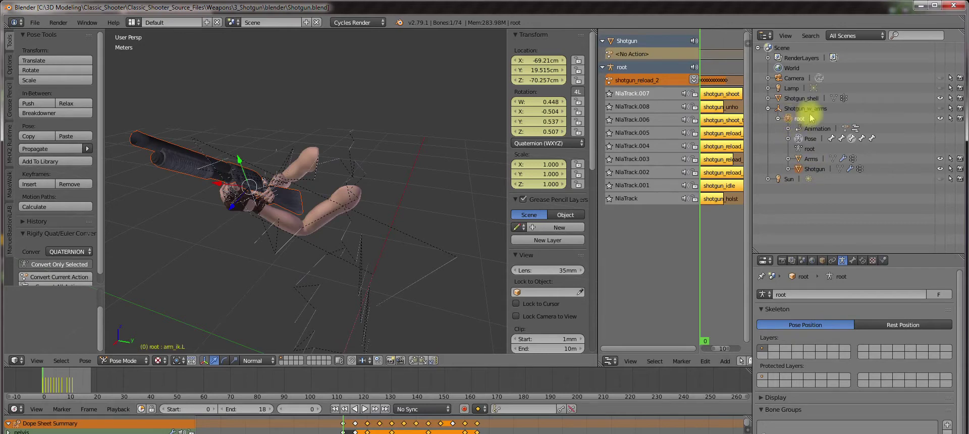
pyautogui.moveTo(303, 184); pyautogui.dragTo(275, 175, button='middle')
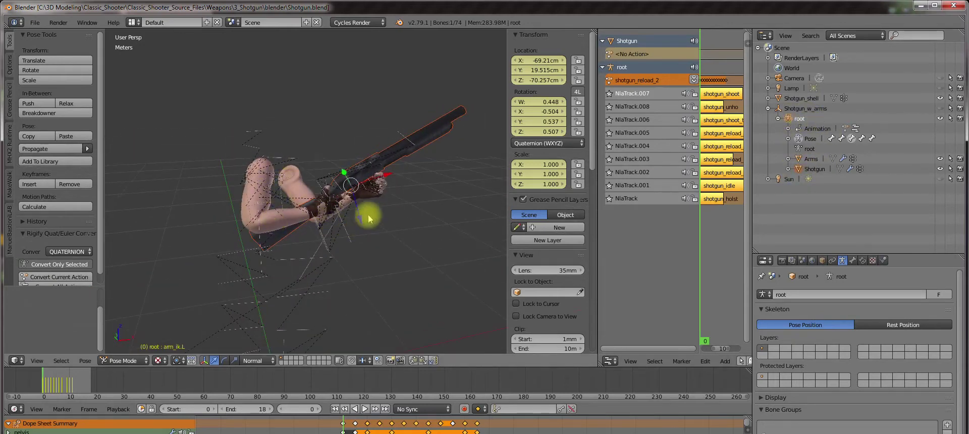
# Inspect the arms-and-shotgun rig from other angles, then view the Shotgun and CharacterArms components in the Unreal character blueprint.
pyautogui.moveTo(374, 255); pyautogui.dragTo(338, 258, button='middle')
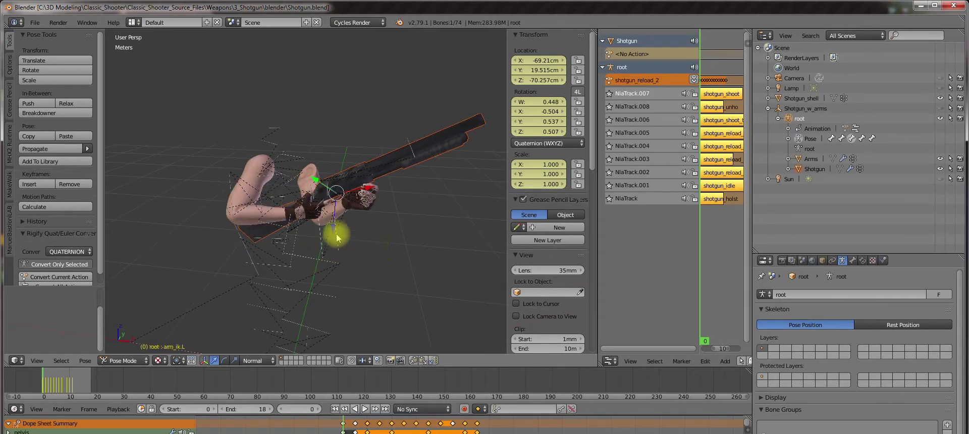
pyautogui.moveTo(312, 202); pyautogui.dragTo(224, 235, button='middle')
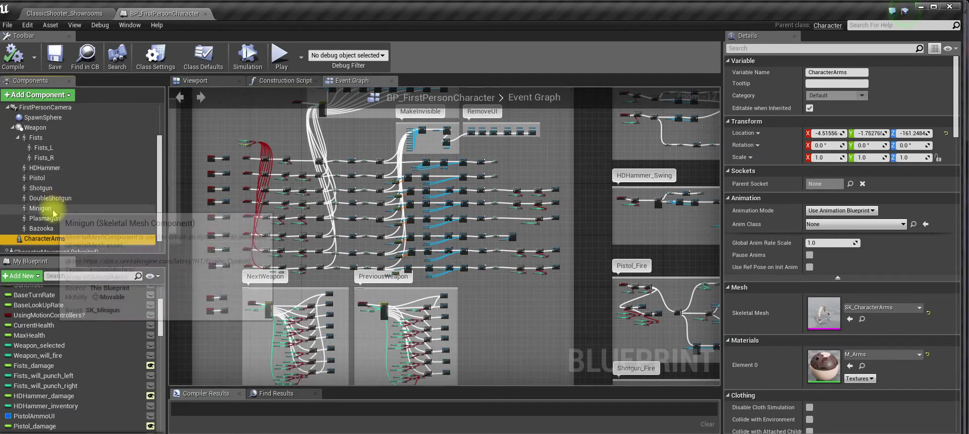
pyautogui.click(58, 191)
pyautogui.click(68, 238)
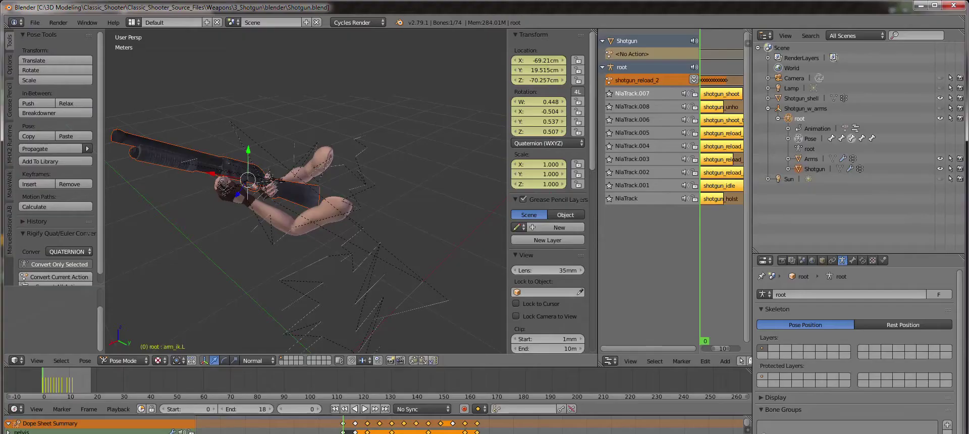
# In Blender, select the arm_ik.R control bone of the shotgun rig and move it to reposition the right arm.
pyautogui.moveTo(320, 162); pyautogui.dragTo(289, 205, button='middle')
pyautogui.rightClick(251, 247)
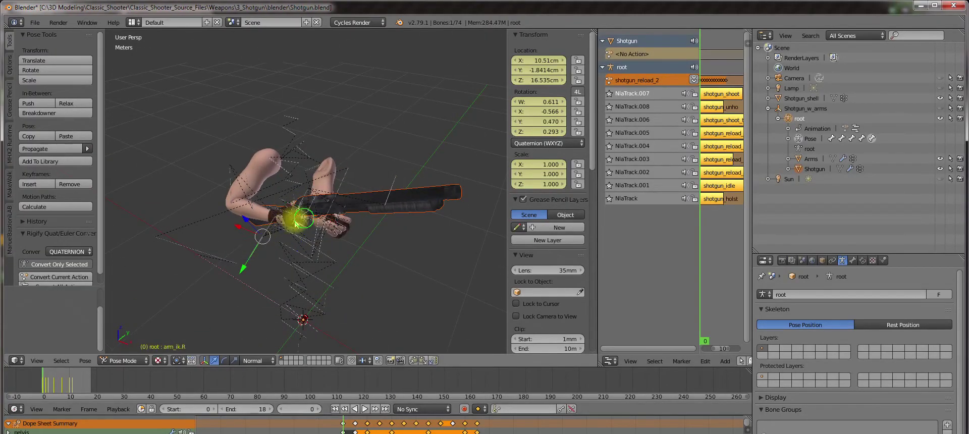
pyautogui.moveTo(255, 247); pyautogui.dragTo(200, 231, button='middle')
pyautogui.moveTo(271, 203); pyautogui.dragTo(341, 216, button='middle')
pyautogui.press('g')
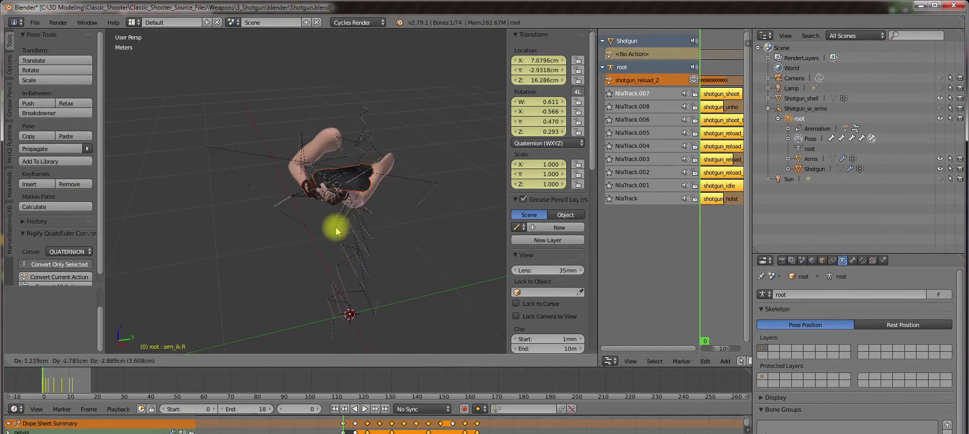
pyautogui.click(329, 202)
# Move the arm_ik.L control bone by about 6.78, 12.9 and -8.12 cm, pulling the left hand off the shotgun.
pyautogui.moveTo(359, 211); pyautogui.dragTo(282, 188, button='middle')
pyautogui.moveTo(282, 214); pyautogui.dragTo(346, 221, button='middle')
pyautogui.press('g')
pyautogui.click(281, 215)
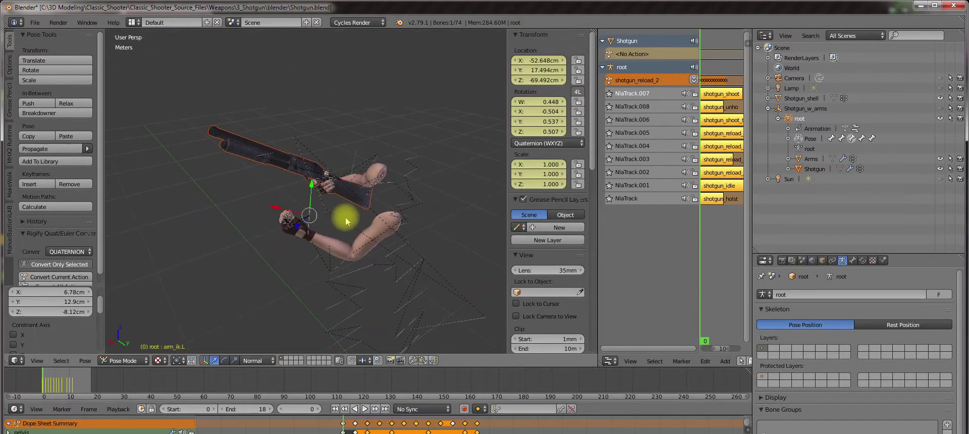
# Inspect the reposed arms from several angles, then switch to Substance Painter and rotate the textured shotgun model.
pyautogui.moveTo(444, 205); pyautogui.dragTo(345, 199, button='middle')
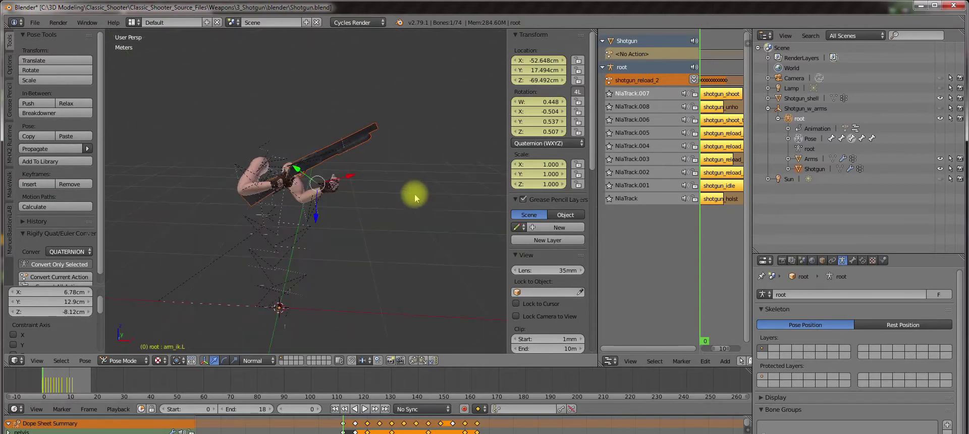
pyautogui.moveTo(371, 135); pyautogui.dragTo(385, 121, button='middle')
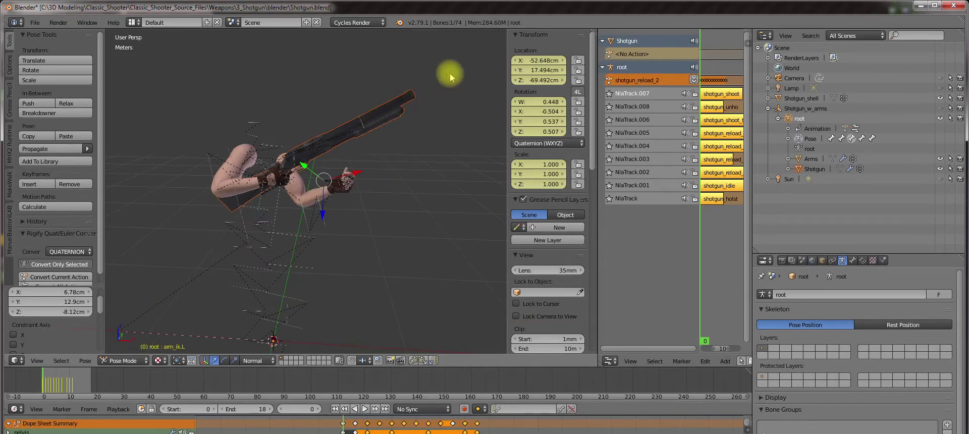
pyautogui.moveTo(374, 157); pyautogui.dragTo(379, 171, button='middle')
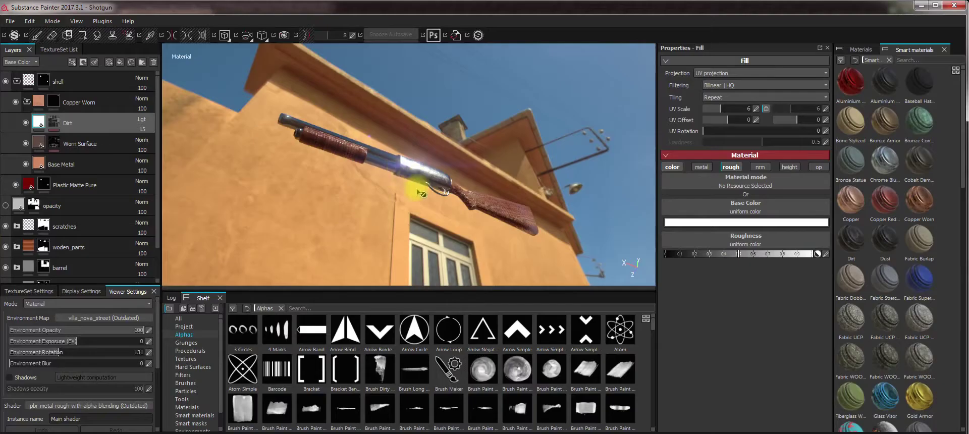
pyautogui.moveTo(400, 199)
pyautogui.keyDown('alt'); pyautogui.mouseDown()
pyautogui.moveTo(385, 228)
pyautogui.moveTo(305, 268)
pyautogui.moveTo(608, 263)
pyautogui.moveTo(511, 217)
pyautogui.moveTo(538, 256)
pyautogui.moveTo(482, 295)
pyautogui.moveTo(464, 218)
pyautogui.mouseUp(); pyautogui.keyUp('alt')
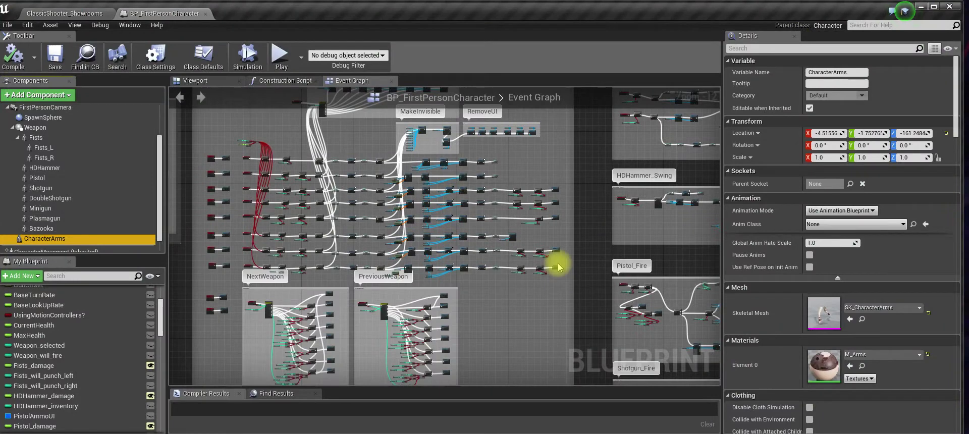
# Switch to the ClassicShooter_Showrooms level in Unreal and browse the project content to the Weapons/4_DoubleShotgun folder.
pyautogui.click(82, 12)
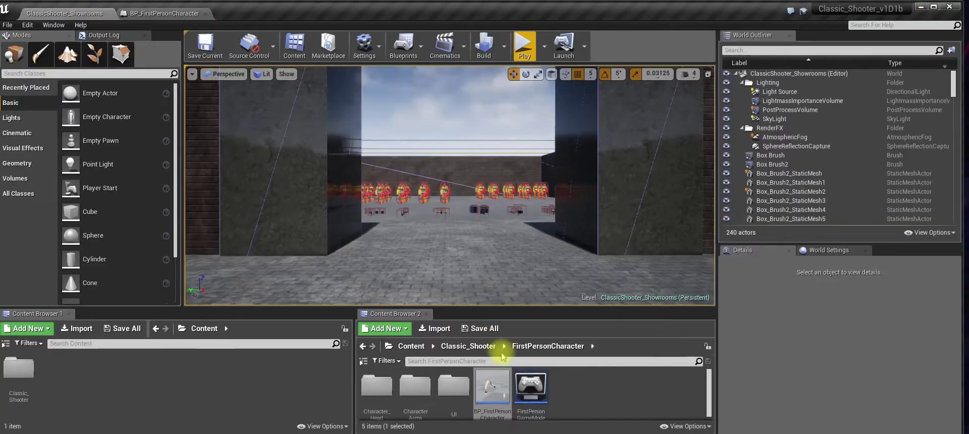
pyautogui.click(411, 342)
pyautogui.doubleClick(384, 376)
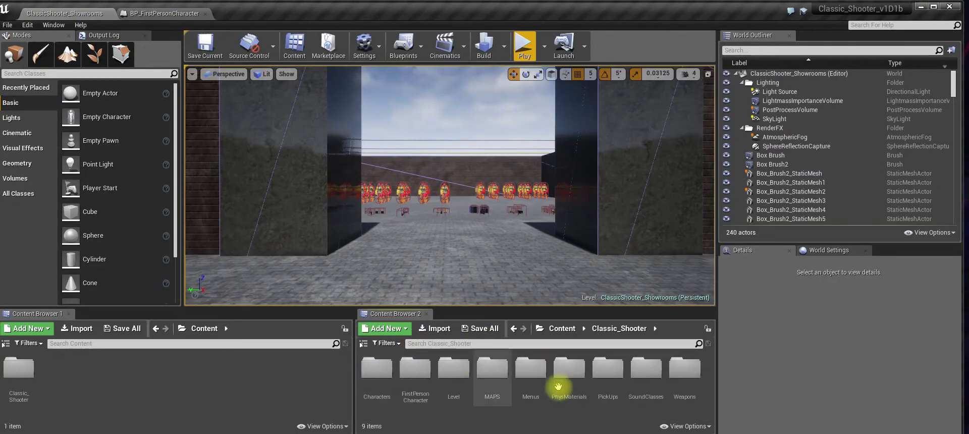
pyautogui.doubleClick(684, 395)
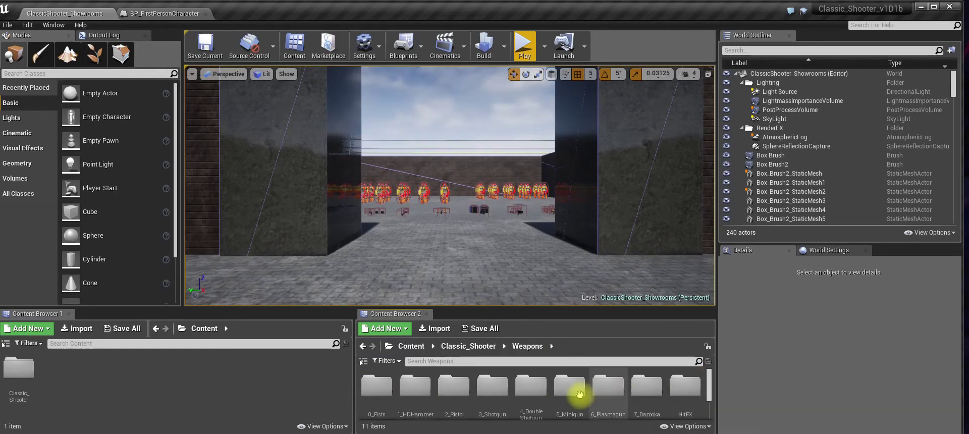
pyautogui.doubleClick(534, 394)
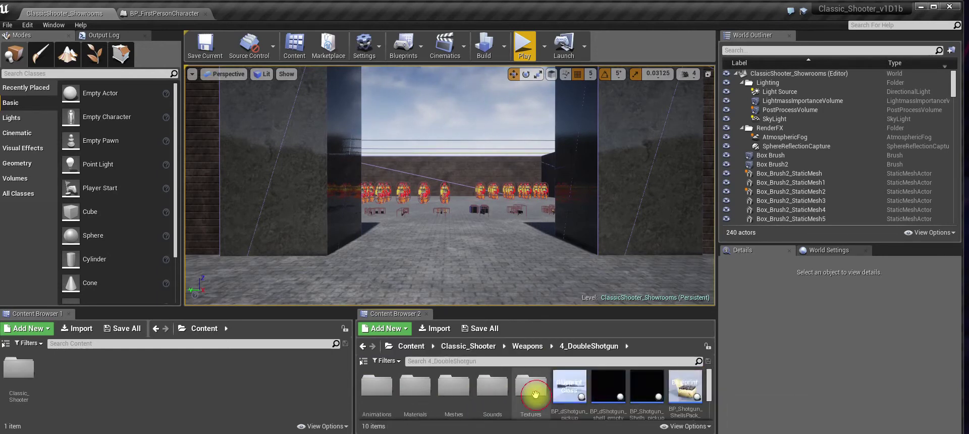
pyautogui.scroll(1, 539, 399)
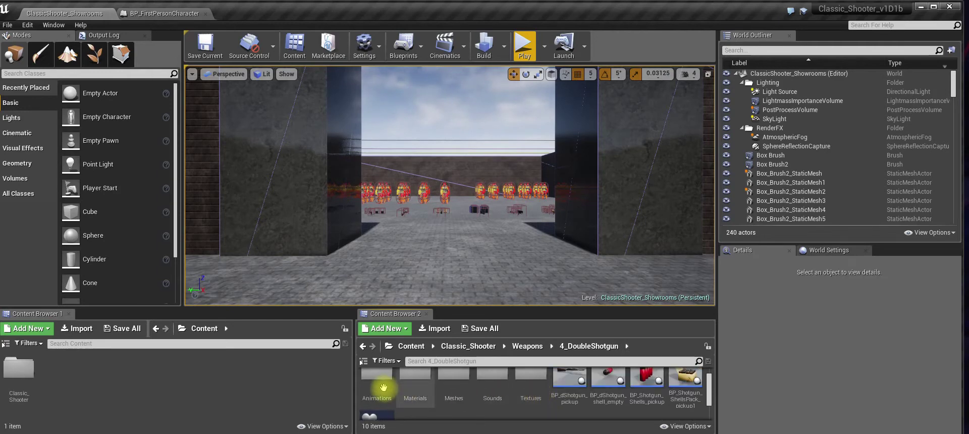
# Look through the Animations, Materials, Textures and Sounds subfolders of 4_DoubleShotgun, returning to the parent folder.
pyautogui.doubleClick(376, 386)
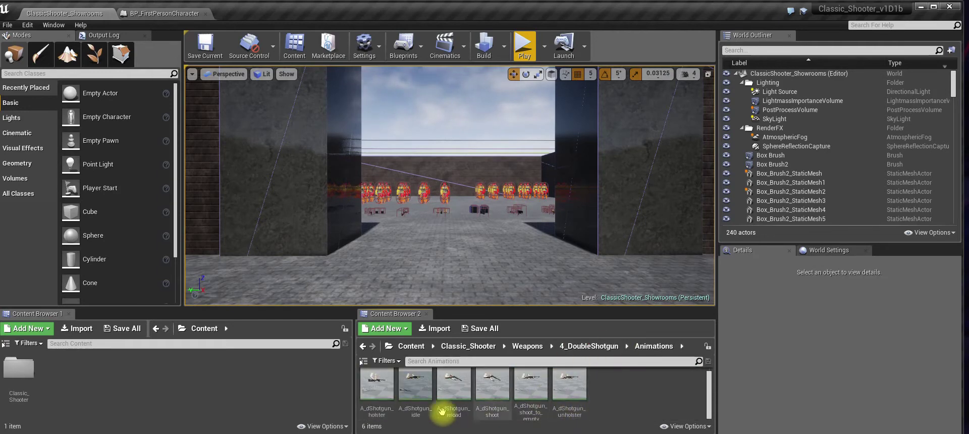
pyautogui.click(589, 346)
pyautogui.doubleClick(414, 411)
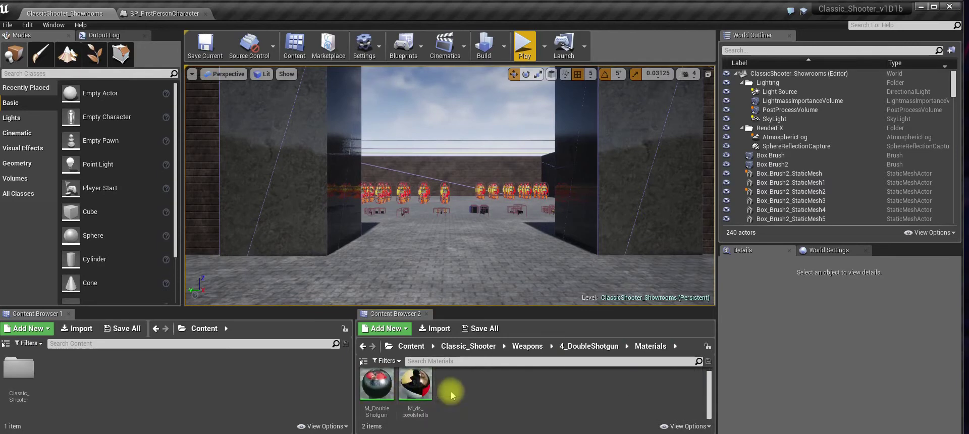
pyautogui.click(586, 347)
pyautogui.doubleClick(532, 387)
pyautogui.click(592, 346)
pyautogui.doubleClick(492, 386)
pyautogui.click(600, 346)
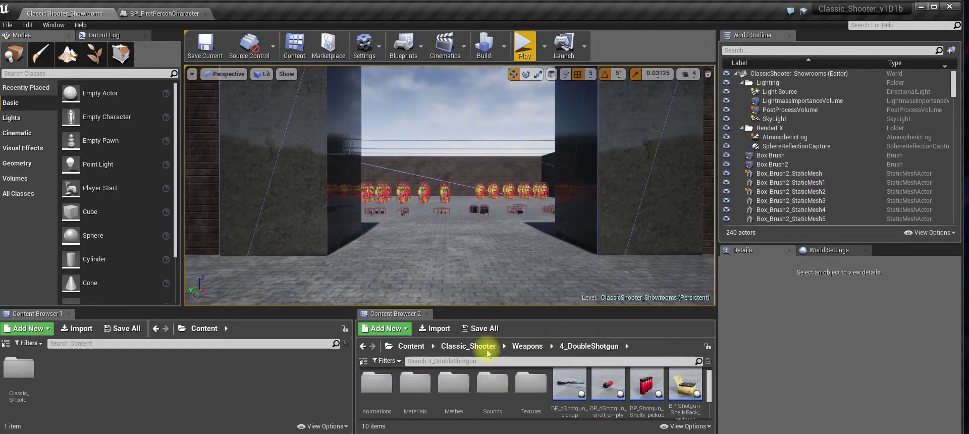
# View the double shotgun's Meshes subfolder, then review the pickup and shell blueprints in the 4_DoubleShotgun folder.
pyautogui.doubleClick(453, 385)
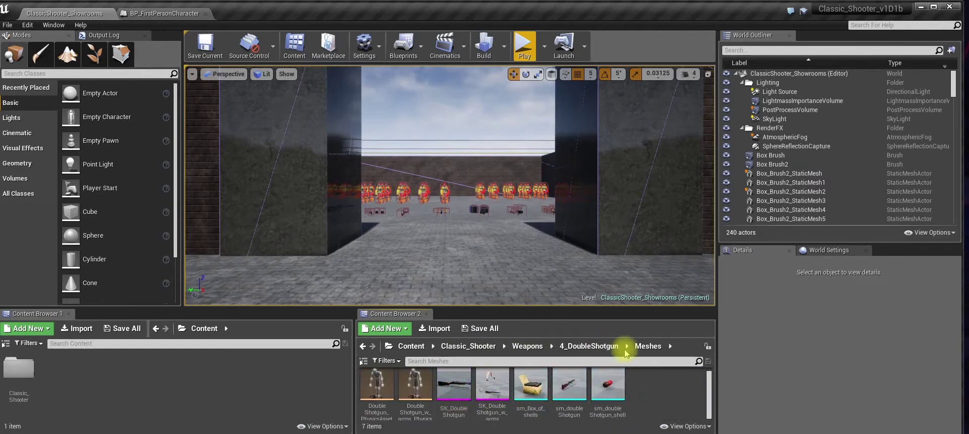
pyautogui.click(582, 348)
pyautogui.scroll(-3, 454, 394)
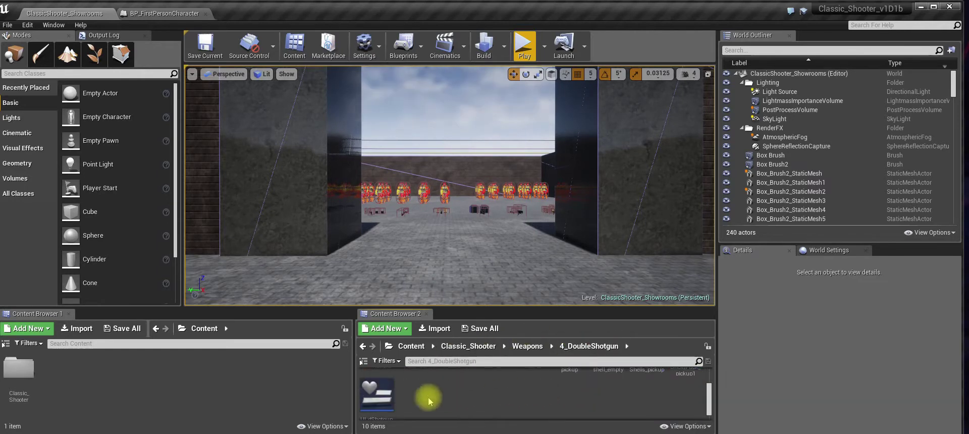
pyautogui.scroll(2, 555, 399)
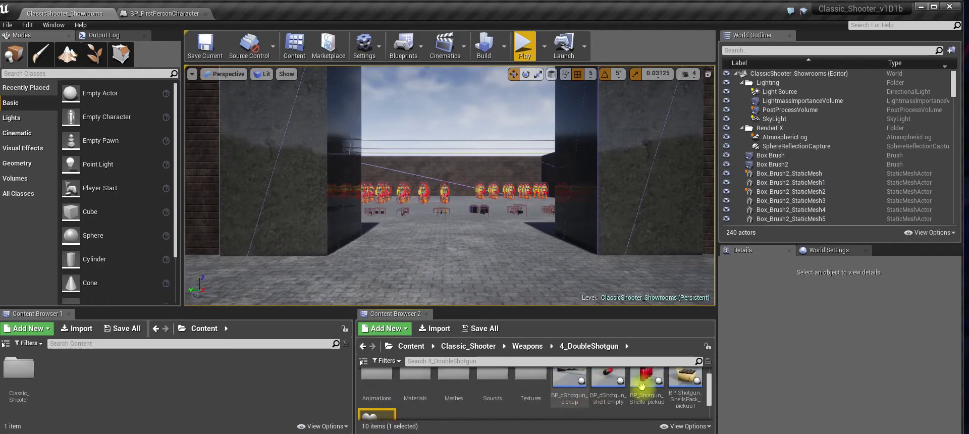
pyautogui.scroll(1, 681, 385)
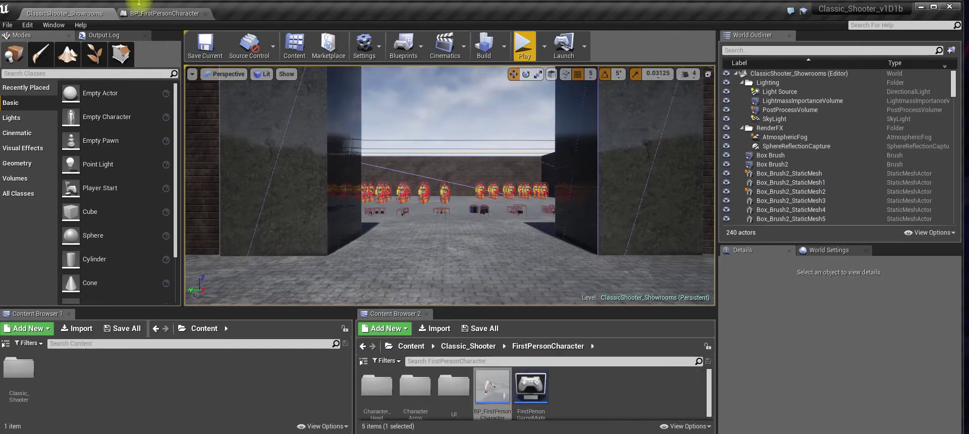
# Return to the BP_FirstPersonCharacter event graph and examine the Ammo, Guns, Open and TakeDamage groups.
pyautogui.click(151, 12)
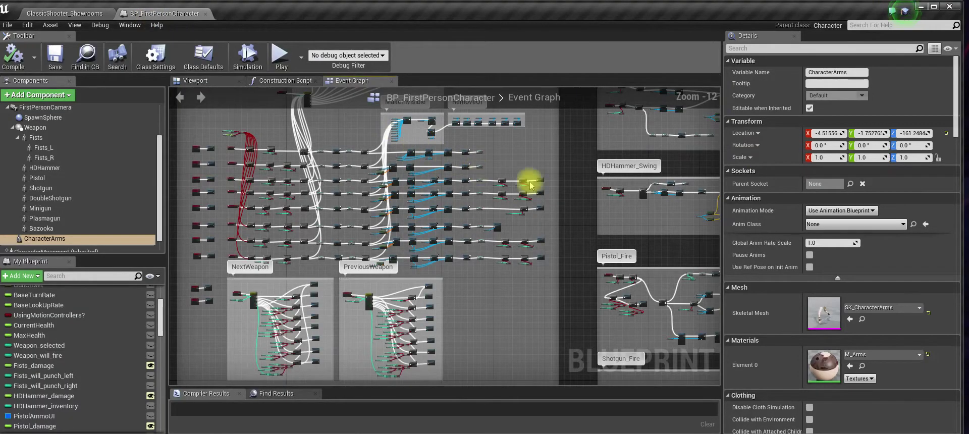
pyautogui.moveTo(383, 300); pyautogui.dragTo(57, 13, button='right')
pyautogui.moveTo(485, 293); pyautogui.dragTo(311, 27, button='right')
pyautogui.moveTo(4, 5); pyautogui.dragTo(417, 197, button='right')
pyautogui.moveTo(389, 146); pyautogui.dragTo(402, 215, button='right')
pyautogui.moveTo(394, 183)
pyautogui.mouseDown(button='right')
pyautogui.moveTo(473, 300)
pyautogui.moveTo(463, 313)
pyautogui.mouseUp(button='right')
pyautogui.moveTo(325, 277)
pyautogui.mouseDown(button='right')
pyautogui.moveTo(476, 273)
pyautogui.moveTo(653, 333)
pyautogui.mouseUp(button='right')
pyautogui.moveTo(389, 150); pyautogui.dragTo(534, 216, button='right')
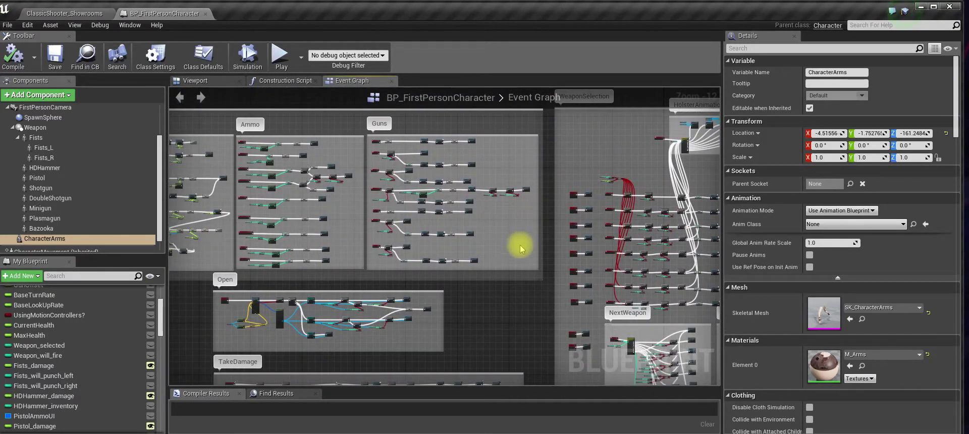
# Review the weapon selection chains in the event graph and the beginning of the blueprint's graphs, functions and variables list.
pyautogui.moveTo(513, 255); pyautogui.dragTo(562, 162, button='right')
pyautogui.moveTo(593, 288); pyautogui.dragTo(422, 284, button='right')
pyautogui.moveTo(664, 275); pyautogui.dragTo(445, 295, button='right')
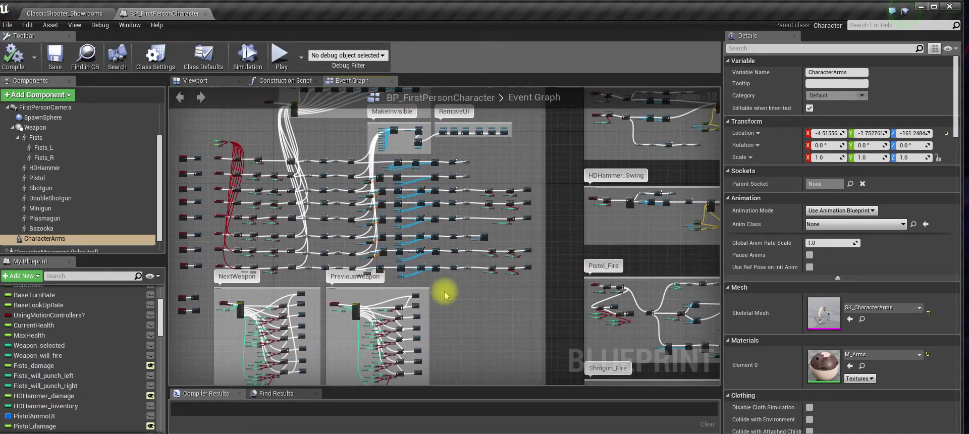
pyautogui.scroll(5, 76, 362)
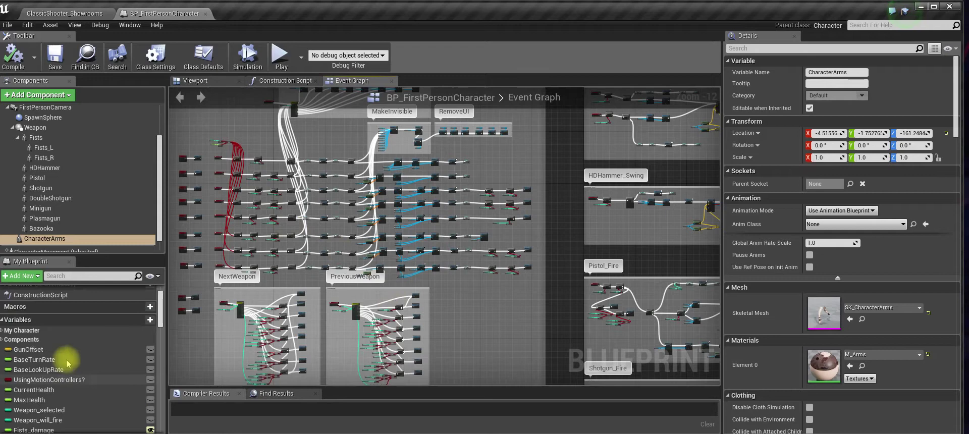
pyautogui.moveTo(538, 291); pyautogui.dragTo(609, 293, button='right')
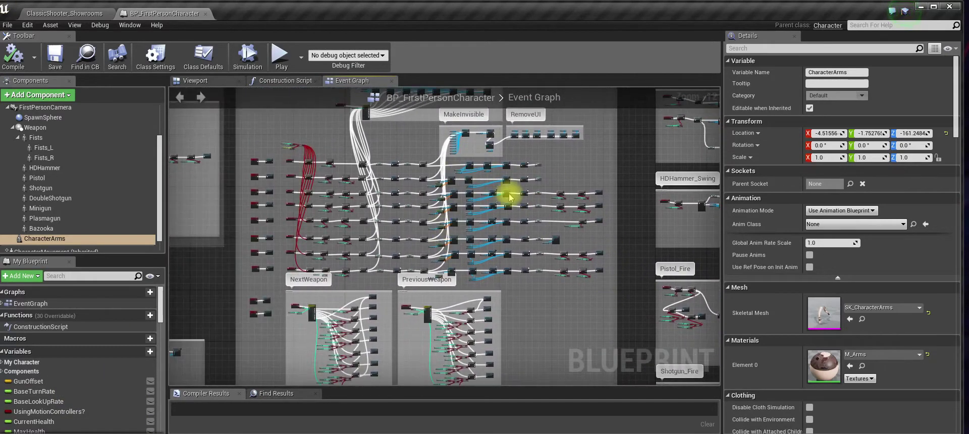
# Examine the weapon firing groups in the event graph, from Pistol_Fire and Shotgun_Fire down to Plasmagun_Fire and Bazooka_Fire.
pyautogui.moveTo(556, 316); pyautogui.dragTo(447, 218, button='right')
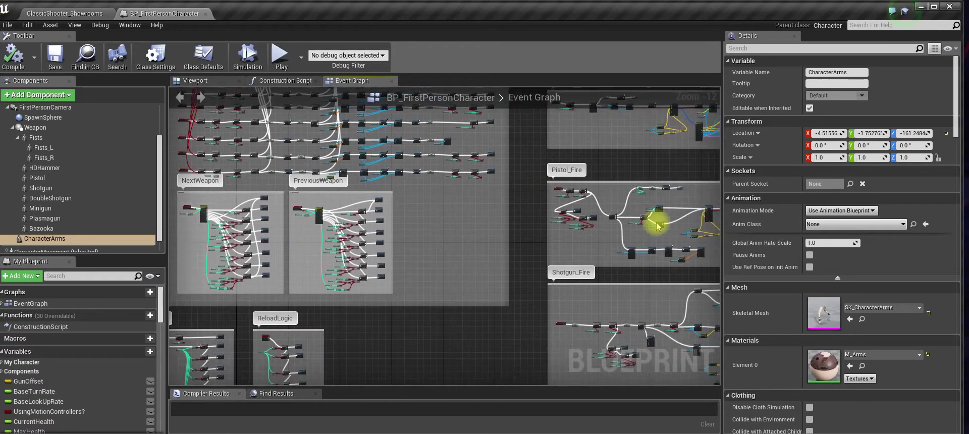
pyautogui.moveTo(530, 302); pyautogui.dragTo(559, 379, button='right')
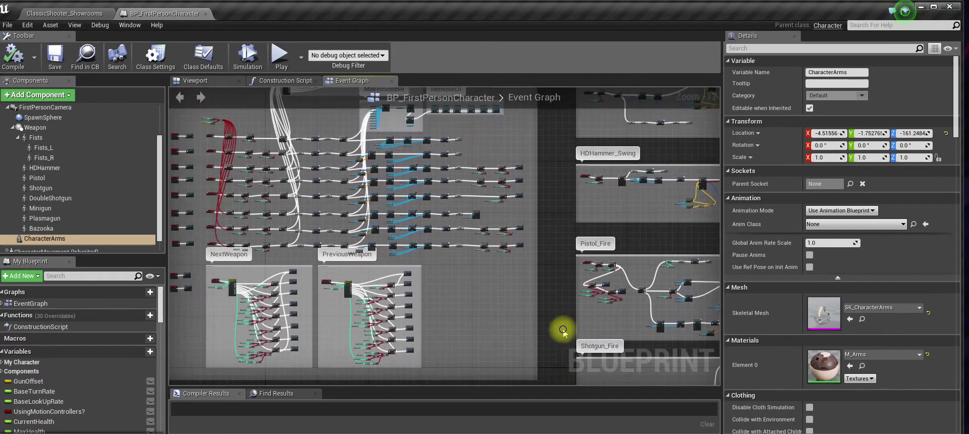
pyautogui.moveTo(563, 330); pyautogui.dragTo(482, 209, button='right')
pyautogui.moveTo(583, 322); pyautogui.dragTo(486, 219, button='right')
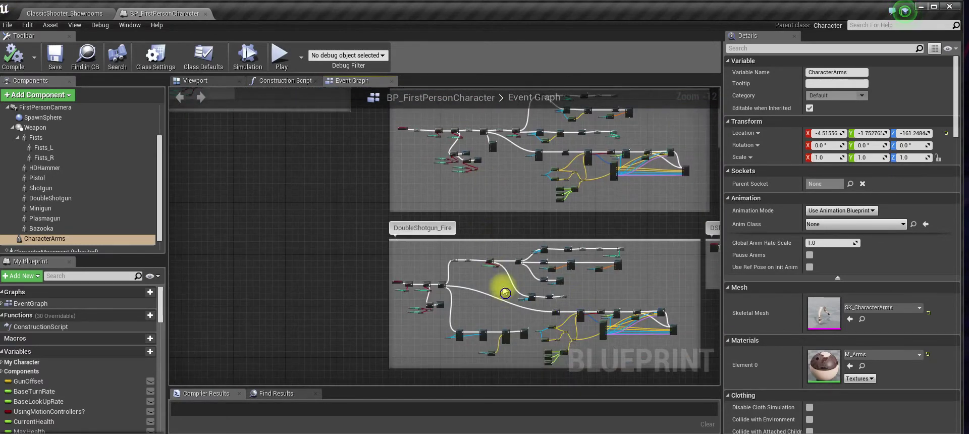
pyautogui.moveTo(505, 293); pyautogui.dragTo(469, 246, button='right')
pyautogui.moveTo(514, 295); pyautogui.dragTo(461, 209, button='right')
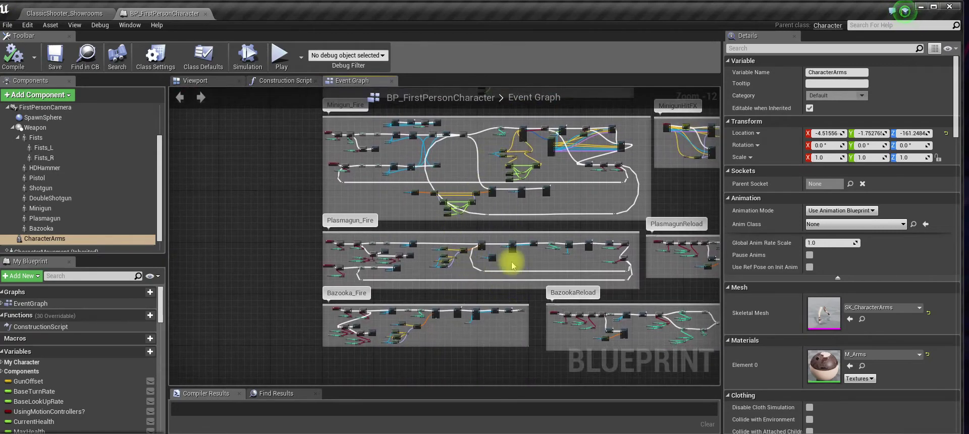
pyautogui.scroll(3, 502, 264)
pyautogui.scroll(-3, 508, 272)
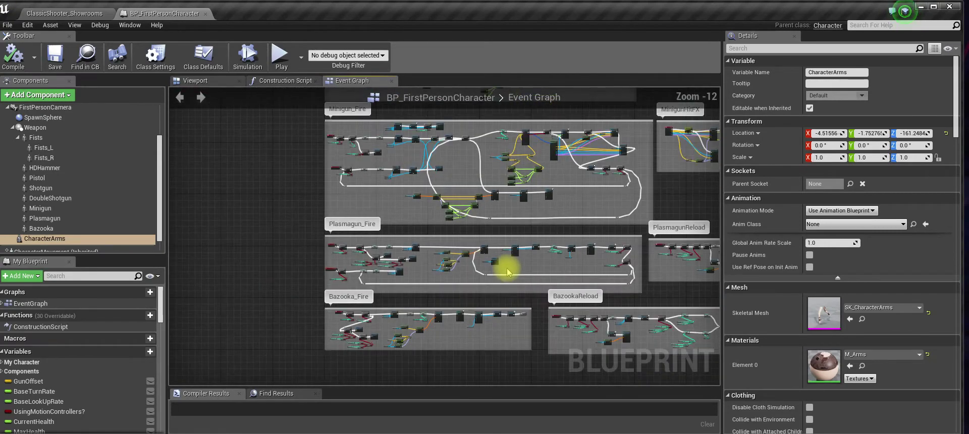
# Return to the ClassicShooter_Showrooms level and open the Weapons folder under Classic_Shooter.
pyautogui.click(80, 13)
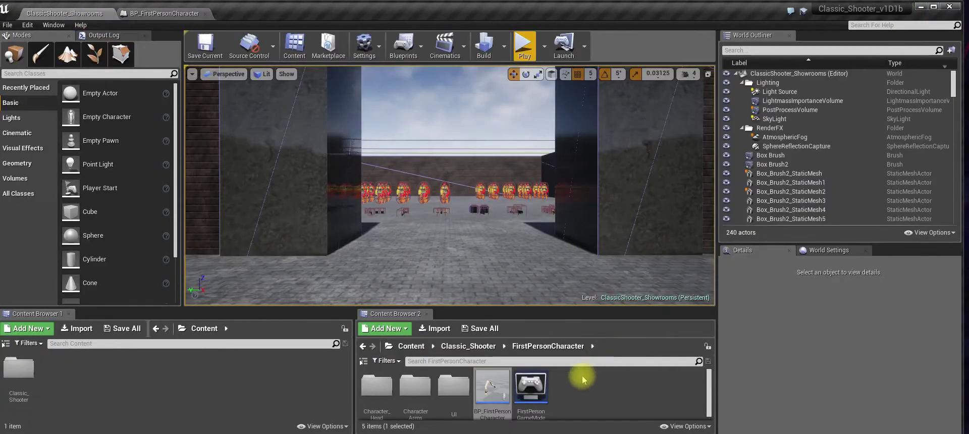
pyautogui.click(468, 345)
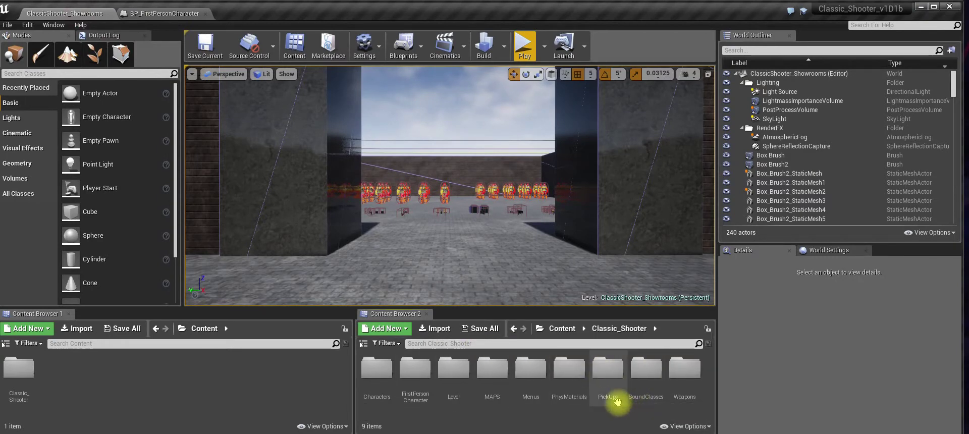
pyautogui.doubleClick(684, 384)
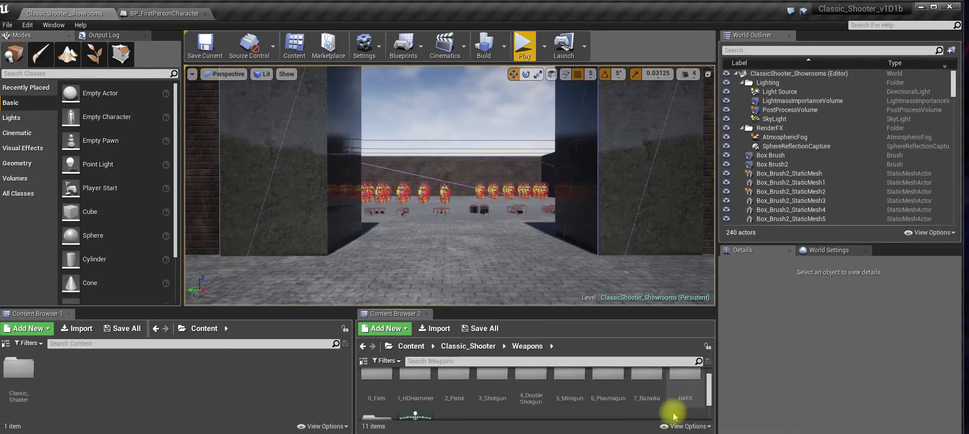
# Examine the BP_BazookaRocket_projectile event graph from the 7_Bazooka RocketProjectile folder, then close that blueprint.
pyautogui.doubleClick(648, 395)
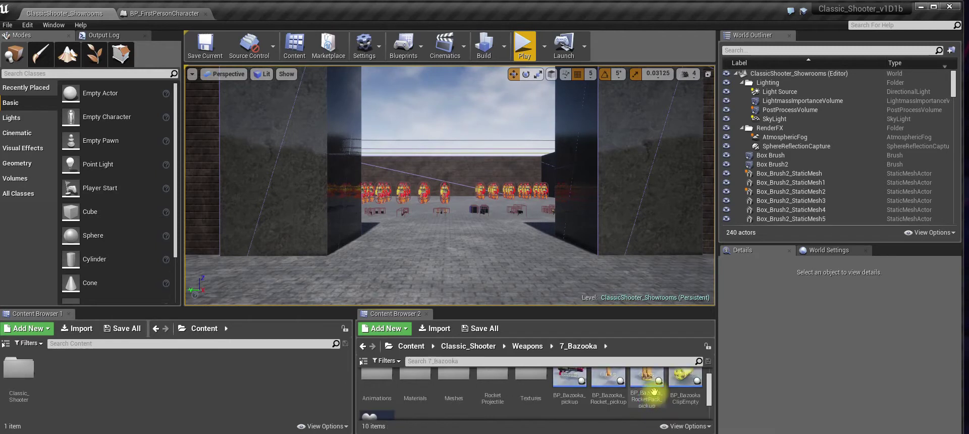
pyautogui.doubleClick(497, 394)
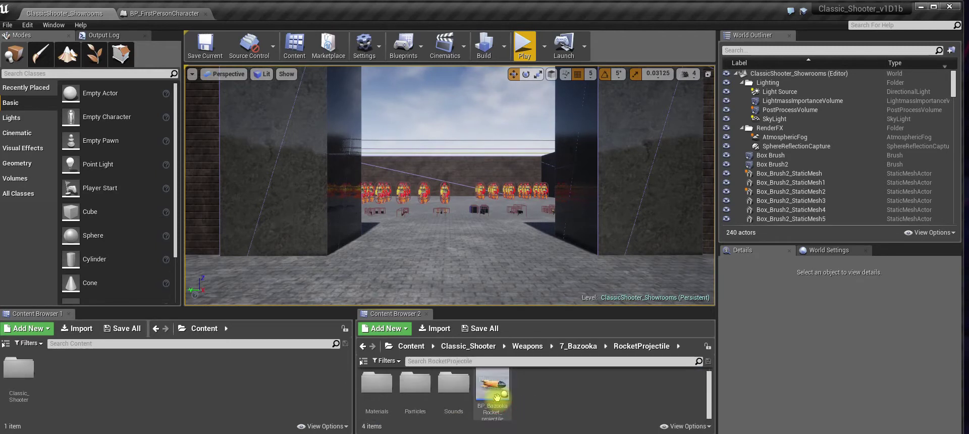
pyautogui.doubleClick(499, 387)
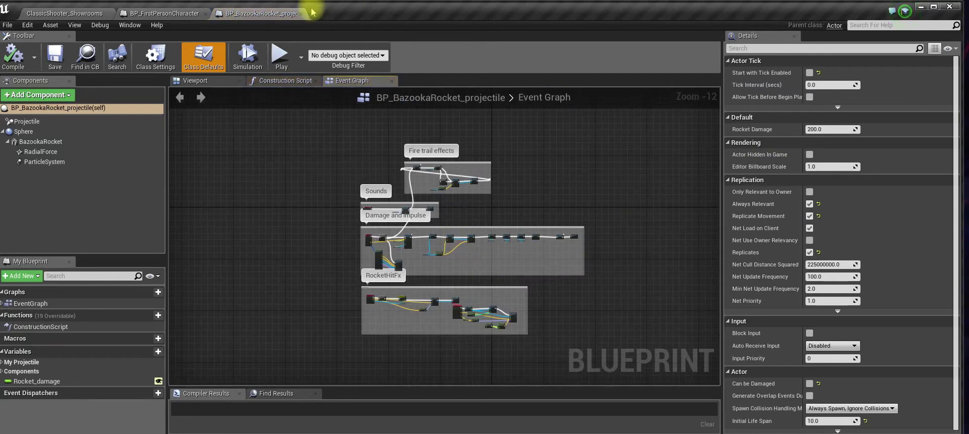
pyautogui.click(301, 14)
# Review the BP_FirstPersonCharacter variables list, from the health and weapon selection variables down to the pistol and shotgun ammo variables.
pyautogui.click(87, 17)
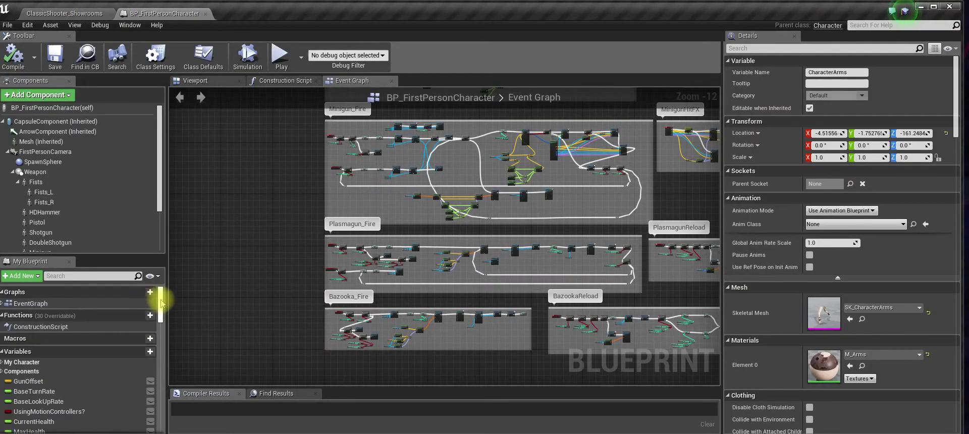
pyautogui.scroll(-5, 161, 301)
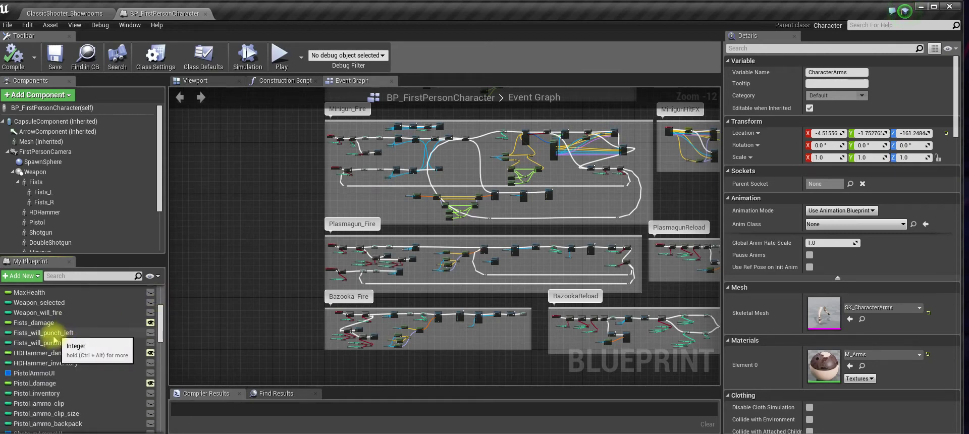
pyautogui.scroll(-5, 38, 366)
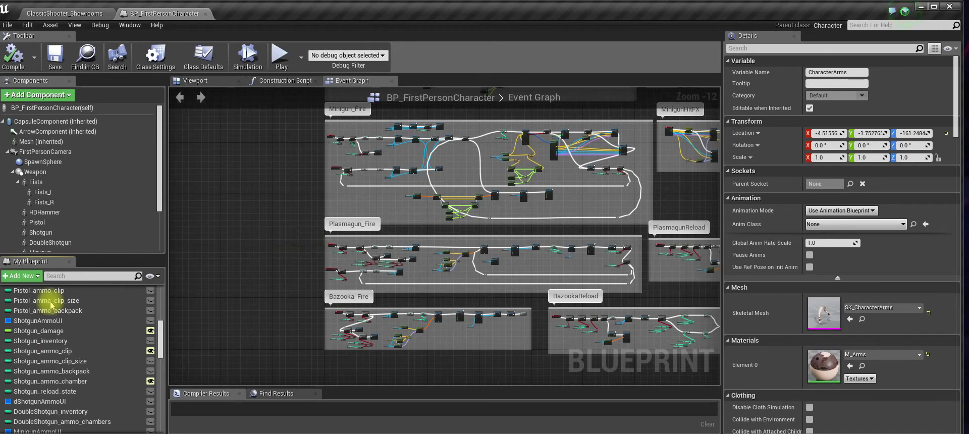
pyautogui.click(45, 320)
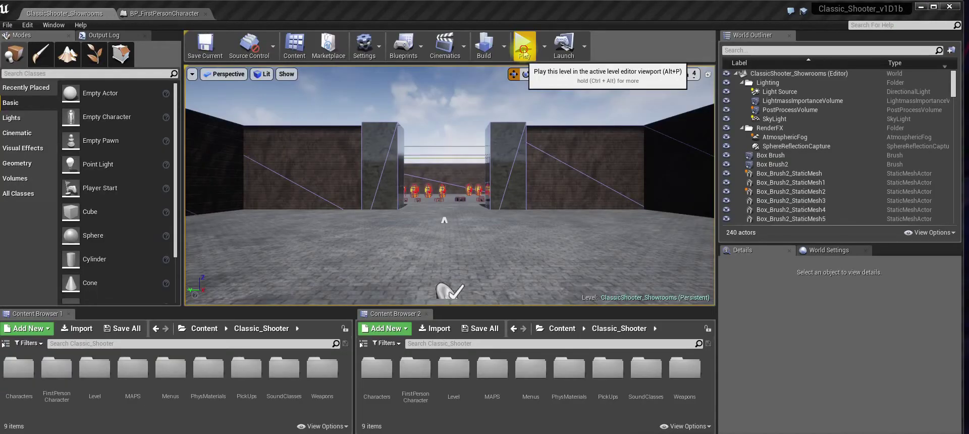
# Play the ClassicShooter_Showrooms level, review the Game options reached through the pause menu, and return to play.
pyautogui.click(530, 45)
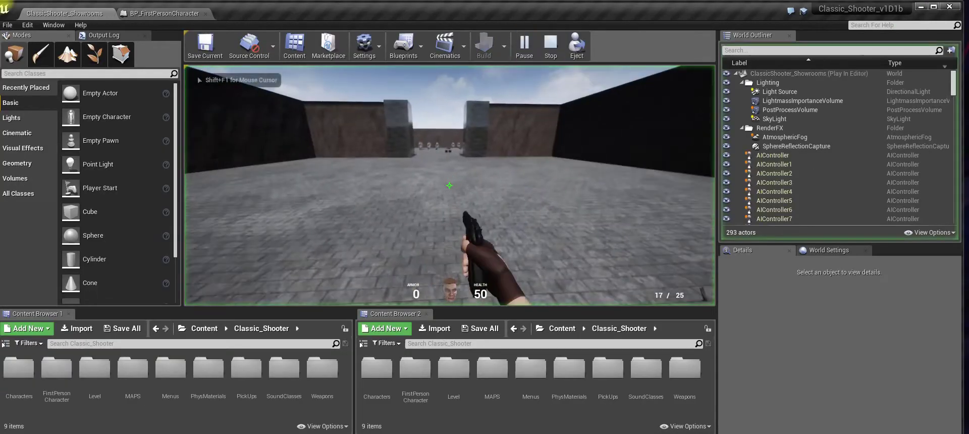
pyautogui.press('w')
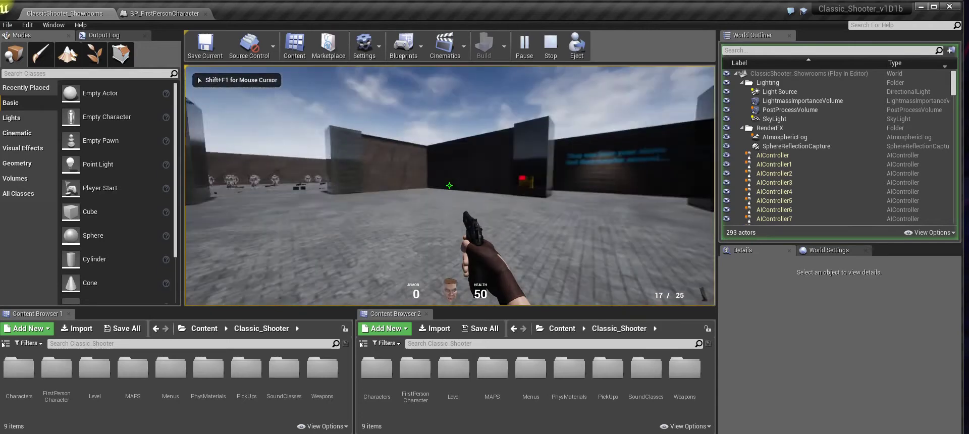
pyautogui.press('p')
pyautogui.click(467, 174)
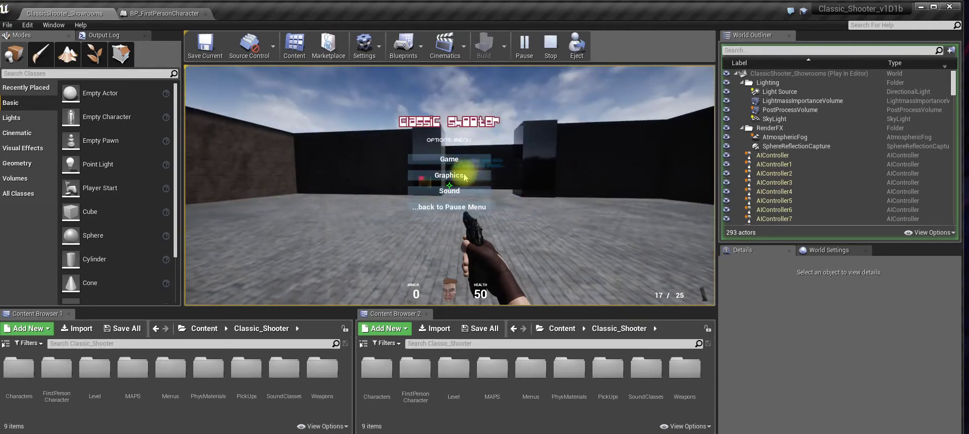
pyautogui.click(468, 160)
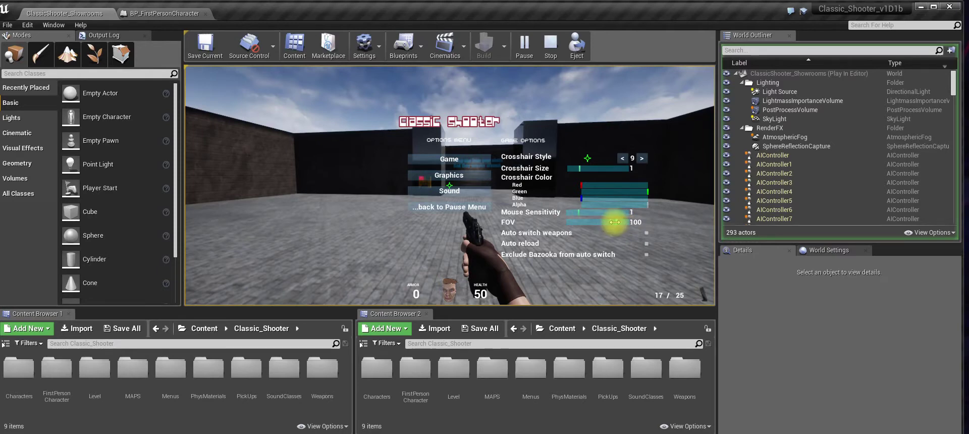
pyautogui.click(491, 156)
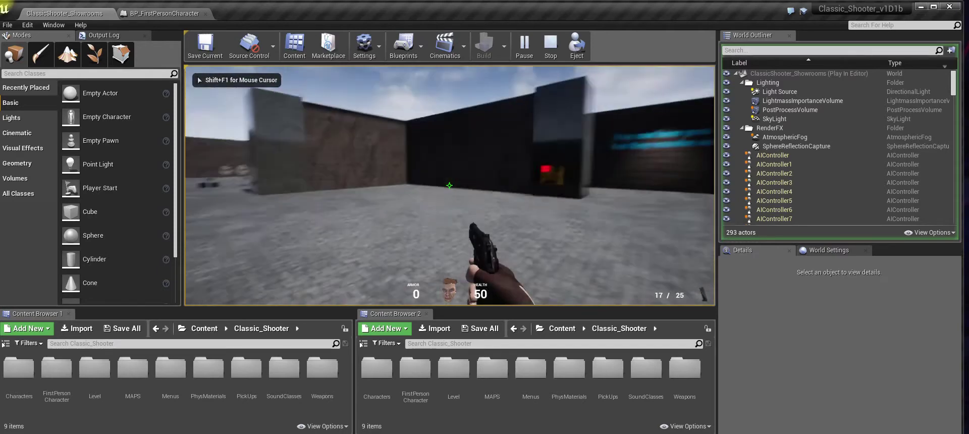
# Play-test the monsters room by opening its door and firing the pistol at the enemies until the Game Over menu.
pyautogui.press('w')
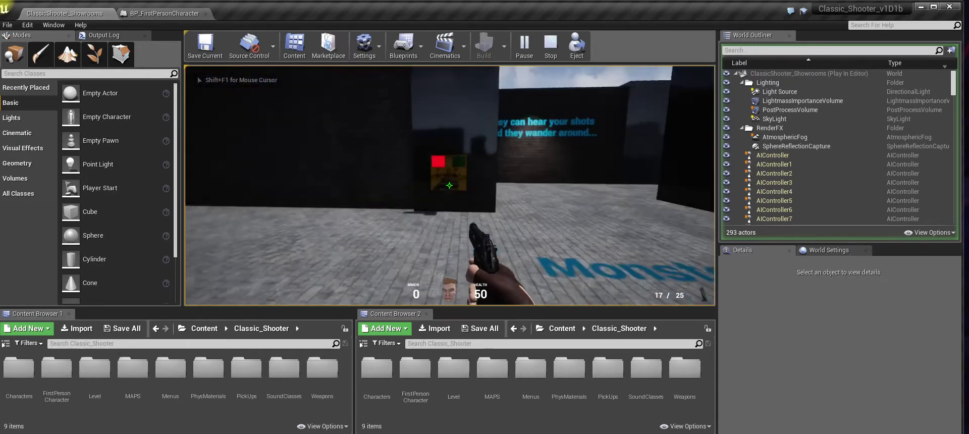
pyautogui.press('w')
pyautogui.press('d')
pyautogui.click(449, 185)
pyautogui.press('a')
pyautogui.press('d')
pyautogui.press('d')
pyautogui.click(449, 186)
pyautogui.click(449, 185)
pyautogui.click(449, 185)
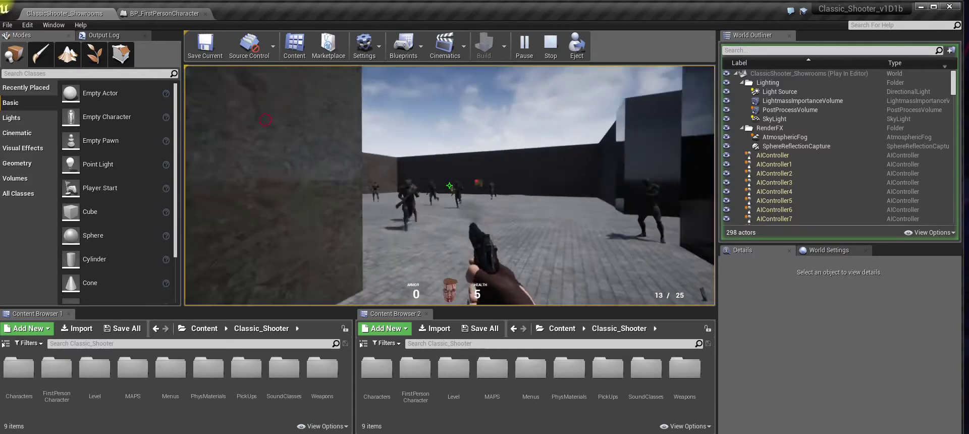
pyautogui.click(449, 185)
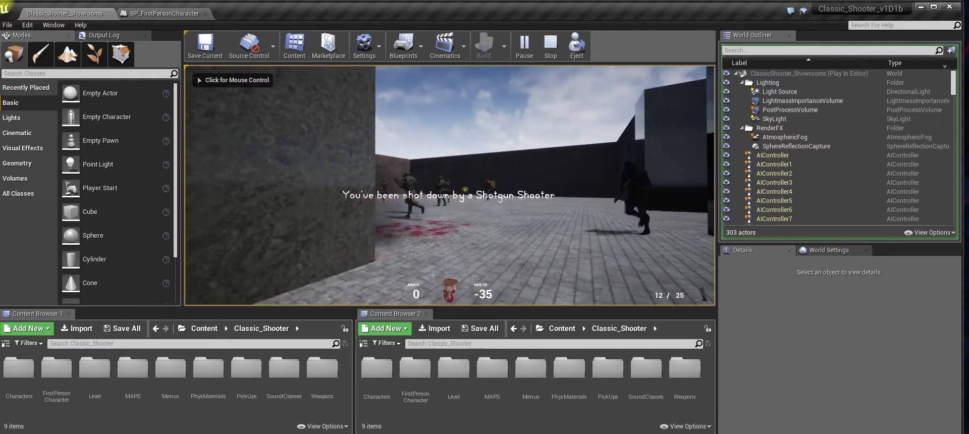
pyautogui.click(267, 123)
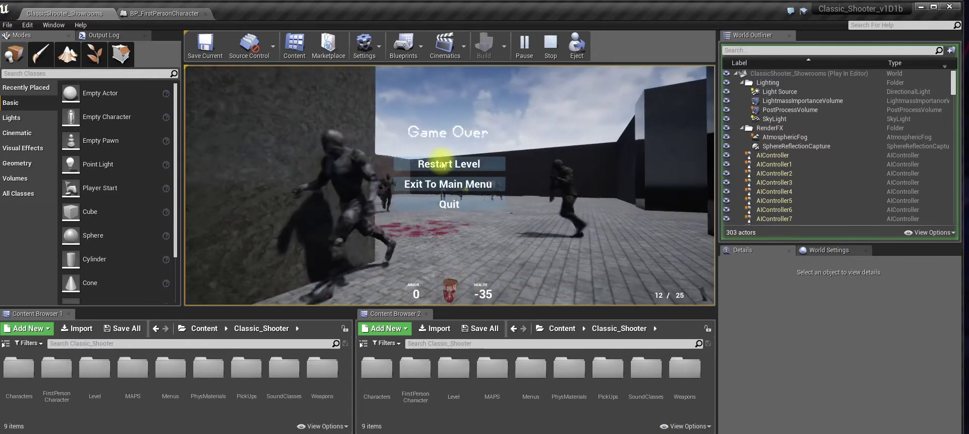
# Restart the level for another combat run past the weapon pickups, restart again after the character's death, and end the play session.
pyautogui.press('w')
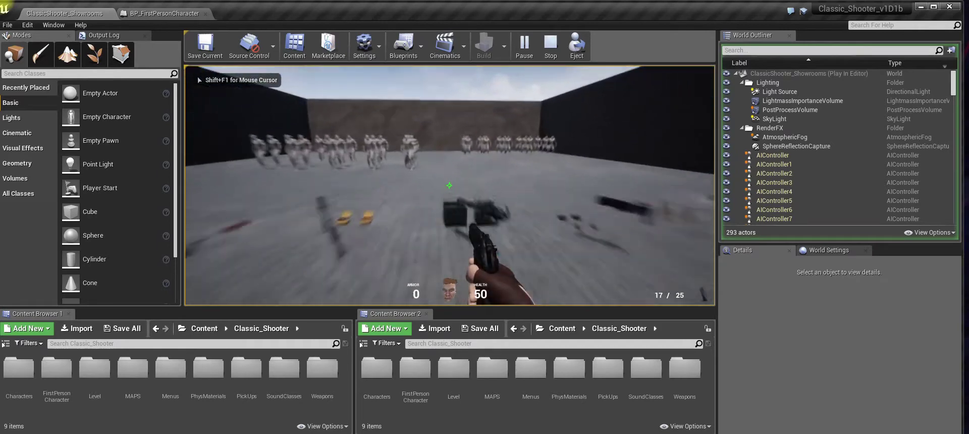
pyautogui.press('w')
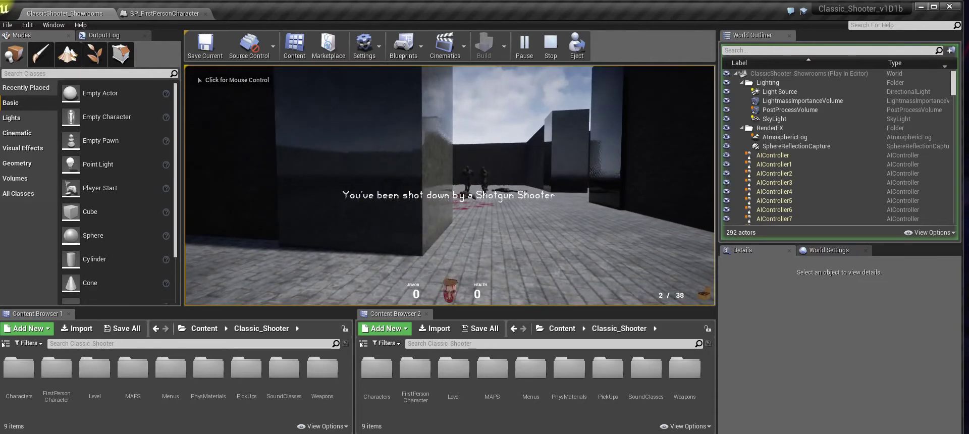
pyautogui.click(402, 167)
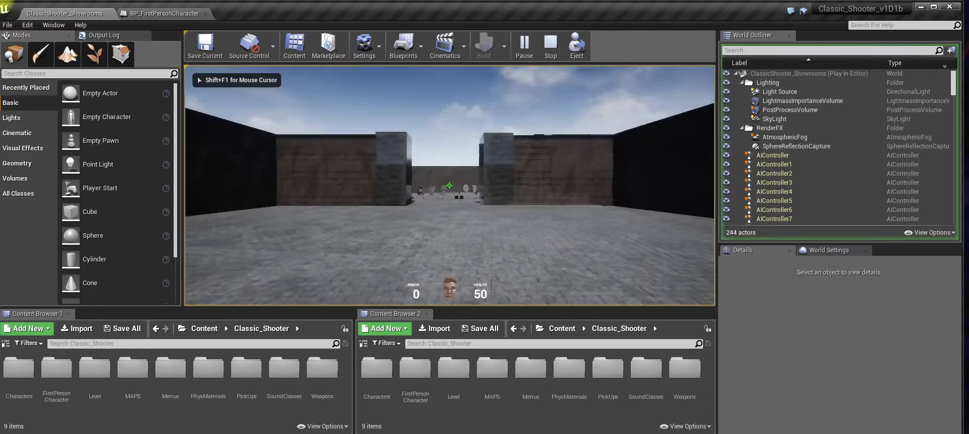
pyautogui.press('Escape')
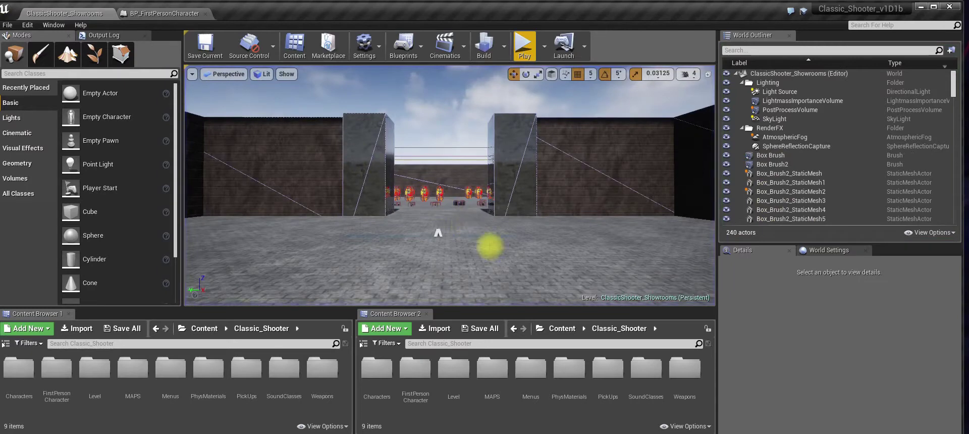
# Place a BP_FireDemon from the Characters FireDemon folder on the floor before the gateway, at about X -940, Y -80, Z 276 cm.
pyautogui.doubleClick(384, 393)
pyautogui.doubleClick(375, 394)
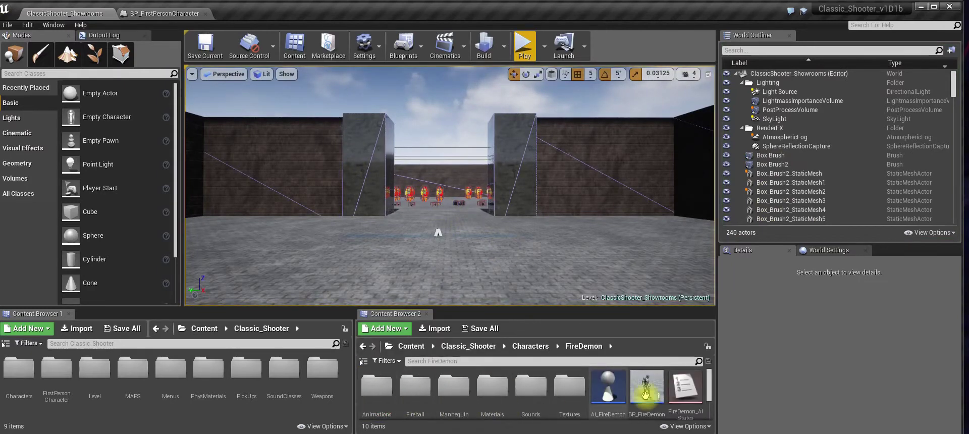
pyautogui.scroll(-2, 649, 391)
pyautogui.moveTo(656, 403); pyautogui.dragTo(467, 240)
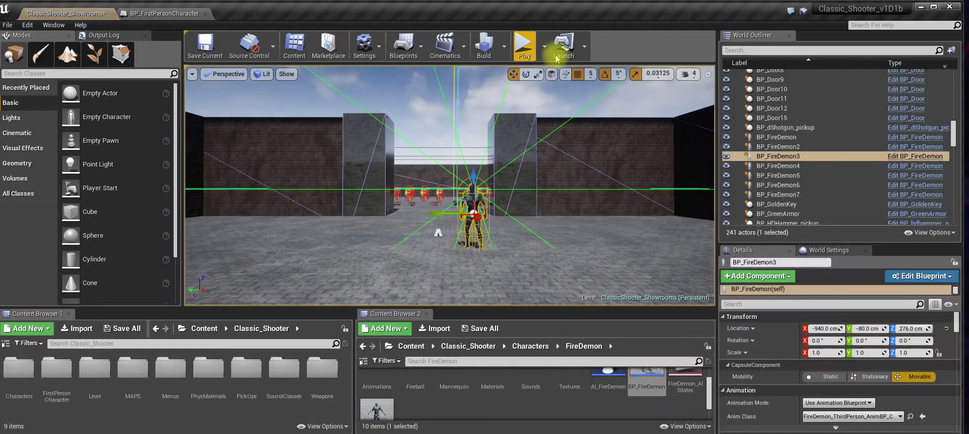
# Play the level and shoot down the newly placed fire demon with the pistol.
pyautogui.click(525, 48)
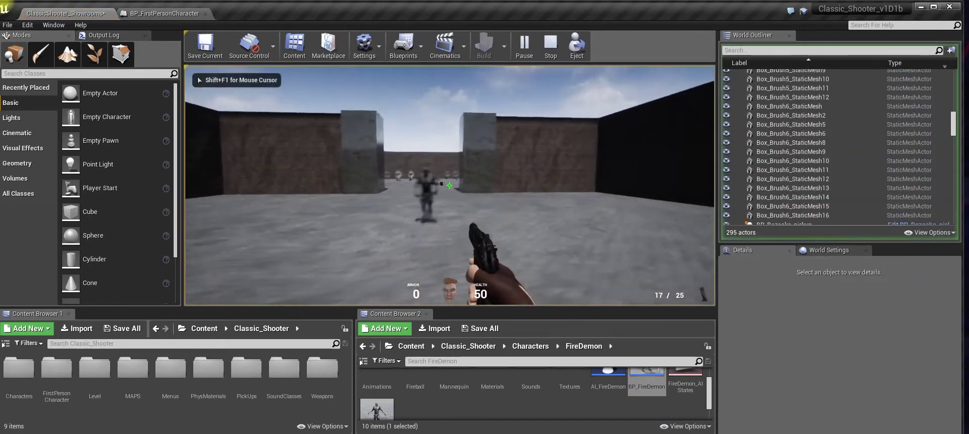
pyautogui.press('a')
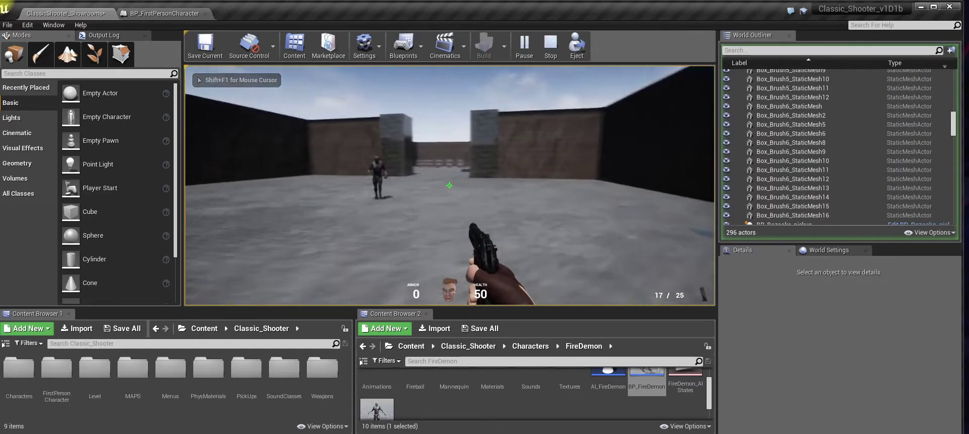
pyautogui.press('a')
pyautogui.click(449, 185)
pyautogui.press('w')
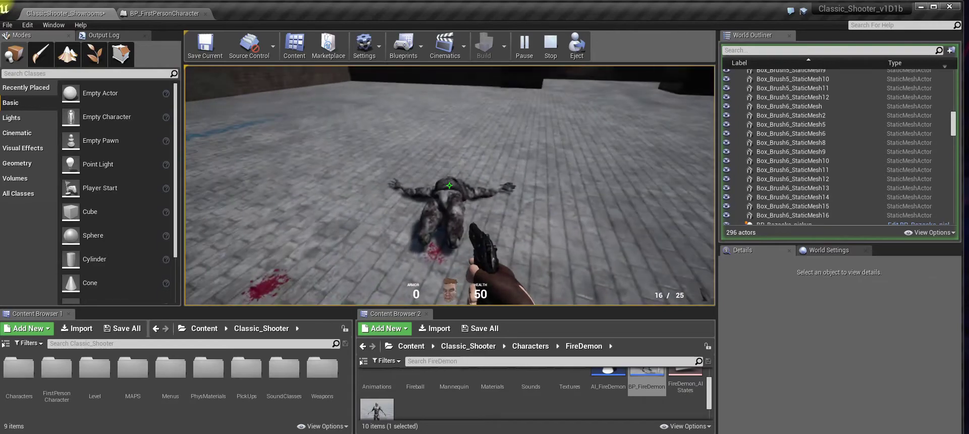
pyautogui.press('d')
# Fire repeated pistol shots at the fallen fire demon to test its hit reactions and blood effects, then end the play session.
pyautogui.click(200, 177)
pyautogui.click(200, 177)
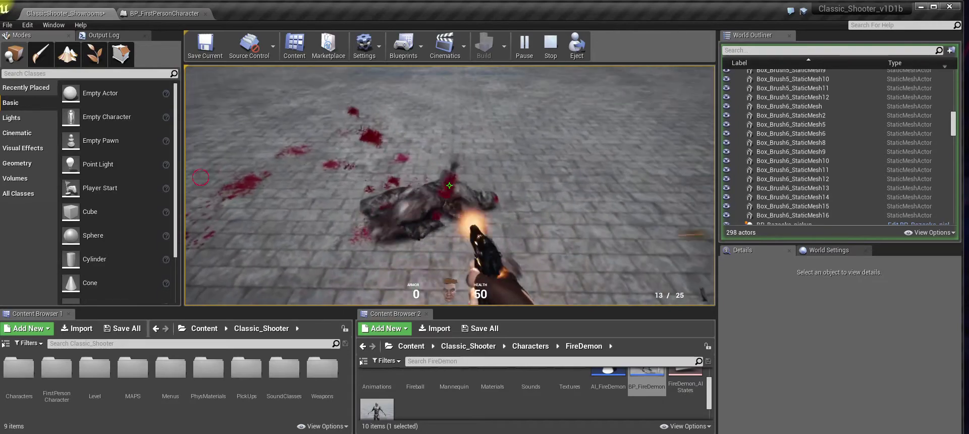
pyautogui.click(201, 177)
pyautogui.click(200, 177)
pyautogui.click(201, 177)
pyautogui.click(201, 177)
pyautogui.click(219, 155)
pyautogui.click(219, 156)
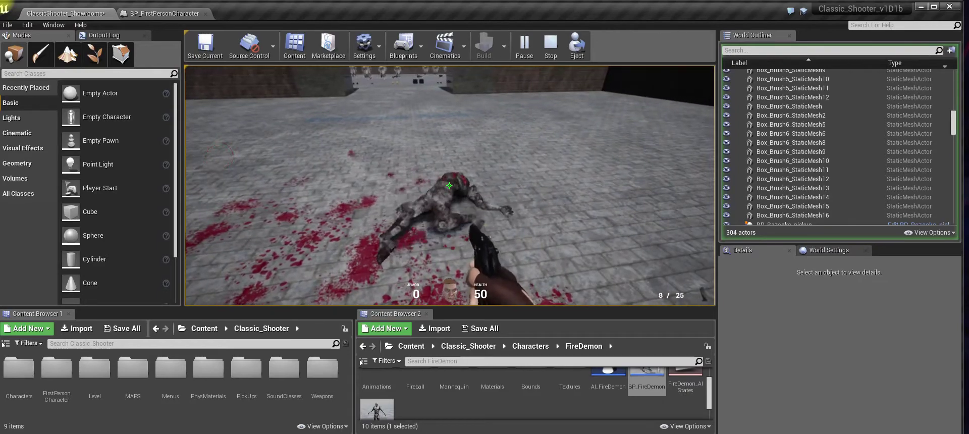
pyautogui.press('a')
pyautogui.click(449, 185)
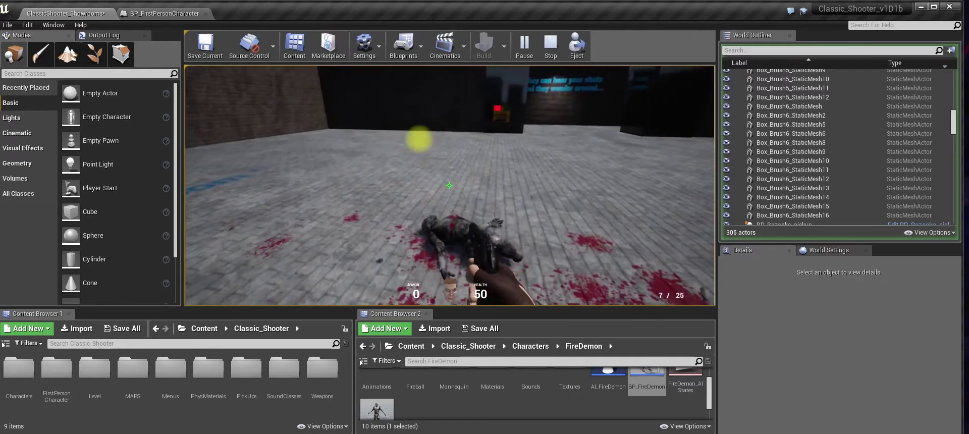
pyautogui.press('Escape')
pyautogui.press('Escape')
# Rotate the placed fire demon by about 180 degrees around its vertical axis.
pyautogui.moveTo(400, 150); pyautogui.dragTo(328, 146, button='right')
pyautogui.click(444, 186)
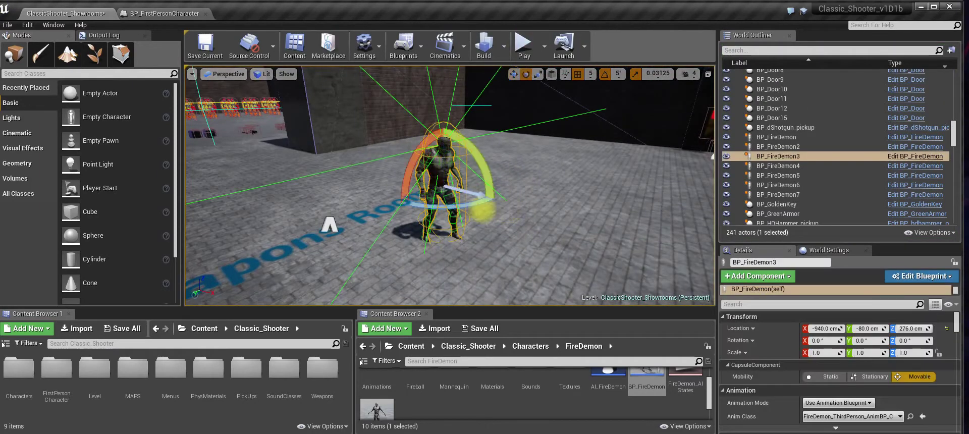
pyautogui.moveTo(483, 203); pyautogui.dragTo(376, 207)
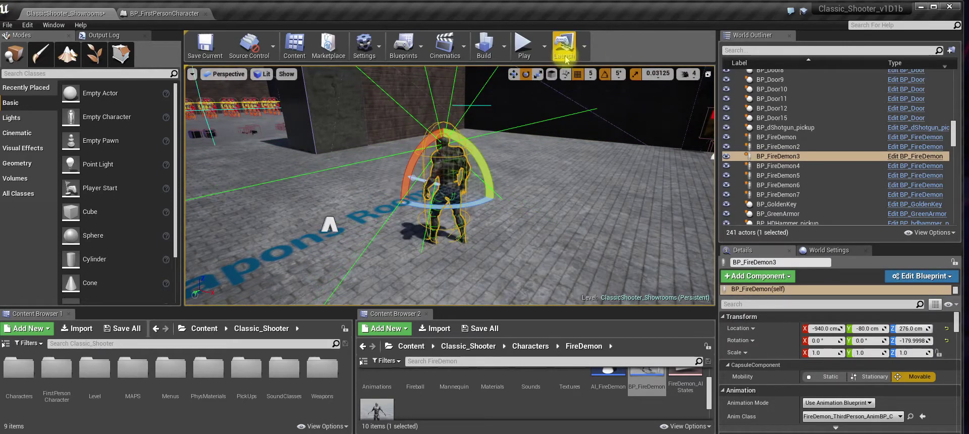
# Set the placed fire demon's AIStates option to Idle.
pyautogui.scroll(-5, 818, 387)
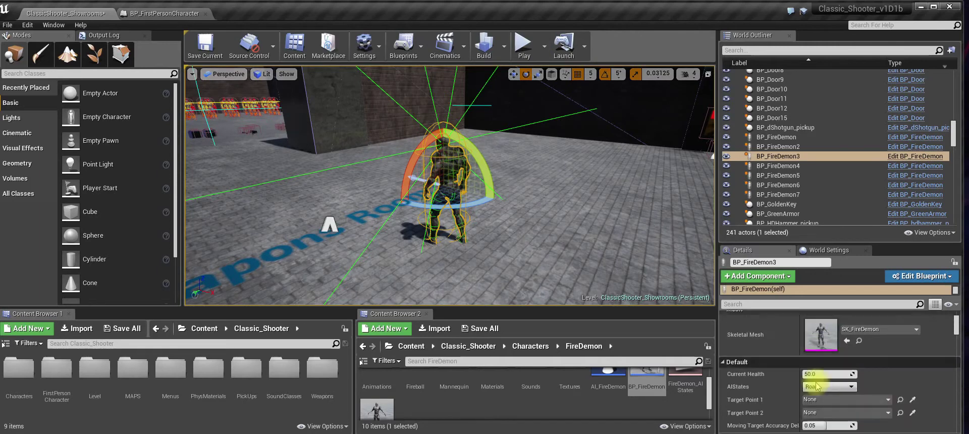
pyautogui.click(841, 388)
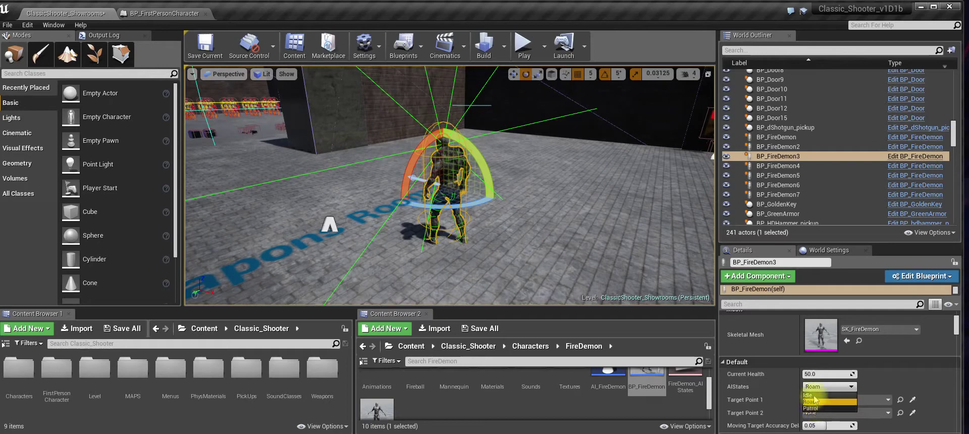
pyautogui.click(818, 401)
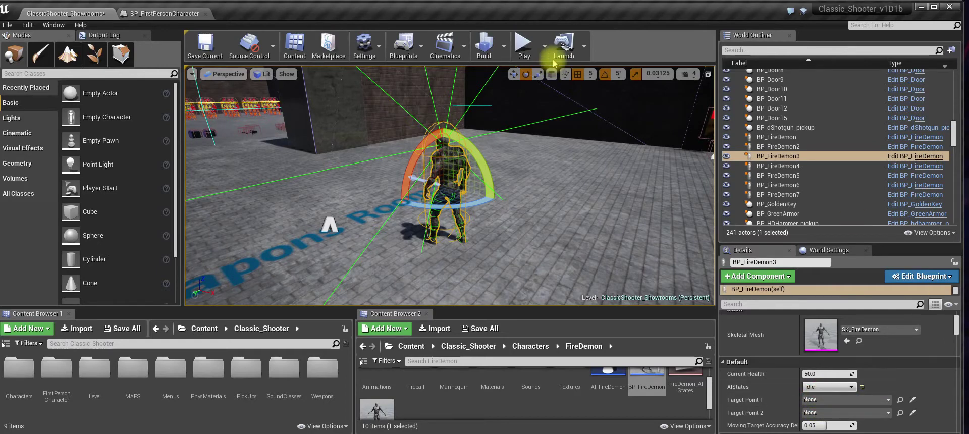
# Play-test the idle fire demon by approaching and circling it, shoot it down with the pistol, and end the session.
pyautogui.click(524, 47)
pyautogui.press('w')
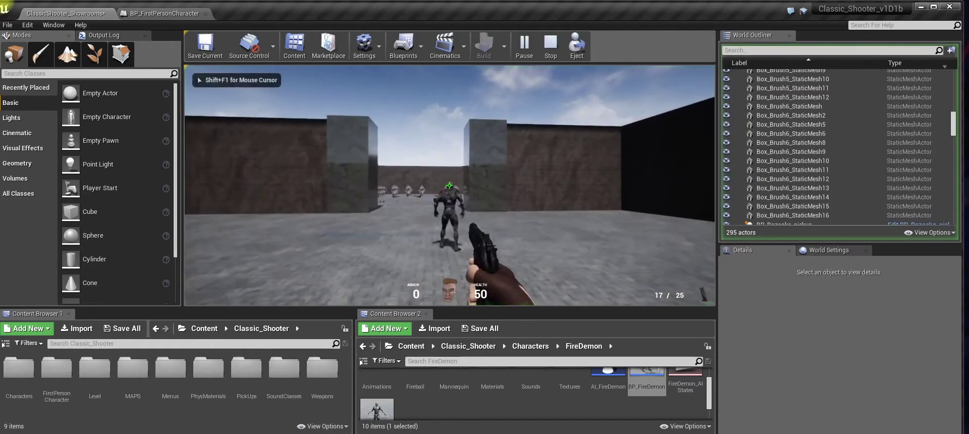
pyautogui.click(449, 185)
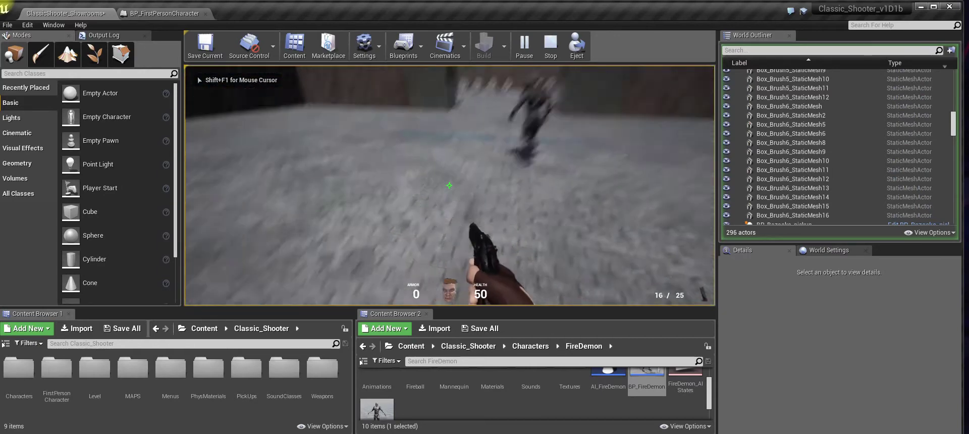
pyautogui.press('s')
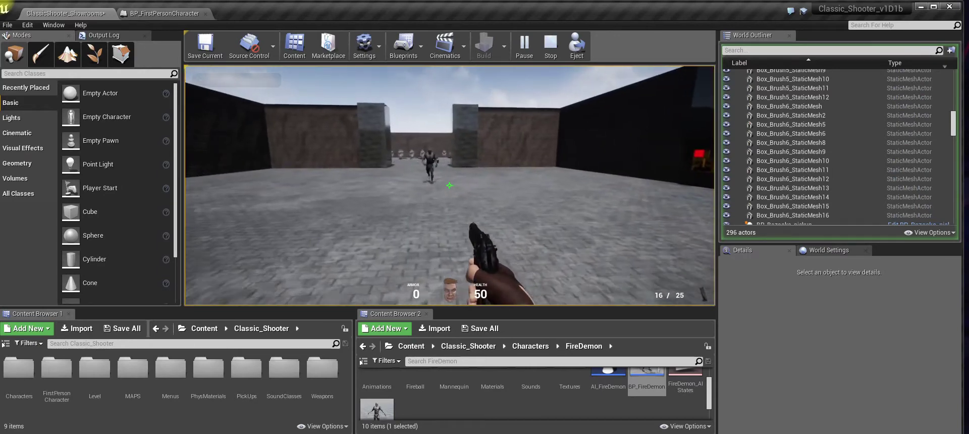
pyautogui.press('w')
pyautogui.press('d')
pyautogui.press('a')
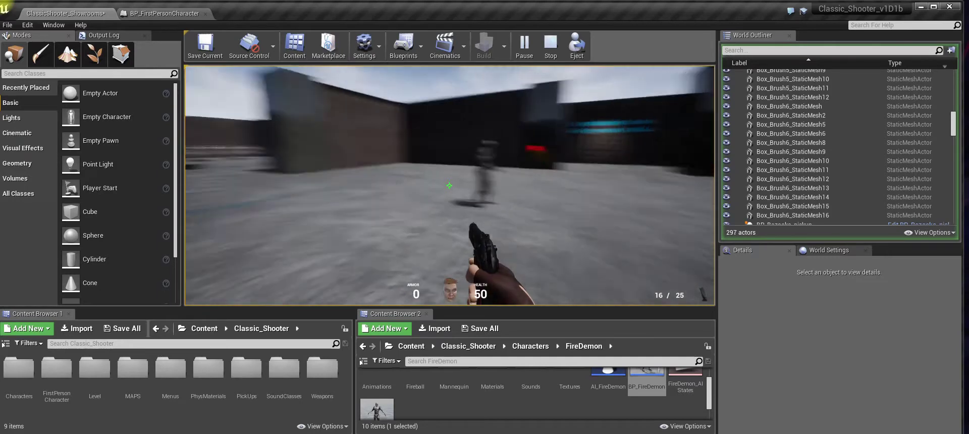
pyautogui.press('s')
pyautogui.click(449, 185)
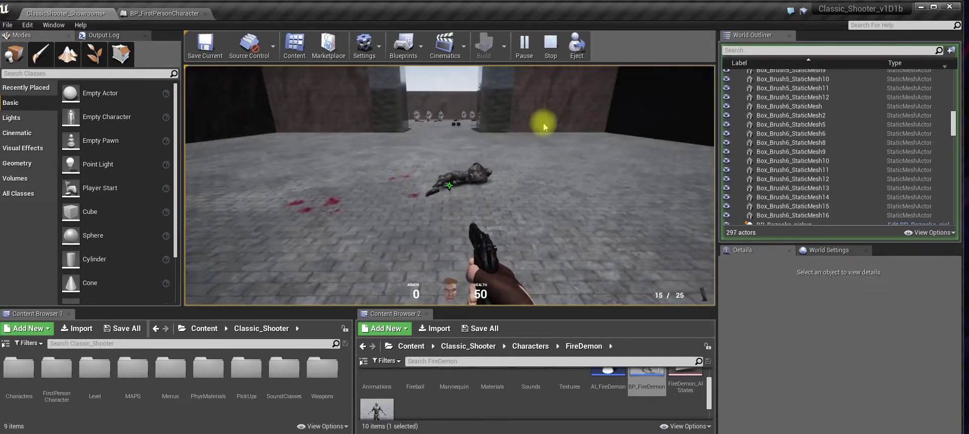
pyautogui.press('Escape')
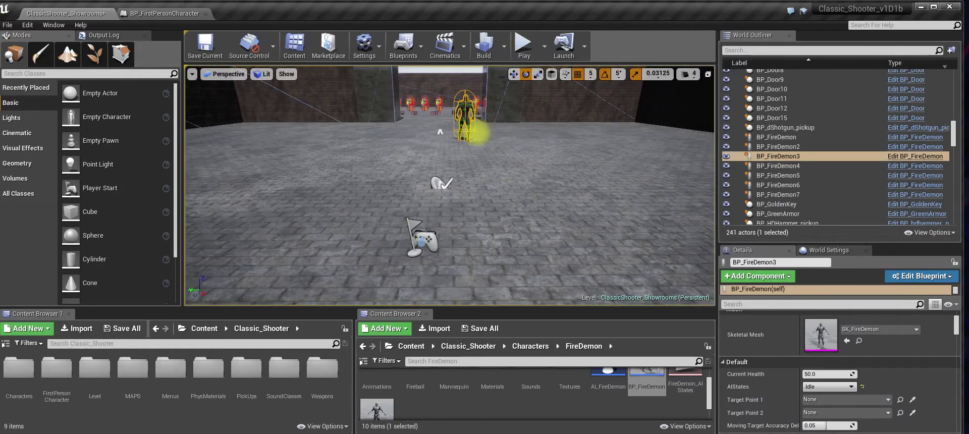
# Play the level and fire the pistol away from the idle fire demon to test whether gunshots alert it, then stop playing.
pyautogui.click(524, 48)
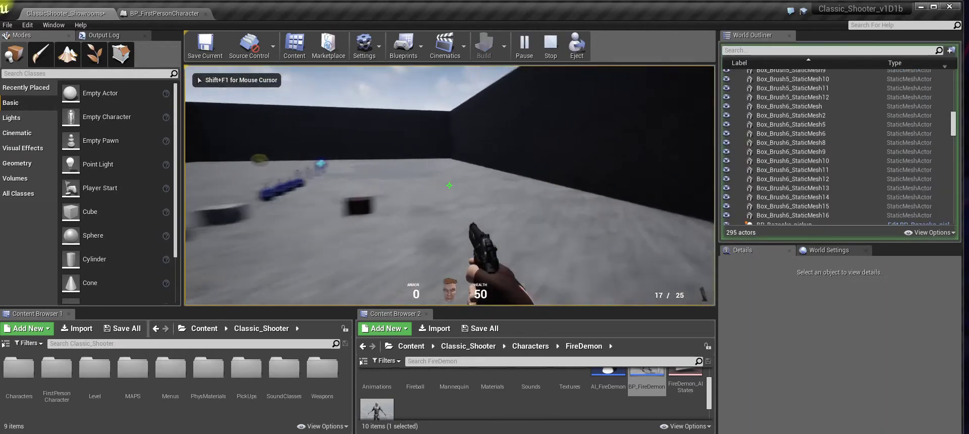
pyautogui.press('w')
pyautogui.click(449, 185)
pyautogui.click(449, 186)
pyautogui.click(449, 185)
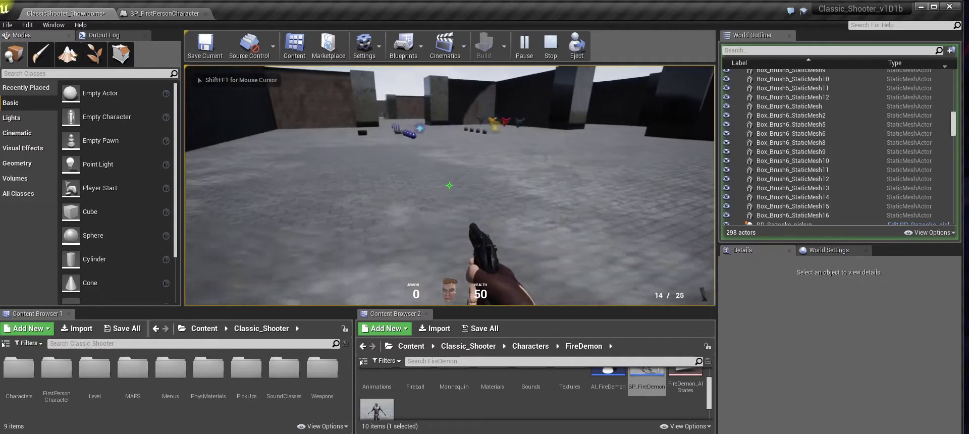
pyautogui.press('w')
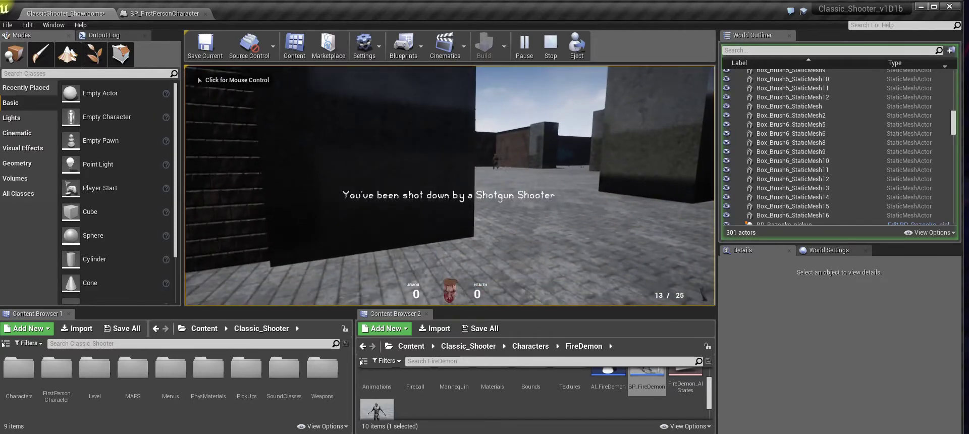
pyautogui.press('Escape')
# Run two more play sessions with the idle fire demon, ending each one.
pyautogui.click(525, 44)
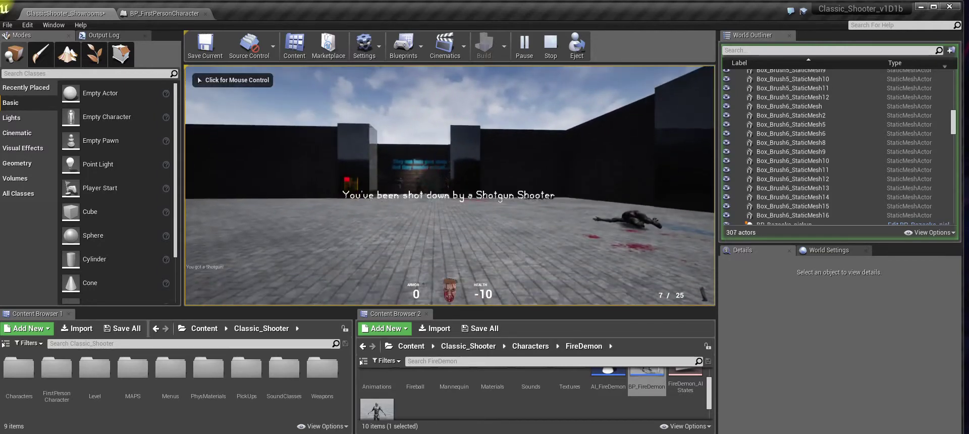
pyautogui.press('Escape')
pyautogui.moveTo(471, 126); pyautogui.dragTo(511, 122, button='right')
pyautogui.press('d')
pyautogui.moveTo(444, 199)
pyautogui.mouseDown(button='right')
pyautogui.moveTo(435, 200)
pyautogui.moveTo(463, 197)
pyautogui.mouseUp(button='right')
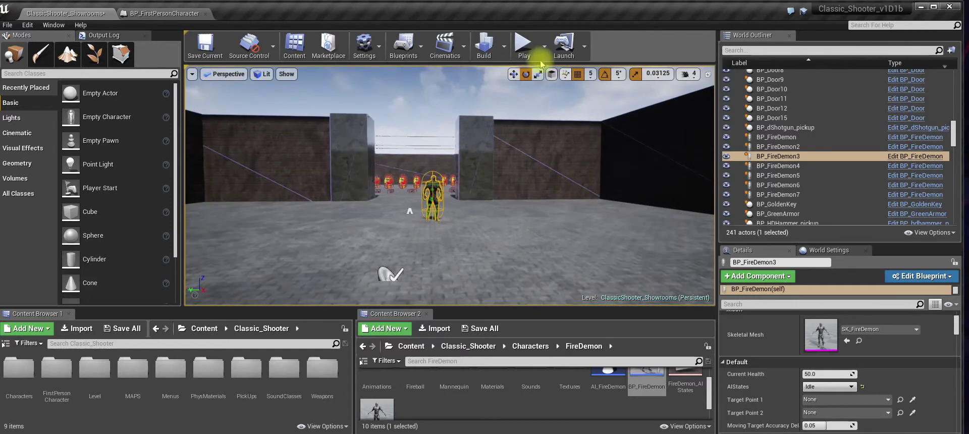
pyautogui.click(524, 44)
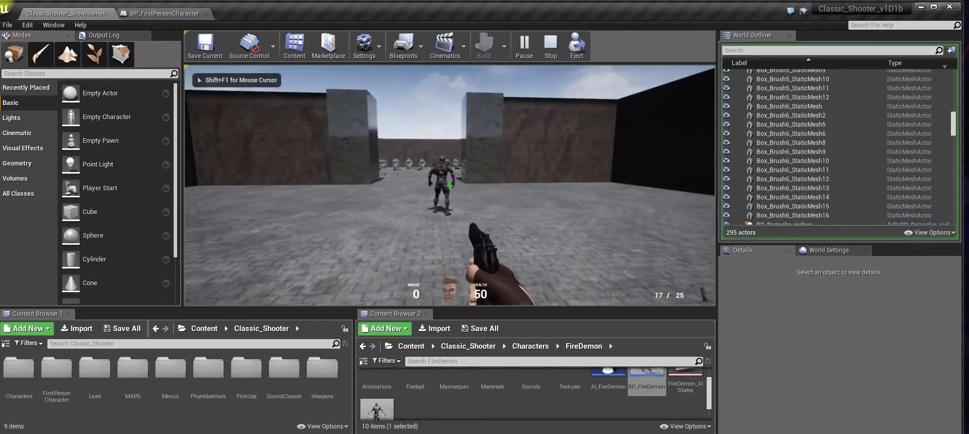
pyautogui.press('Escape')
# Find the Target Point actor and place two target points on the floor, one on each side of the fire demon.
pyautogui.press('s')
pyautogui.moveTo(504, 182); pyautogui.dragTo(503, 181, button='right')
pyautogui.write('t')
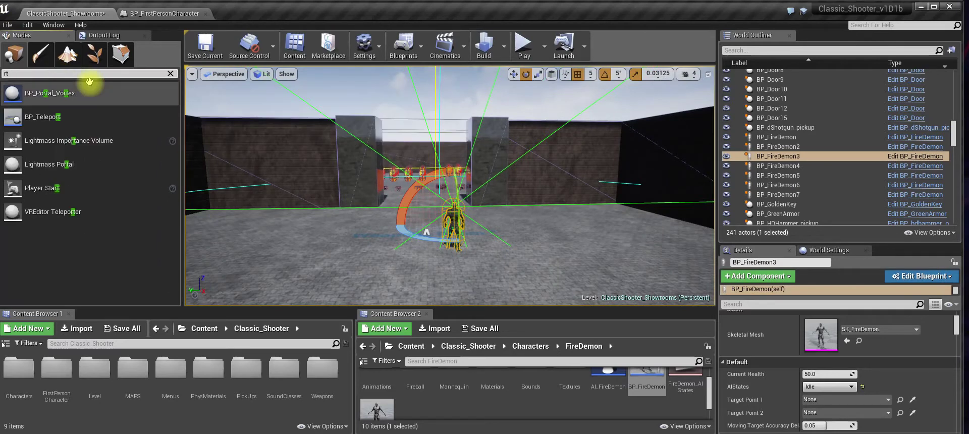
pyautogui.write('arget points')
pyautogui.press('BackSpace')
pyautogui.moveTo(30, 94); pyautogui.dragTo(508, 212)
pyautogui.press('w')
# Assign the two placed target points as the fire demon's Target Point 1 and Target Point 2, and set AIStates to Patrol.
pyautogui.click(457, 211)
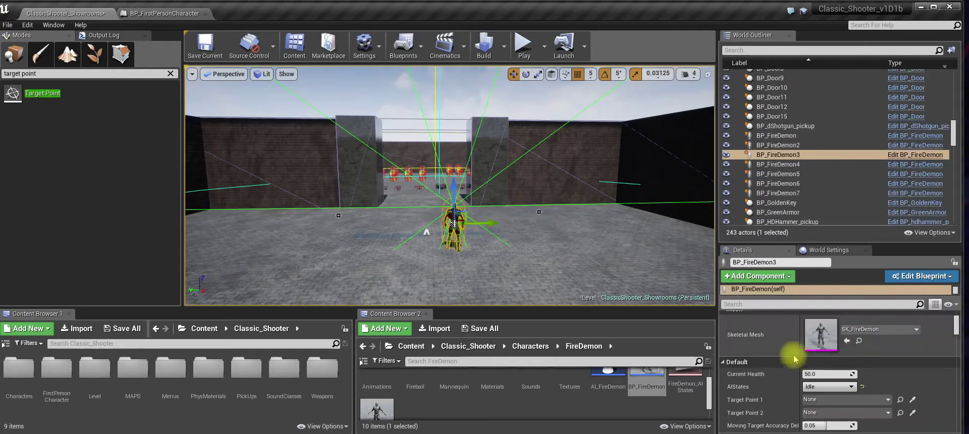
pyautogui.click(913, 399)
pyautogui.click(338, 216)
pyautogui.click(911, 413)
pyautogui.click(538, 212)
pyautogui.click(827, 386)
pyautogui.click(818, 408)
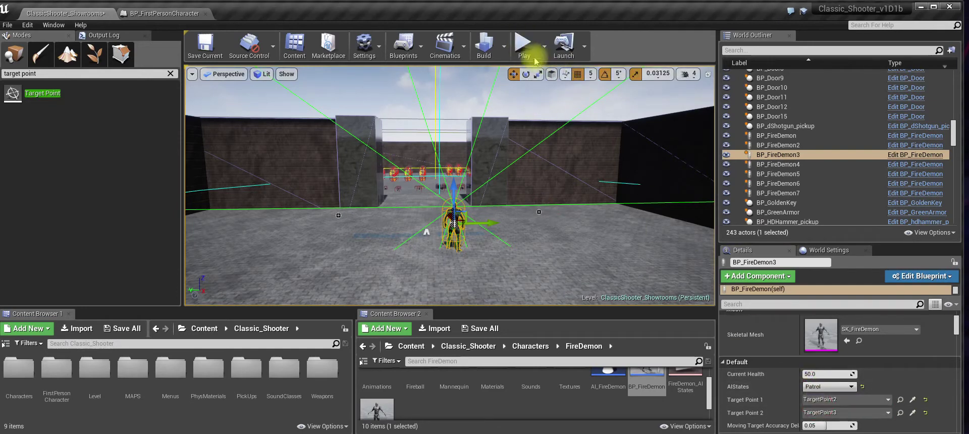
# Play the level, observe the fire demon's patrol between the target points, and shoot it down.
pyautogui.click(523, 44)
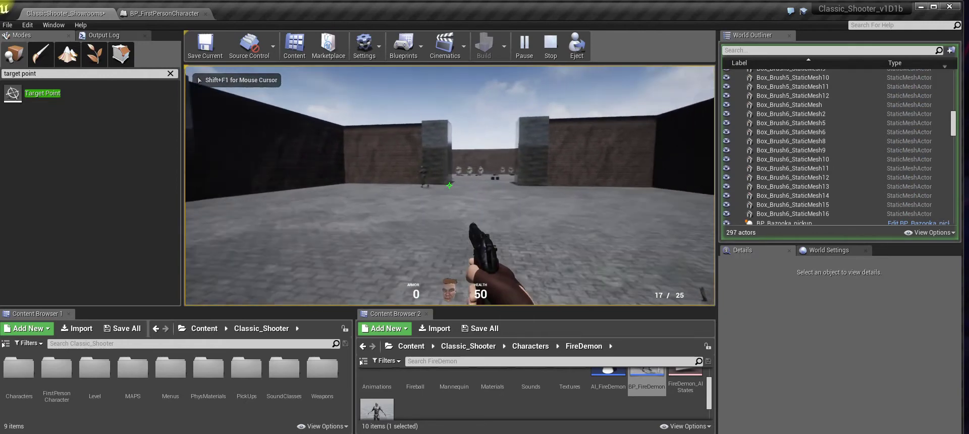
pyautogui.press('w')
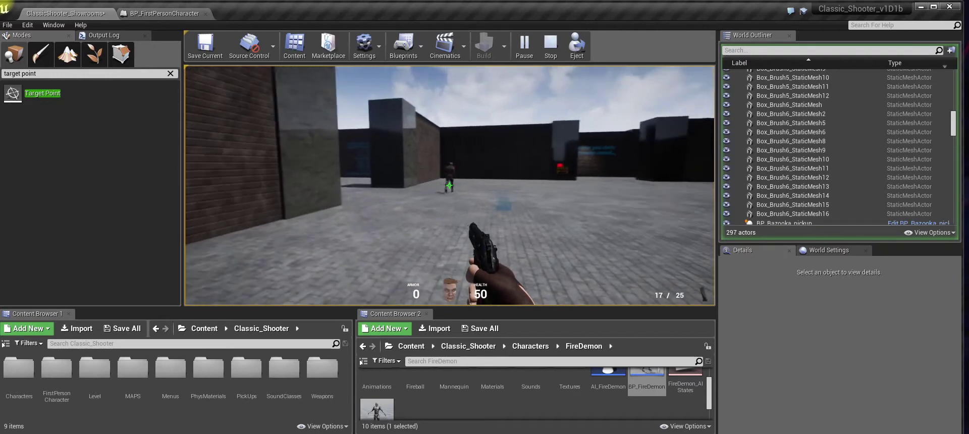
pyautogui.press('w')
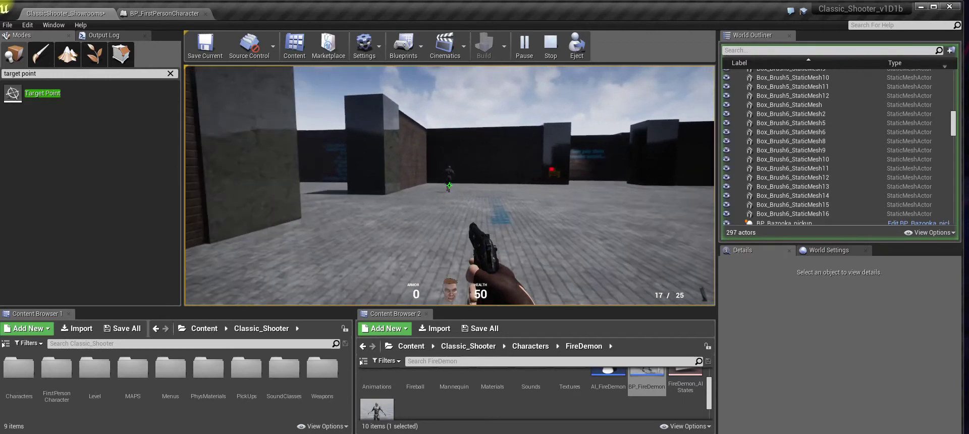
pyautogui.press('w')
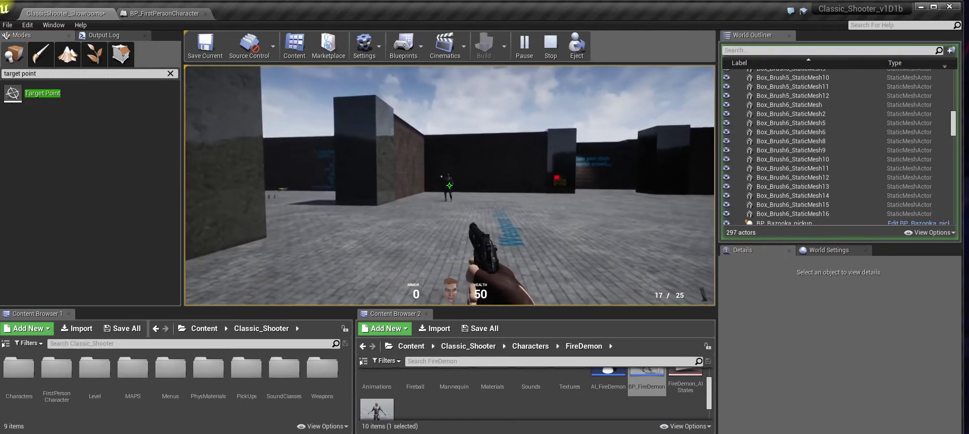
pyautogui.press('w')
pyautogui.press('d')
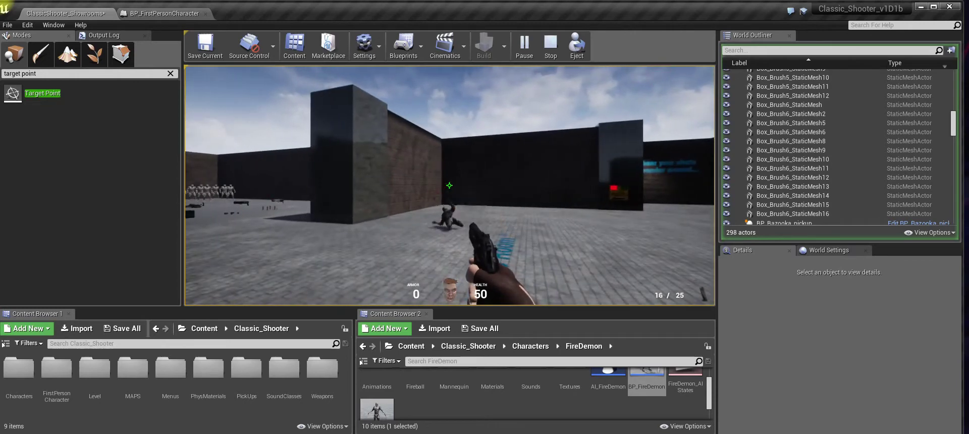
# Fire repeated pistol shots at the fallen patrol demon to test its body reactions and blood effects.
pyautogui.click(256, 187)
pyautogui.click(257, 187)
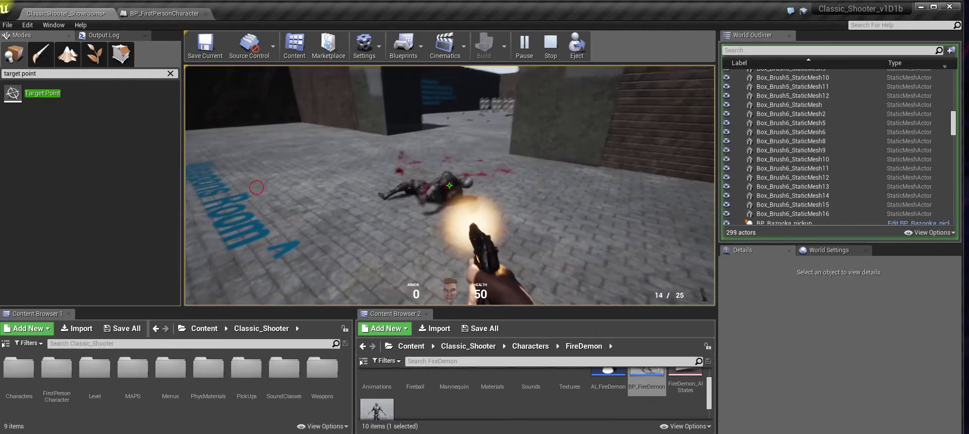
pyautogui.click(257, 187)
pyautogui.click(257, 187)
pyautogui.click(256, 187)
pyautogui.click(257, 187)
pyautogui.click(256, 187)
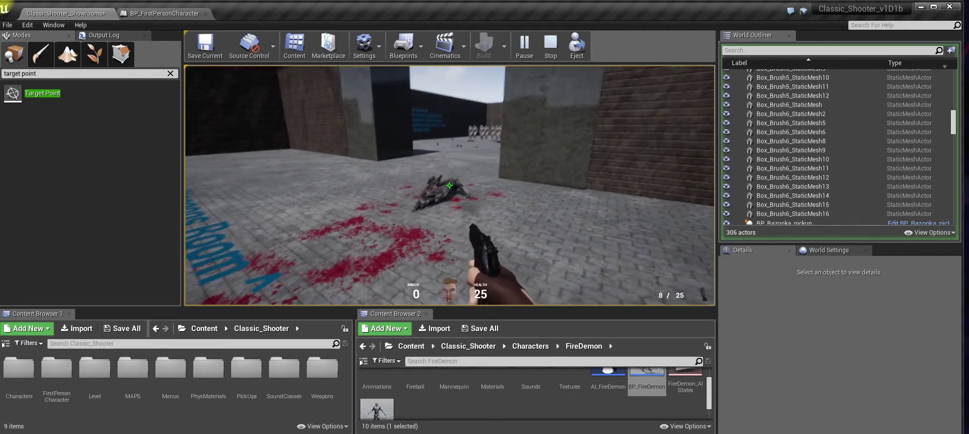
pyautogui.click(449, 186)
pyautogui.click(449, 185)
# Back away and shoot at the approaching shotgun shooters, then end the play session.
pyautogui.press('s')
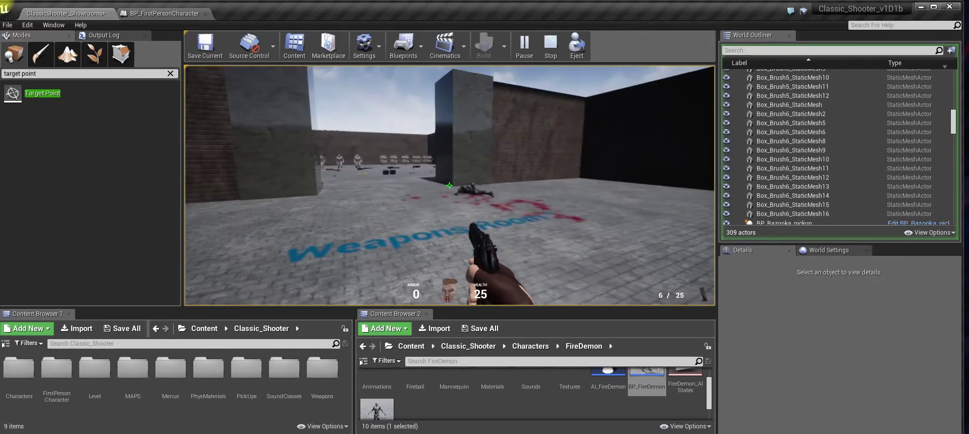
pyautogui.click(449, 186)
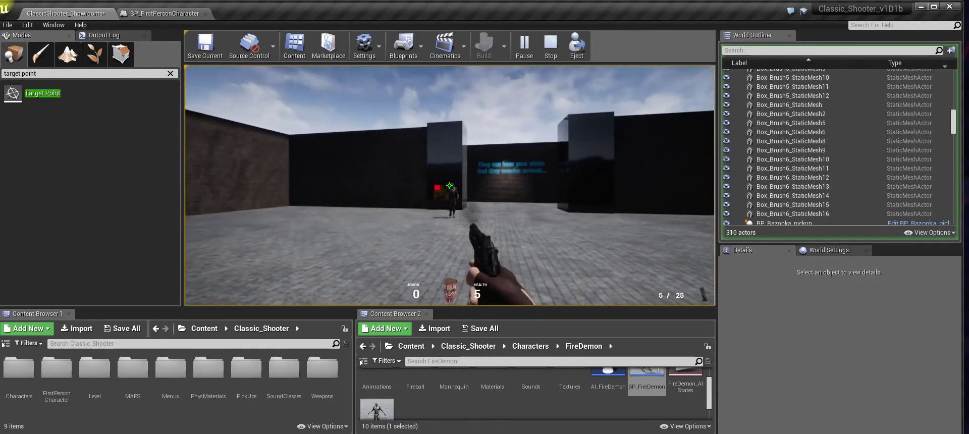
pyautogui.click(449, 186)
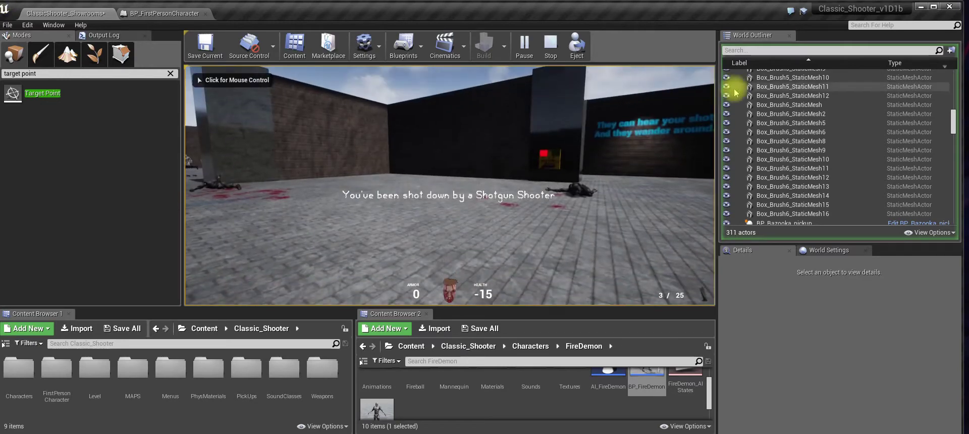
pyautogui.press('Escape')
# Delete the patrolling fire demon from between the two target points.
pyautogui.moveTo(403, 192)
pyautogui.mouseDown(button='right')
pyautogui.moveTo(461, 189)
pyautogui.moveTo(386, 193)
pyautogui.mouseUp(button='right')
pyautogui.click(397, 196)
pyautogui.scroll(-2, 514, 228)
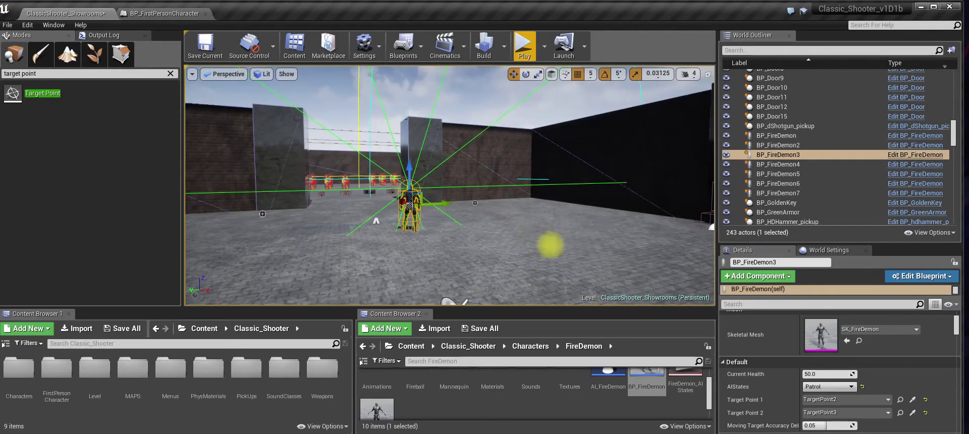
pyautogui.press('Delete')
# Place a BP_ShotgunShooter from the ShotgunShooter character folder in the arena between the two target points.
pyautogui.scroll(1, 581, 404)
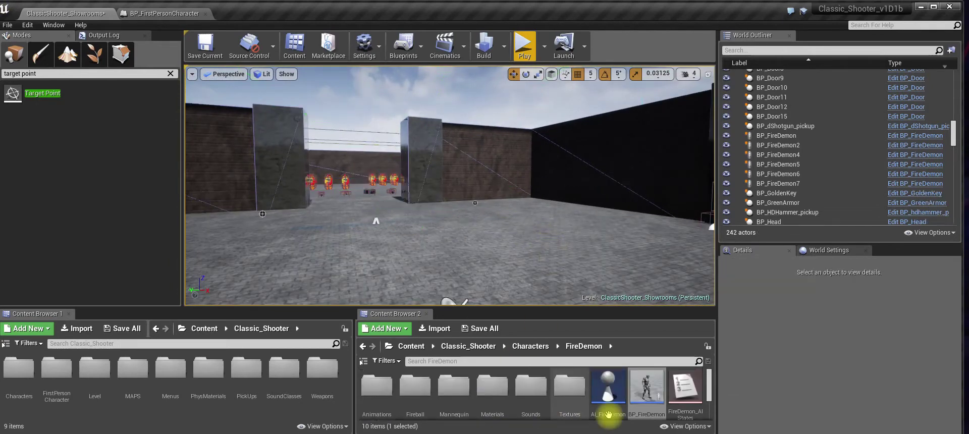
pyautogui.click(530, 346)
pyautogui.doubleClick(444, 389)
pyautogui.moveTo(423, 210); pyautogui.dragTo(415, 229)
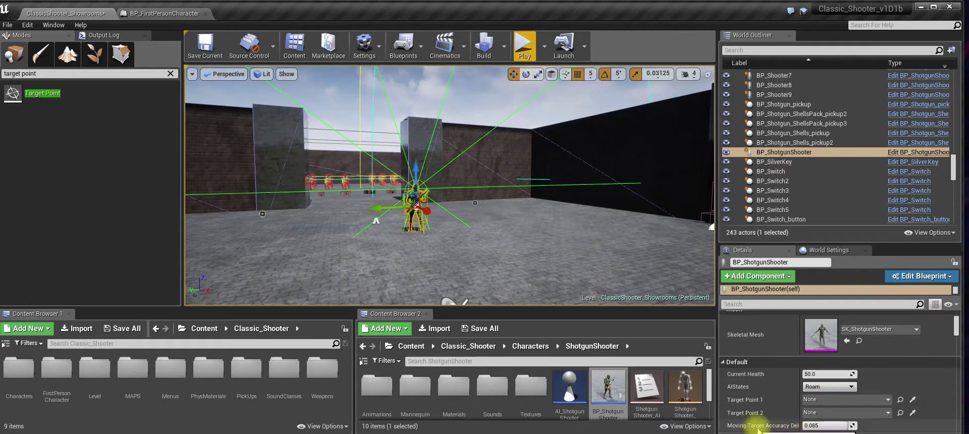
# Play-test the placed shotgun shooter by strafing around it without firing, and restart the level after Game Over.
pyautogui.click(524, 48)
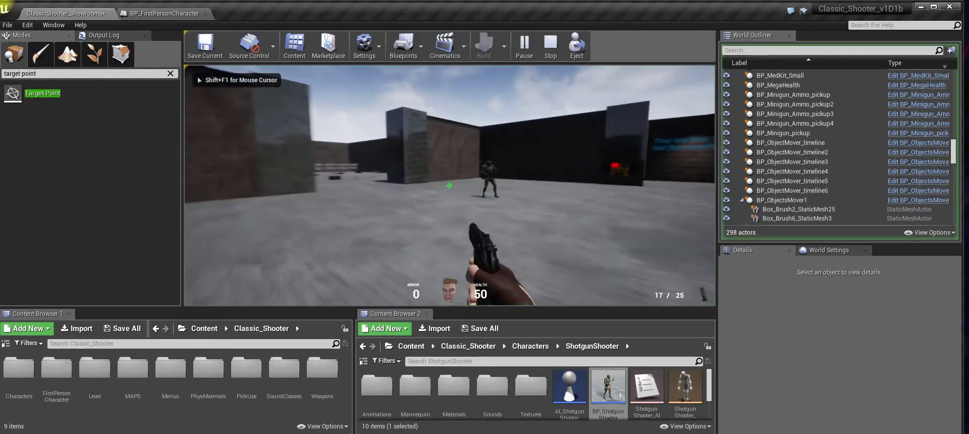
pyautogui.press('w')
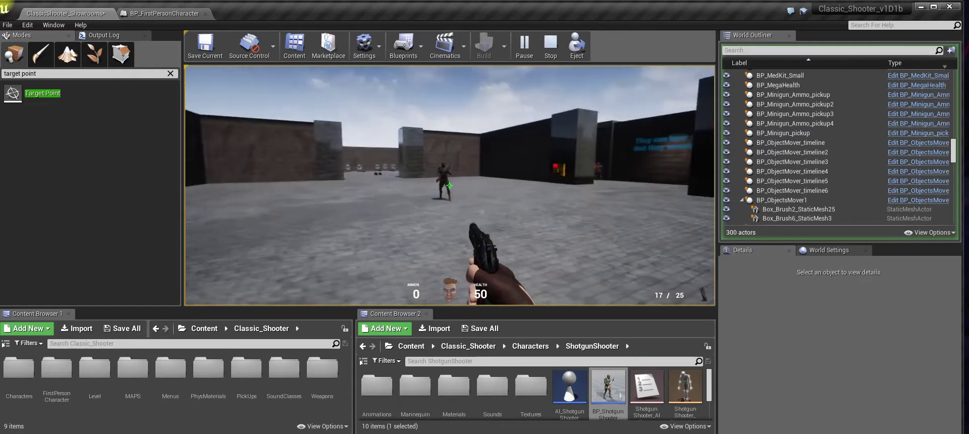
pyautogui.press('a')
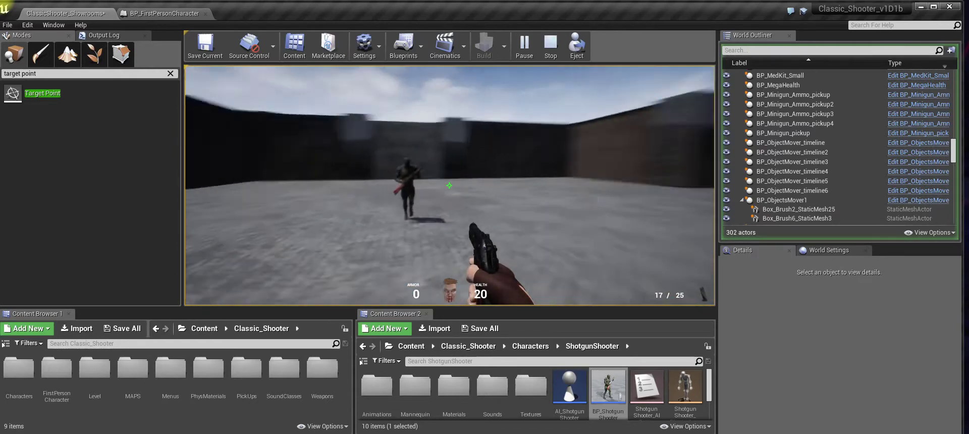
pyautogui.press('a')
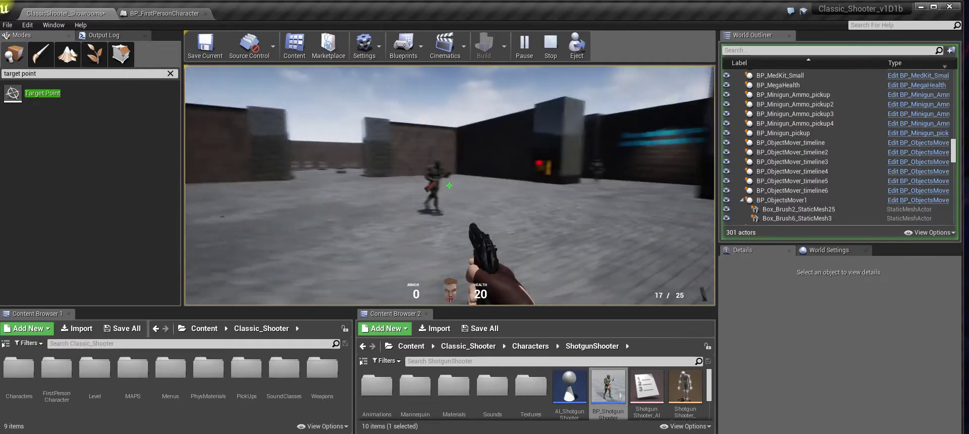
pyautogui.press('a')
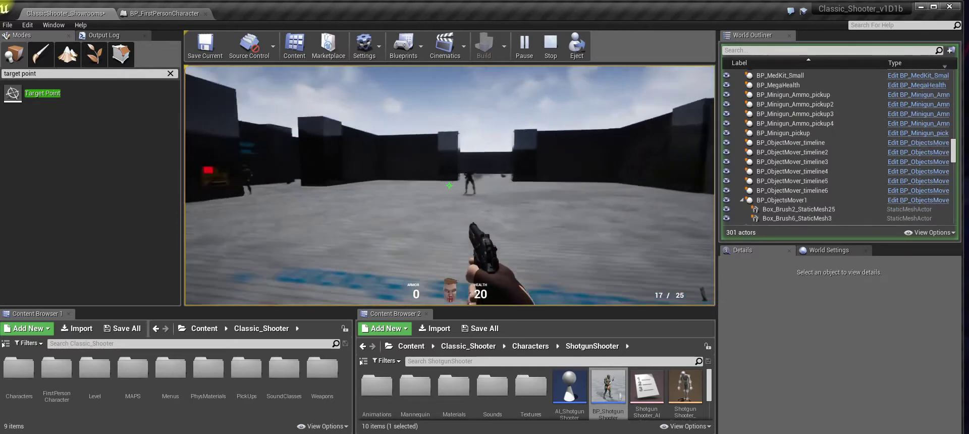
pyautogui.press('a')
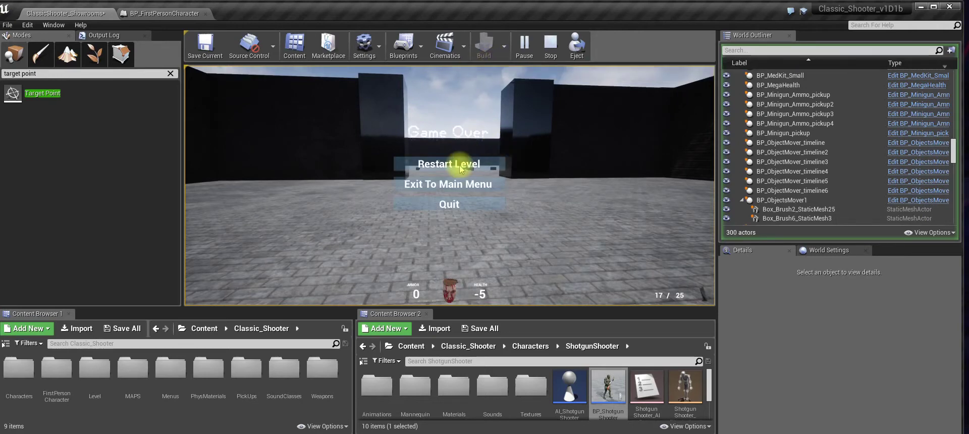
pyautogui.click(459, 166)
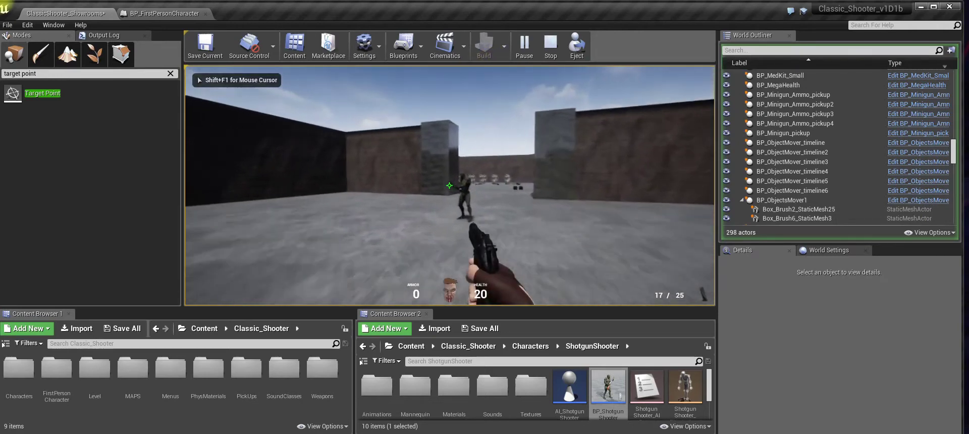
# Shoot the shotgun shooter with the pistol, walk up to its body, and end the play session.
pyautogui.click(449, 185)
pyautogui.press('w')
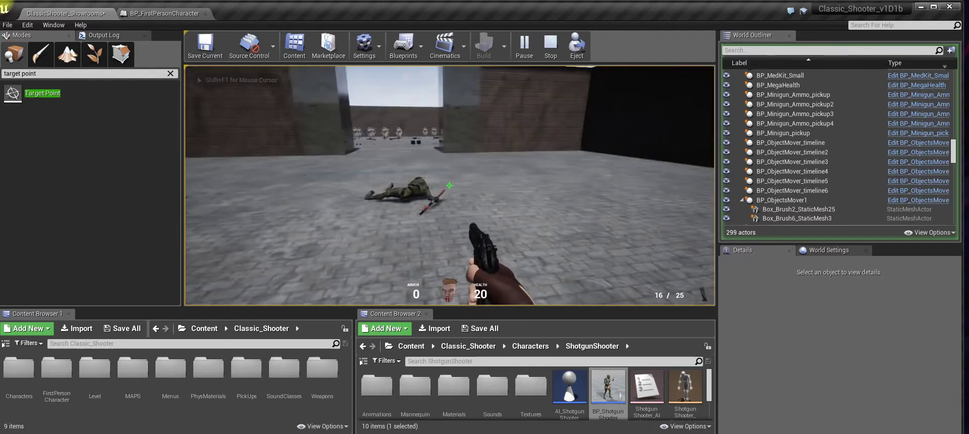
pyautogui.press('p')
pyautogui.press('Escape')
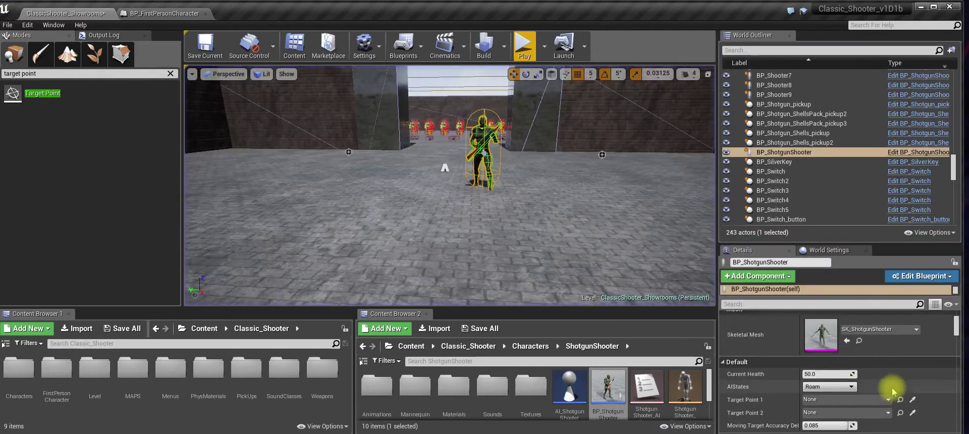
pyautogui.scroll(-2, 845, 411)
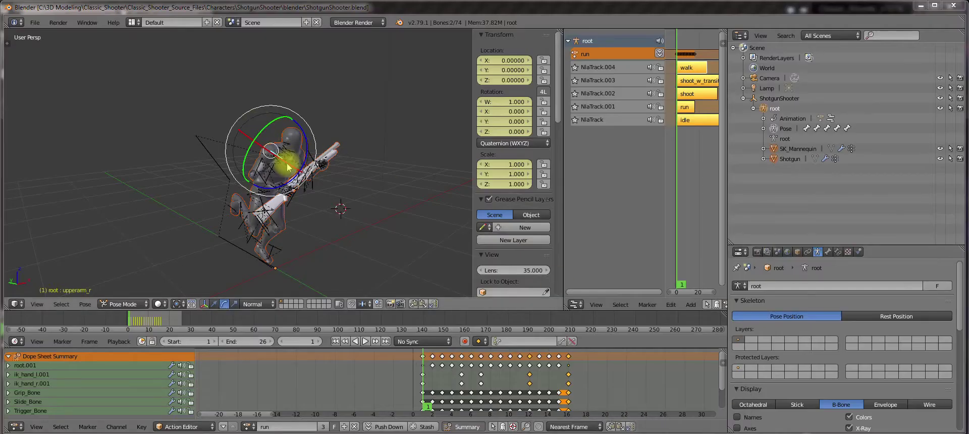
# Switch to Blender and inspect the ShotgunShooter run pose at frame 7, selecting the left-hand IK bone.
pyautogui.moveTo(287, 166); pyautogui.dragTo(214, 190, button='middle')
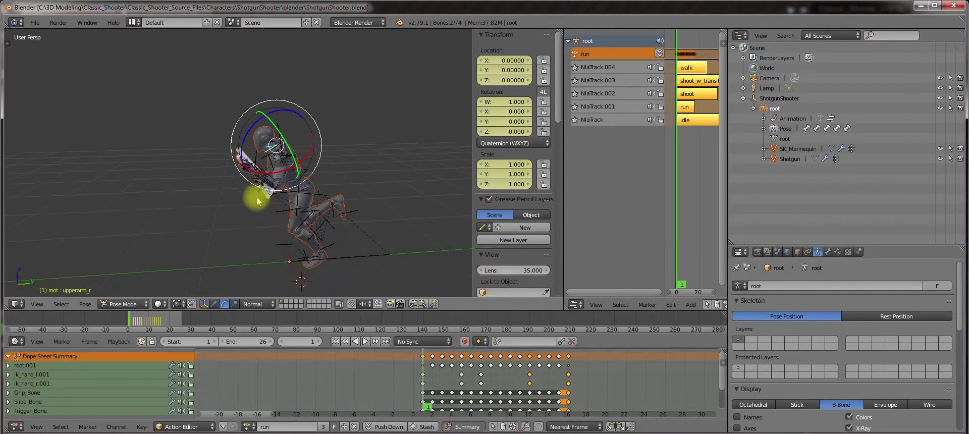
pyautogui.moveTo(427, 389); pyautogui.dragTo(480, 389)
pyautogui.scroll(6, 249, 176)
pyautogui.rightClick(197, 148)
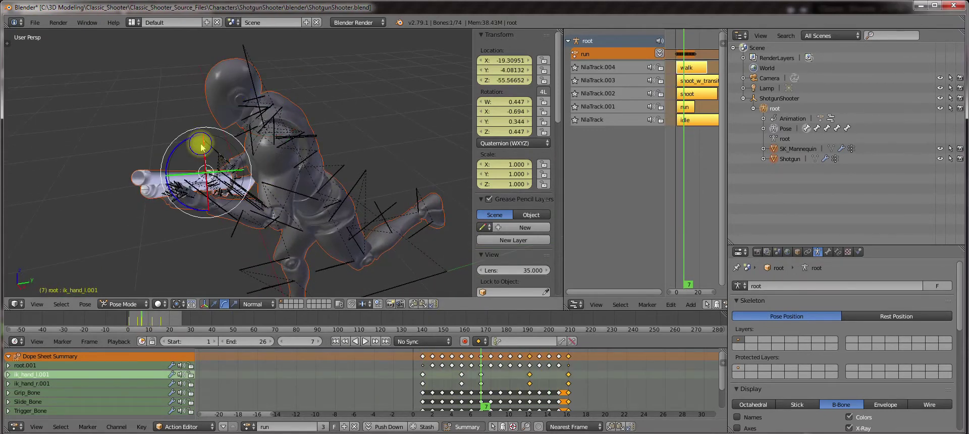
# Select the right-hand IK bone and examine from several angles how both hands hold the shotgun.
pyautogui.rightClick(210, 142)
pyautogui.moveTo(209, 144); pyautogui.dragTo(259, 173, button='middle')
pyautogui.moveTo(431, 176); pyautogui.dragTo(283, 205, button='middle')
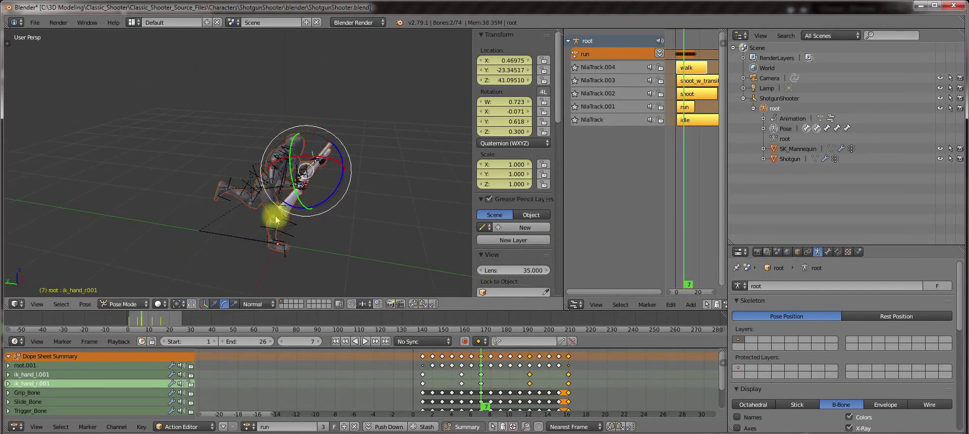
pyautogui.scroll(3, 263, 177)
pyautogui.moveTo(276, 178); pyautogui.dragTo(361, 186, button='middle')
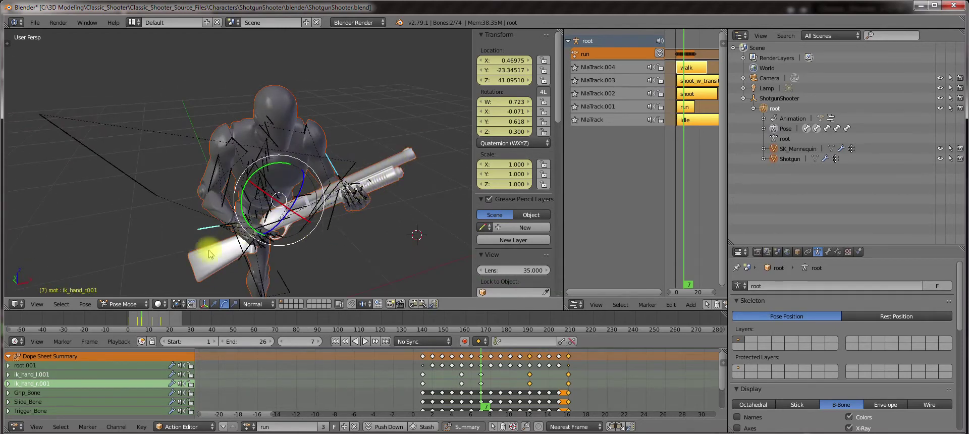
pyautogui.scroll(-4, 251, 237)
pyautogui.moveTo(323, 237); pyautogui.dragTo(382, 241, button='middle')
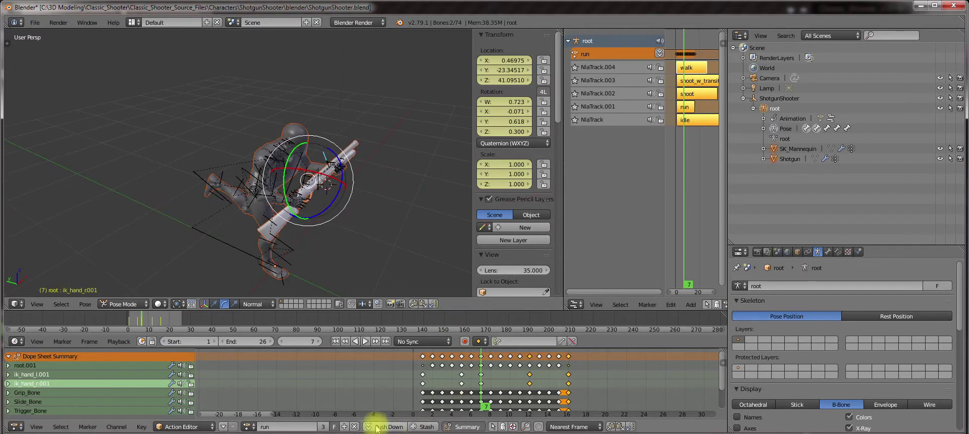
# Choose another action for the ShotgunShooter rig and play back its animation.
pyautogui.click(250, 426)
pyautogui.click(281, 341)
pyautogui.hotkey('alt', 'a')
pyautogui.hotkey('alt', 'a')
pyautogui.scroll(-3, 391, 226)
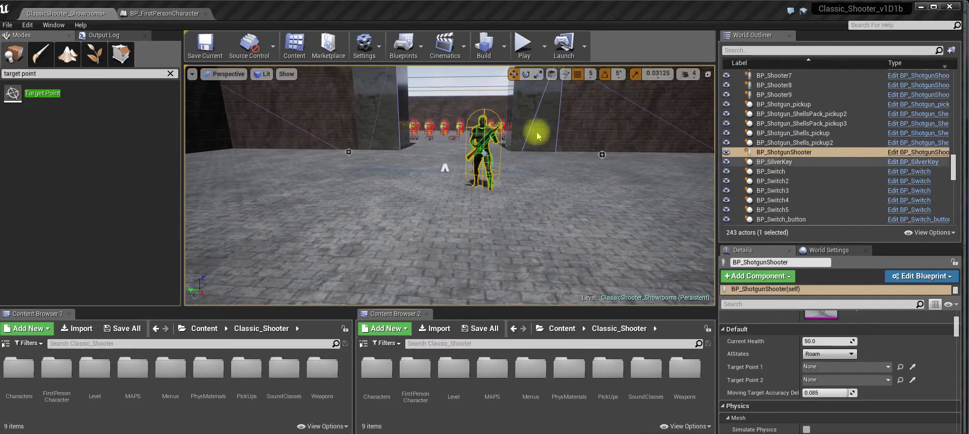
# Switch to Unreal Editor, open the BP_ShotgunShooter blueprint to look over its Event Graph, and return to the level.
pyautogui.click(862, 152)
pyautogui.scroll(-9, 449, 230)
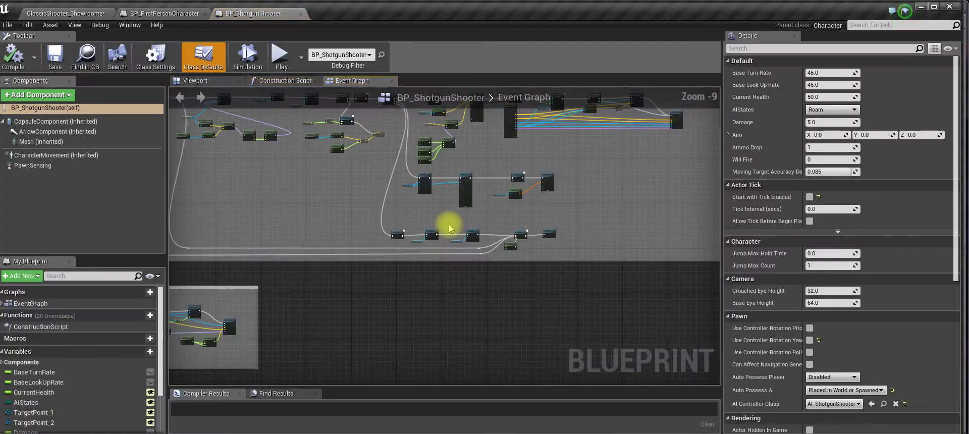
pyautogui.moveTo(340, 204); pyautogui.dragTo(504, 324, button='right')
pyautogui.moveTo(451, 218); pyautogui.dragTo(421, 126, button='right')
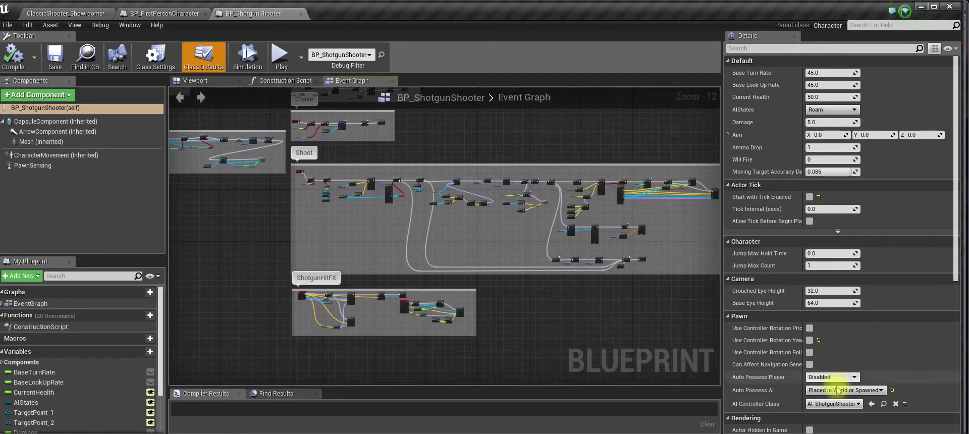
pyautogui.click(96, 13)
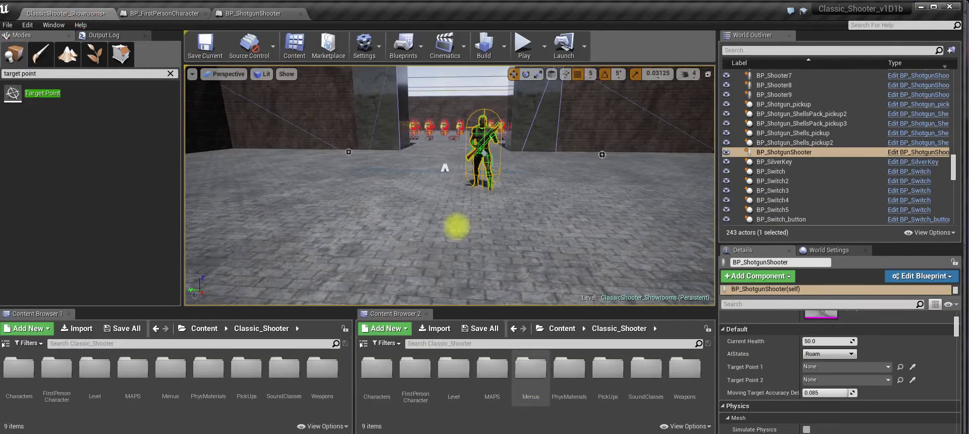
# Review the ShotgunShooter_AIStates enumeration in the ShotgunShooter character folder and the AIStates options of the placed shooter.
pyautogui.doubleClick(374, 384)
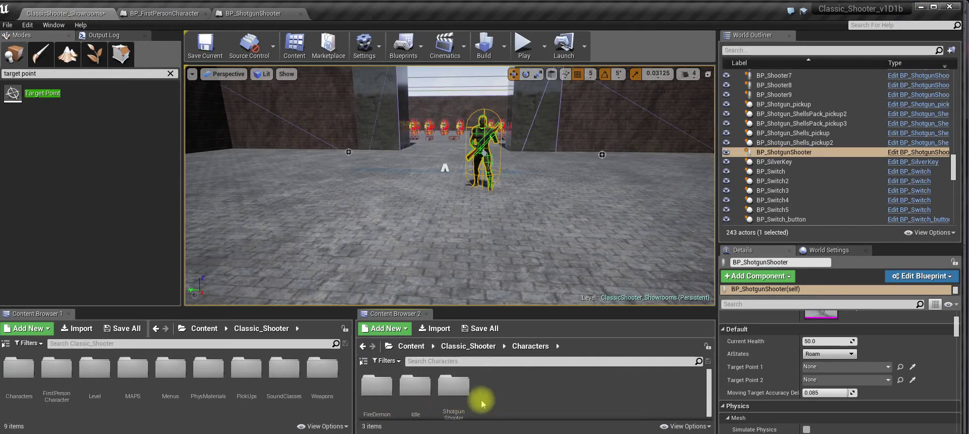
pyautogui.doubleClick(454, 391)
pyautogui.doubleClick(649, 386)
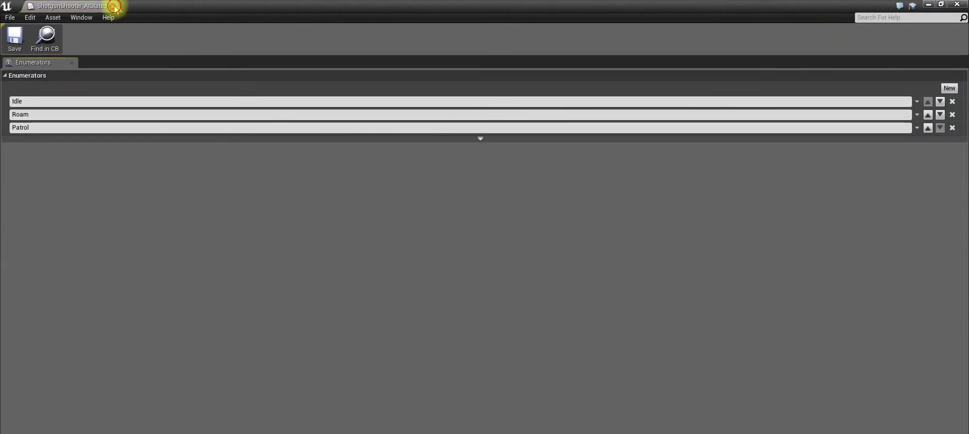
pyautogui.click(115, 6)
pyautogui.click(577, 389)
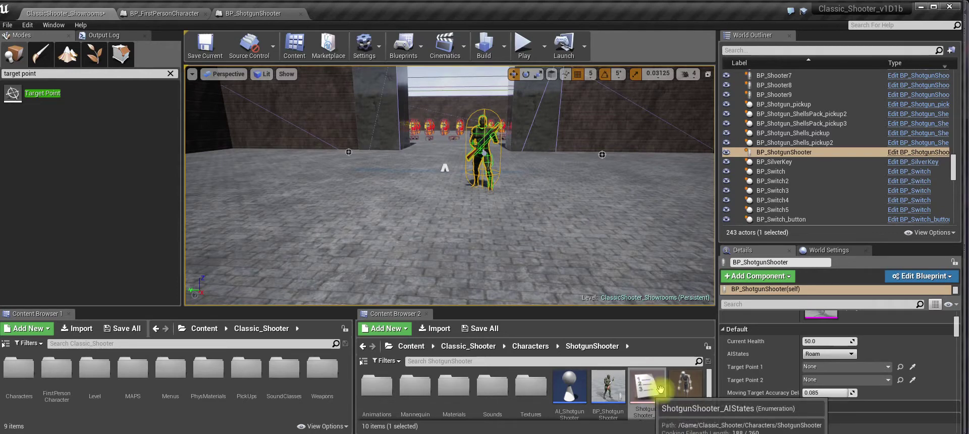
pyautogui.click(827, 354)
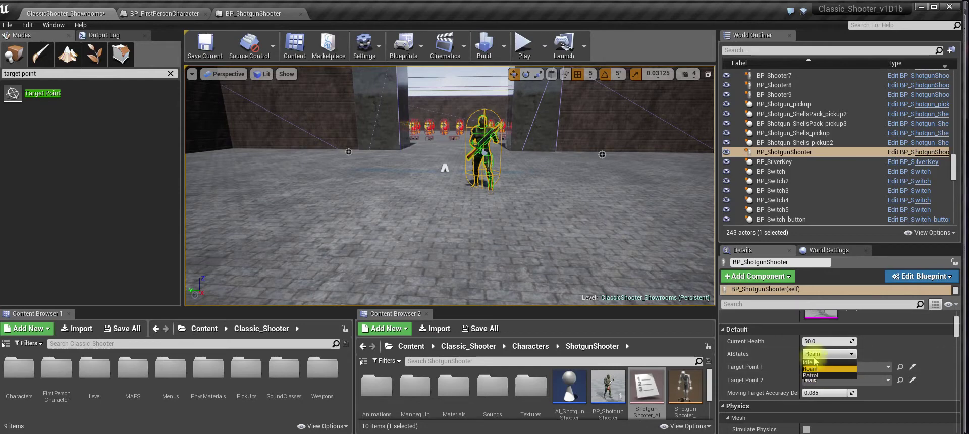
pyautogui.click(815, 355)
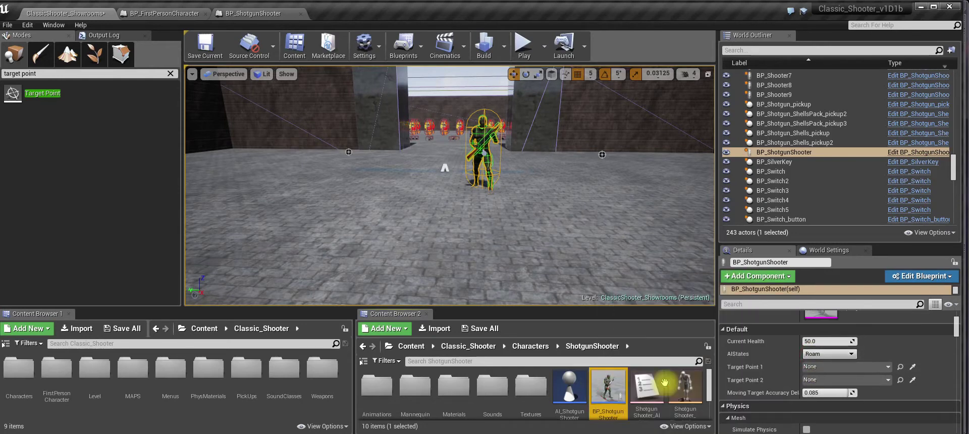
# Inspect the AI_ShotgunShooter controller in the full blueprint editor and close it.
pyautogui.doubleClick(568, 388)
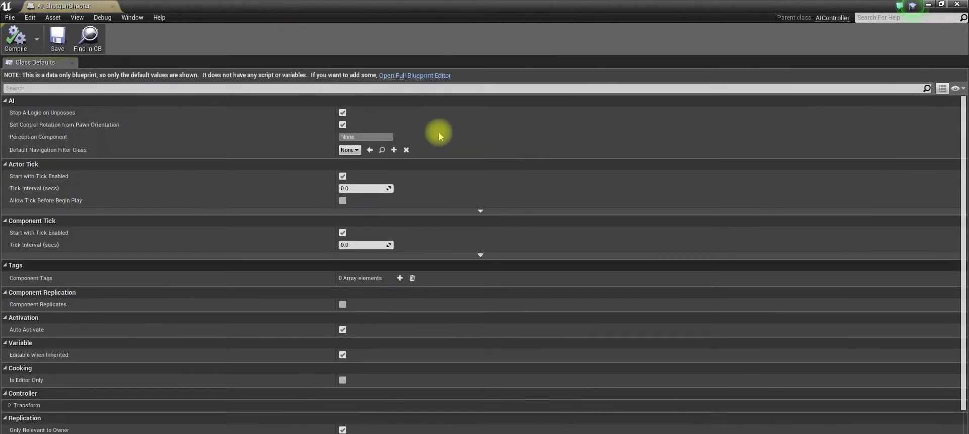
pyautogui.click(391, 76)
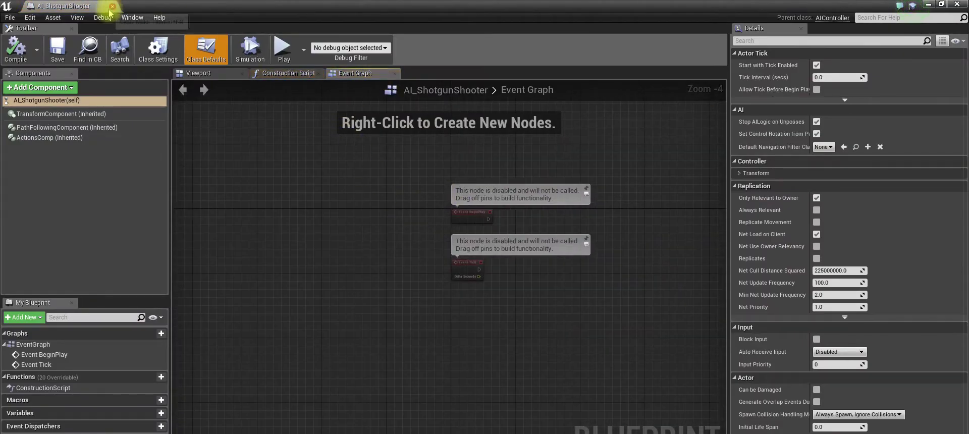
pyautogui.click(113, 8)
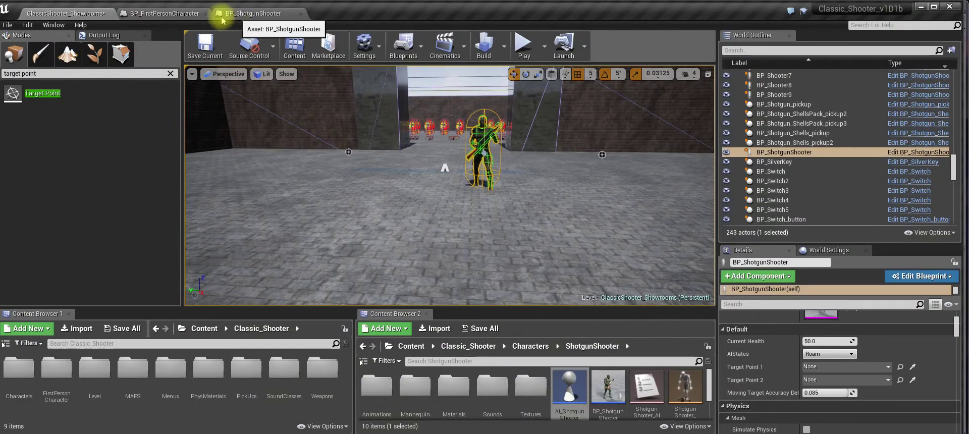
# Look over the commented logic sections in the BP_ShotgunShooter Event Graph and return to the level.
pyautogui.click(259, 14)
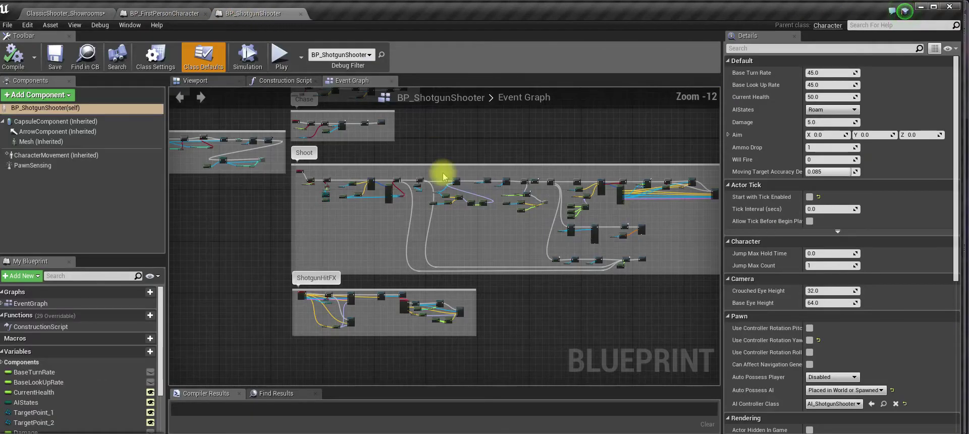
pyautogui.moveTo(222, 193); pyautogui.dragTo(584, 301, button='right')
pyautogui.moveTo(361, 205); pyautogui.dragTo(386, 177, button='right')
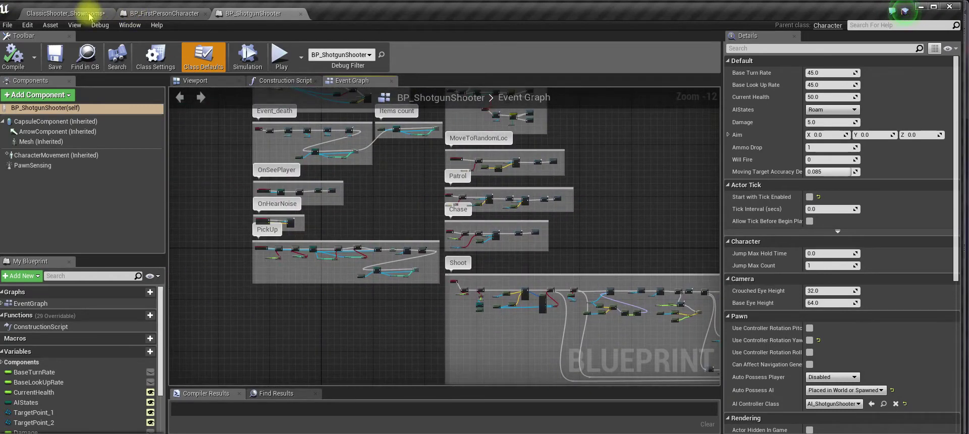
pyautogui.click(96, 11)
# Play-test the roaming shotgun shooter, move through the showroom with a shotgun, and end the play session.
pyautogui.press('d')
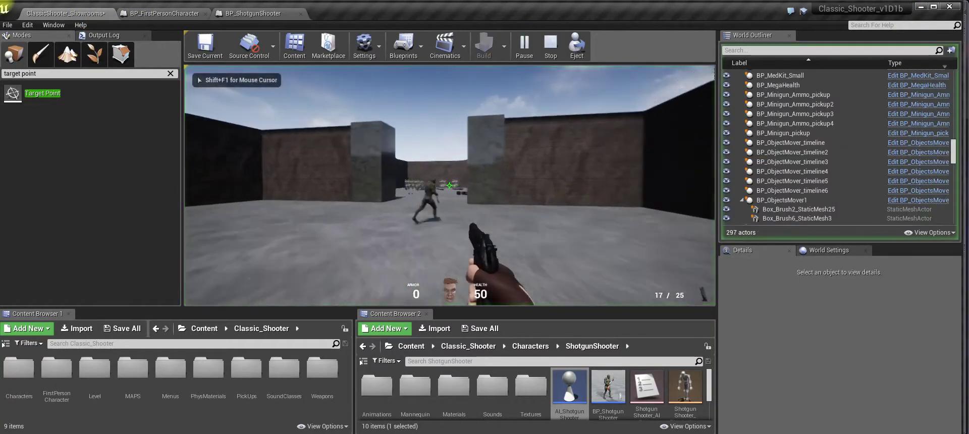
pyautogui.press('w')
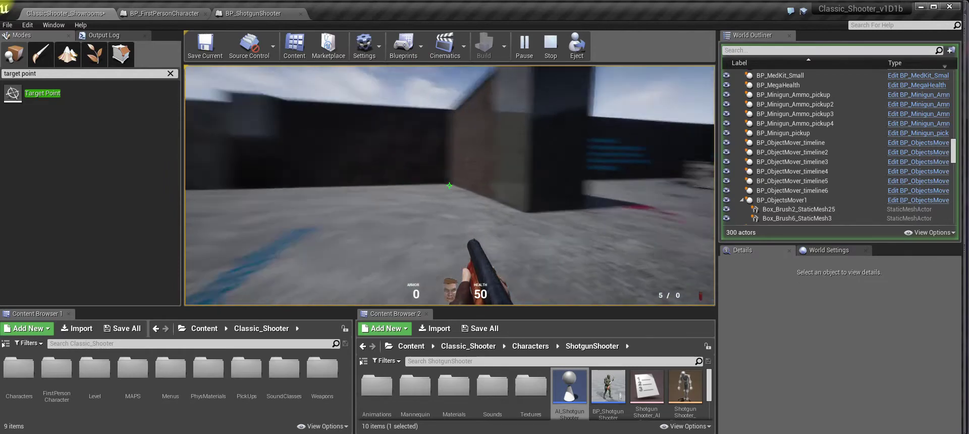
pyautogui.press('s')
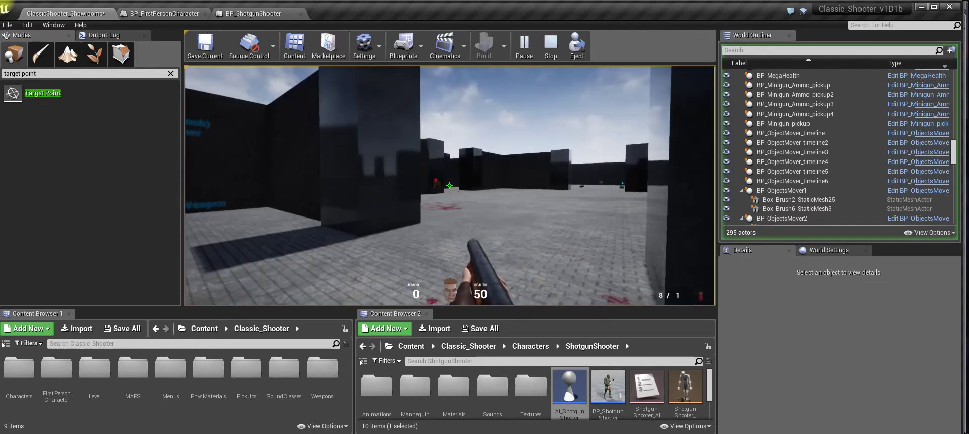
pyautogui.press('Escape')
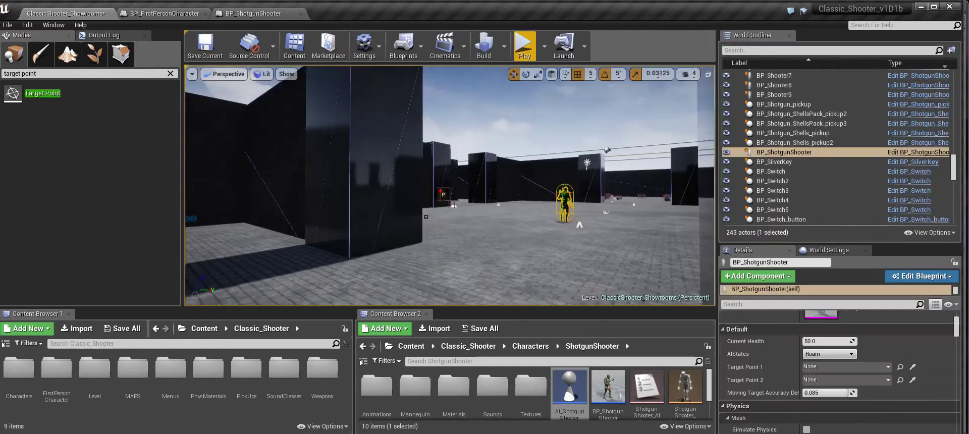
# Start a new play session, gather weapons around the showroom, and fire the minigun at the enemies.
pyautogui.click(523, 54)
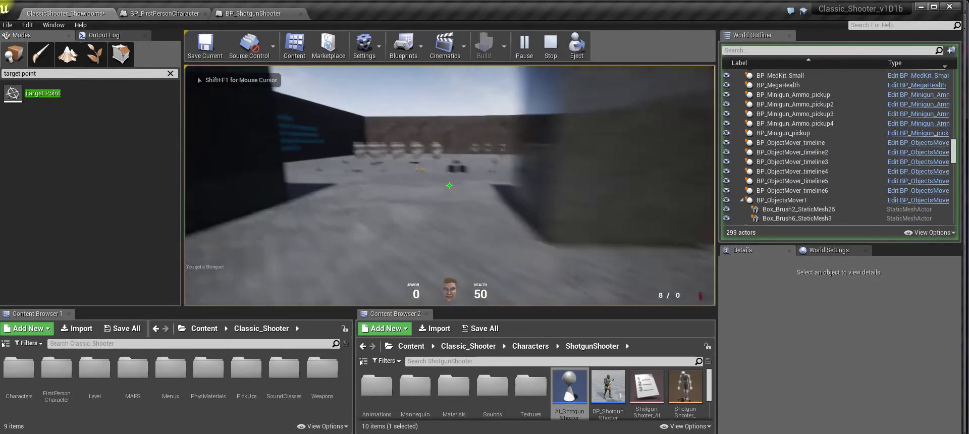
pyautogui.press('w')
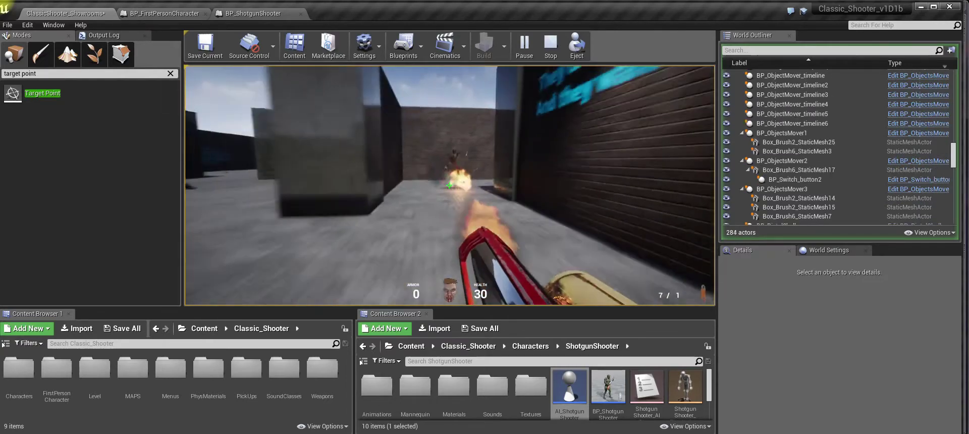
pyautogui.press('w')
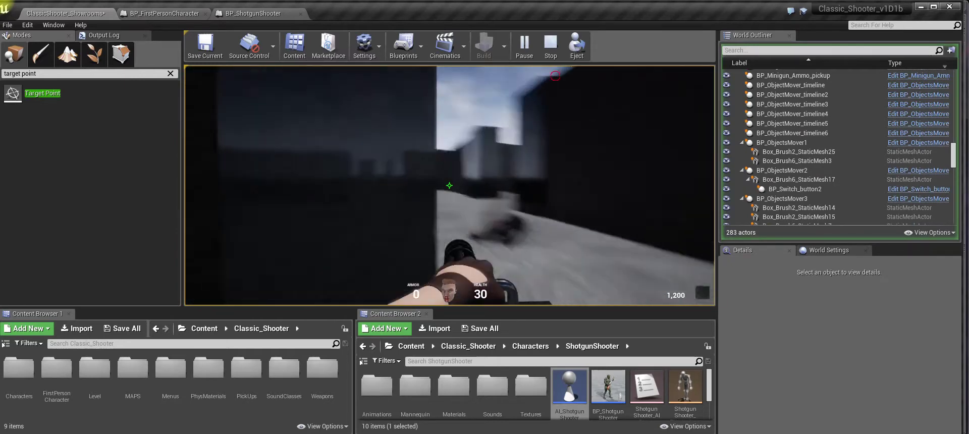
pyautogui.click(555, 76)
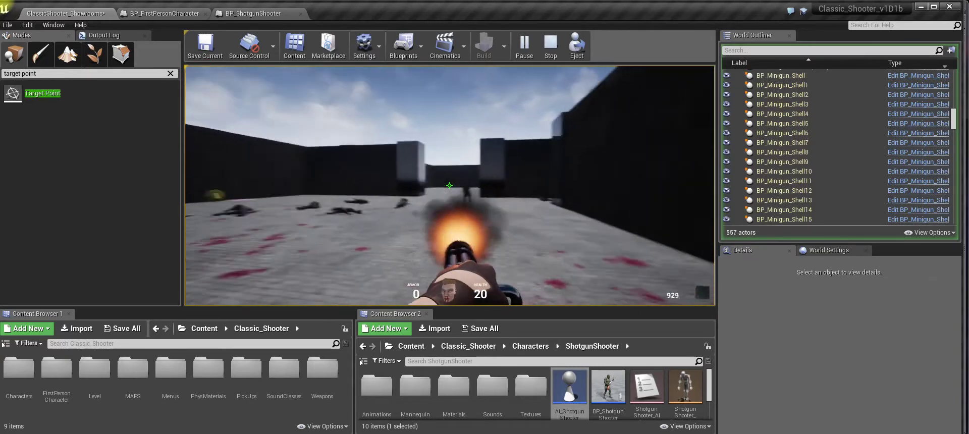
# Fight the remaining shooter with the pistol, restart the level after Game Over, and end the play session.
pyautogui.press('1')
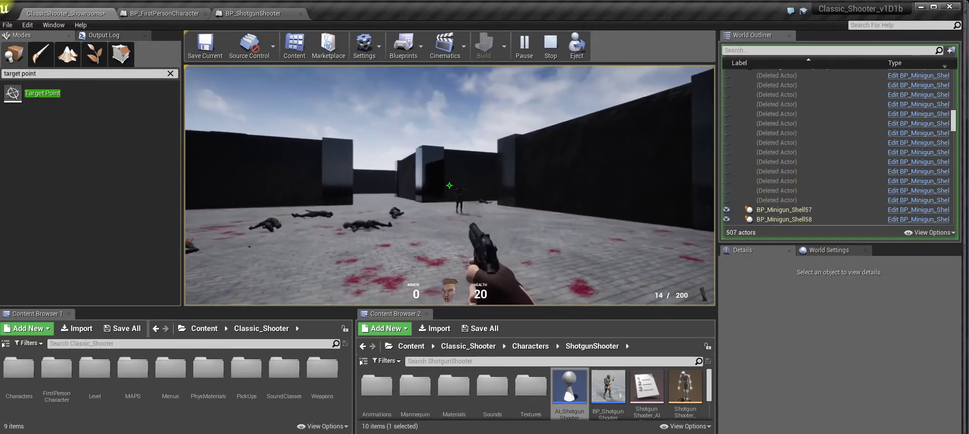
pyautogui.click(449, 186)
pyautogui.click(227, 75)
pyautogui.click(227, 76)
pyautogui.click(227, 76)
pyautogui.click(227, 76)
pyautogui.click(227, 76)
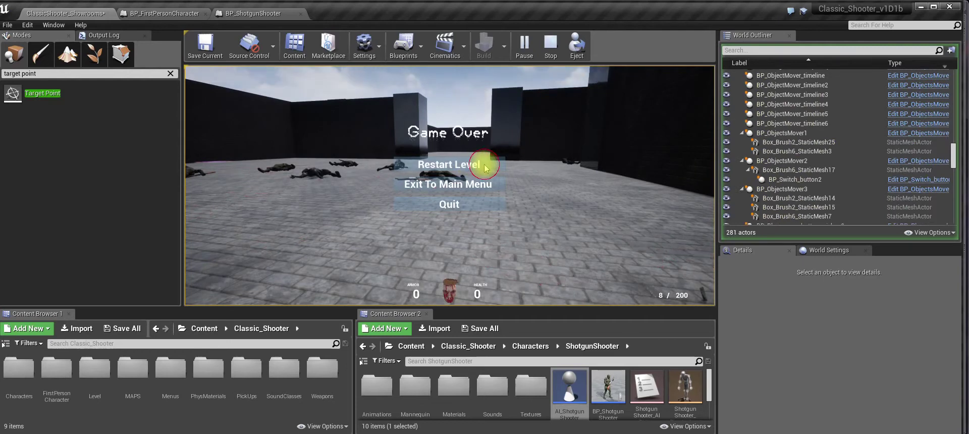
pyautogui.click(485, 169)
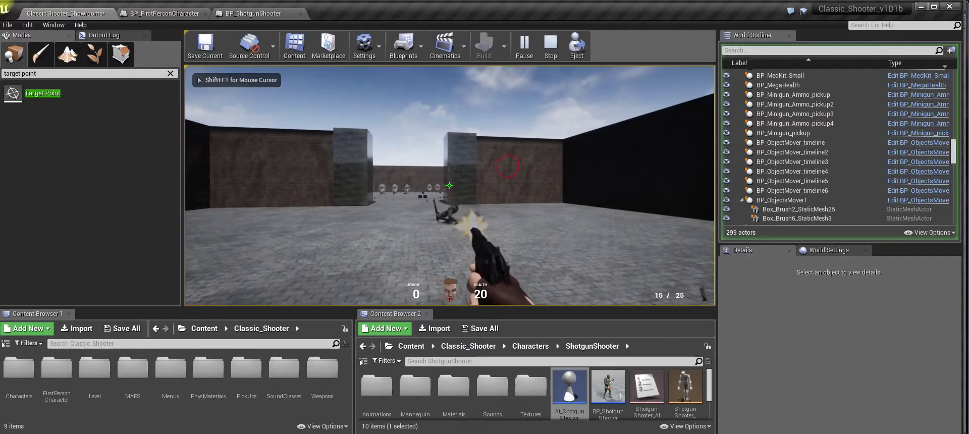
pyautogui.press('Escape')
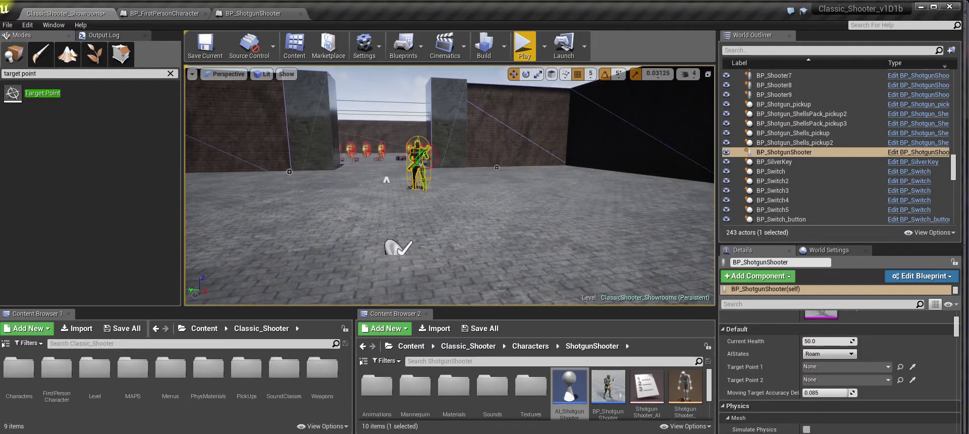
# Delete the selected shotgun shooter and the remaining target point beside the brick wall from the level.
pyautogui.press('Delete')
pyautogui.click(496, 167)
pyautogui.press('Delete')
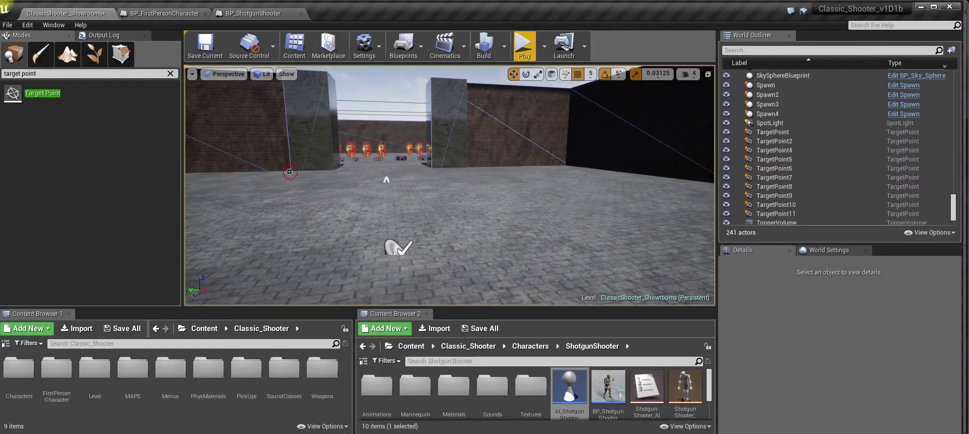
# Start a play session and collect the large medkit and the blue health potions in the pickup area.
pyautogui.click(523, 46)
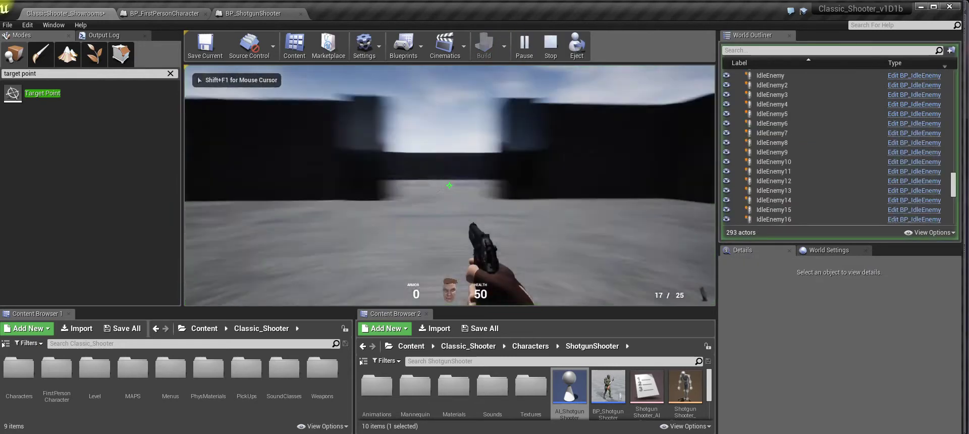
pyautogui.press('w')
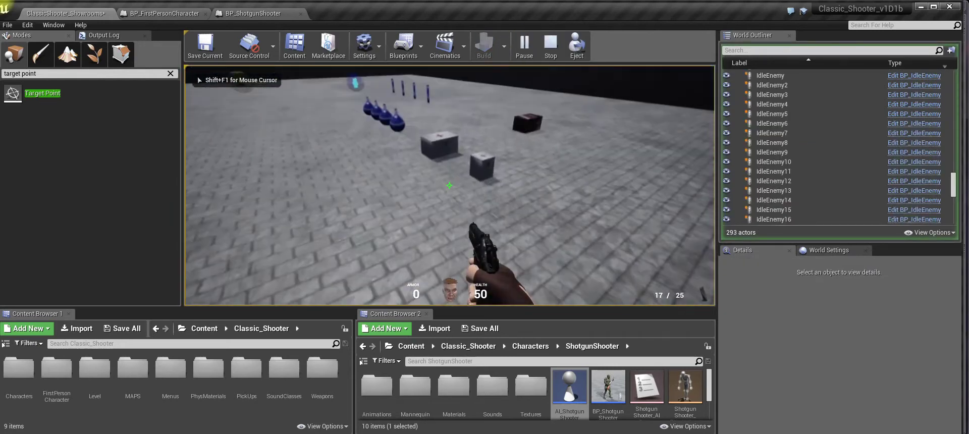
pyautogui.press('w')
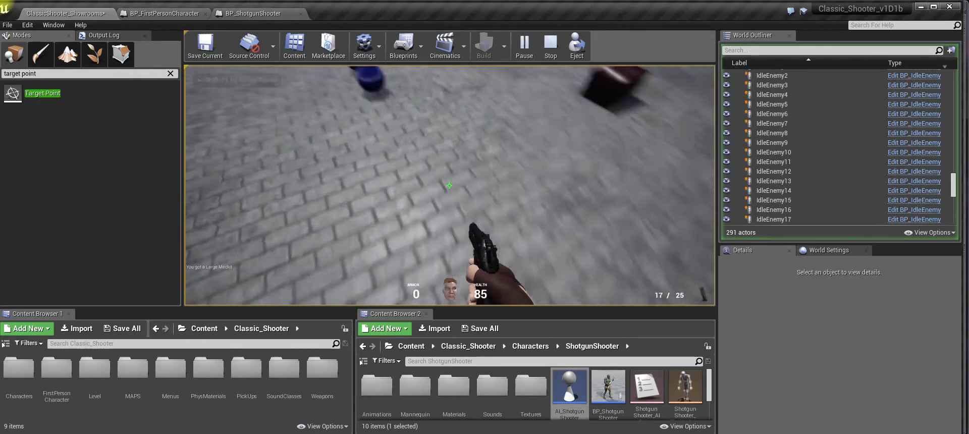
pyautogui.press('w')
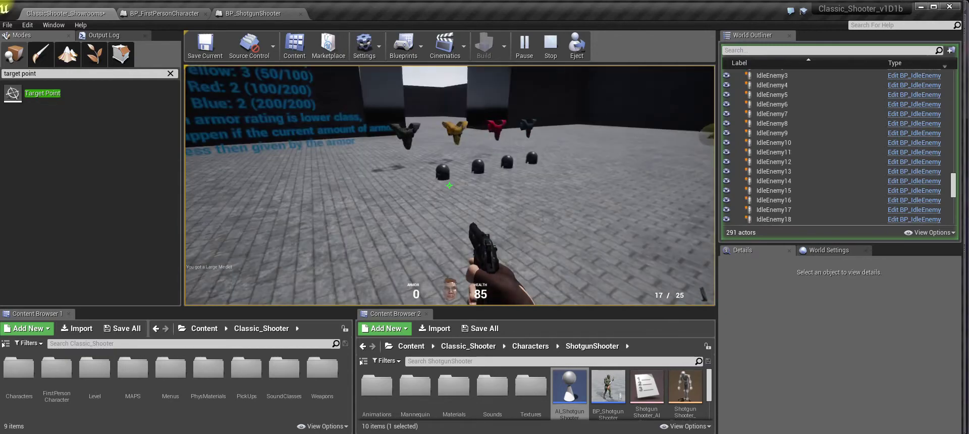
pyautogui.press('w')
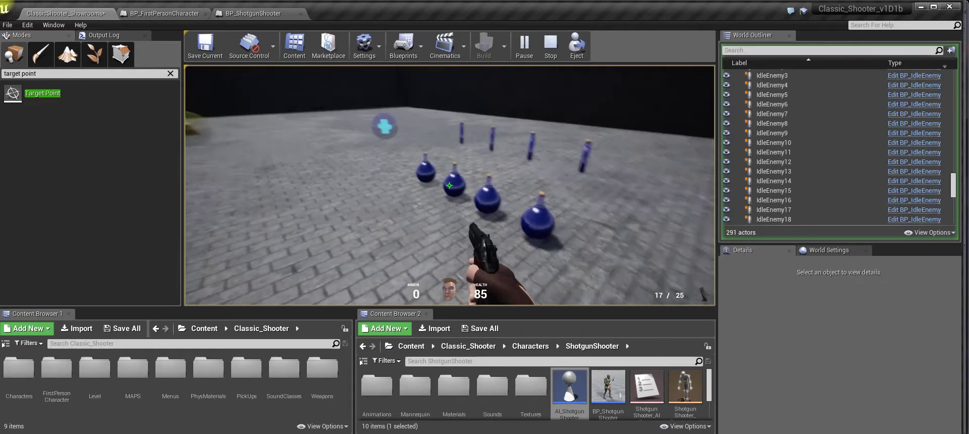
pyautogui.press('w')
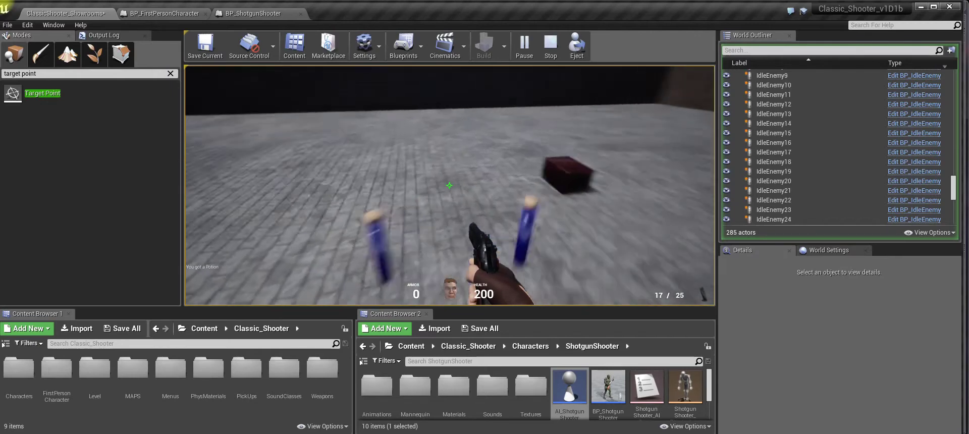
# Walk to the armor display in the play session and pick up a helmet.
pyautogui.press('w')
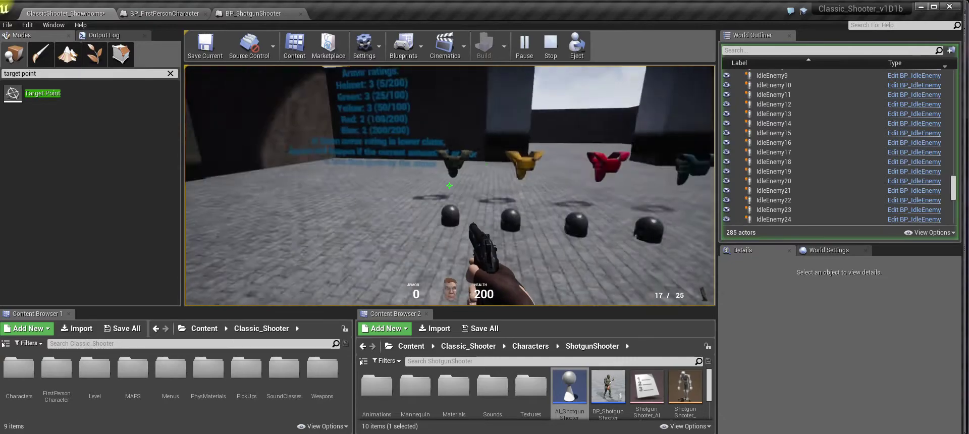
pyautogui.press('w')
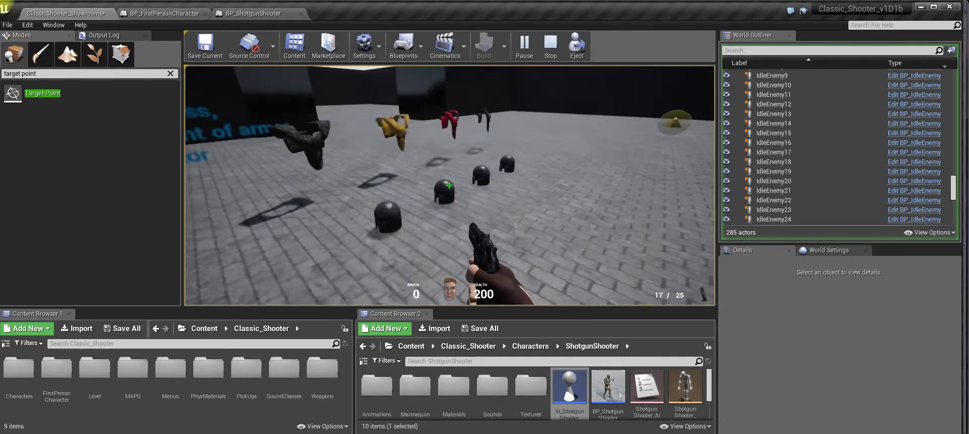
pyautogui.press('w')
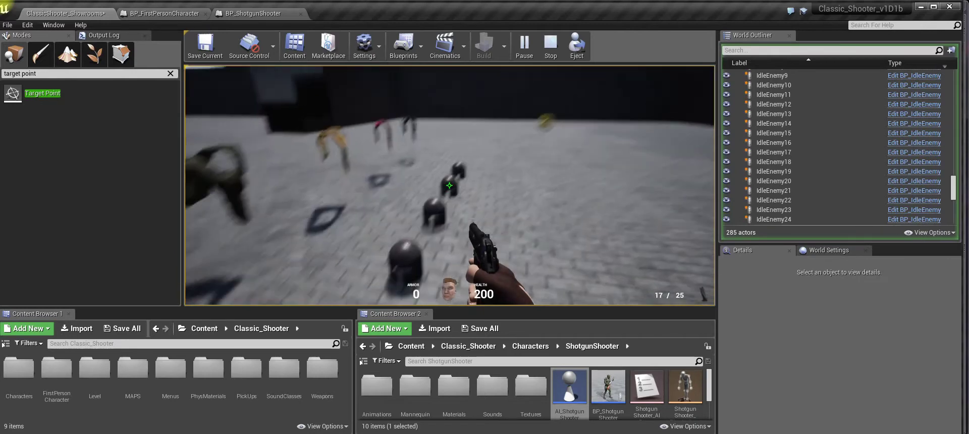
pyautogui.press('w')
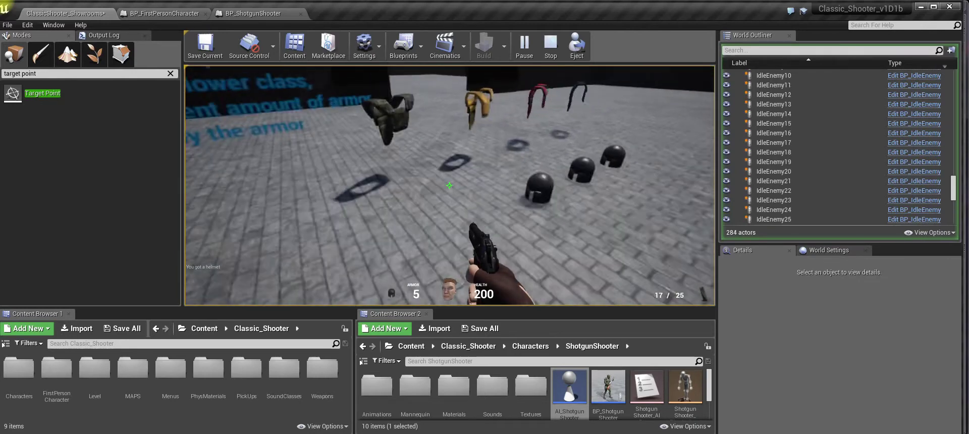
pyautogui.press('d')
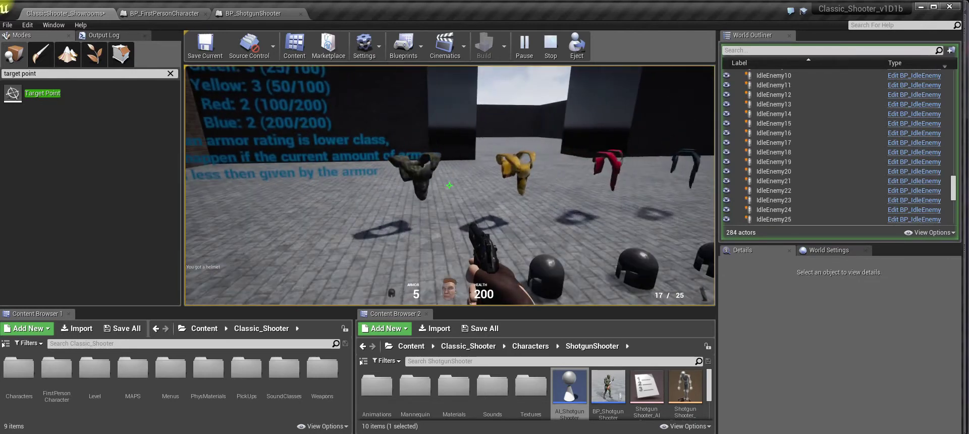
# Move away from the armor display across the showroom and fire a pistol shot toward the far gateway.
pyautogui.press('s')
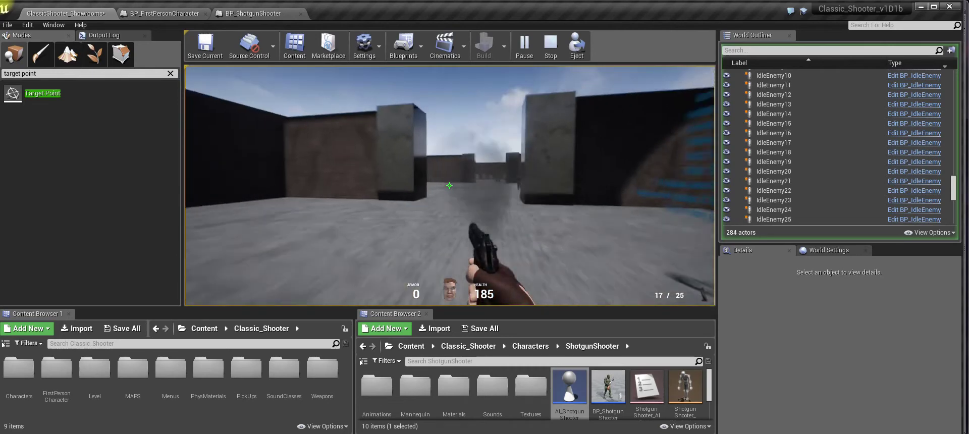
pyautogui.press('a')
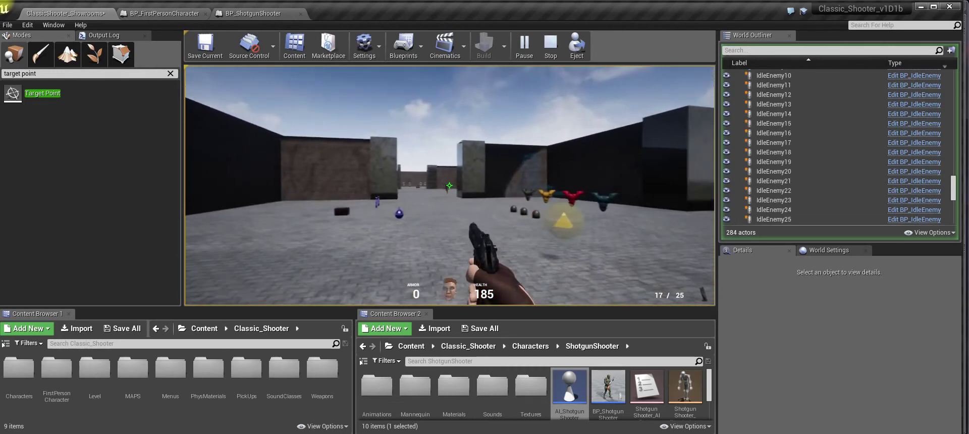
pyautogui.press('a')
pyautogui.press('a')
pyautogui.click(449, 185)
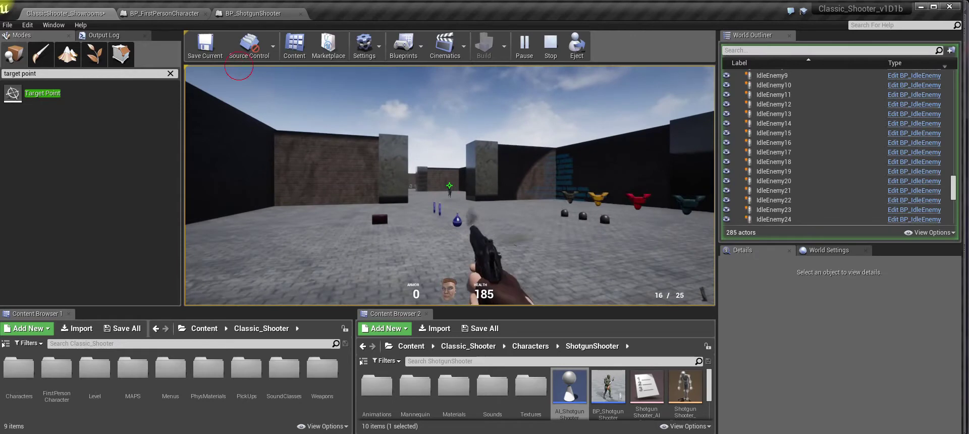
# Return to the armor display and pick up a helmet and the green armor.
pyautogui.press('w')
pyautogui.press('a')
pyautogui.press('w')
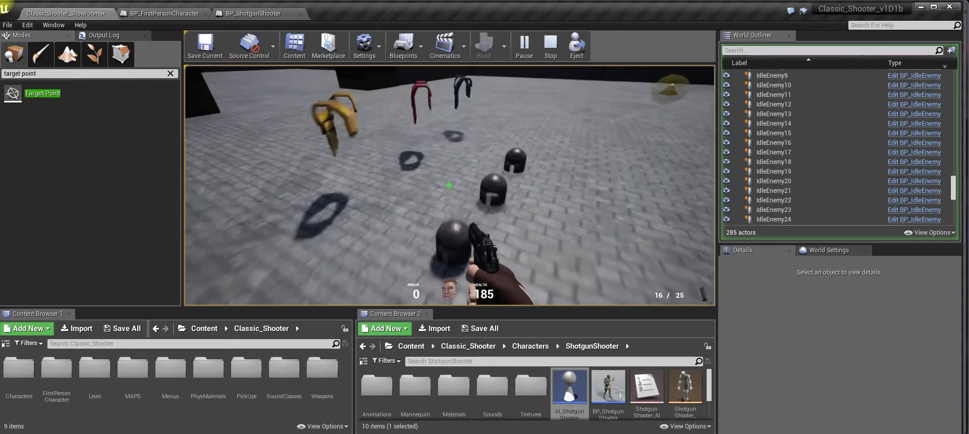
pyautogui.press('w')
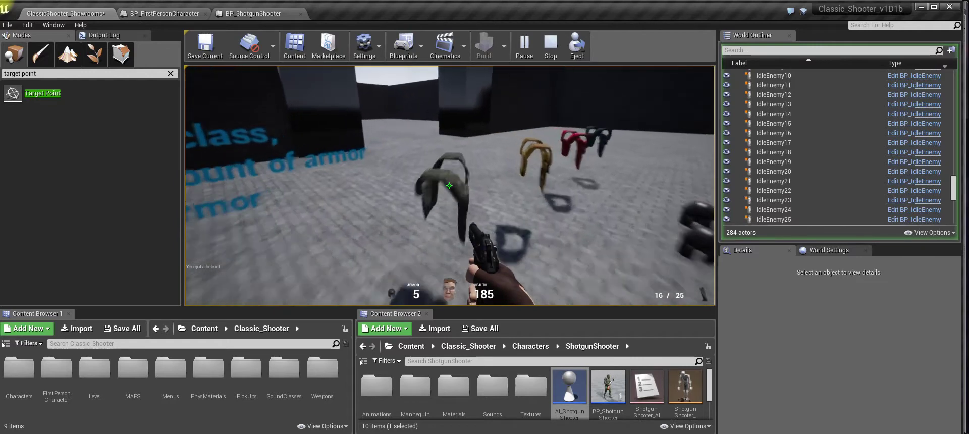
pyautogui.press('w')
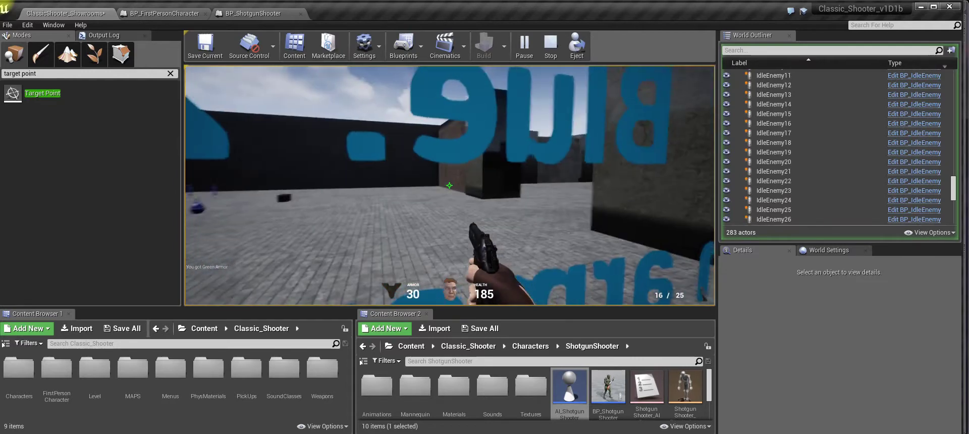
# Turn back to the remaining armor pieces and pick up the yellow armor.
pyautogui.press('w')
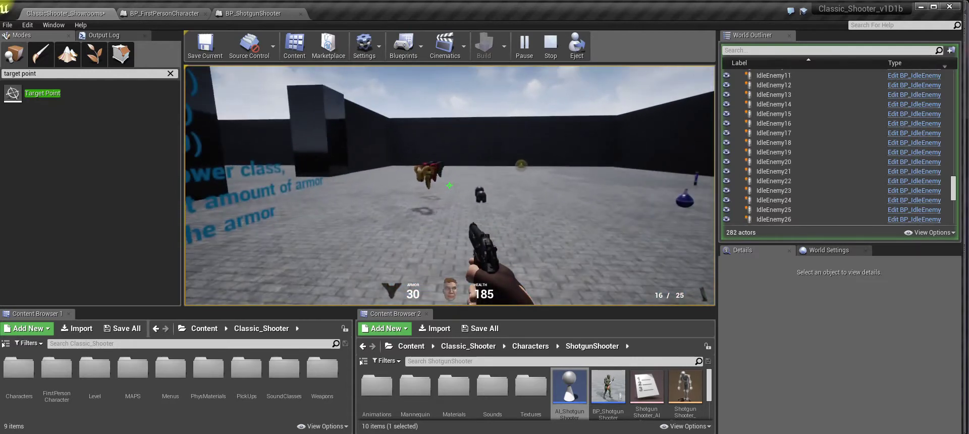
pyautogui.press('w')
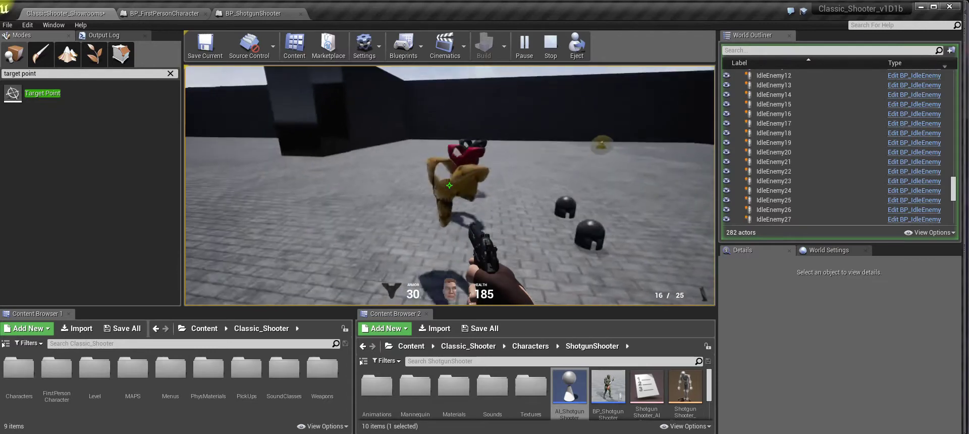
pyautogui.press('s')
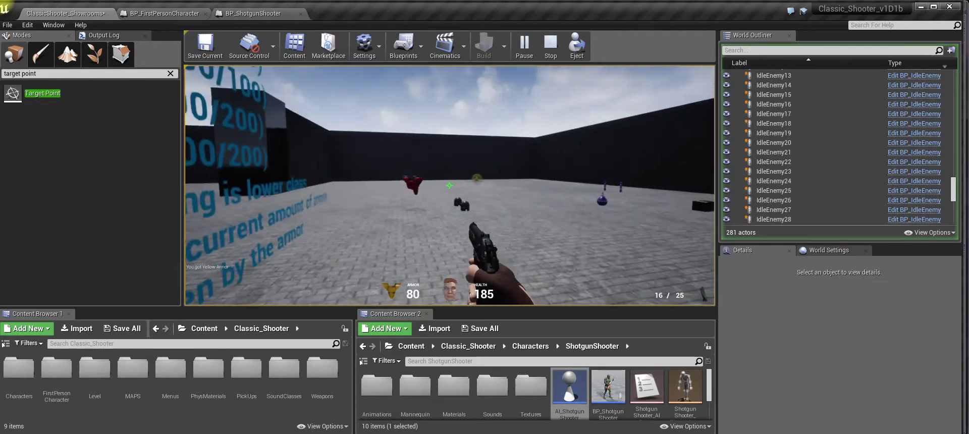
# Move past the red armor, pick up the blue armor, and end the play session.
pyautogui.press('w')
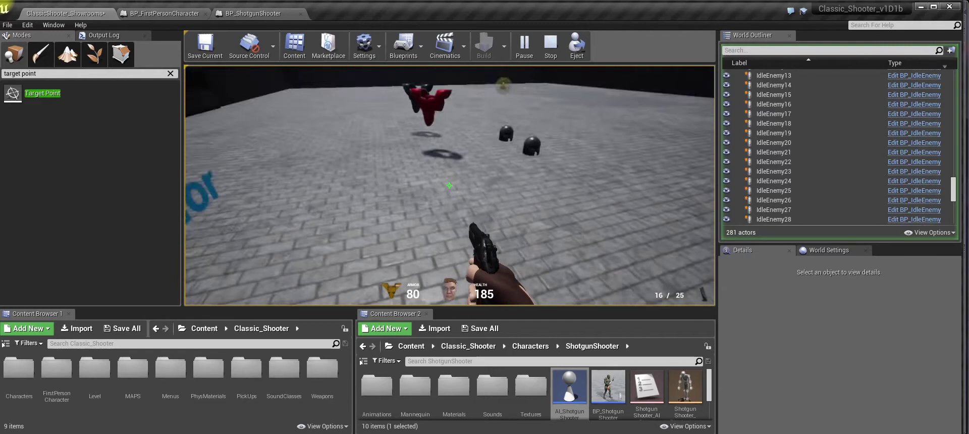
pyautogui.press('w')
pyautogui.press('a')
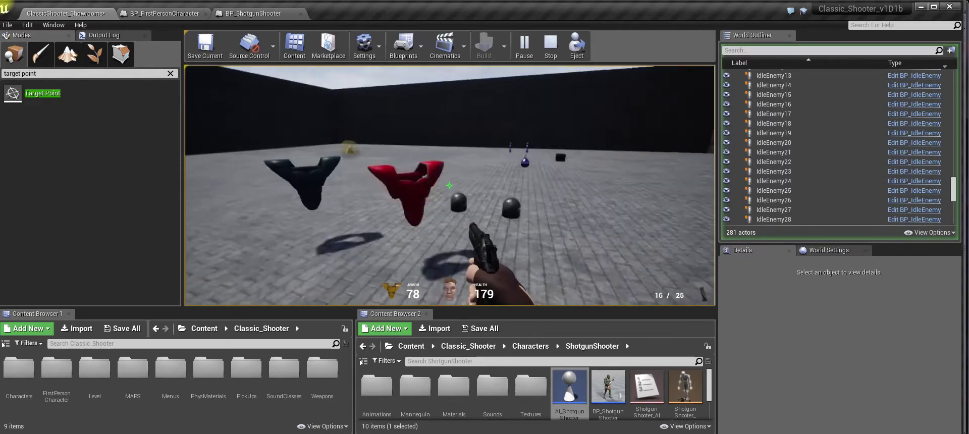
pyautogui.press('d')
pyautogui.press('w')
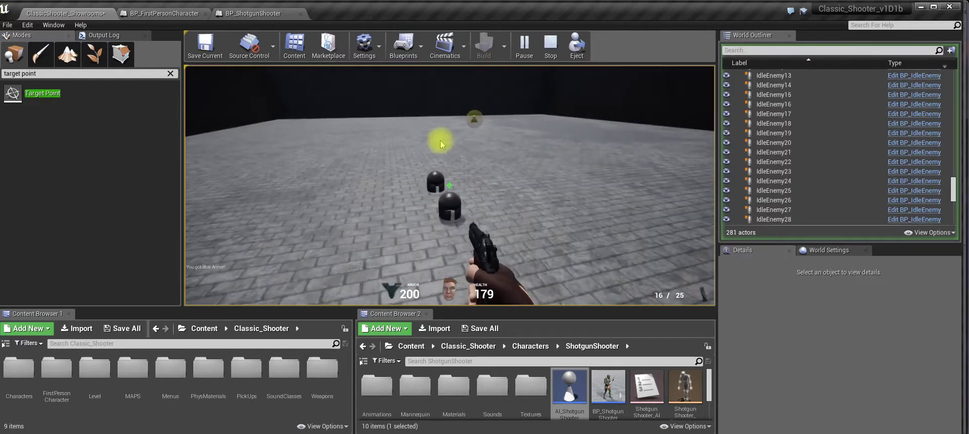
pyautogui.press('Escape')
# Play-test the armor pickups again in a new session, collect the red armor, and end the session.
pyautogui.click(524, 48)
pyautogui.press('w')
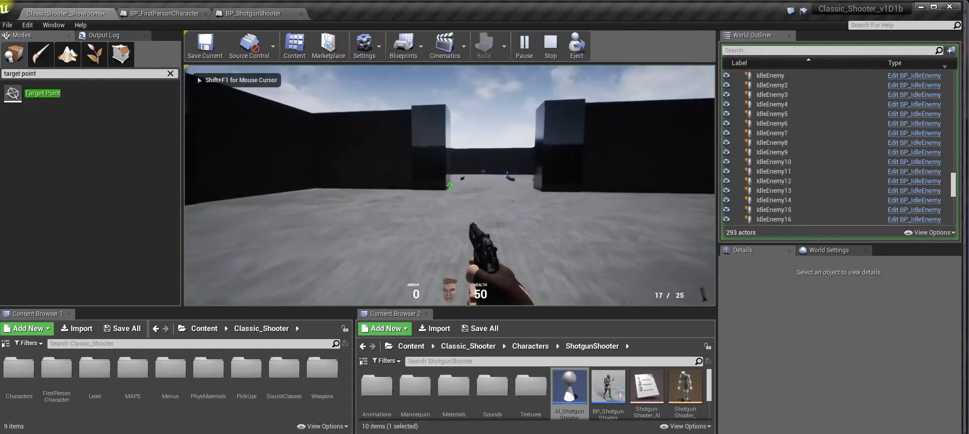
pyautogui.press('w')
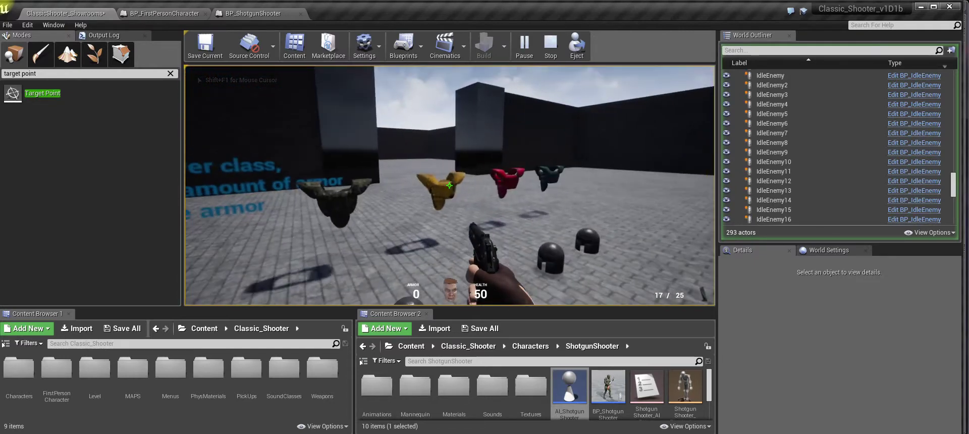
pyautogui.press('d')
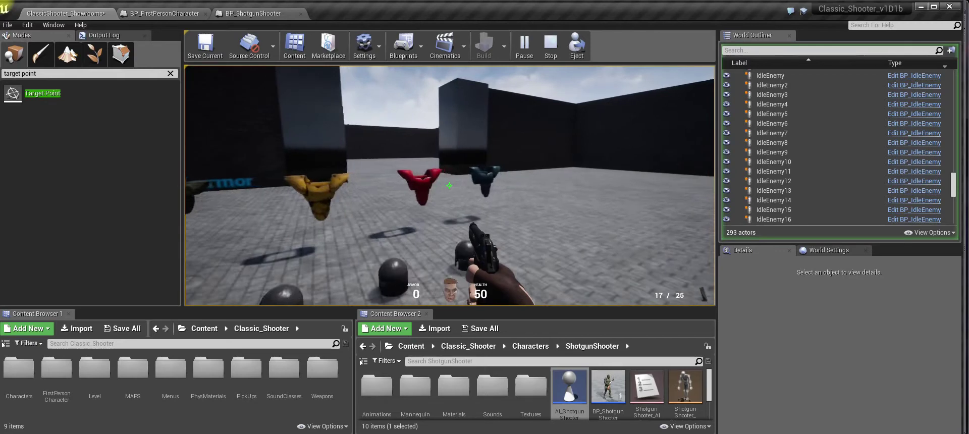
pyautogui.press('a')
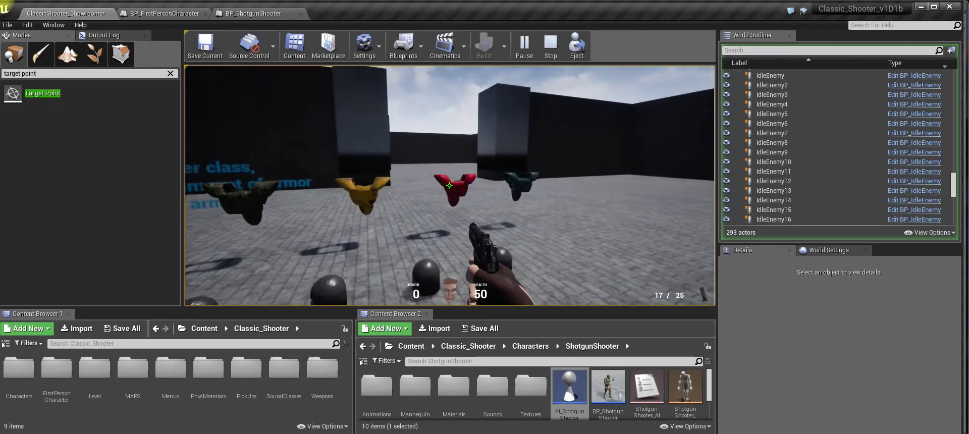
pyautogui.press('w')
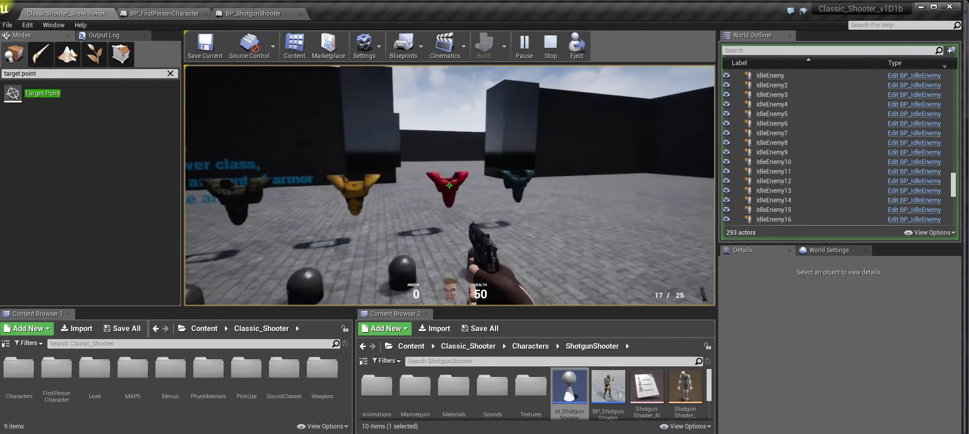
pyautogui.press('s')
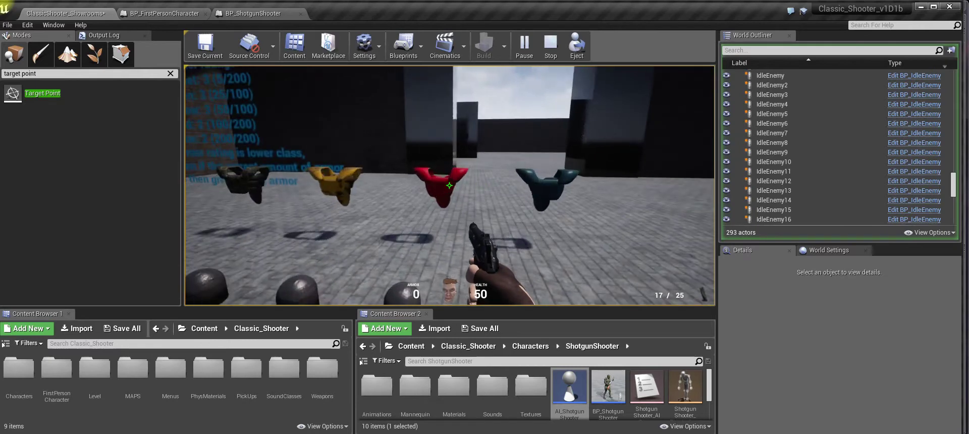
pyautogui.press('a')
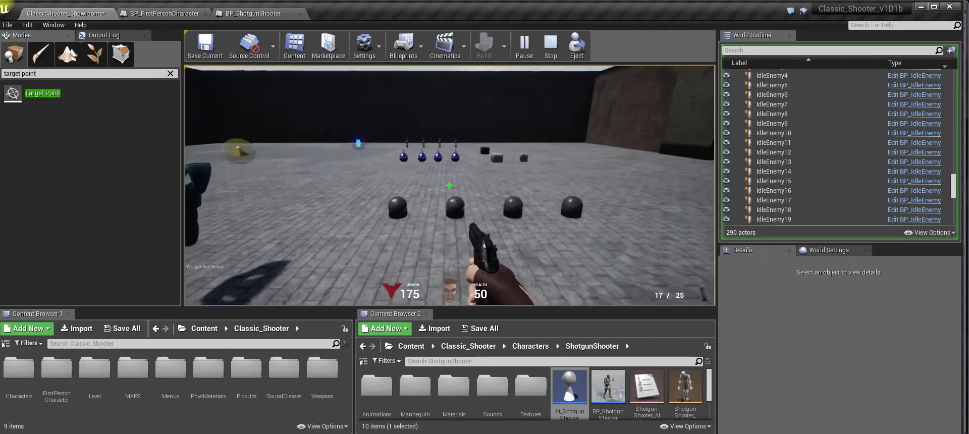
pyautogui.press('Escape')
# Start another play session, fire the bazooka in the showroom, and pick up the yellow armor.
pyautogui.click(526, 45)
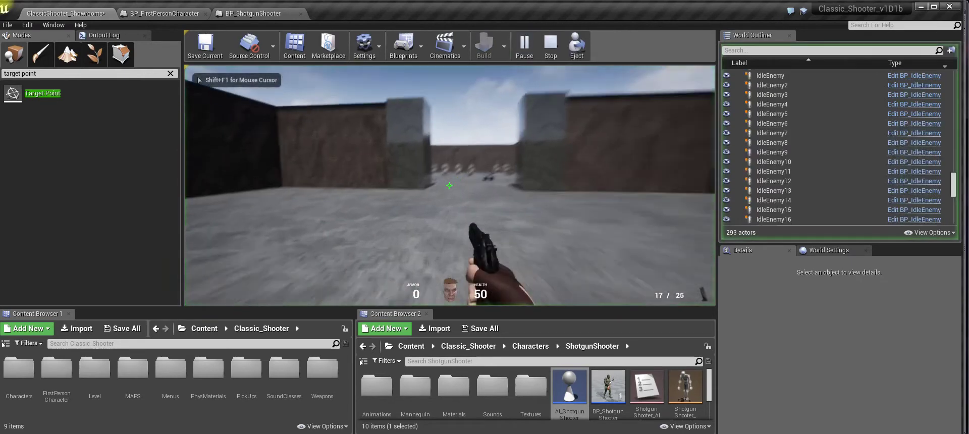
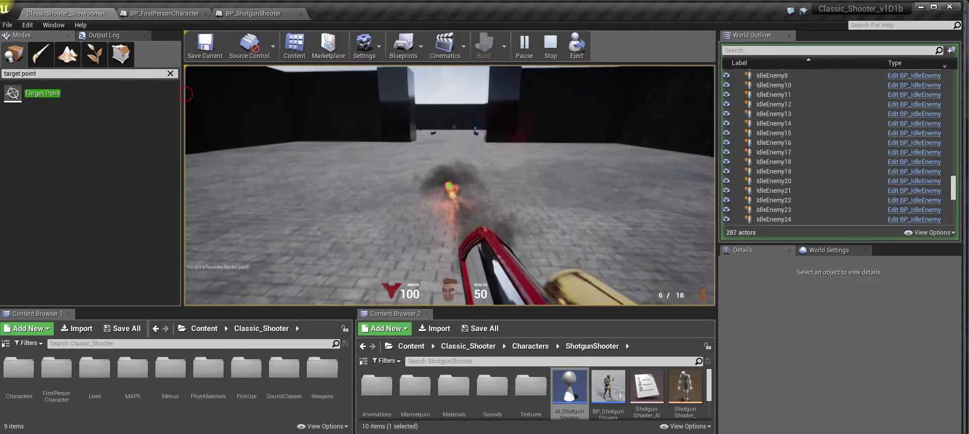
pyautogui.press('w')
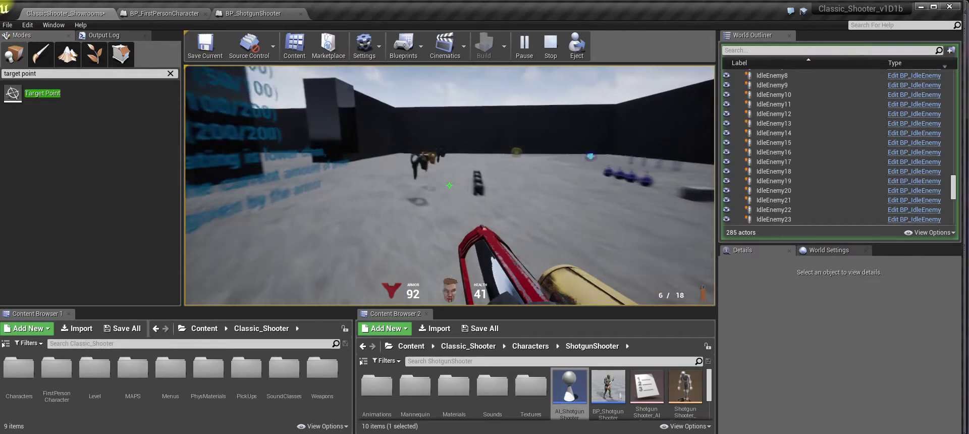
pyautogui.press('w')
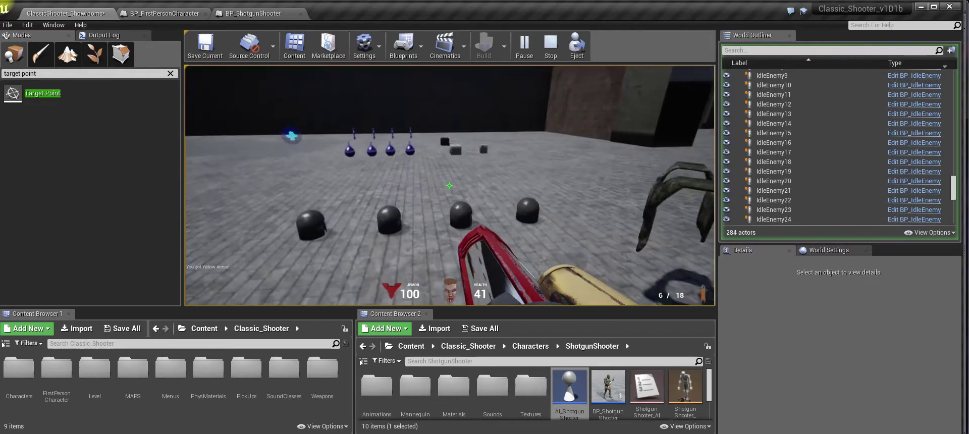
# Pick up the Megahealth, fire the bazooka at the floor close by, and collect the green armor.
pyautogui.press('w')
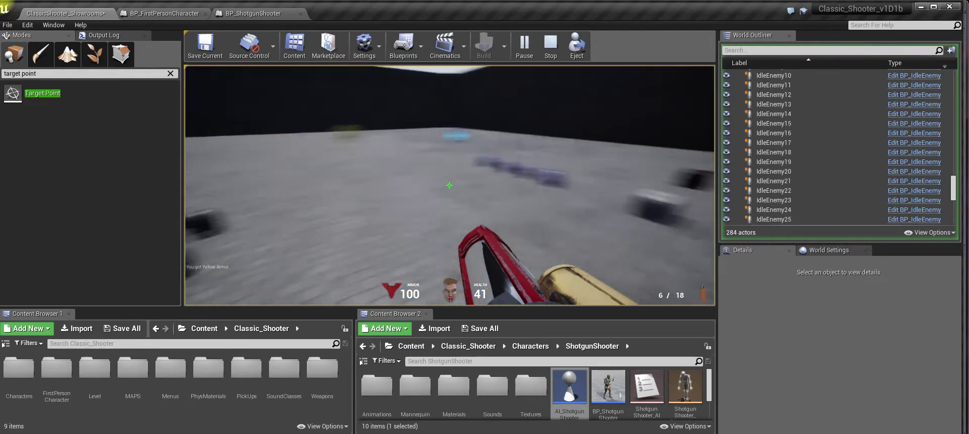
pyautogui.press('w')
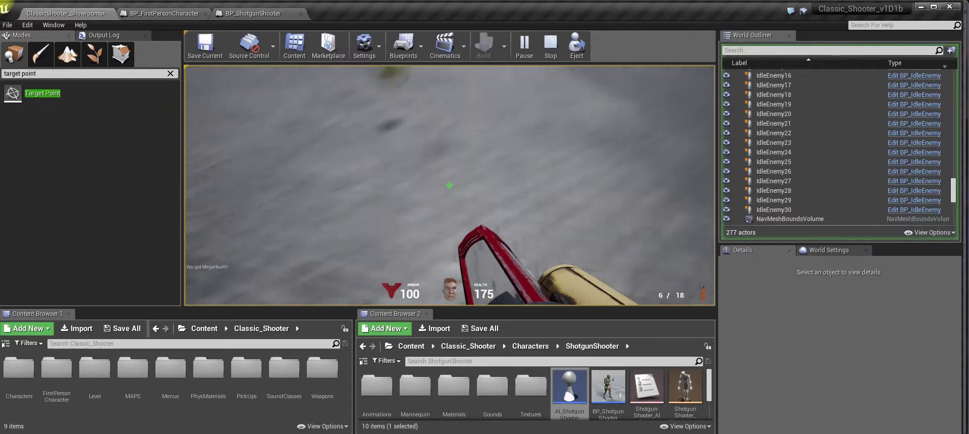
pyautogui.click(449, 185)
pyautogui.press('a')
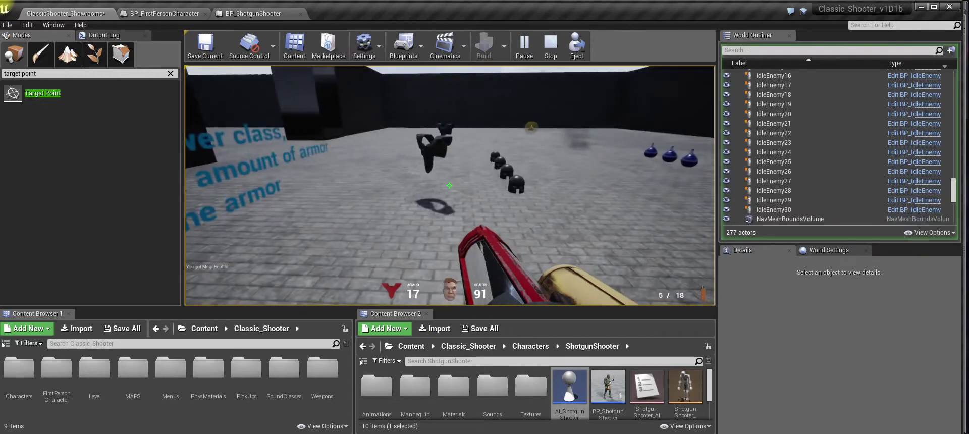
pyautogui.press('w')
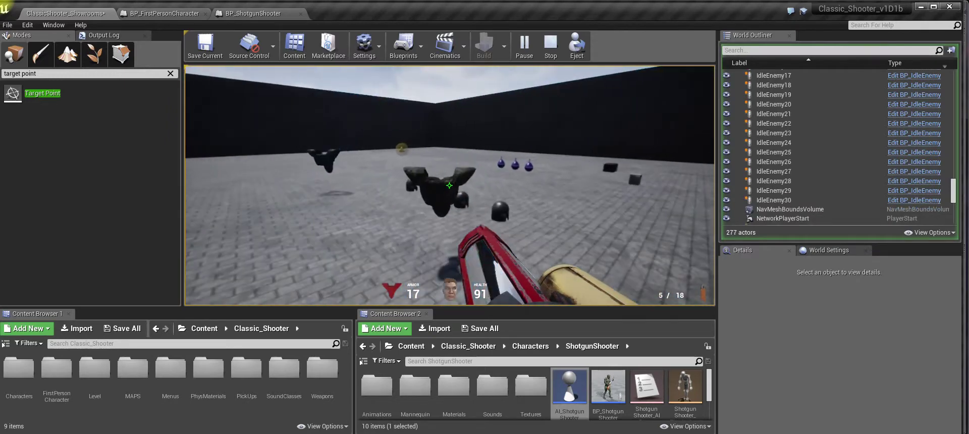
pyautogui.press('w')
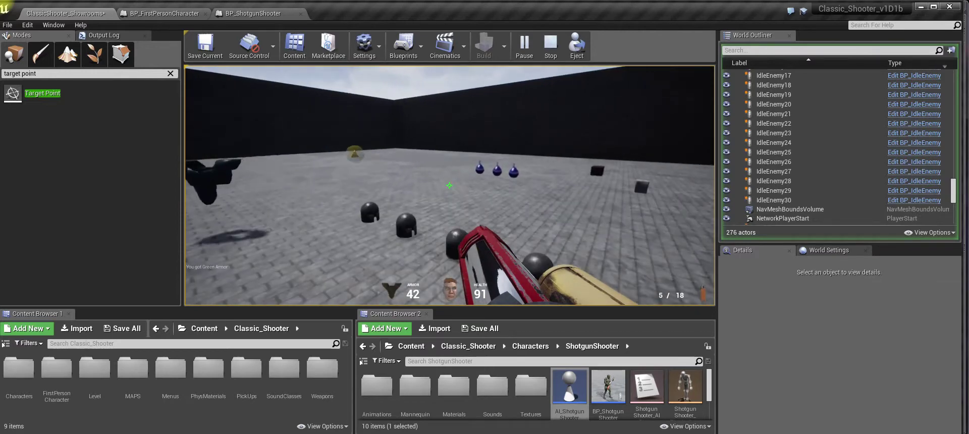
# Back away from the armor pieces, switch to bare fists, and pick up the Invulnerability Sphere beyond the blue potions.
pyautogui.press('w')
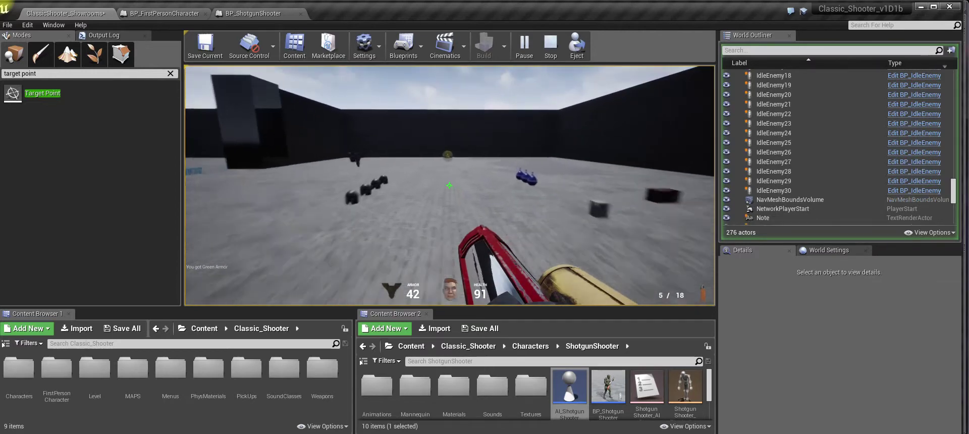
pyautogui.press('s')
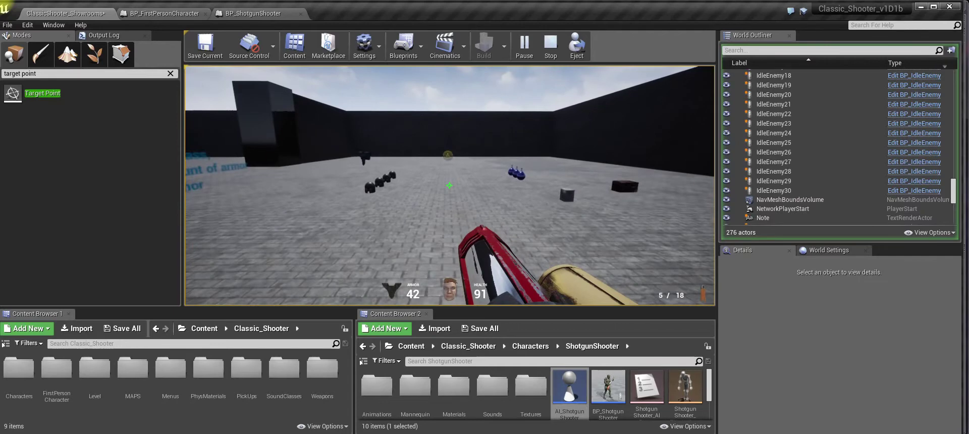
pyautogui.press('s')
pyautogui.press('w')
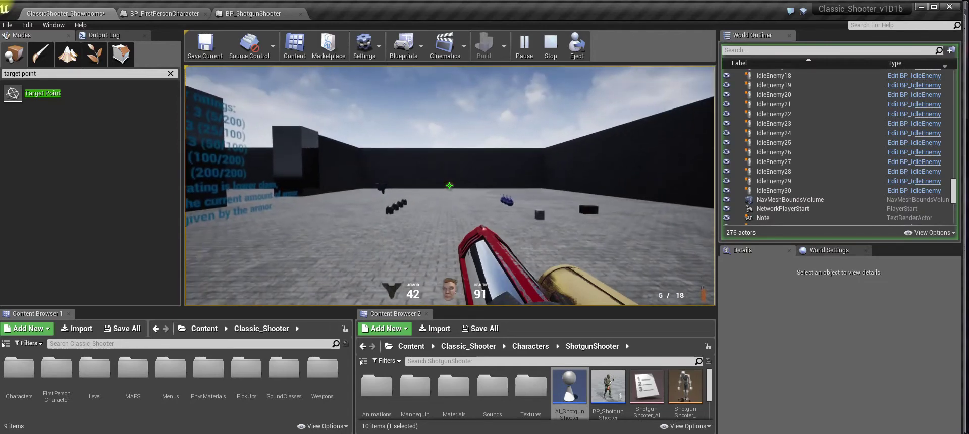
pyautogui.press('w')
pyautogui.press('1')
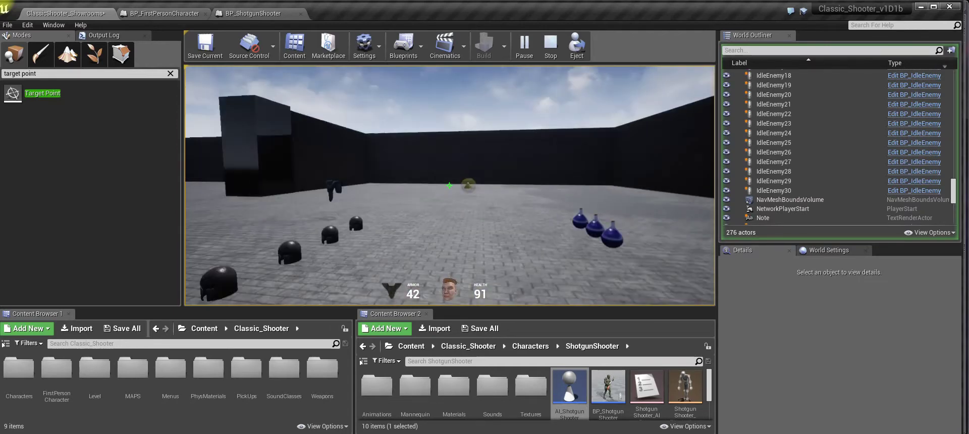
pyautogui.press('w')
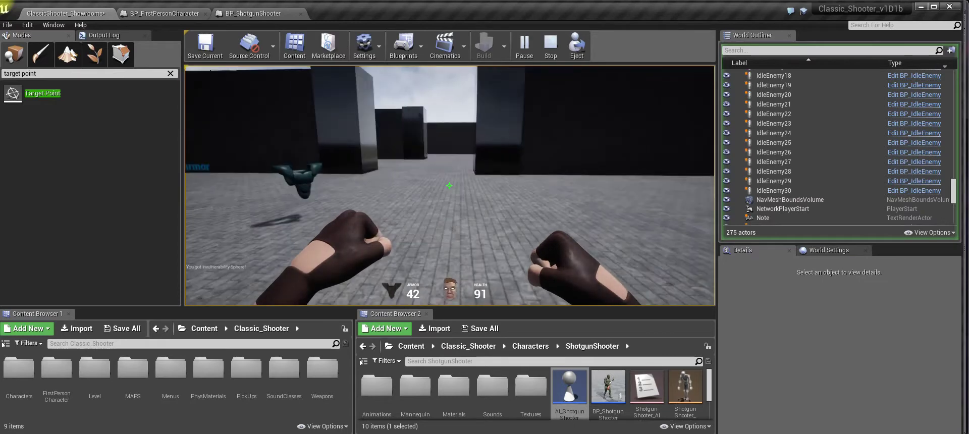
# Enter the enemy area while switching between fists, pistol and bazooka, and fire the pistol at the soldiers.
pyautogui.press('w')
pyautogui.press('2')
pyautogui.press('3')
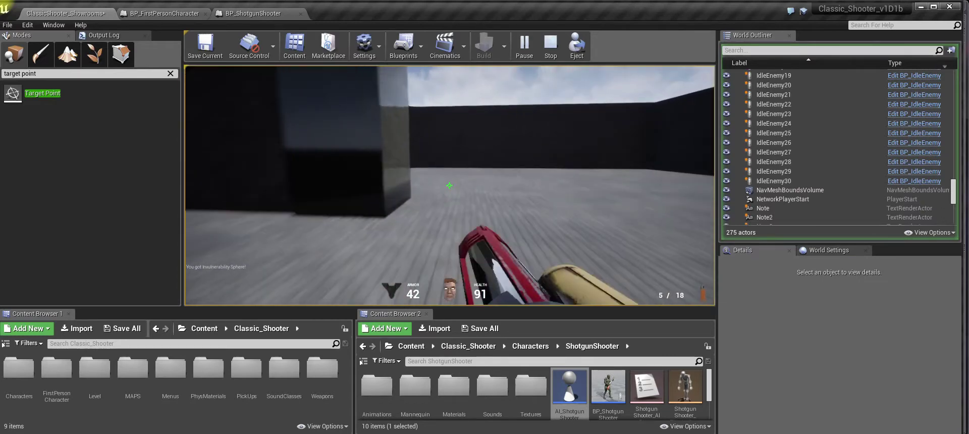
pyautogui.press('1')
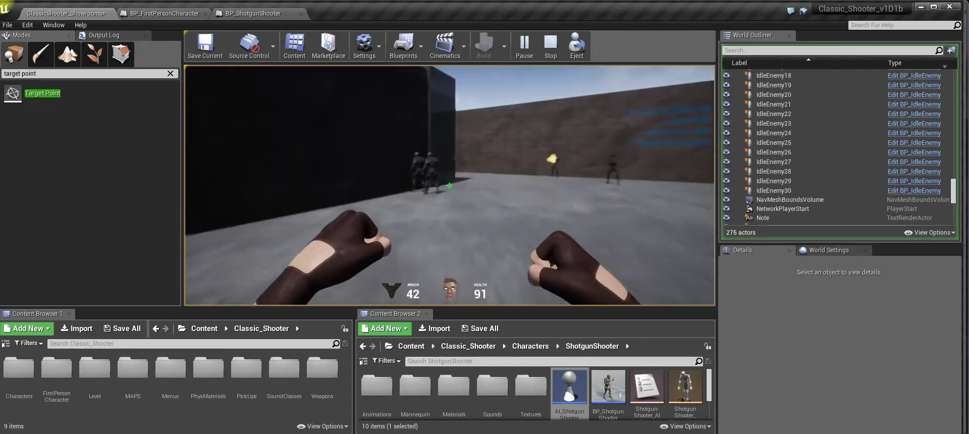
pyautogui.press('w')
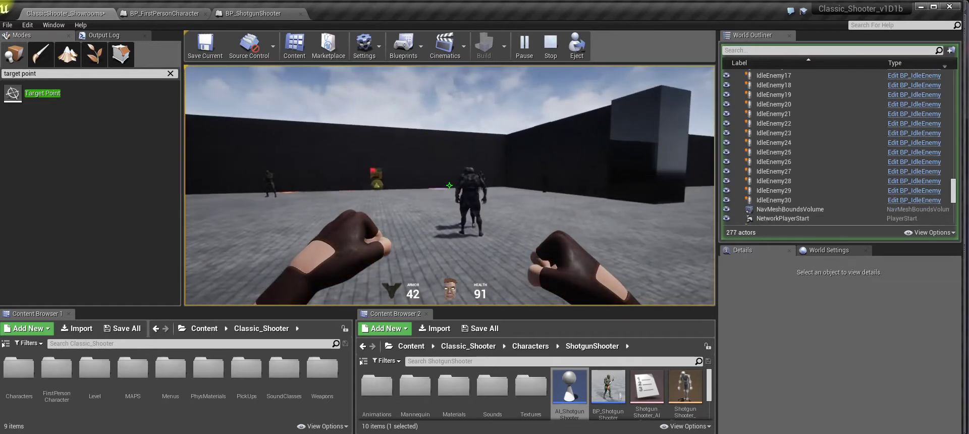
pyautogui.press('2')
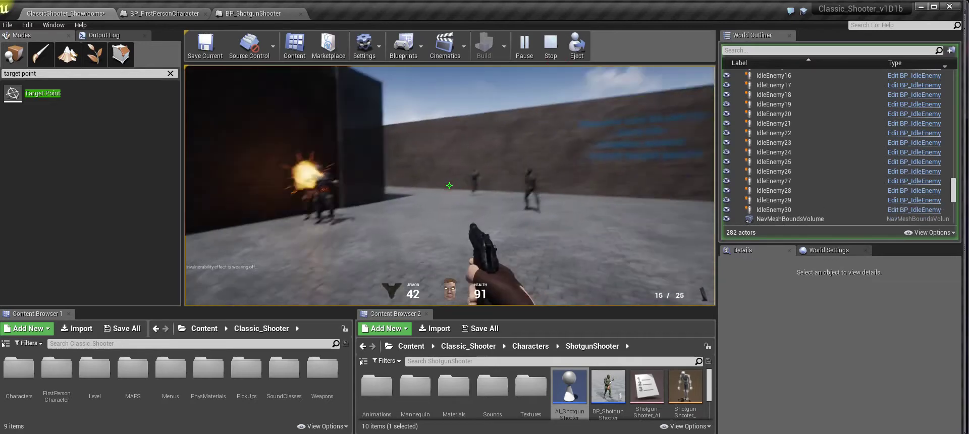
pyautogui.click(449, 185)
pyautogui.click(449, 185)
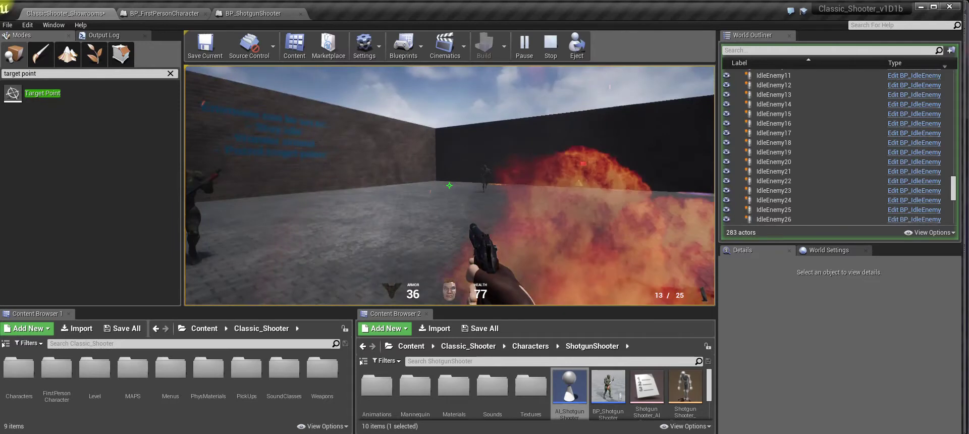
# Pick up another Invulnerability Sphere, shoot the surrounding enemies with the pistol, and end the play session.
pyautogui.press('w')
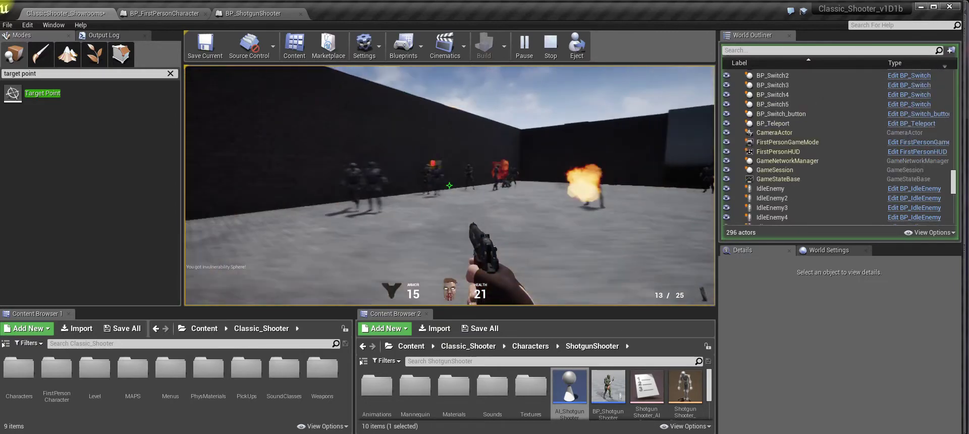
pyautogui.click(258, 100)
pyautogui.click(257, 101)
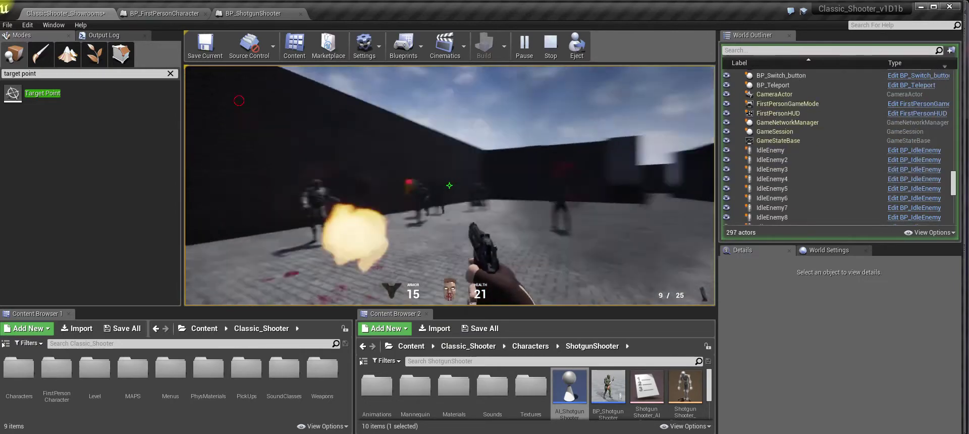
pyautogui.click(283, 101)
pyautogui.click(235, 100)
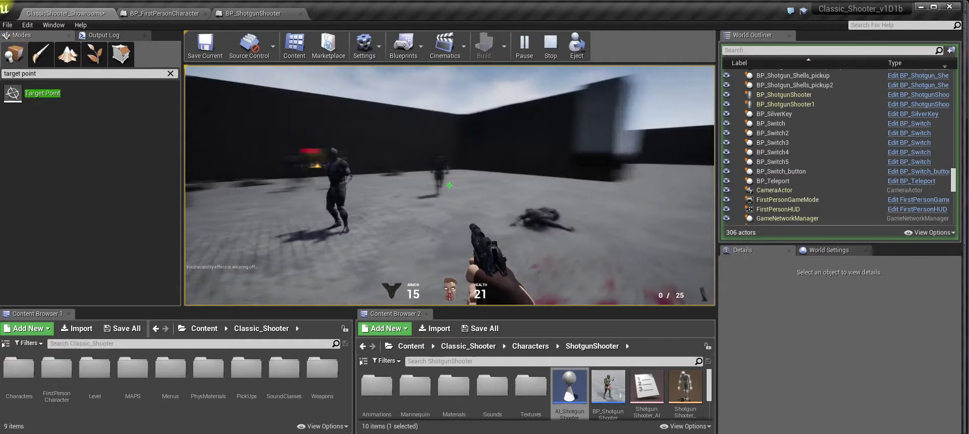
pyautogui.press('Escape')
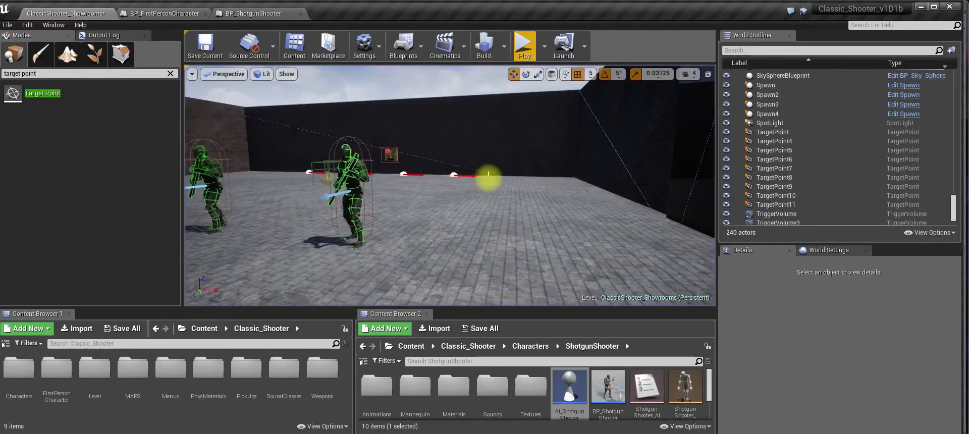
# Start a new play session, switch to bare fists, and pick up the Red Medkit.
pyautogui.hotkey('alt', 'p')
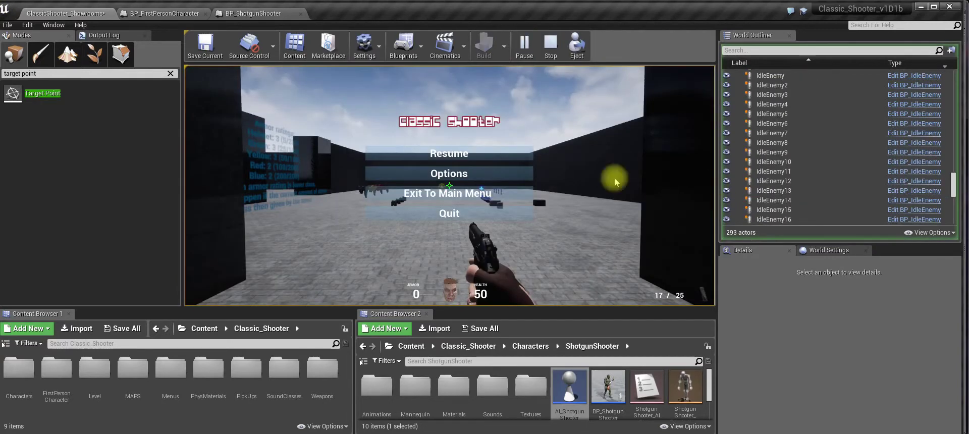
pyautogui.press('w')
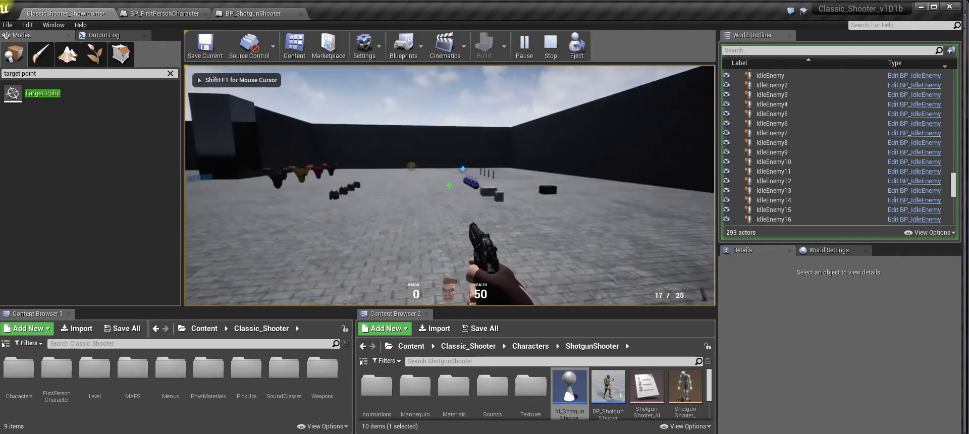
pyautogui.press('w')
pyautogui.press('1')
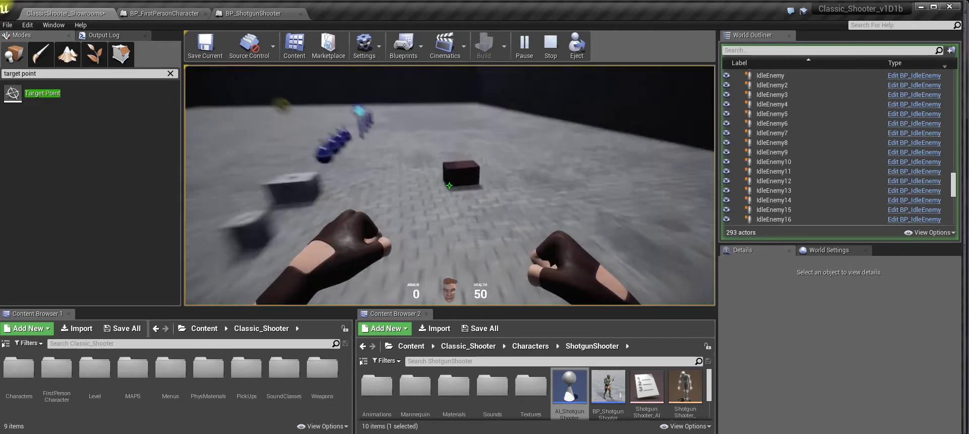
pyautogui.press('2')
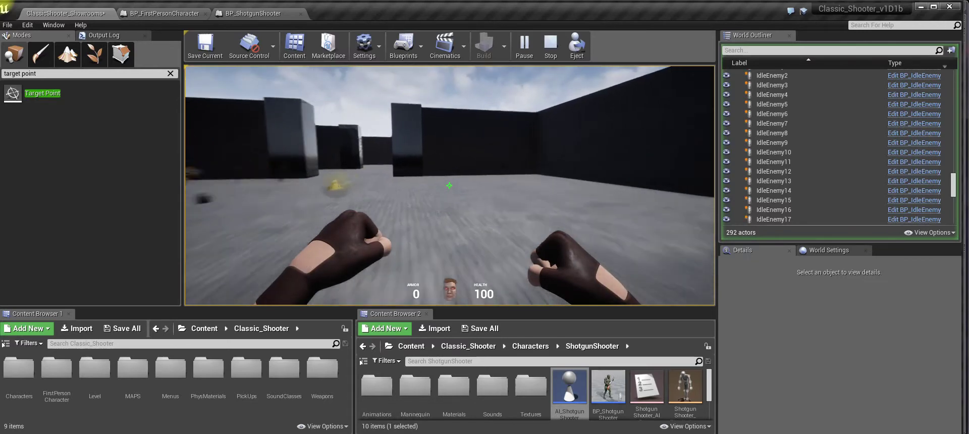
# Run to the enemy area, punch the soldiers with bare fists, collect their drops, and end the play session.
pyautogui.press('w')
pyautogui.press('w')
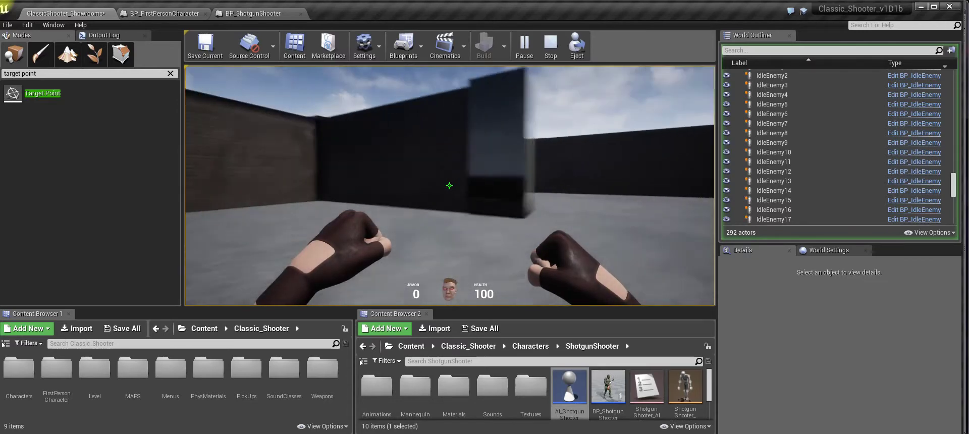
pyautogui.press('w')
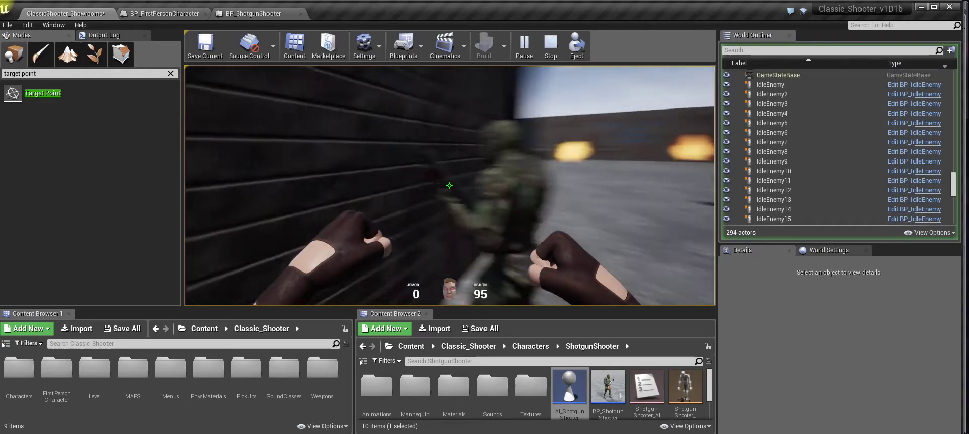
pyautogui.press('w')
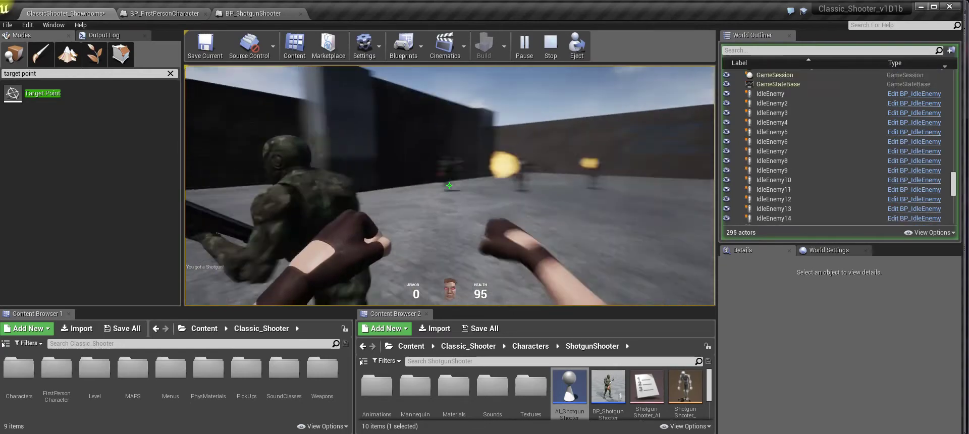
pyautogui.press('w')
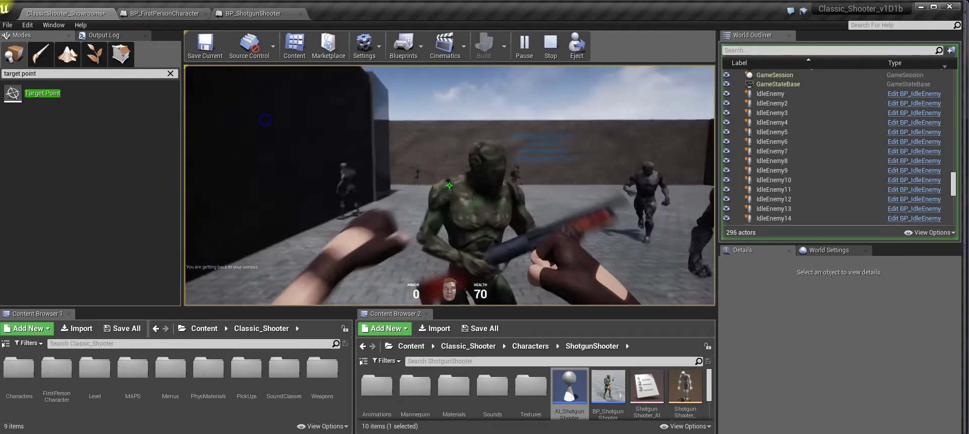
pyautogui.press('w')
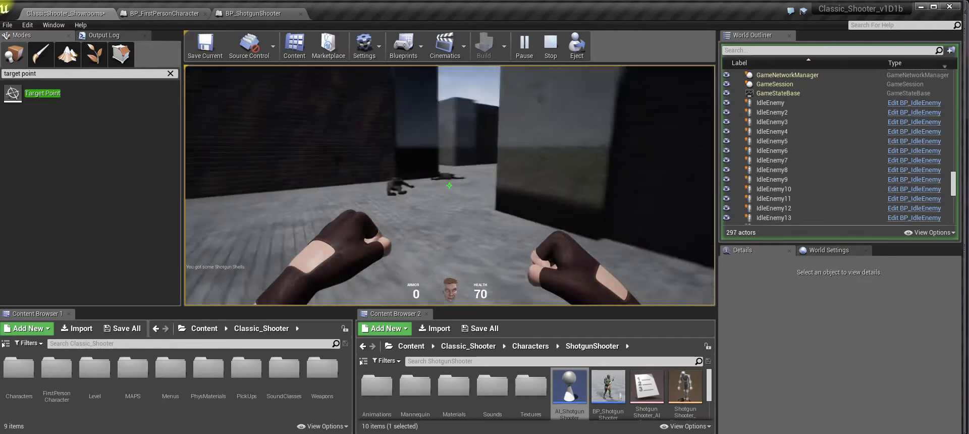
pyautogui.press('w')
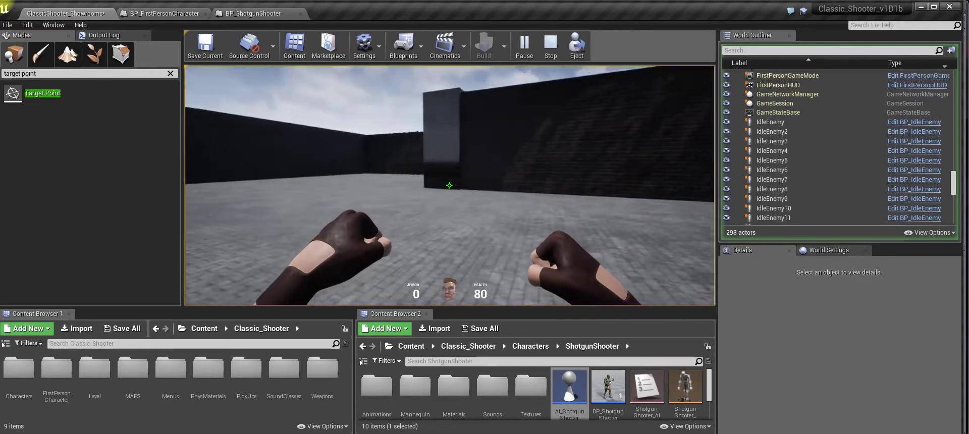
pyautogui.press('Escape')
# Start a new play session, approach the pickups with the pistol, and pick up the Red Medkit.
pyautogui.click(534, 50)
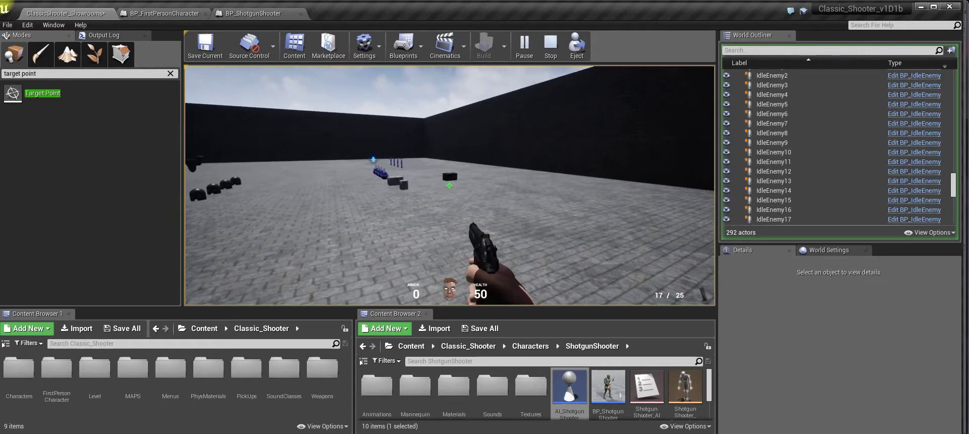
pyautogui.press('w')
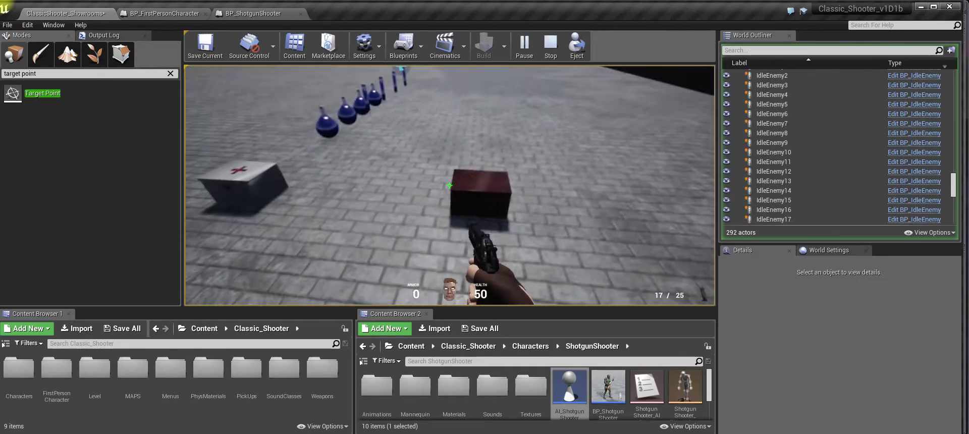
pyautogui.press('s')
pyautogui.press('w')
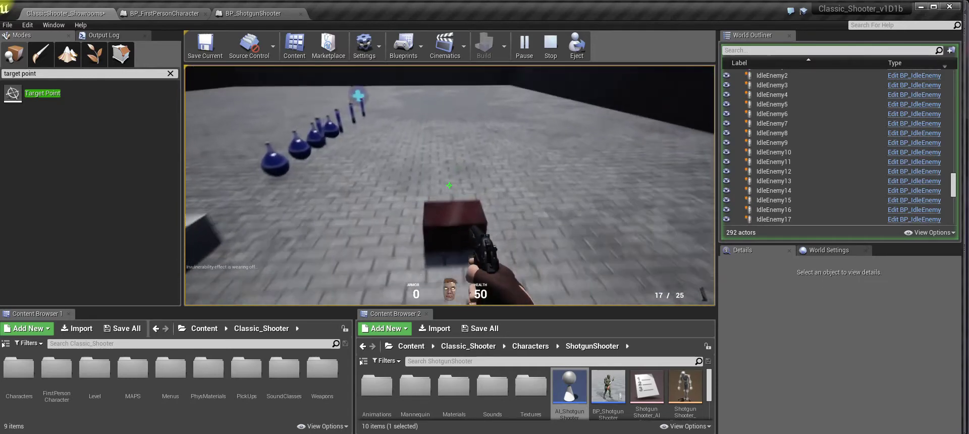
pyautogui.press('w')
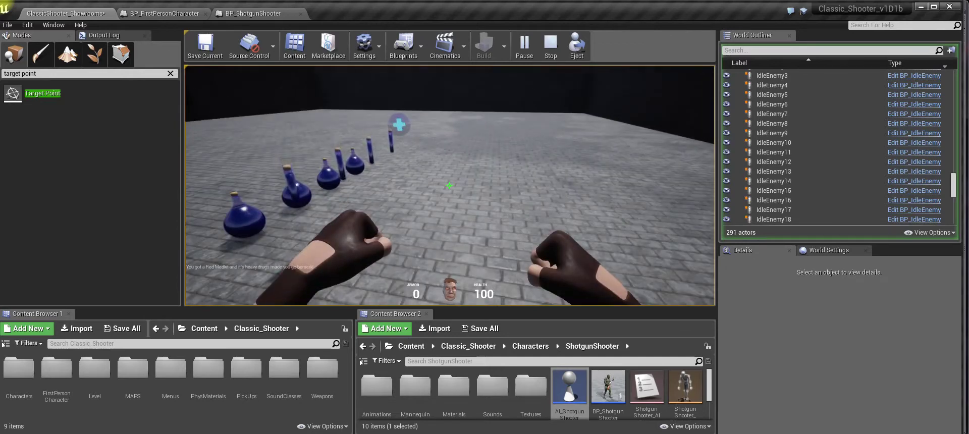
# Run around the pickups room with bare fists, passing the vials and helmets, and end the play session.
pyautogui.press('w')
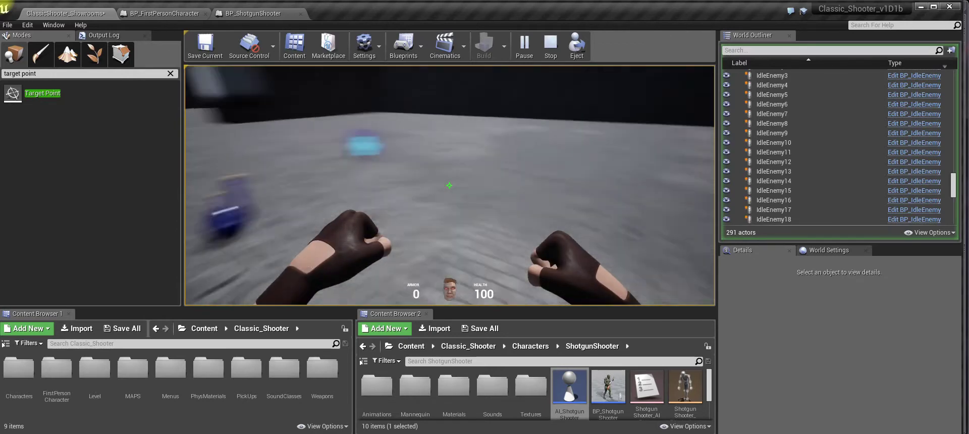
pyautogui.press('w')
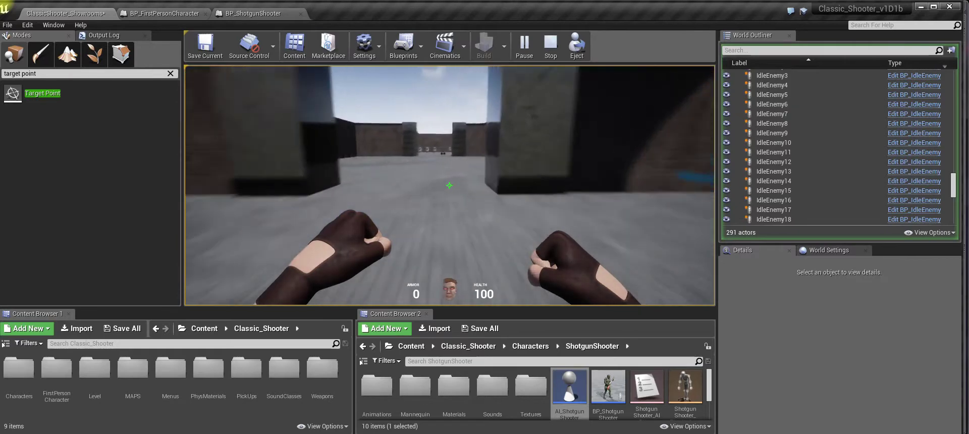
pyautogui.press('w')
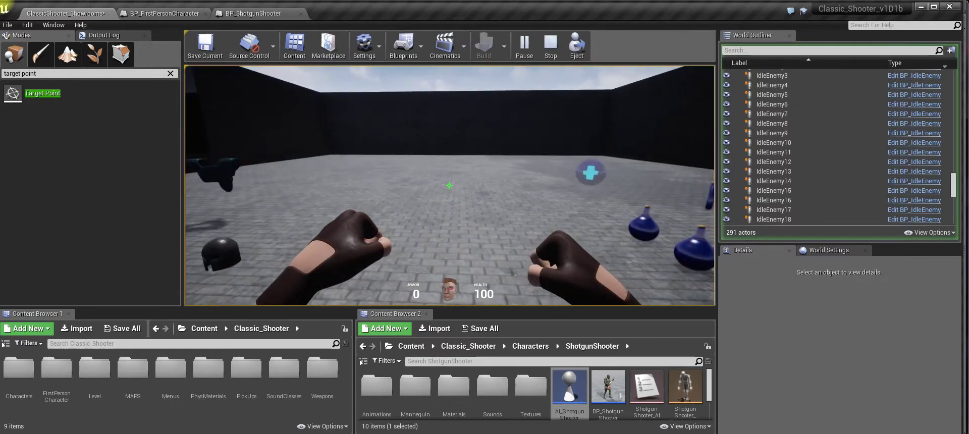
pyautogui.press('Escape')
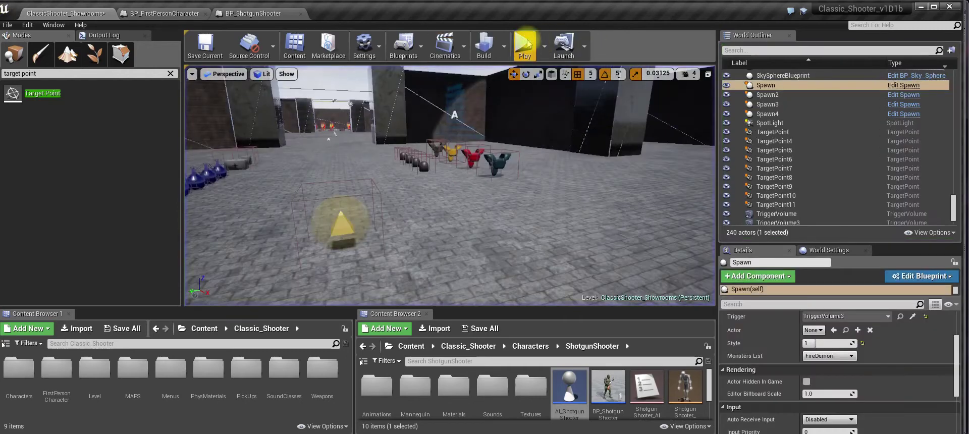
# Start a new play session, run to the pickups, and collect the Invulnerability Sphere and the Red Medkit.
pyautogui.click(526, 45)
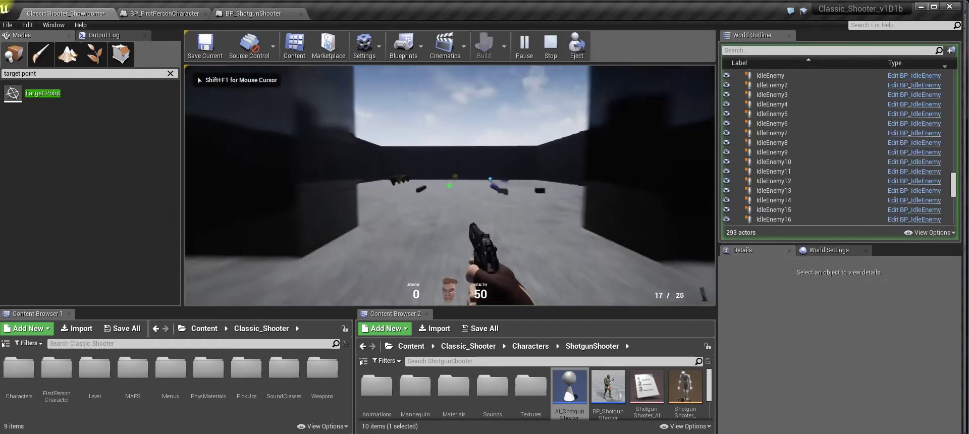
pyautogui.press('w')
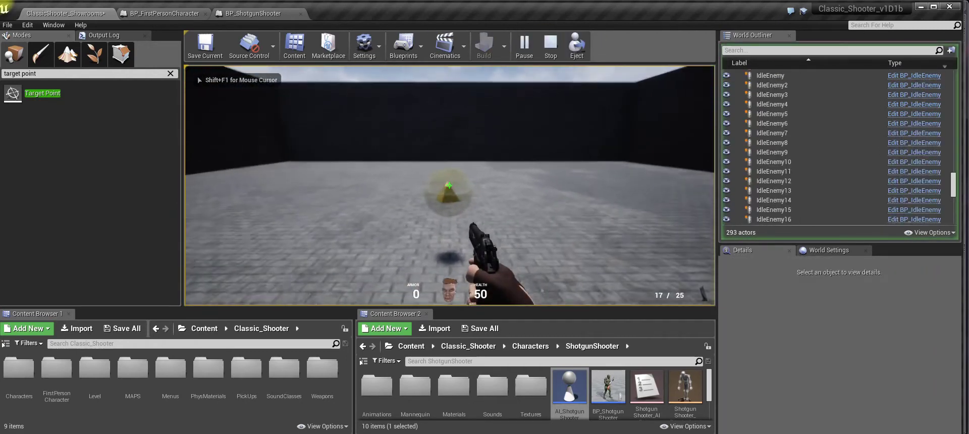
pyautogui.press('s')
pyautogui.press('w')
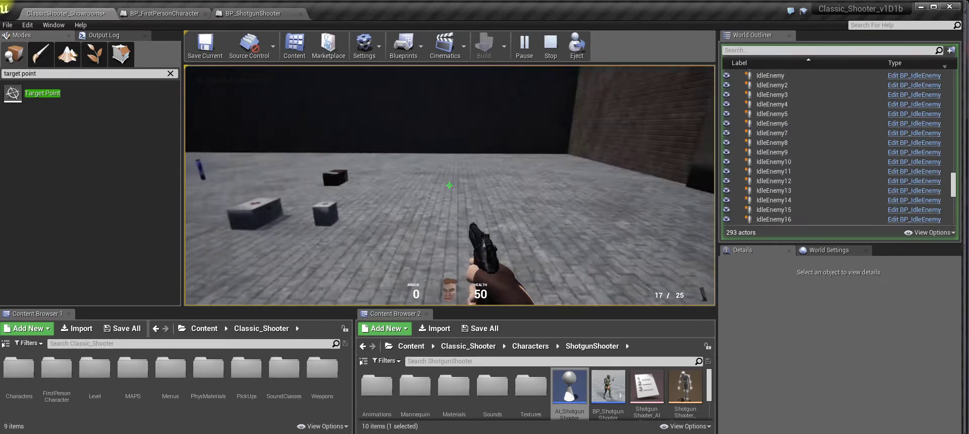
pyautogui.press('w')
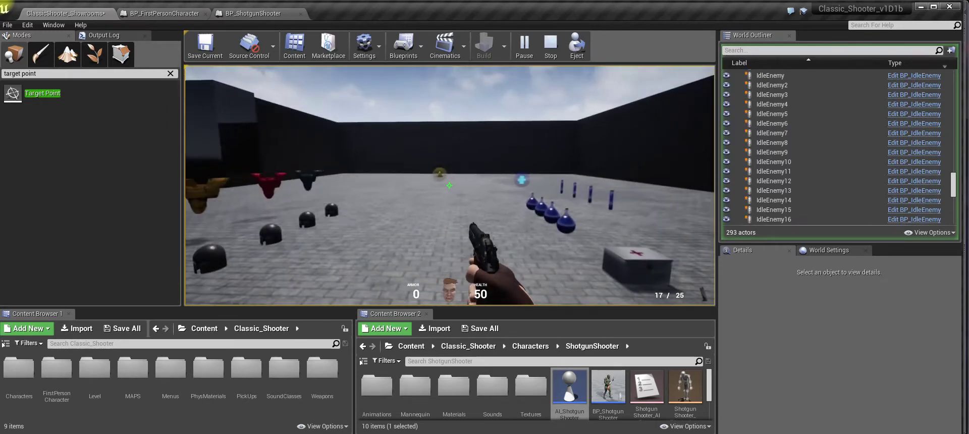
pyautogui.press('w')
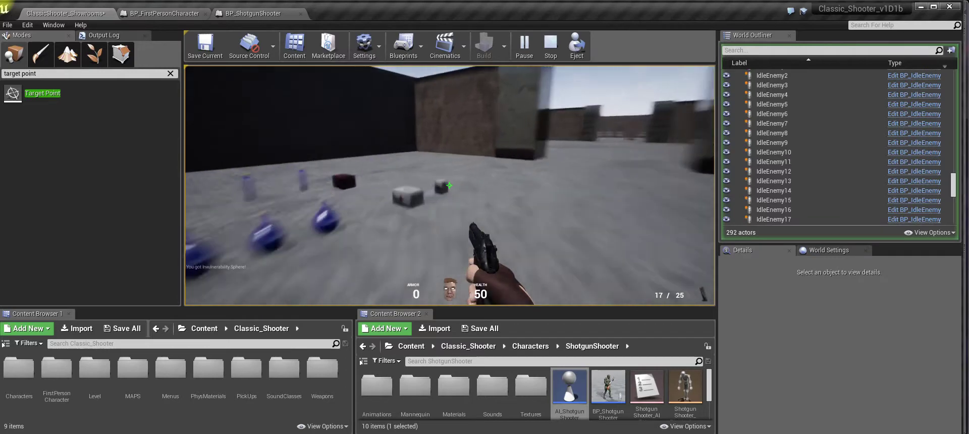
pyautogui.press('w')
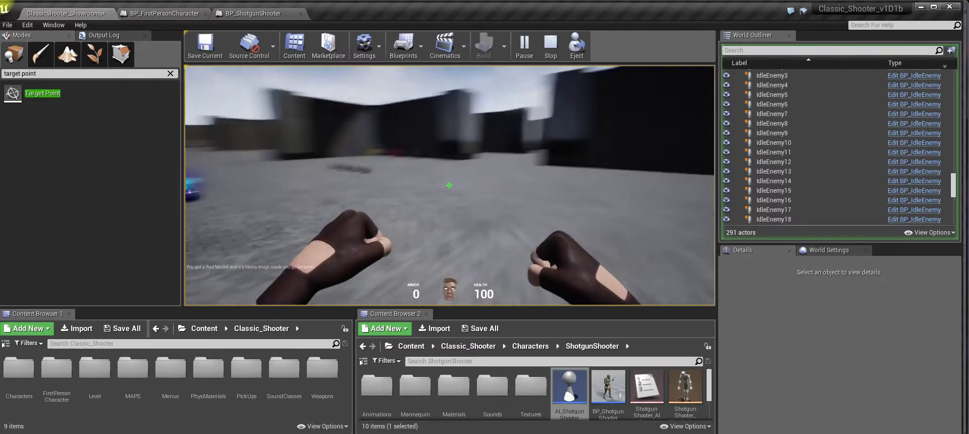
# Switch from fists to the pistol and back to fists while moving around the medkits and vials.
pyautogui.press('2')
pyautogui.press('w')
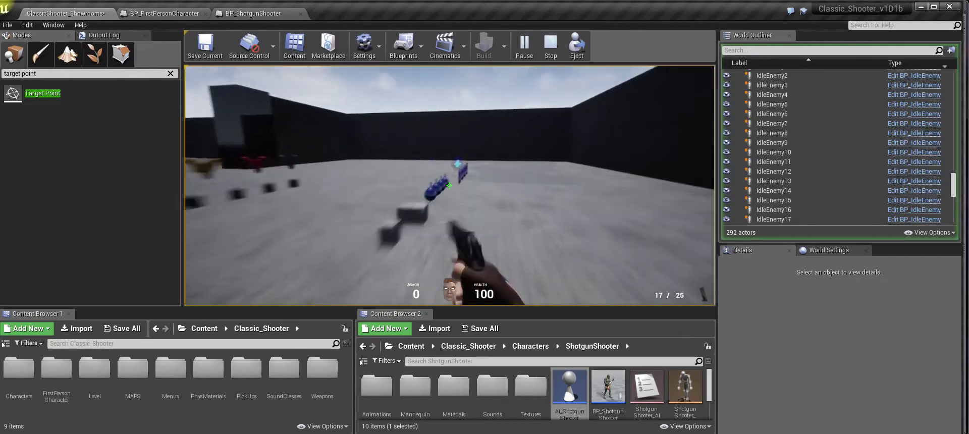
pyautogui.press('s')
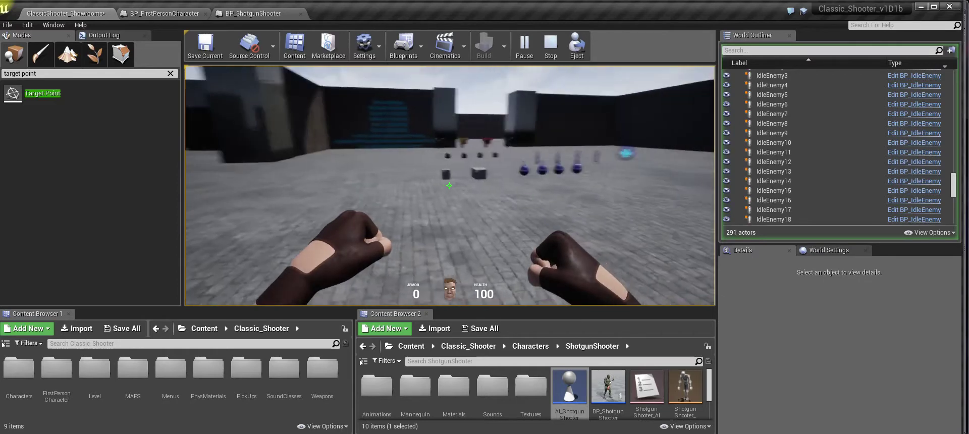
pyautogui.press('a')
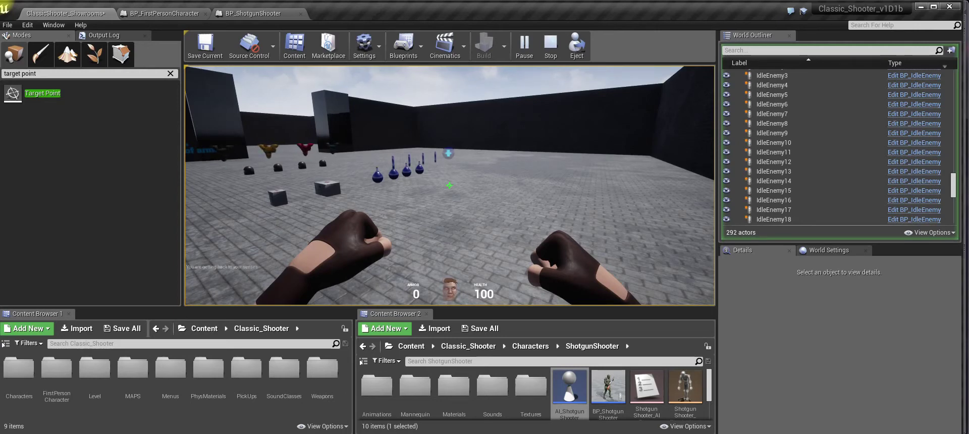
pyautogui.press('w')
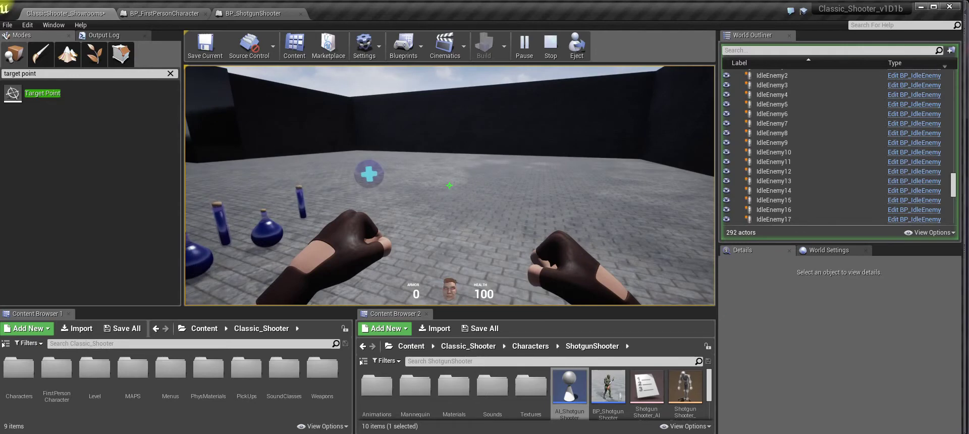
# Run up to the enemy near the pickups room and punch it with bare fists.
pyautogui.press('w')
pyautogui.press('w')
pyautogui.click(191, 121)
pyautogui.click(190, 121)
pyautogui.click(190, 121)
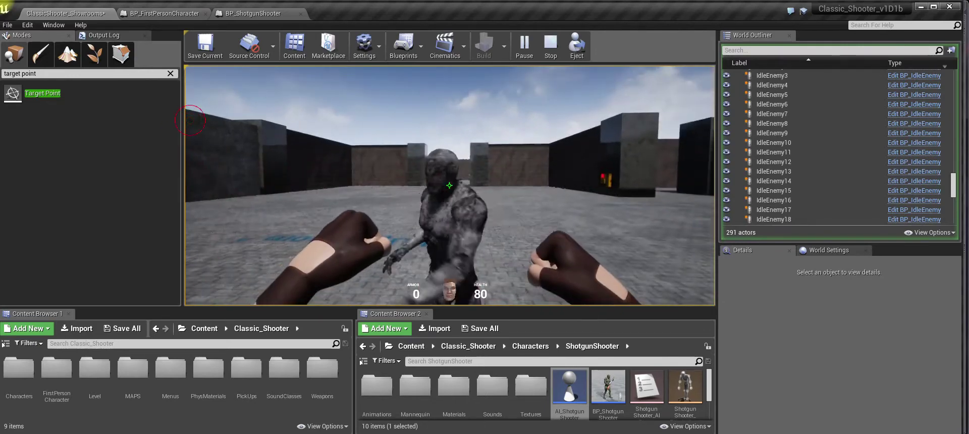
pyautogui.click(191, 121)
# Return to the pickups and collect the Small Medkit, the larger medkit, some vials and the Blue Armor.
pyautogui.press('w')
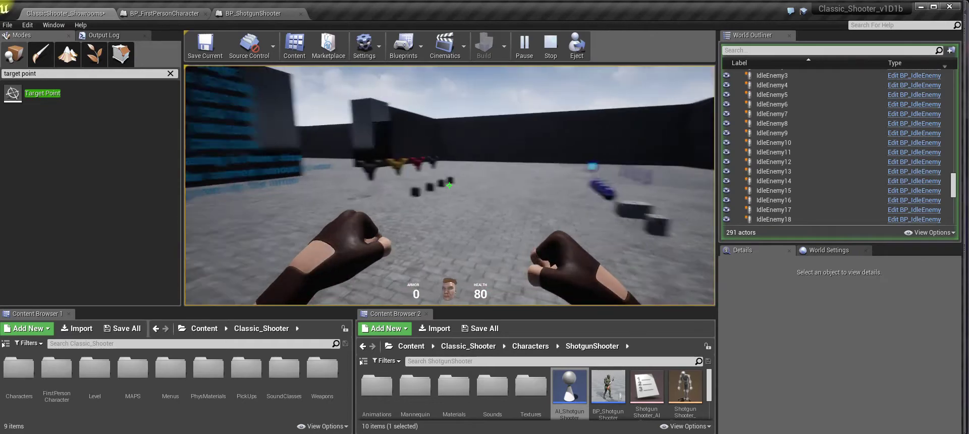
pyautogui.press('w')
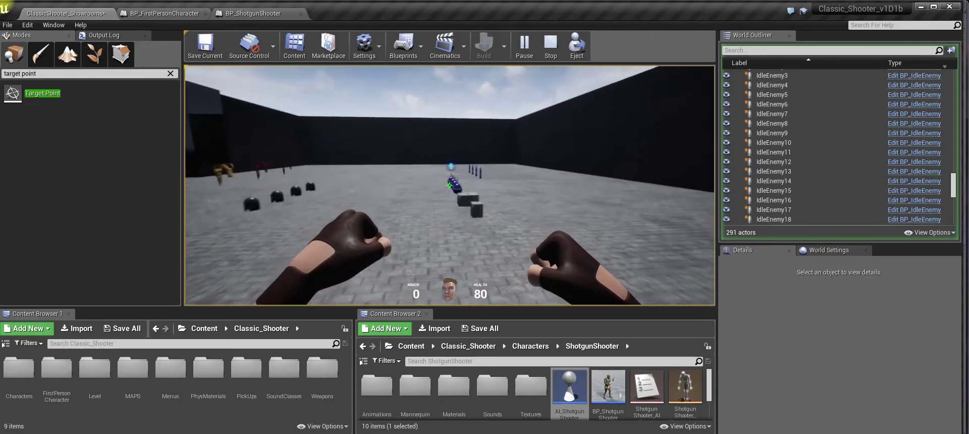
pyautogui.press('w')
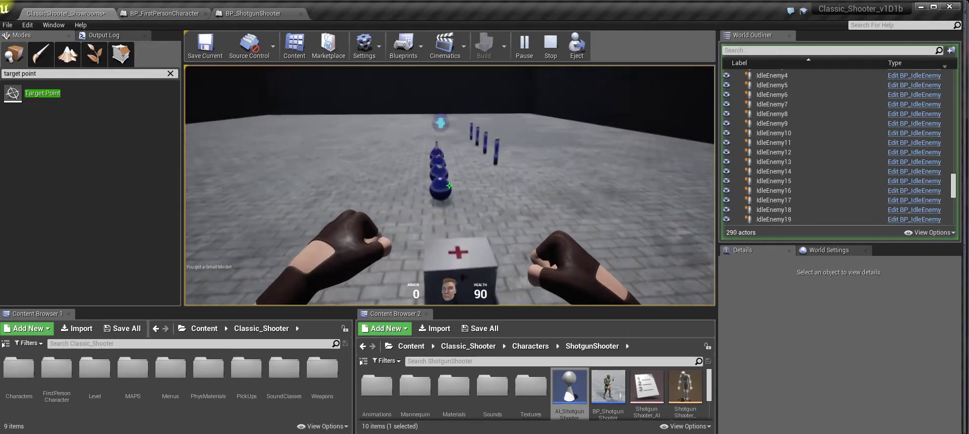
pyautogui.press('w')
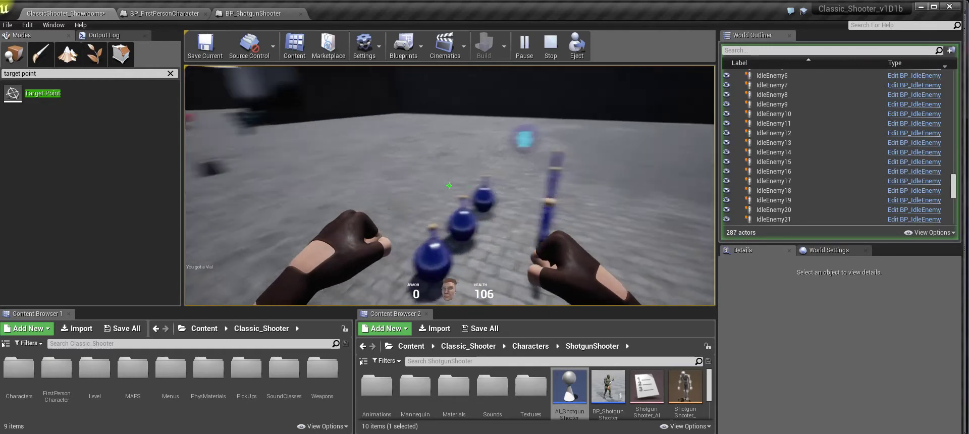
pyautogui.press('w')
pyautogui.press('w')
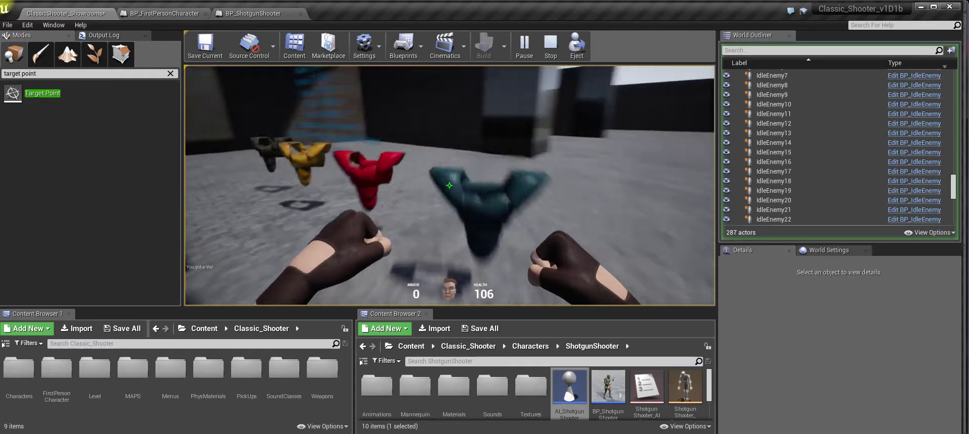
pyautogui.press('w')
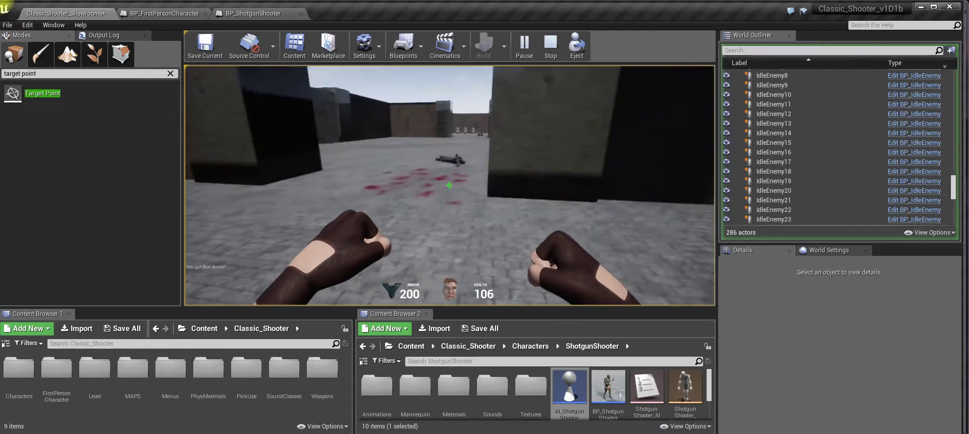
# Go to the enemy's body by the PickUps Room sign, switch to the pistol, and shoot the body.
pyautogui.press('w')
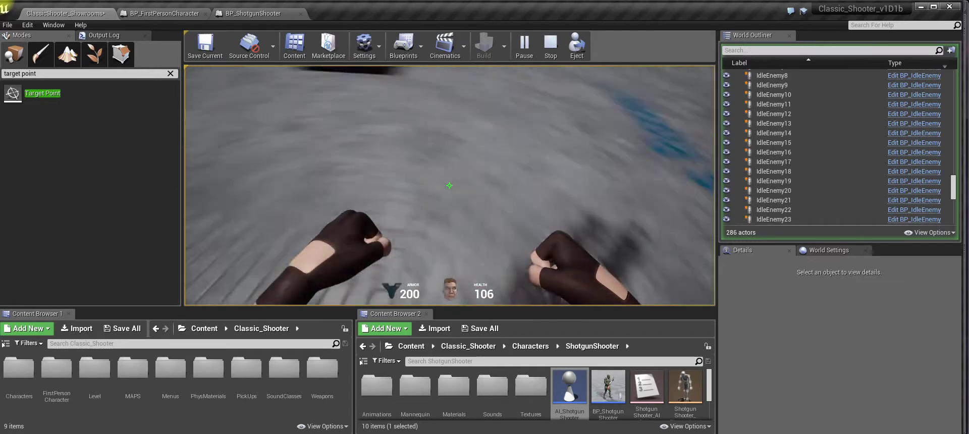
pyautogui.press('2')
pyautogui.press('w')
pyautogui.click(708, 149)
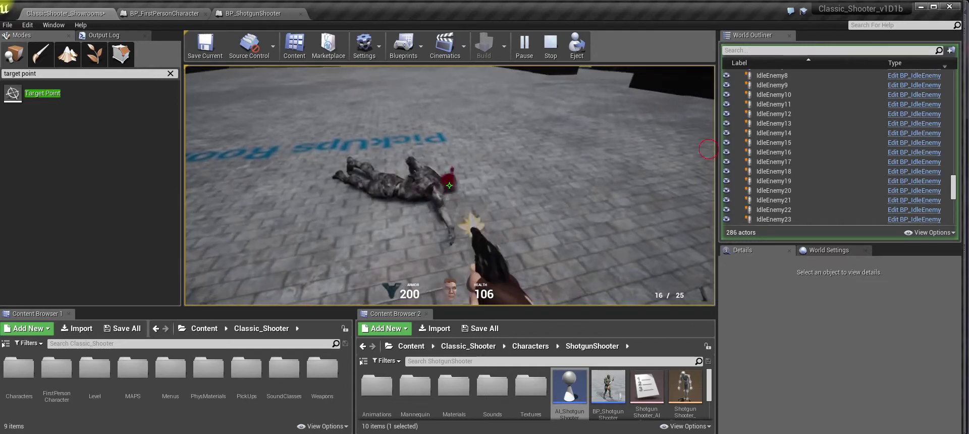
pyautogui.press('s')
pyautogui.click(708, 149)
pyautogui.click(708, 149)
pyautogui.click(685, 135)
# Pick up the MegaHealth, run toward the room's exit, and end the play session.
pyautogui.press('w')
pyautogui.press('w')
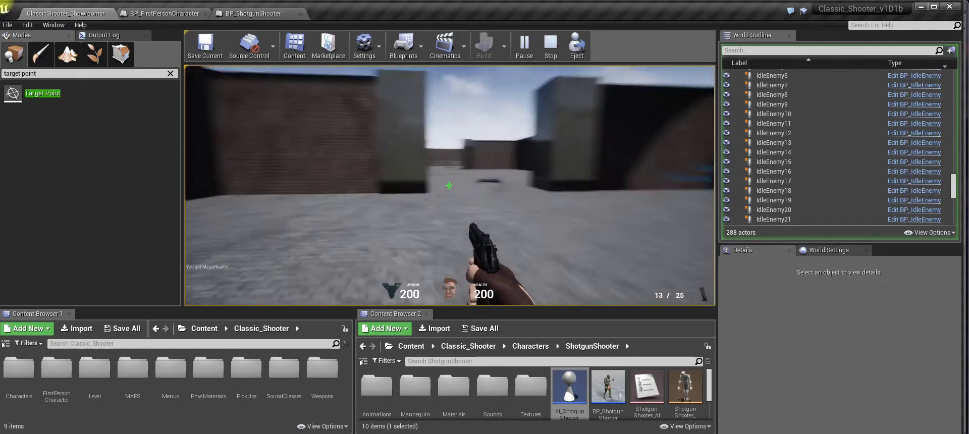
pyautogui.press('Escape')
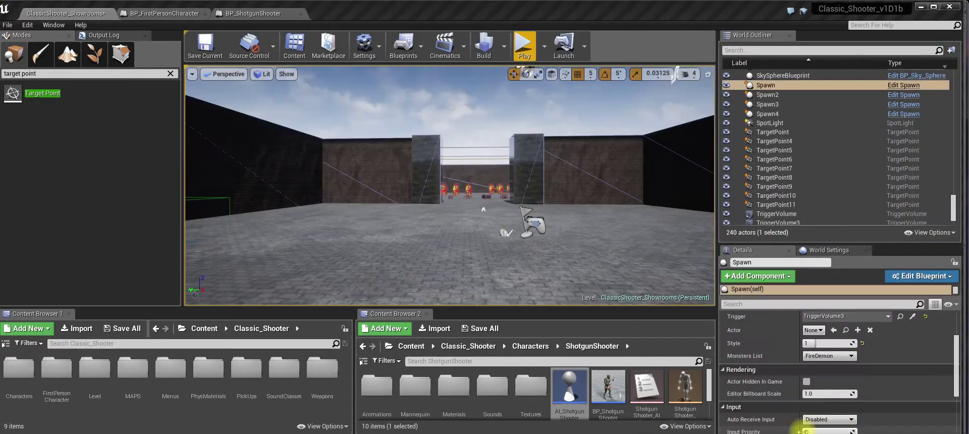
# Start a new play session and run to the Doors Room.
pyautogui.click(523, 46)
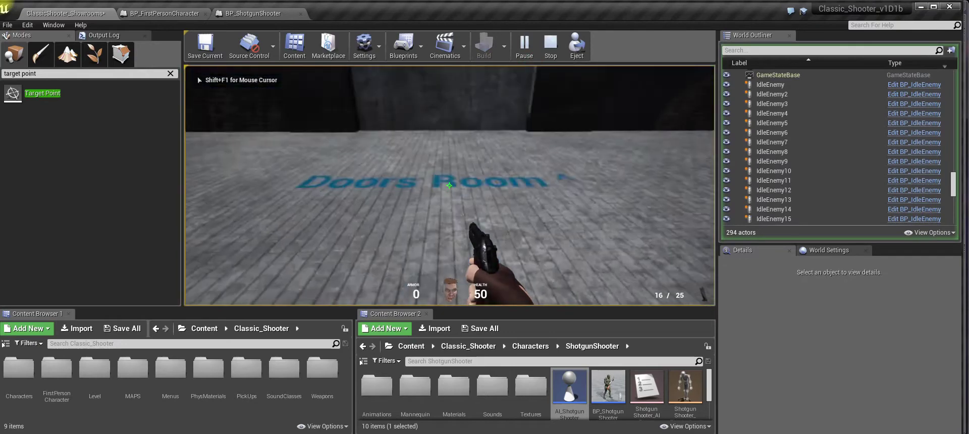
pyautogui.press('w')
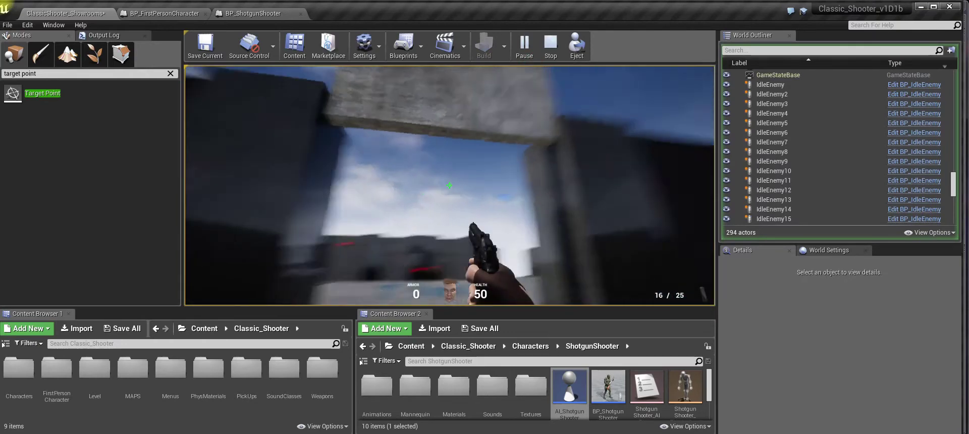
# Walk the character through the open doorway and around the courtyard to examine the running showroom level.
pyautogui.press('w')
pyautogui.press('a')
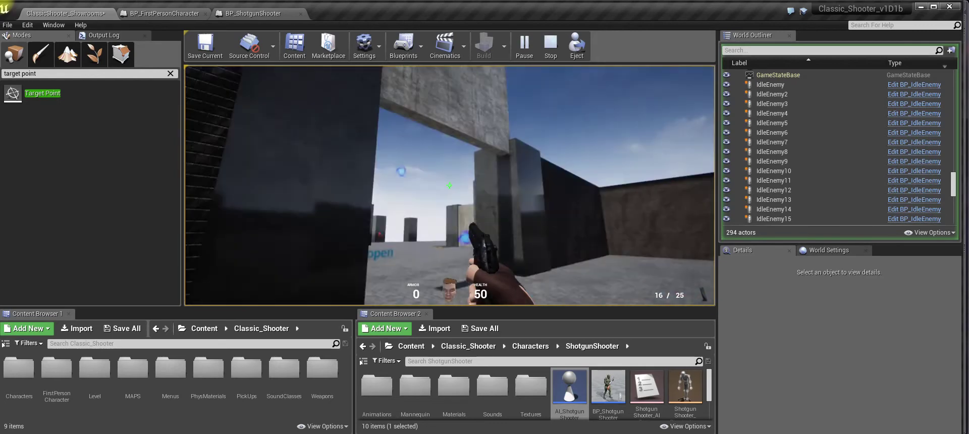
pyautogui.press('w')
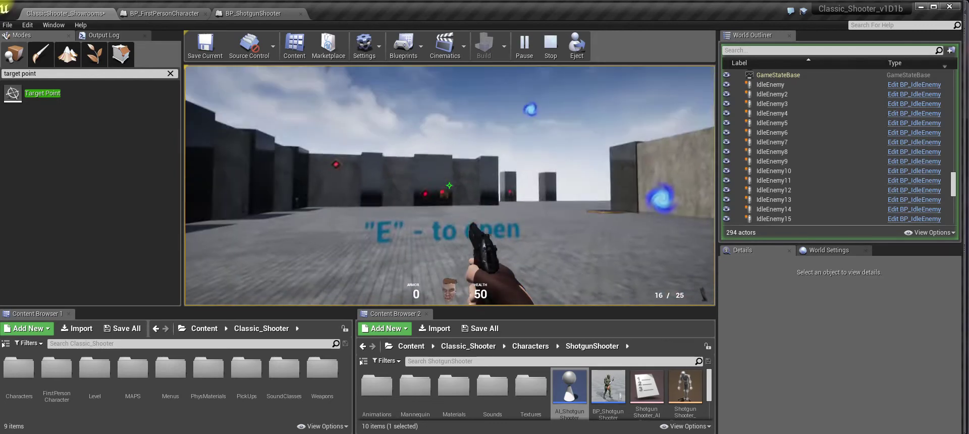
pyautogui.press('w')
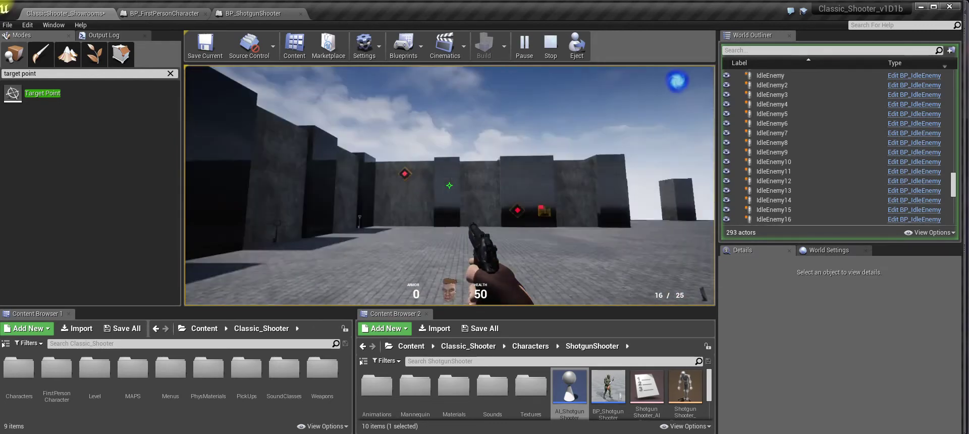
pyautogui.press('w')
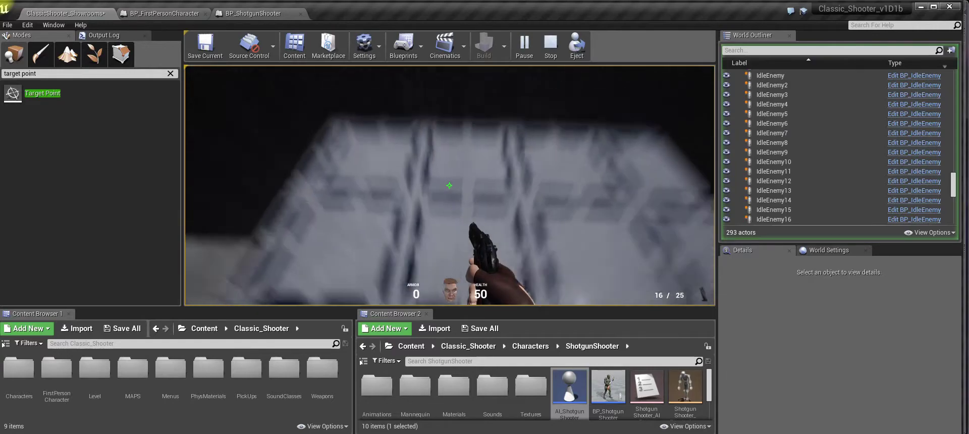
pyautogui.press('w')
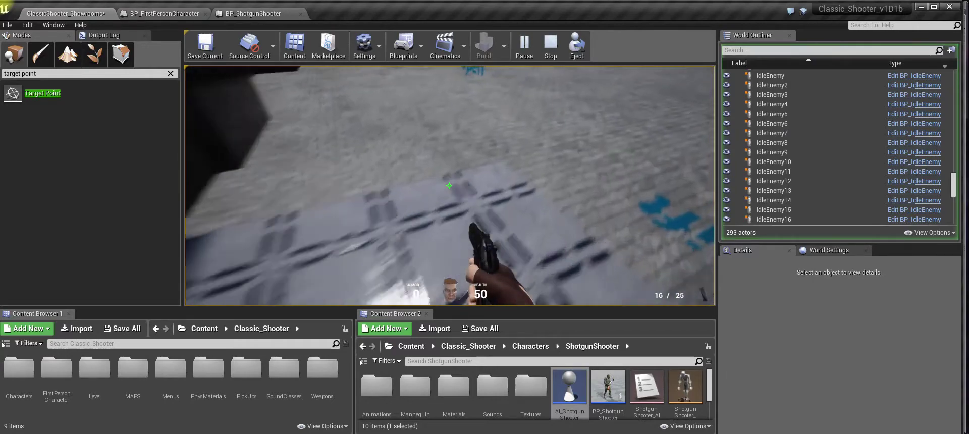
pyautogui.press('w')
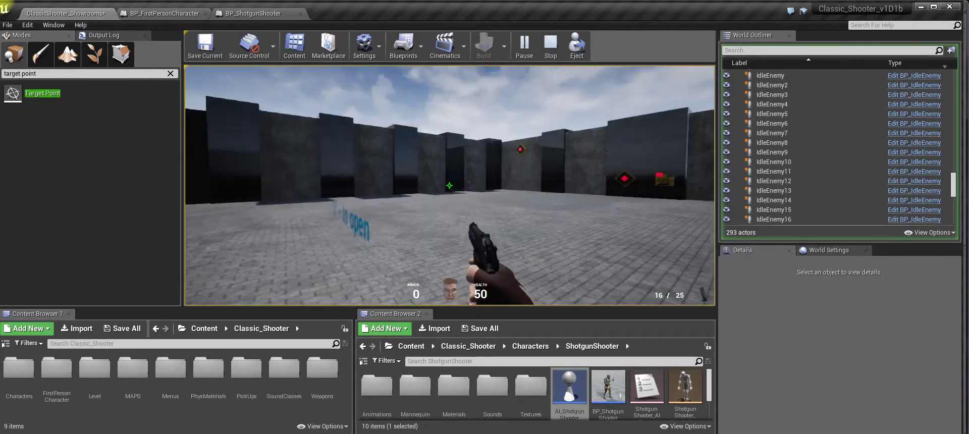
pyautogui.press('w')
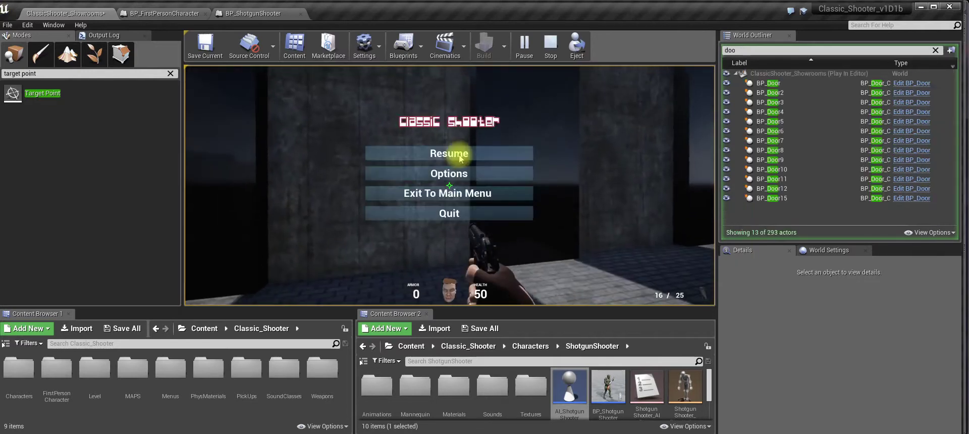
# Resume the paused game, continue exploring the courtyard, and stop the play session.
pyautogui.click(452, 154)
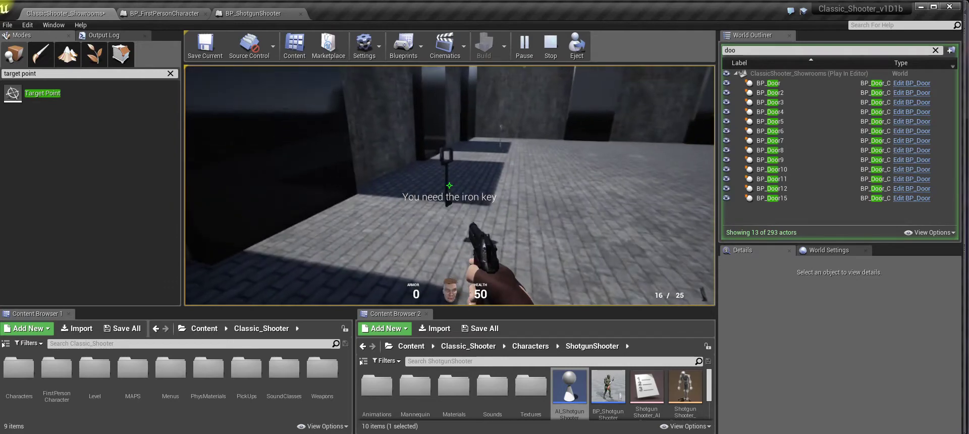
pyautogui.press('d')
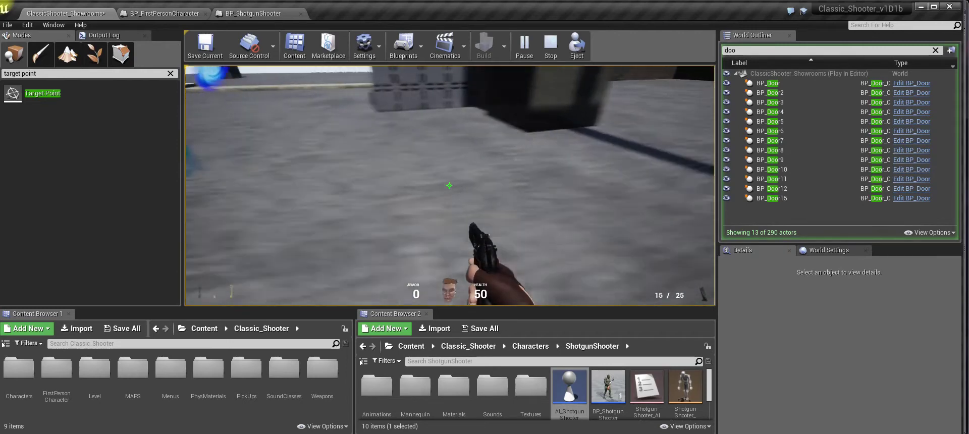
pyautogui.press('Escape')
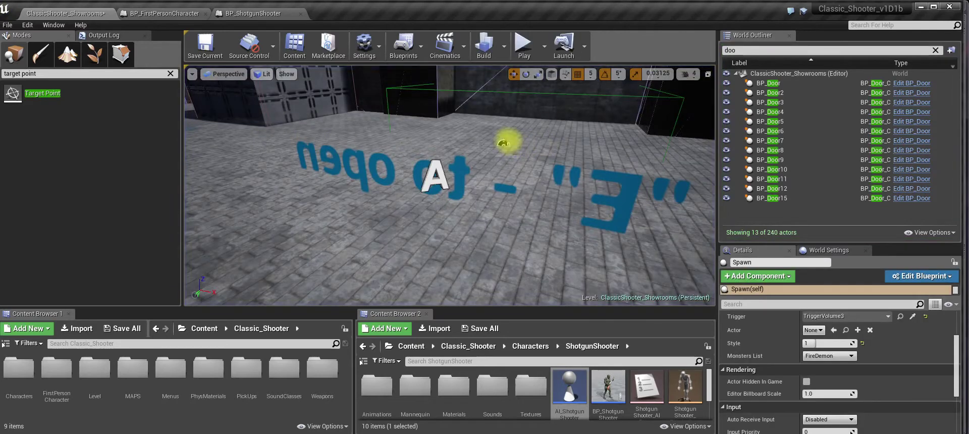
# Playtest the level from the existing target point area, walk toward the teleport pad by the concrete wall, and stop the session.
pyautogui.click(505, 142)
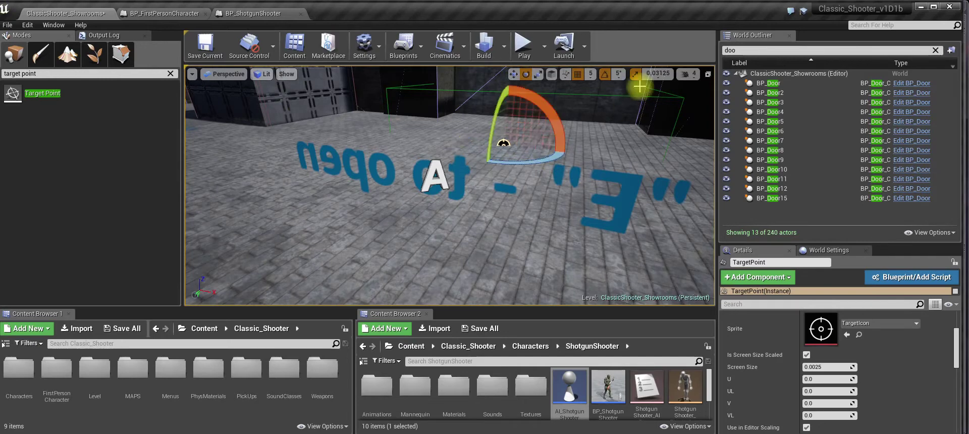
pyautogui.click(523, 49)
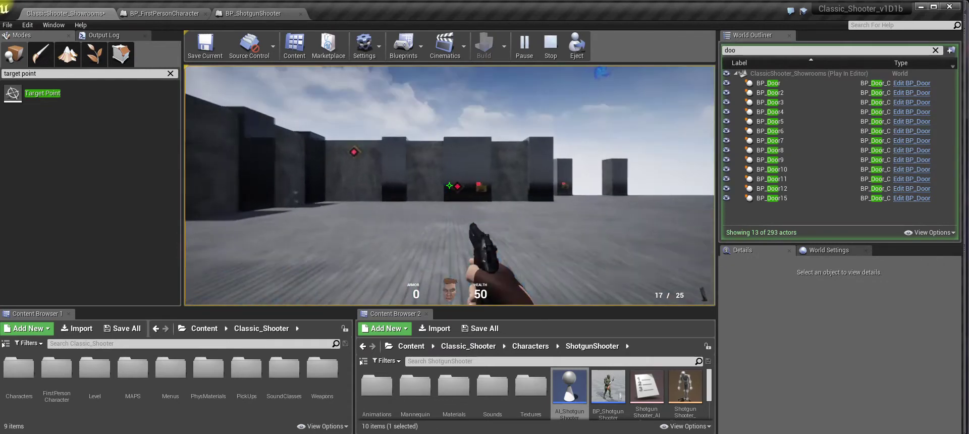
pyautogui.press('w')
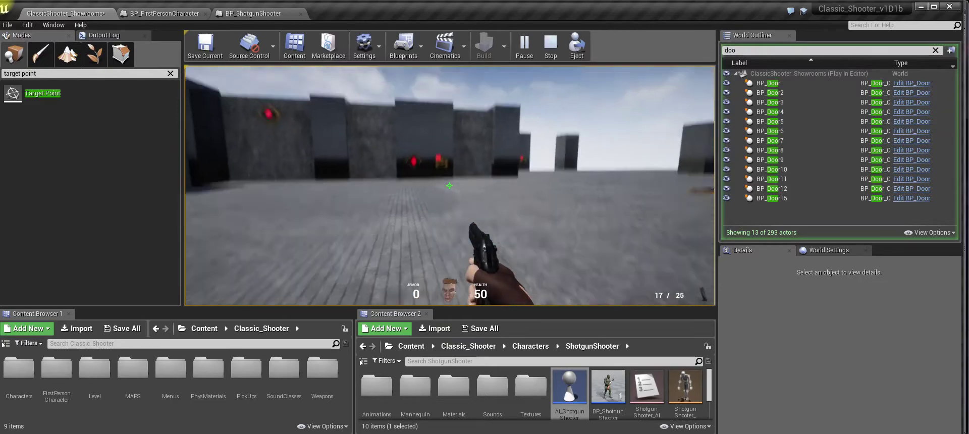
pyautogui.press('w')
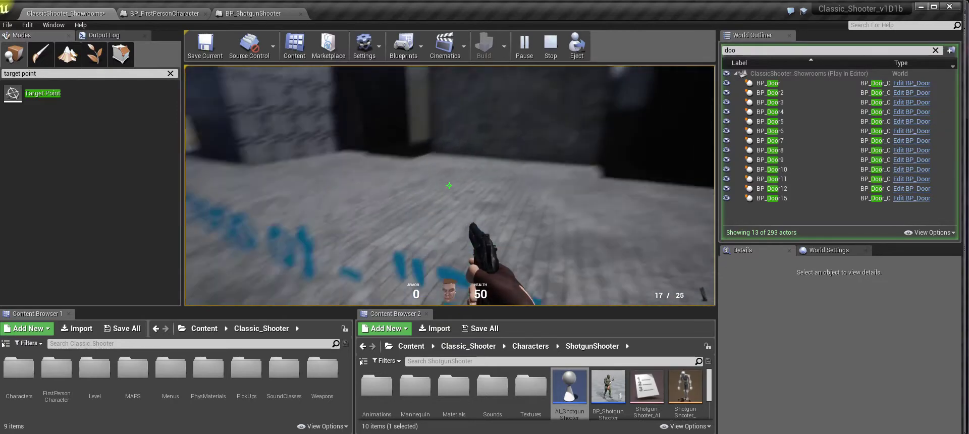
pyautogui.press('w')
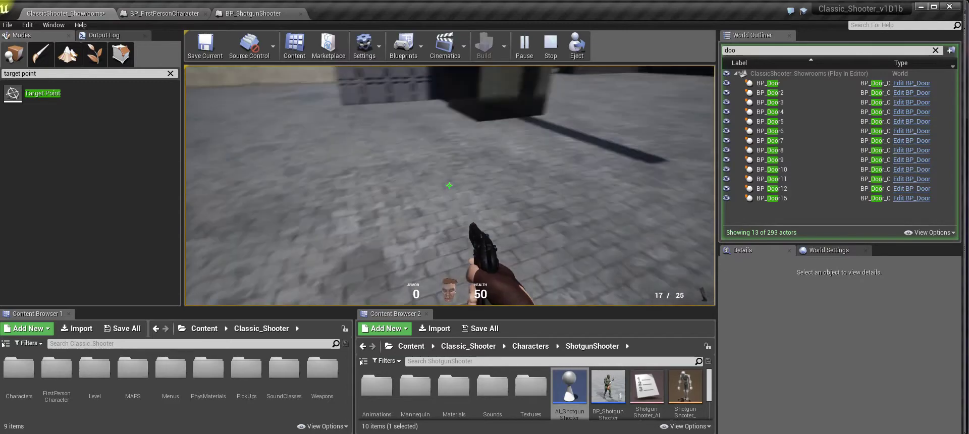
pyautogui.press('s')
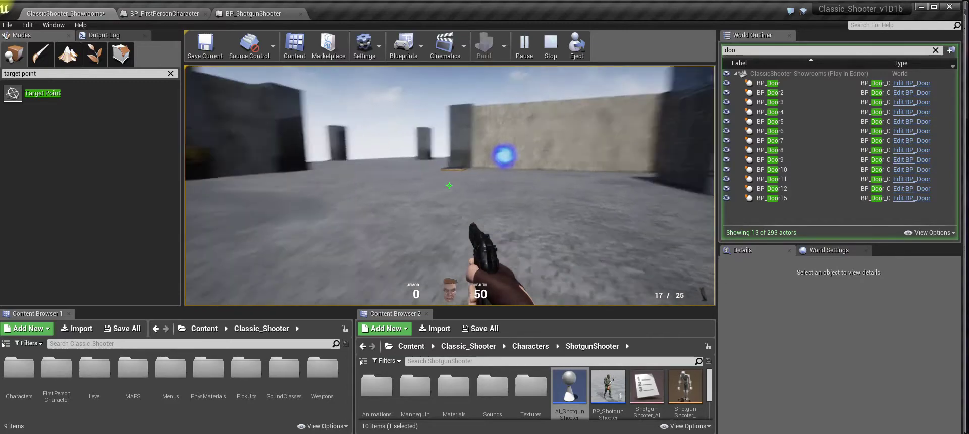
pyautogui.press('w')
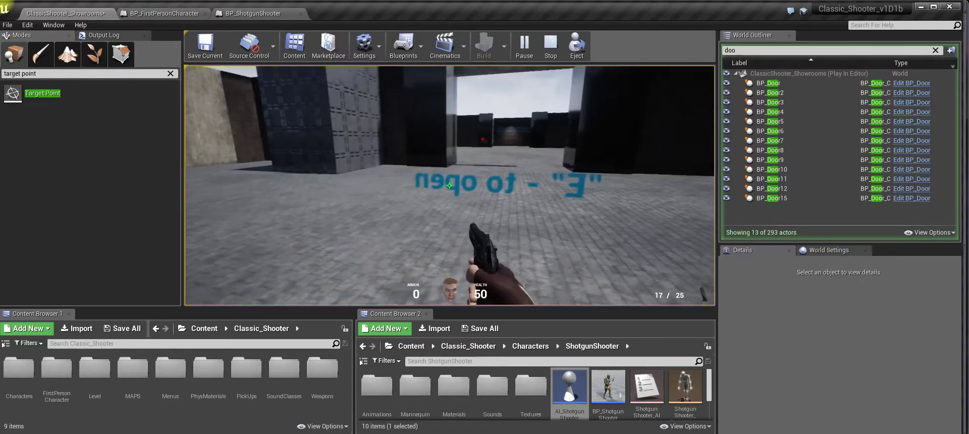
pyautogui.press('w')
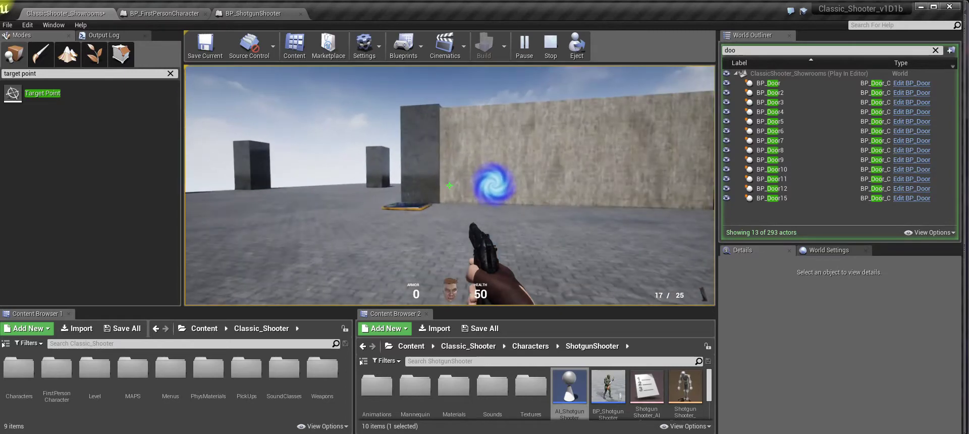
pyautogui.press('Escape')
# Place a new target point on the floor in front of the teleport pad, at about X -795, Y 3030, Z 180 cm.
pyautogui.click(415, 204)
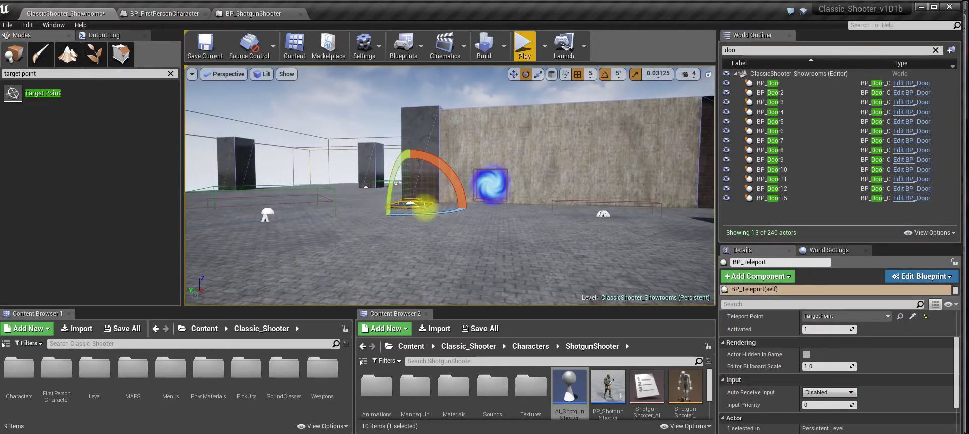
pyautogui.scroll(1, 842, 338)
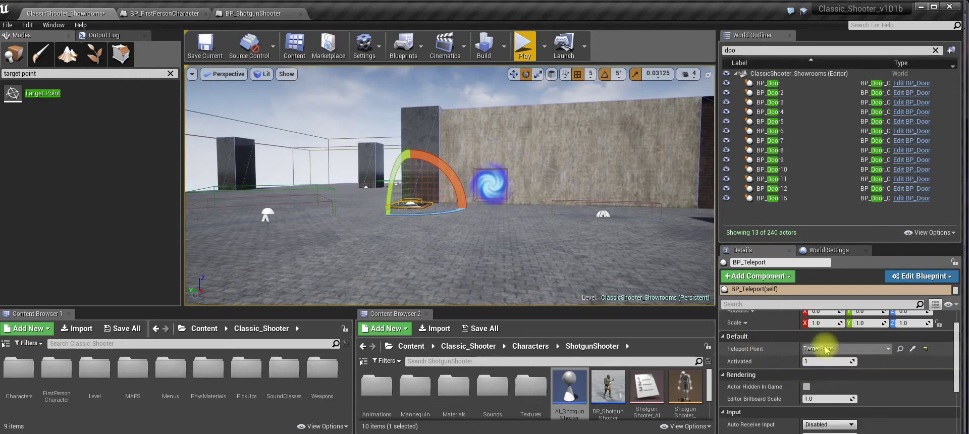
pyautogui.moveTo(27, 92); pyautogui.dragTo(389, 244)
pyautogui.scroll(-2, 907, 359)
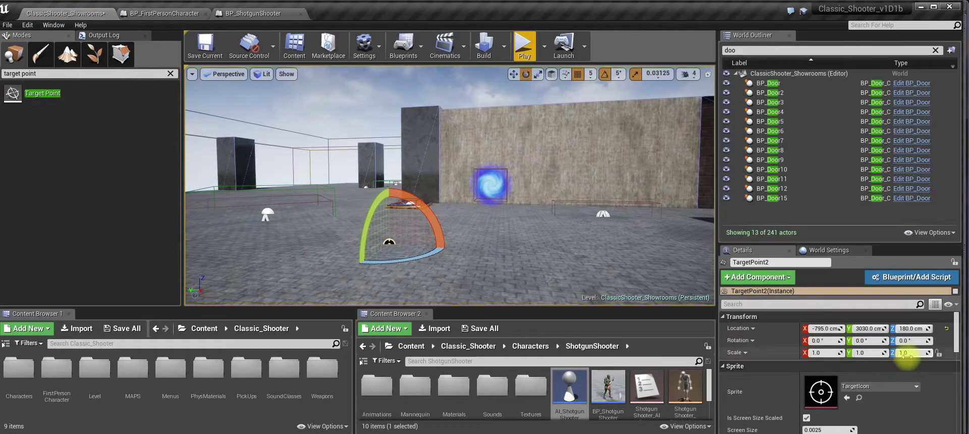
pyautogui.moveTo(442, 200); pyautogui.dragTo(442, 200, button='right')
pyautogui.press('d')
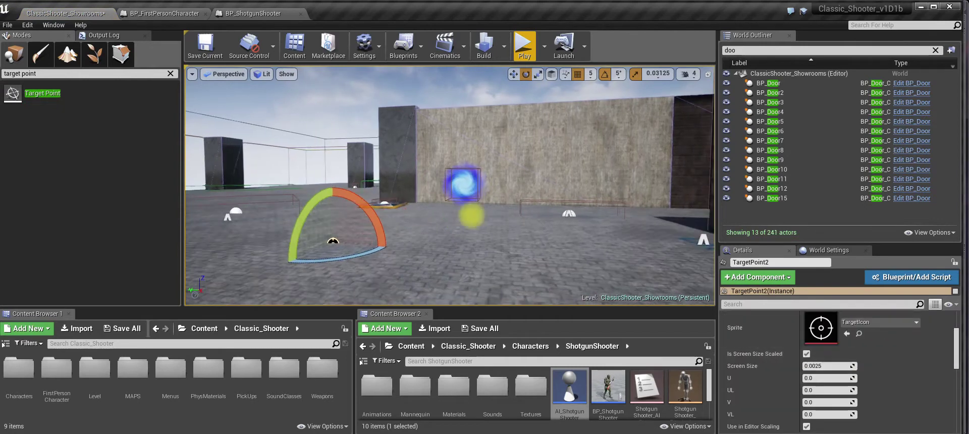
# Pick the newly placed target point as the teleport pad's Teleport Point, and ready that point for moving.
pyautogui.click(394, 205)
pyautogui.scroll(2, 909, 343)
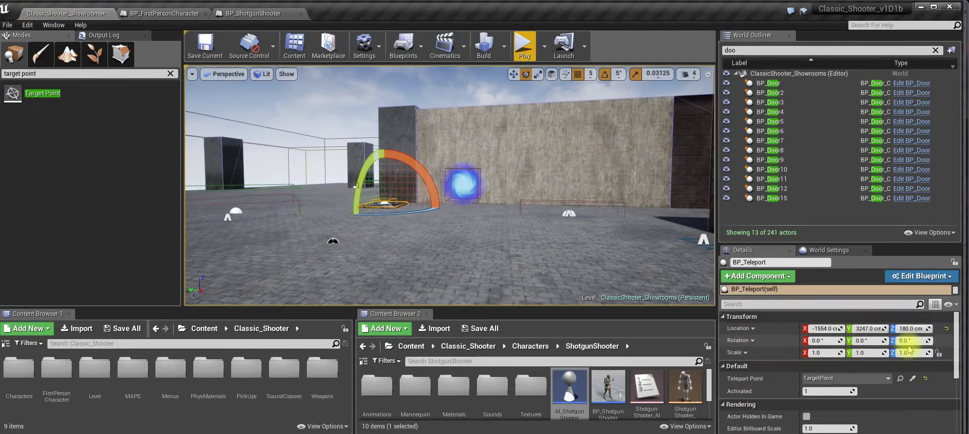
pyautogui.click(913, 379)
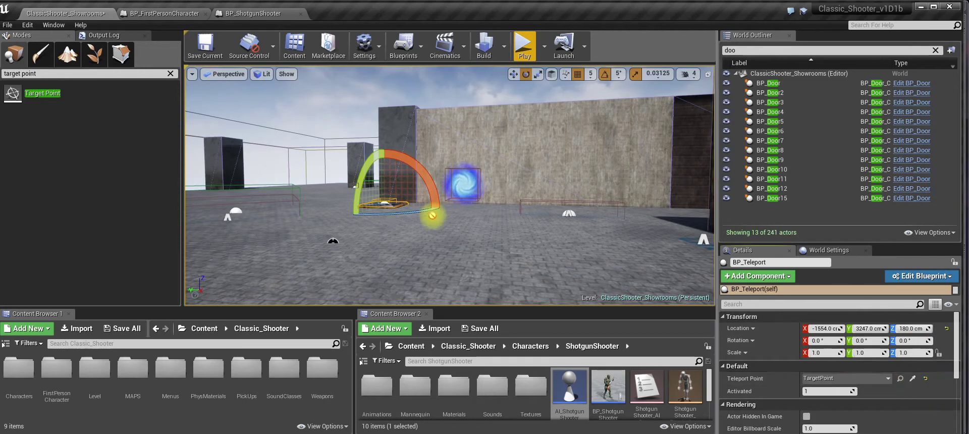
pyautogui.click(334, 240)
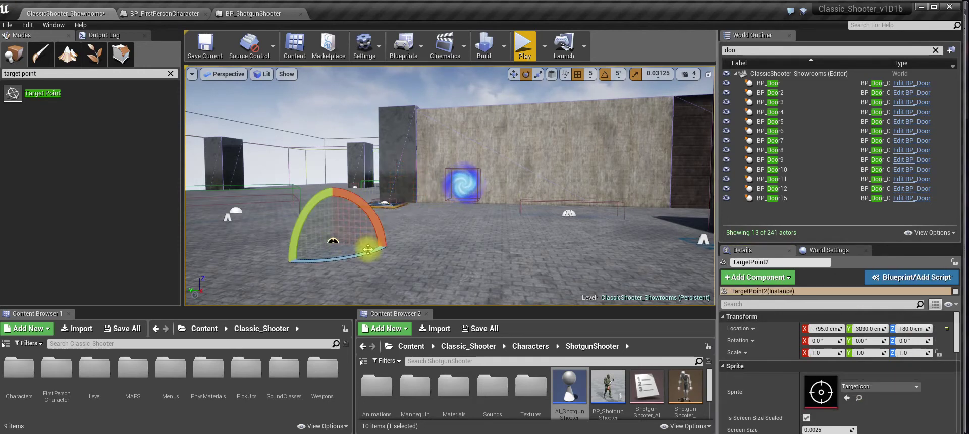
pyautogui.press('w')
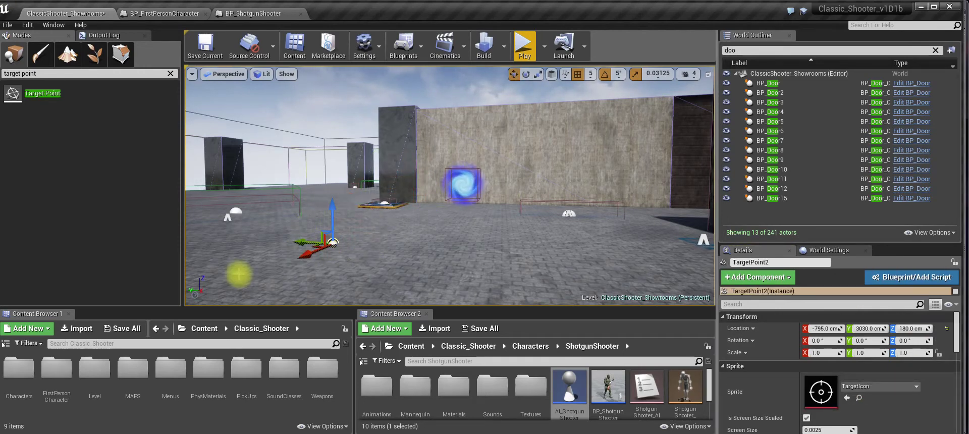
# Playtest the teleport by walking the character past the blue portal to the pad, and stop the session.
pyautogui.click(525, 53)
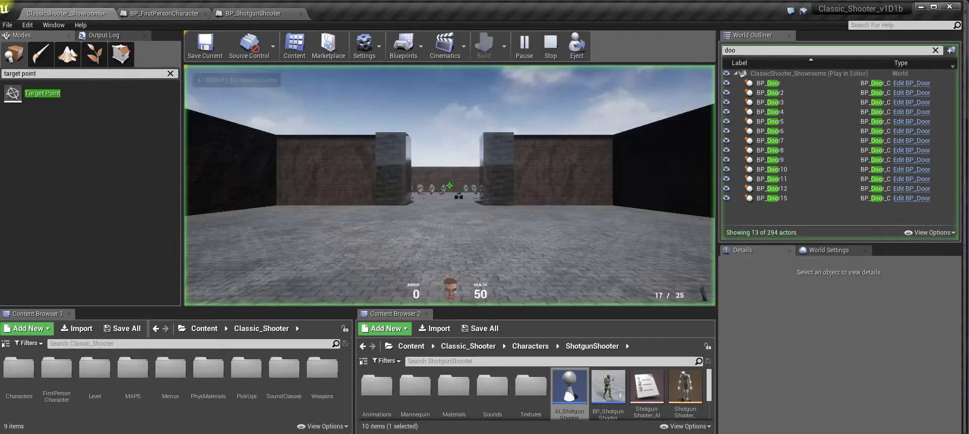
pyautogui.press('w')
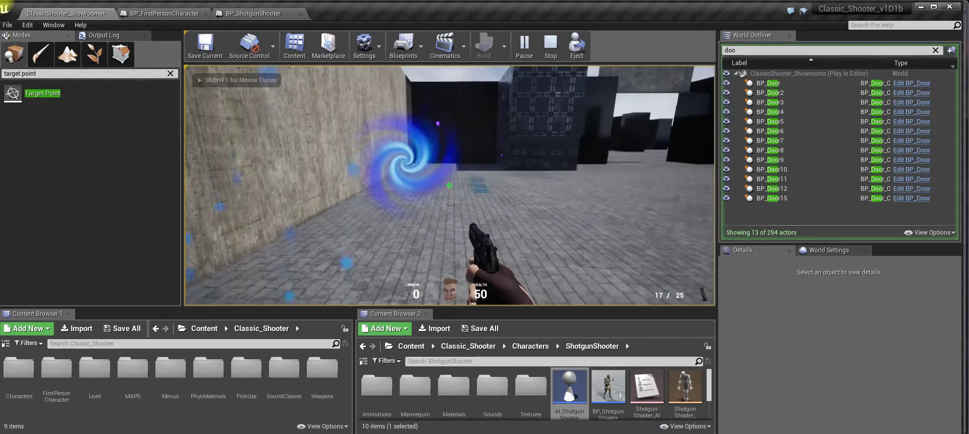
pyautogui.press('s')
pyautogui.press('w')
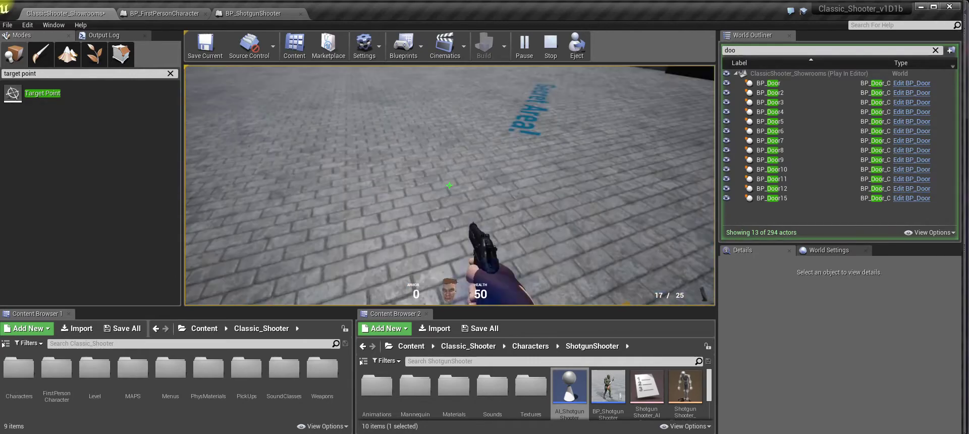
pyautogui.press('Escape')
# Raise the target point in front of the teleport pad slightly, to about Z 182 cm.
pyautogui.scroll(-5, 465, 212)
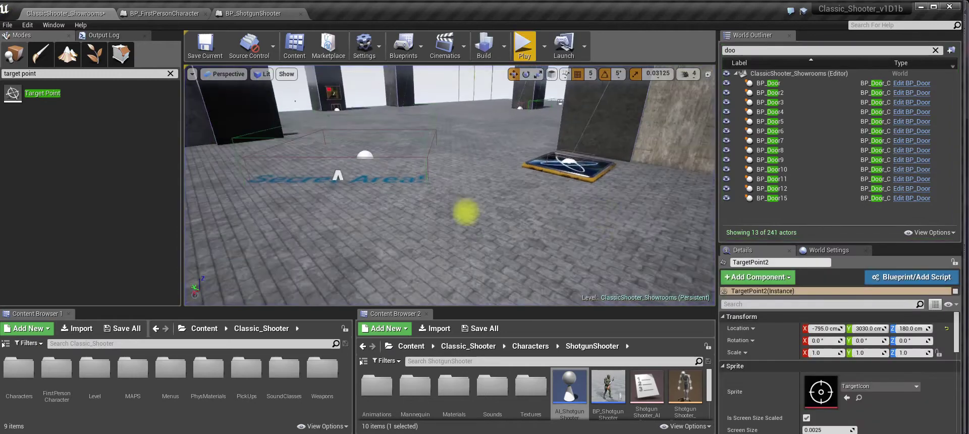
pyautogui.moveTo(470, 202); pyautogui.dragTo(463, 203, button='right')
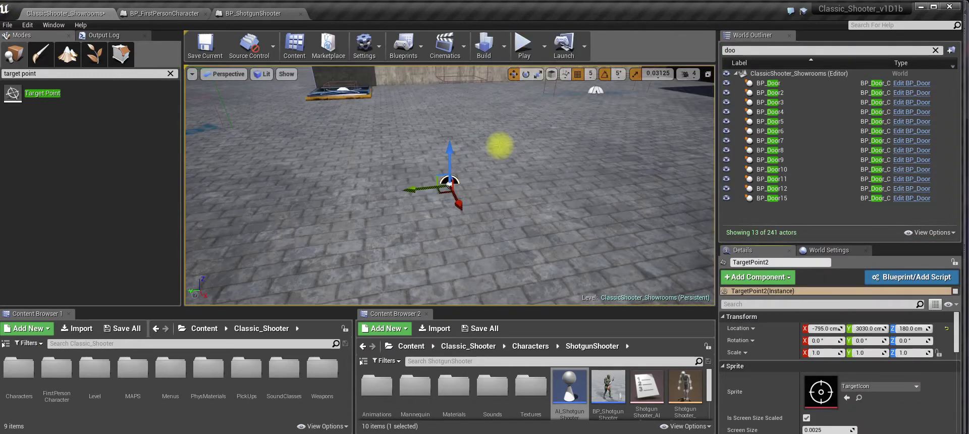
pyautogui.moveTo(469, 146); pyautogui.dragTo(468, 144, button='right')
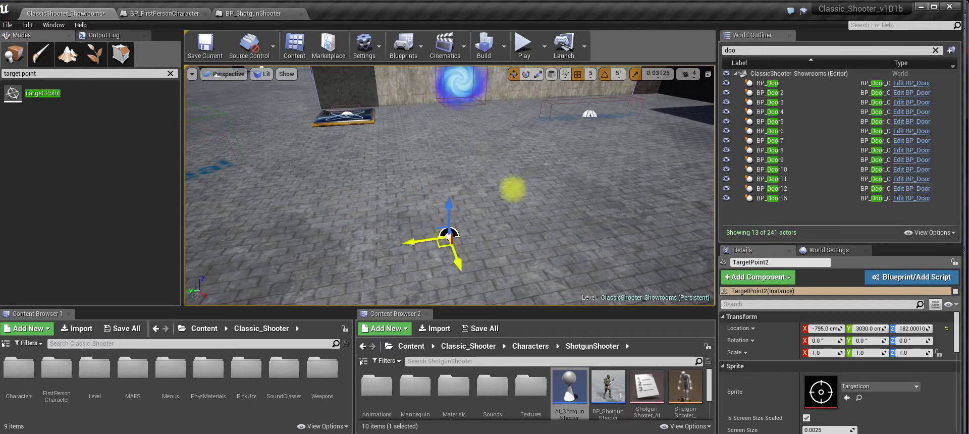
# Place another target point on the floor near the existing one and delete it.
pyautogui.moveTo(51, 93); pyautogui.dragTo(377, 199)
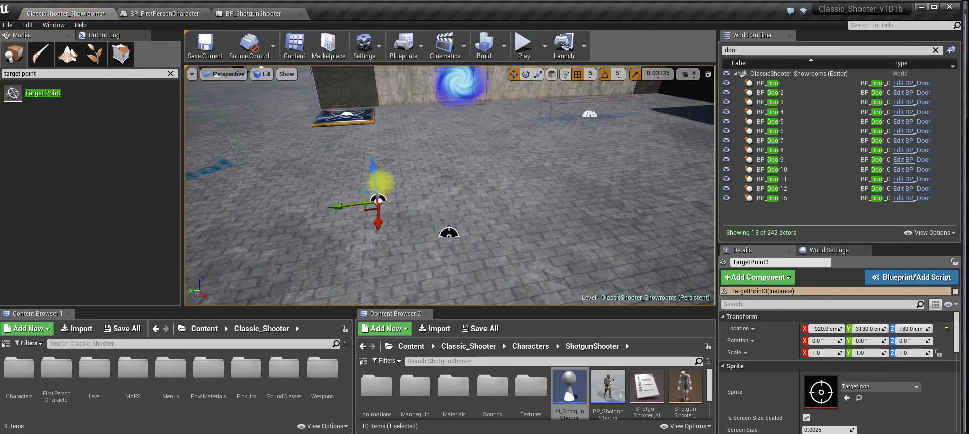
pyautogui.press('Delete')
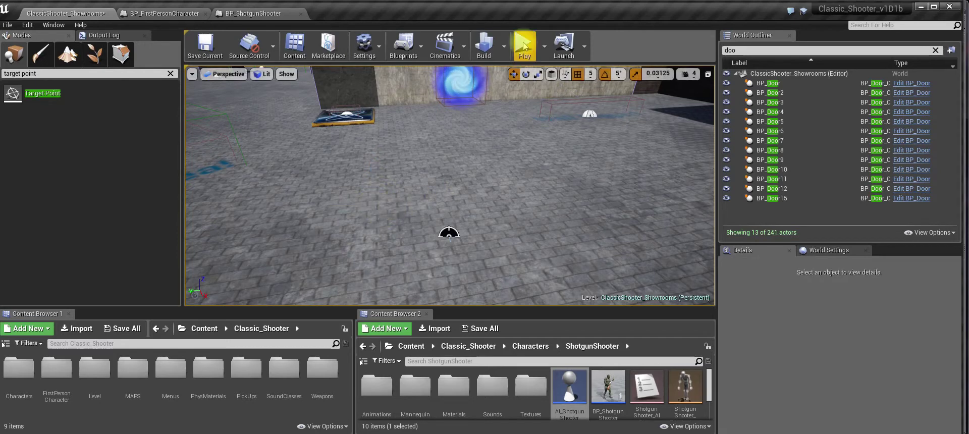
# Playtest the level again to check where the teleport pad sends the character, and stop the session.
pyautogui.click(523, 45)
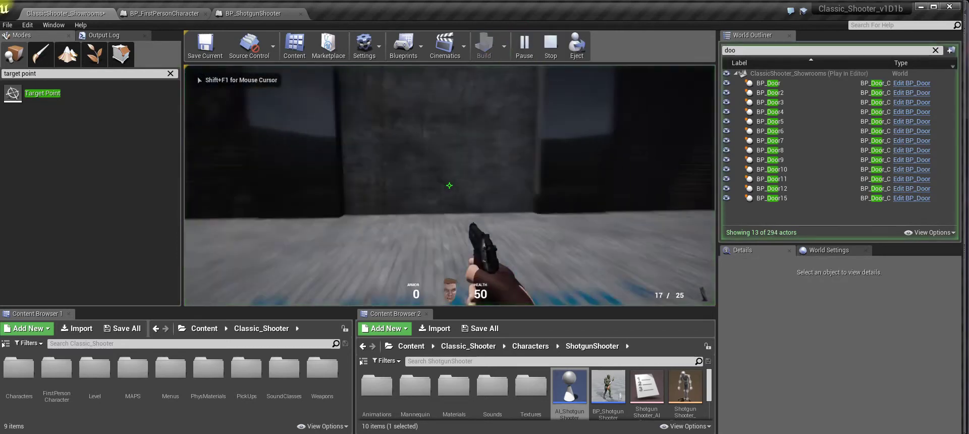
pyautogui.press('w')
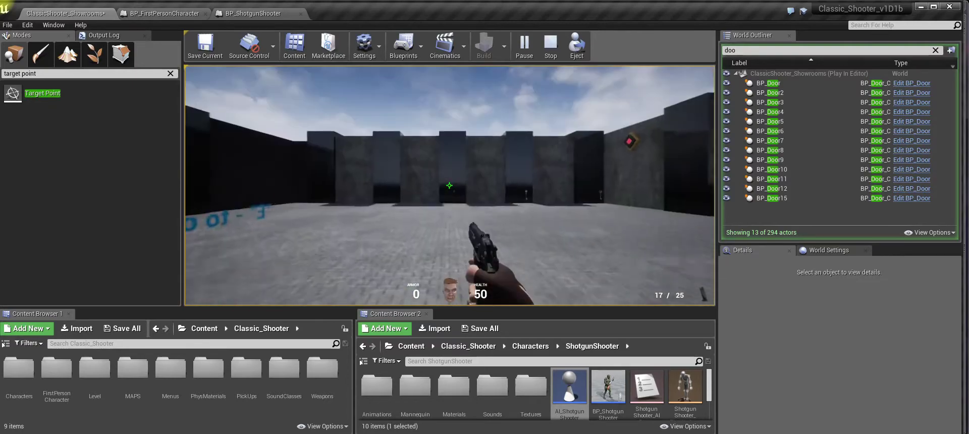
pyautogui.press('Escape')
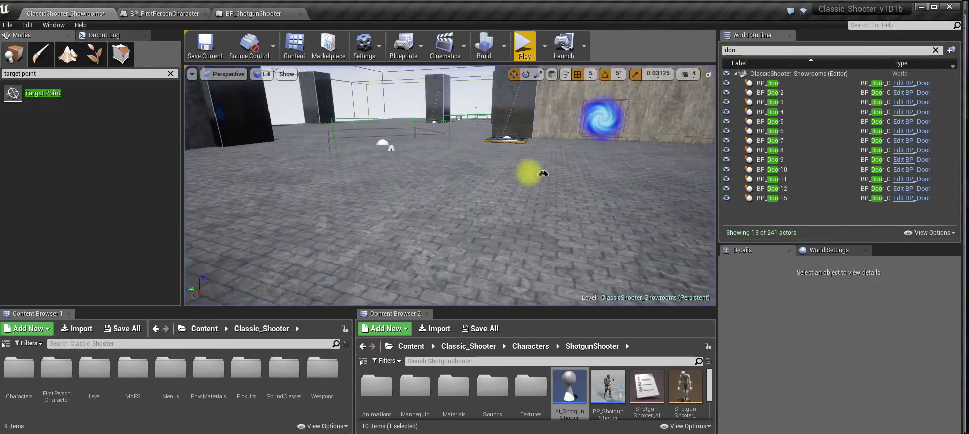
# Delete the raised target point near the teleport pad and set the pad's Teleport Point to the remaining TargetPoint.
pyautogui.moveTo(542, 173); pyautogui.dragTo(543, 173)
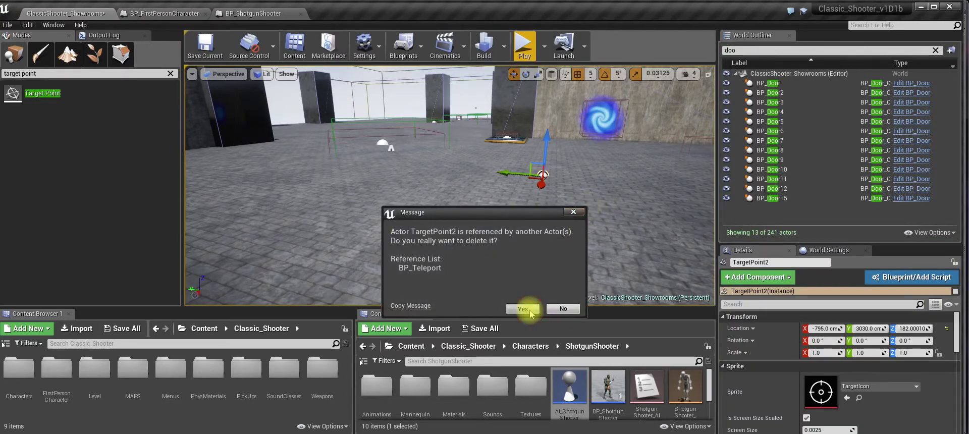
pyautogui.click(530, 310)
pyautogui.click(524, 141)
pyautogui.moveTo(554, 207); pyautogui.dragTo(566, 242, button='right')
pyautogui.click(912, 378)
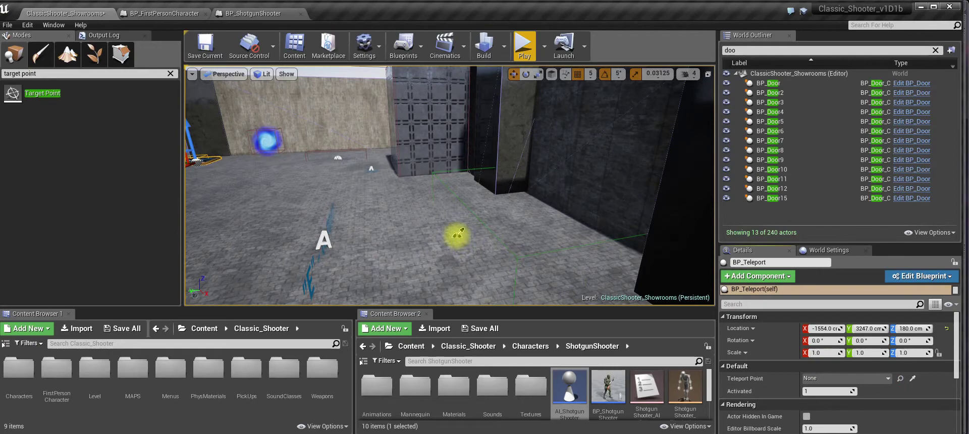
pyautogui.moveTo(489, 189); pyautogui.dragTo(490, 188, button='right')
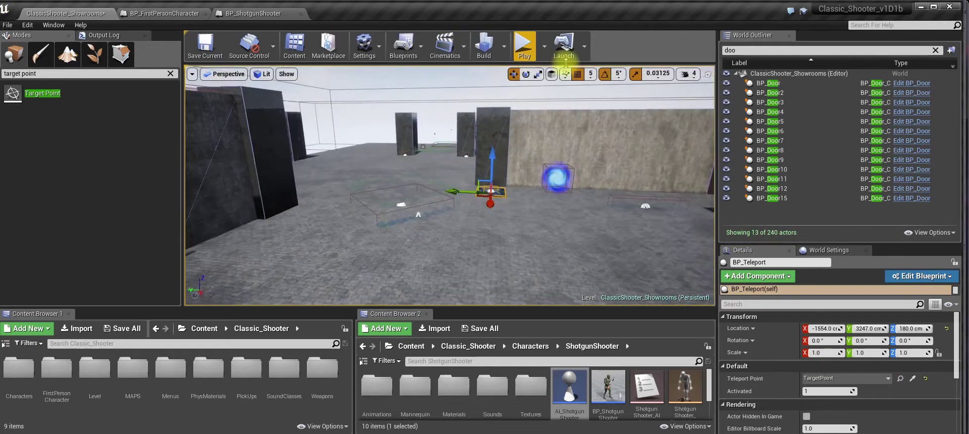
# Playtest the reassigned teleport by walking the character onto the pad beside the blue portal, and stop the session.
pyautogui.click(531, 48)
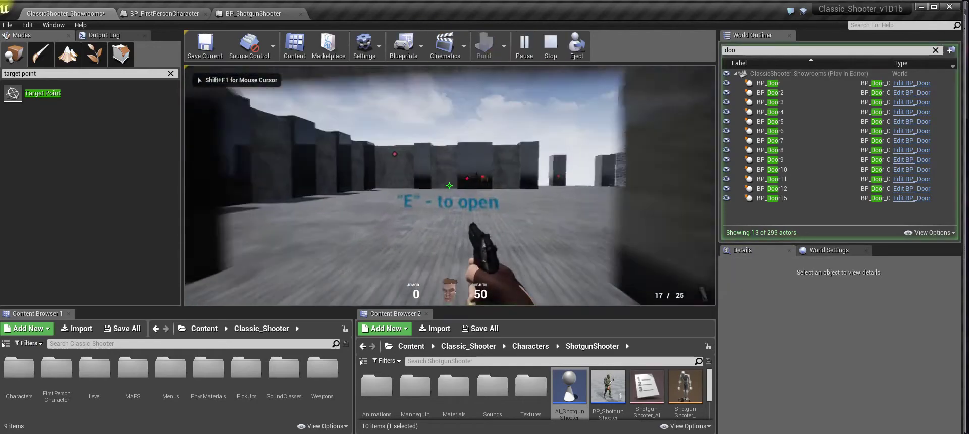
pyautogui.press('w')
pyautogui.press('w')
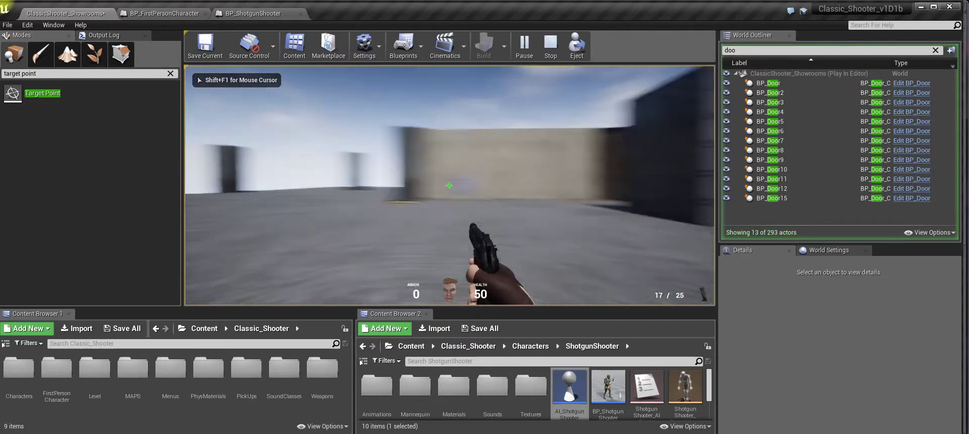
pyautogui.press('w')
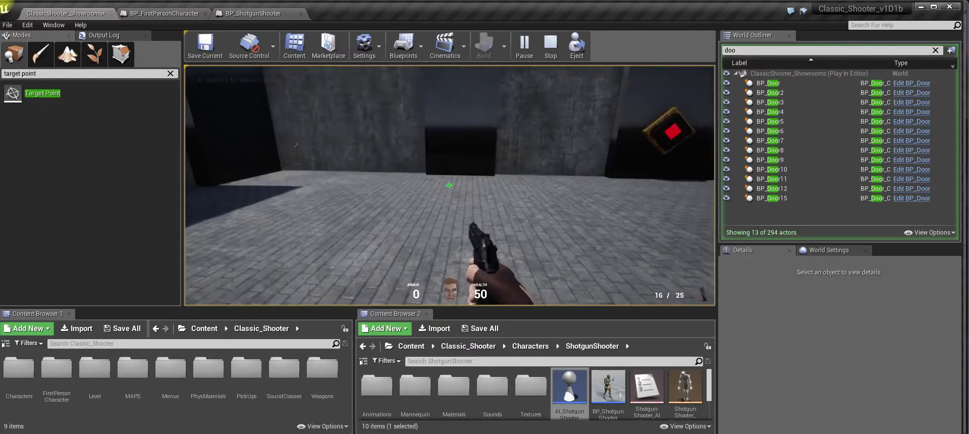
pyautogui.press('w')
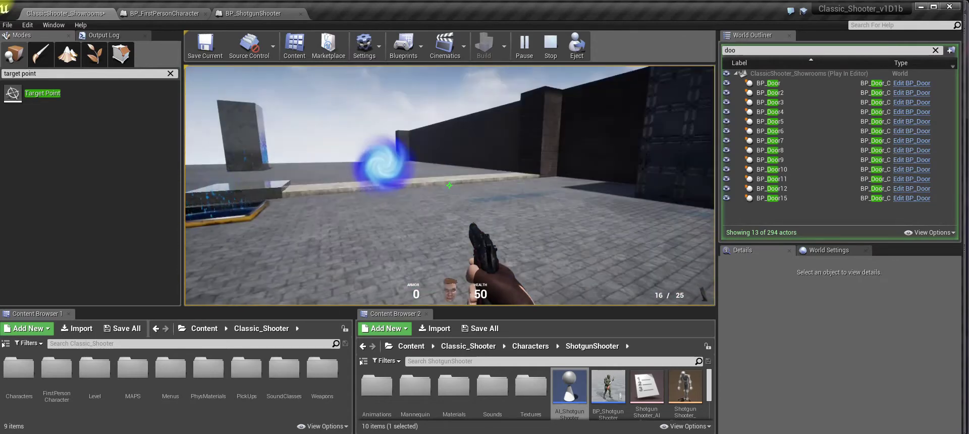
pyautogui.press('Escape')
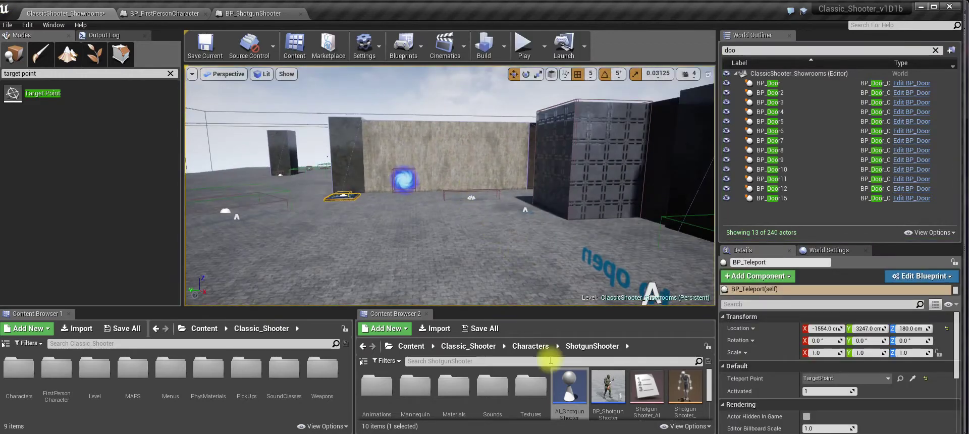
# Place a BP_ObjectsMover from the Level folder on the floor in front of the "E" - to open text.
pyautogui.moveTo(529, 212); pyautogui.dragTo(523, 227, button='right')
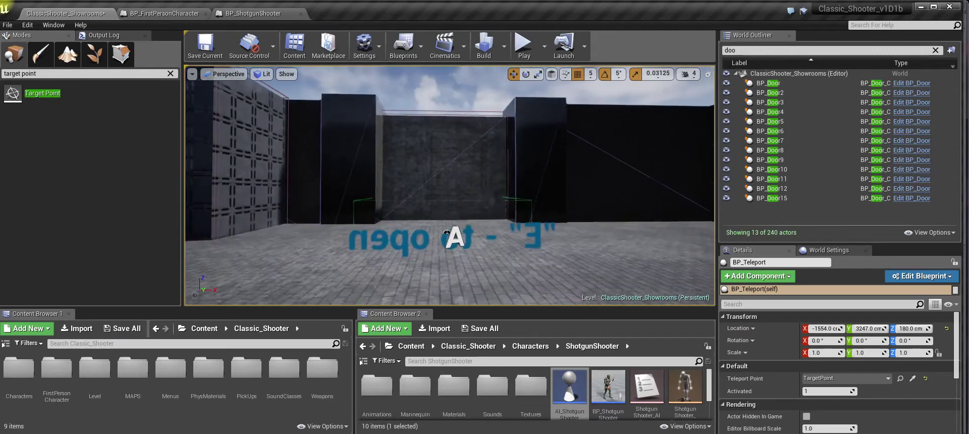
pyautogui.scroll(-8, 502, 225)
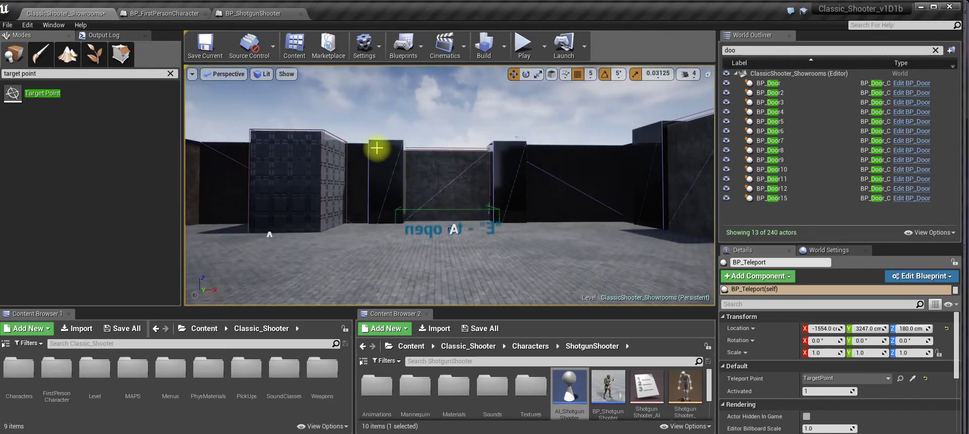
pyautogui.scroll(-1, 429, 183)
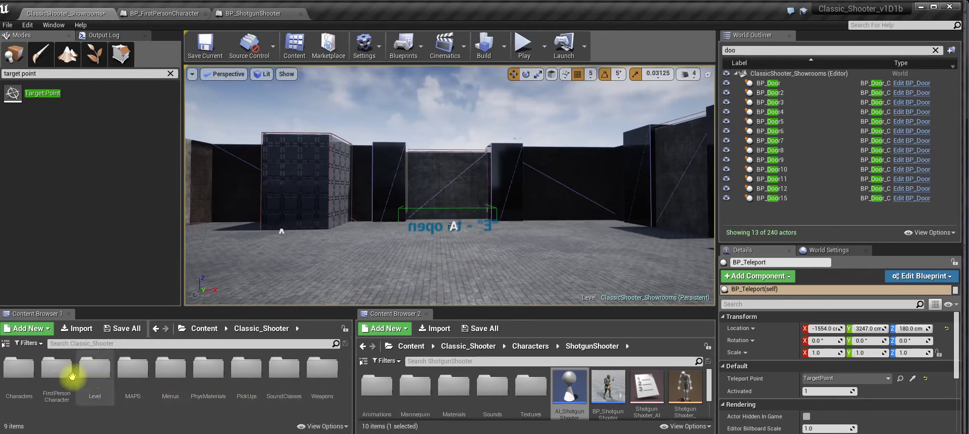
pyautogui.doubleClick(94, 373)
pyautogui.moveTo(208, 376); pyautogui.dragTo(451, 253)
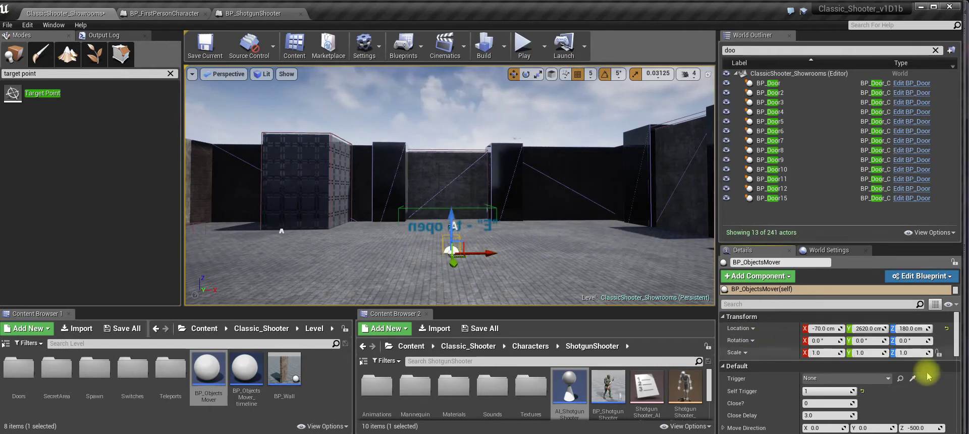
# Widen the objects mover's trigger box by scaling it along X to about 7.69.
pyautogui.scroll(-2, 907, 402)
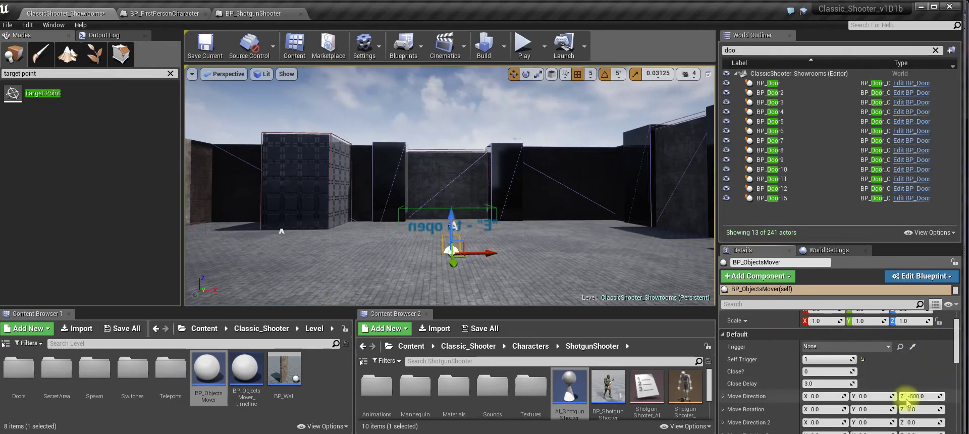
pyautogui.press('e')
pyautogui.press('r')
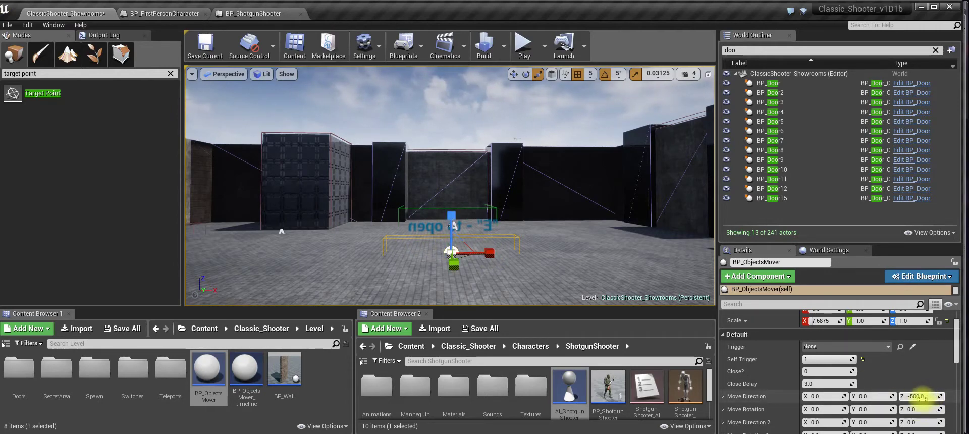
# Assign the wall sections and pillars flanking the doorway to the objects mover's Actor 1 through Actor 4.
pyautogui.scroll(-1, 928, 399)
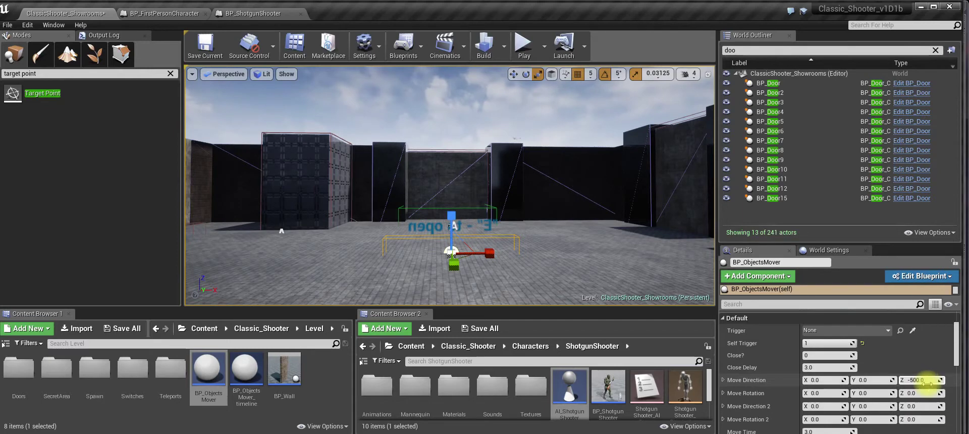
pyautogui.scroll(-5, 927, 384)
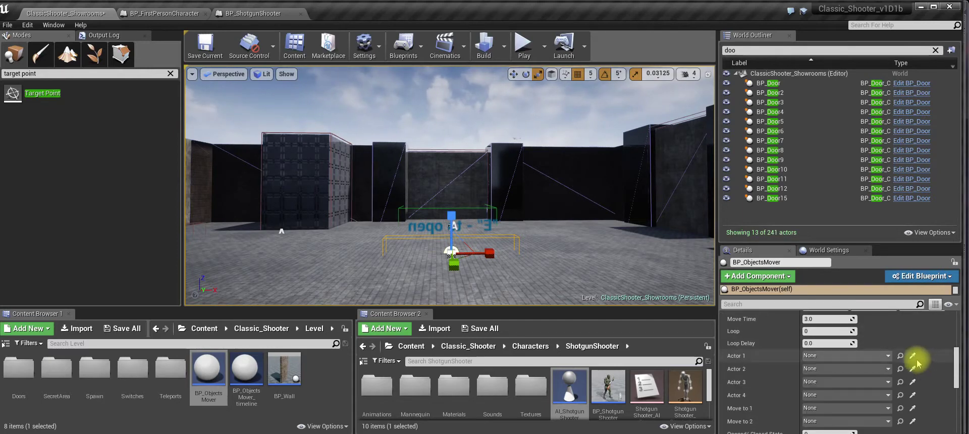
pyautogui.click(912, 356)
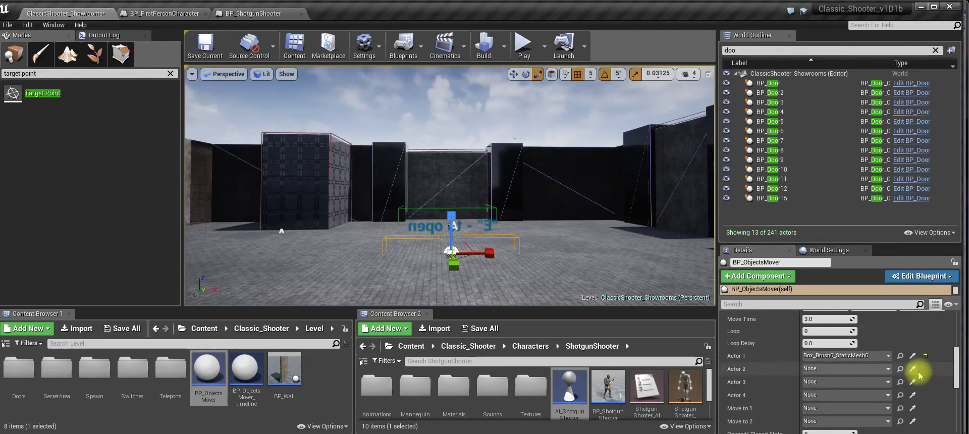
pyautogui.click(391, 155)
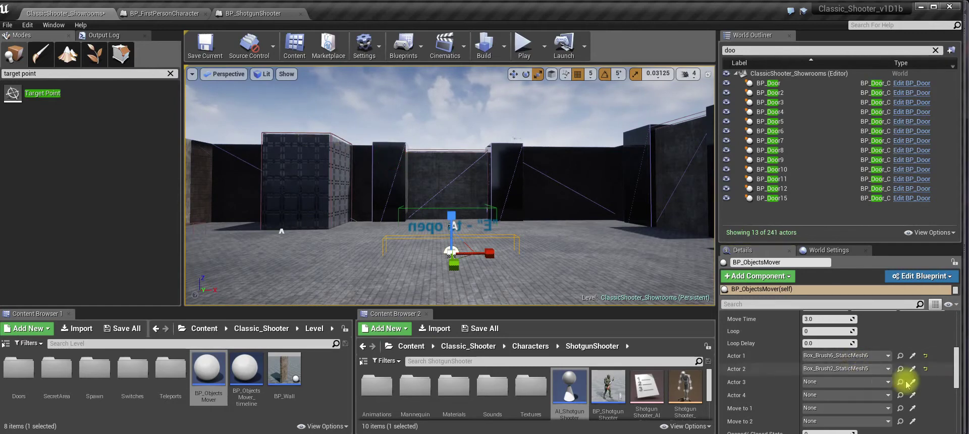
pyautogui.click(913, 382)
pyautogui.click(506, 152)
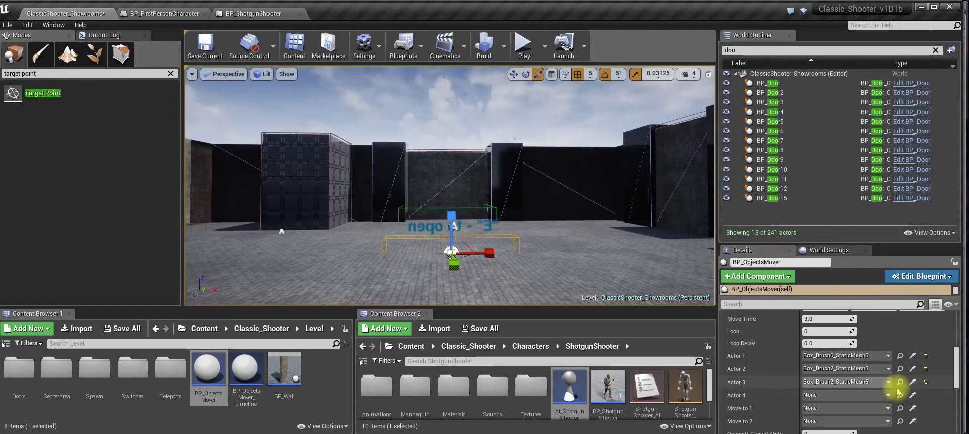
pyautogui.click(912, 395)
pyautogui.click(561, 193)
# Move the network player start across the level to the floor near the objects mover.
pyautogui.moveTo(560, 193)
pyautogui.mouseDown(button='middle')
pyautogui.moveTo(560, 139)
pyautogui.moveTo(560, 162)
pyautogui.mouseUp(button='middle')
pyautogui.moveTo(532, 238)
pyautogui.mouseDown(button='right')
pyautogui.moveTo(532, 252)
pyautogui.moveTo(516, 242)
pyautogui.moveTo(502, 254)
pyautogui.mouseUp(button='right')
pyautogui.click(473, 236)
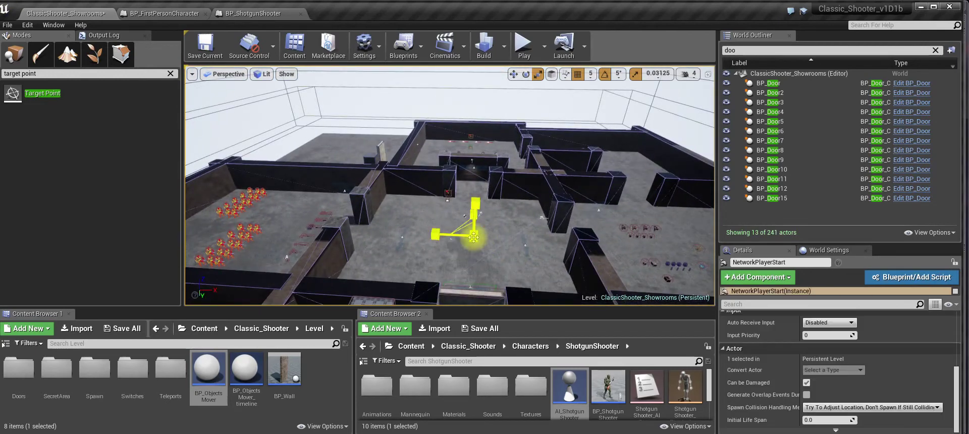
pyautogui.press('w')
pyautogui.keyDown('alt'); pyautogui.moveTo(516, 257); pyautogui.dragTo(414, 216); pyautogui.keyUp('alt')
pyautogui.moveTo(543, 284); pyautogui.dragTo(567, 224, button='right')
pyautogui.moveTo(625, 244); pyautogui.dragTo(510, 238)
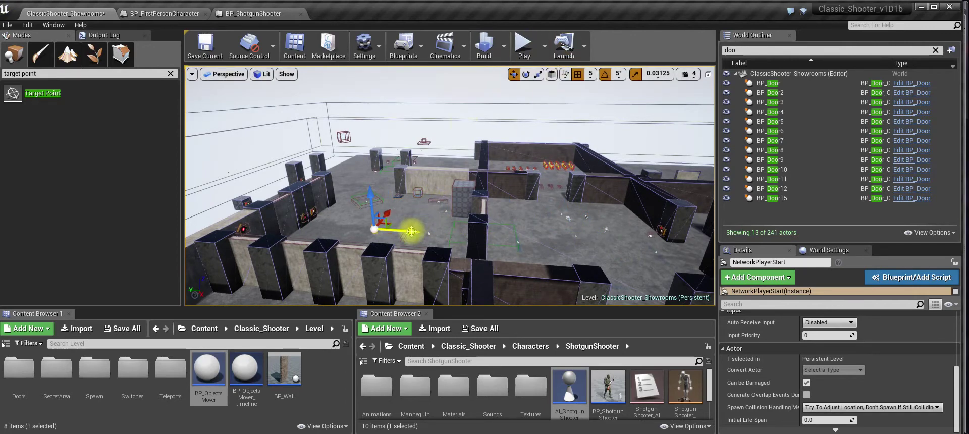
pyautogui.moveTo(411, 231); pyautogui.dragTo(405, 231)
# Playtest the objects mover by walking the character through its trigger area, and stop the session.
pyautogui.click(523, 44)
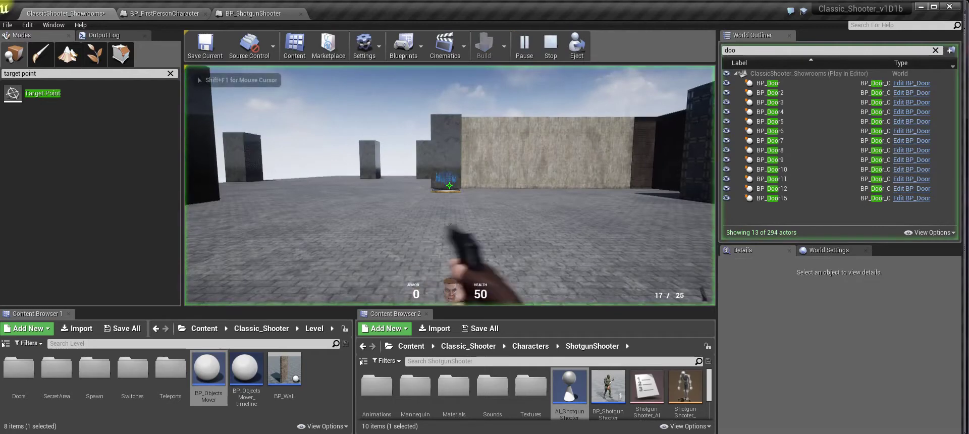
pyautogui.press('w')
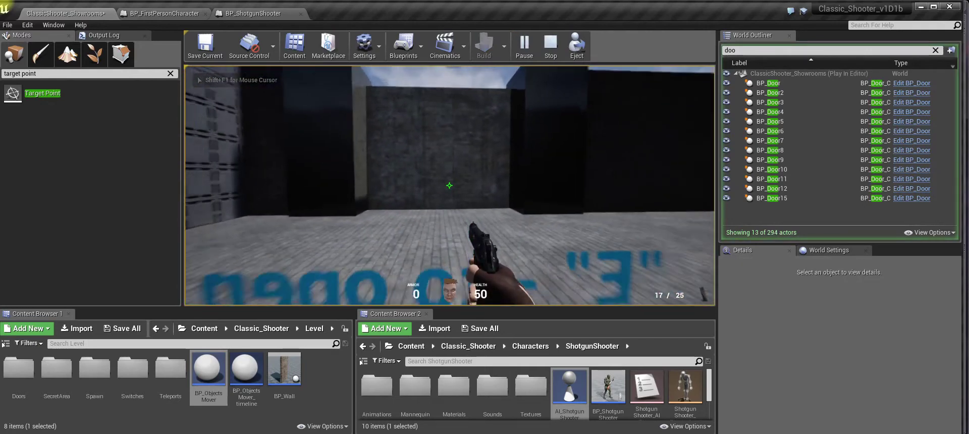
pyautogui.press('Escape')
# Set the mobility of the wall sections and pillars flanking the doorway to Movable.
pyautogui.scroll(-12, 528, 175)
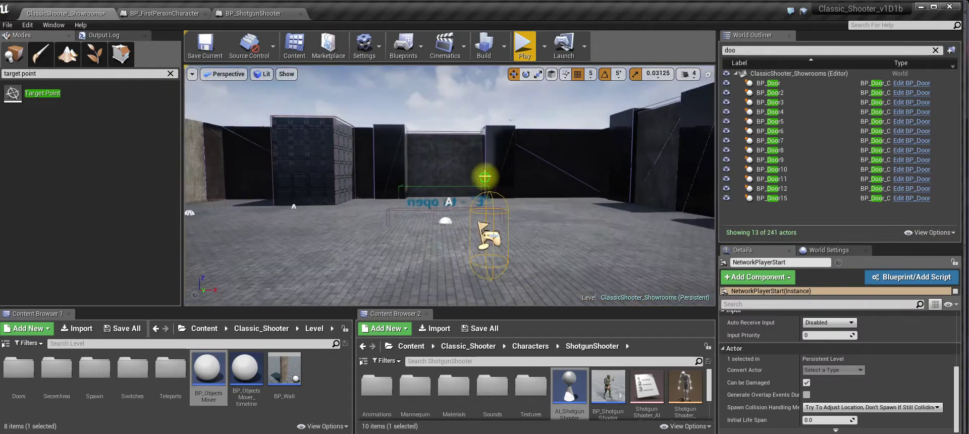
pyautogui.click(363, 164)
pyautogui.scroll(8, 898, 343)
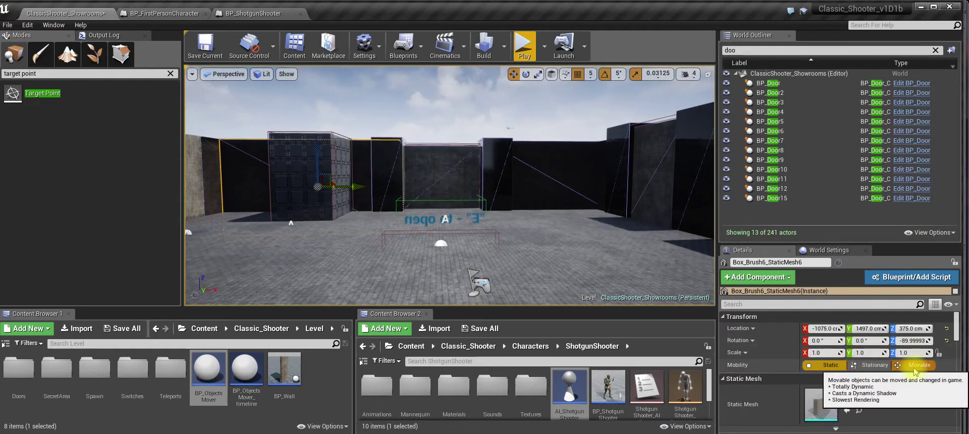
pyautogui.click(914, 368)
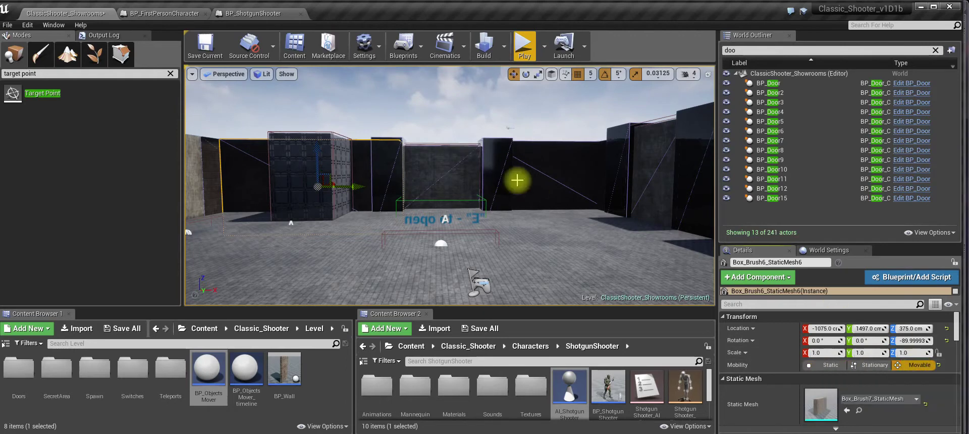
pyautogui.click(398, 163)
pyautogui.click(914, 365)
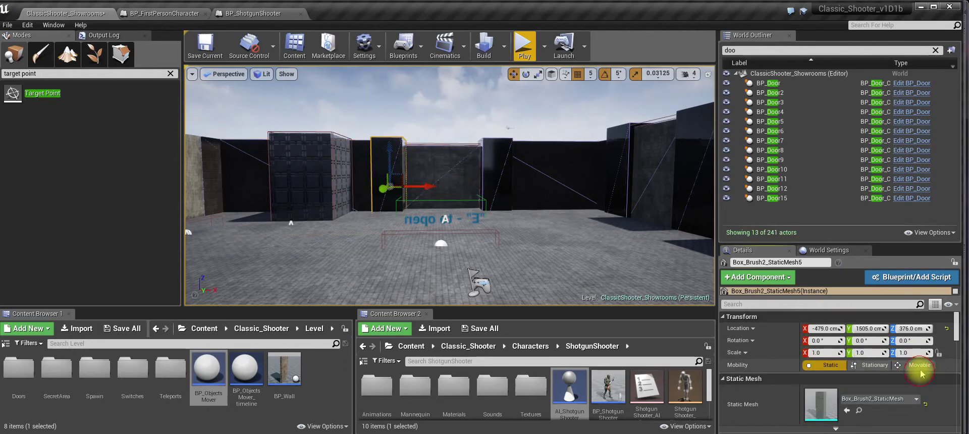
pyautogui.click(548, 162)
pyautogui.click(549, 162)
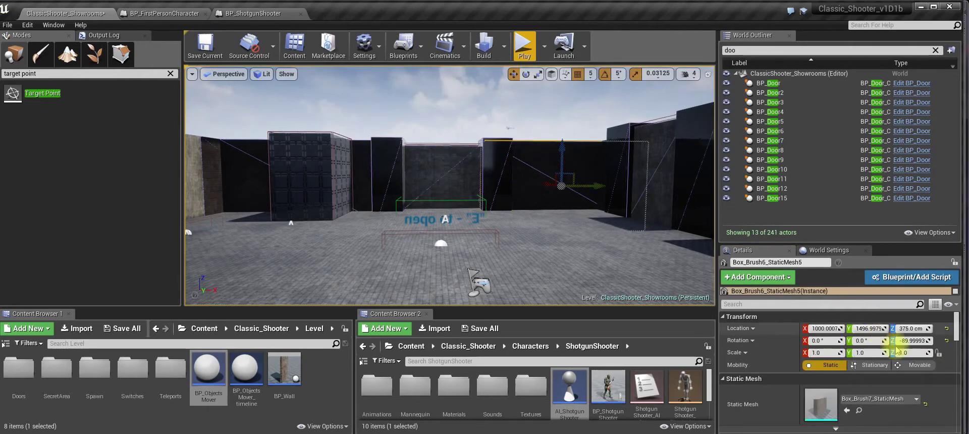
# Playtest the objects mover with the movable walls by walking into its trigger and backing away, and stop the session.
pyautogui.click(525, 50)
pyautogui.press('w')
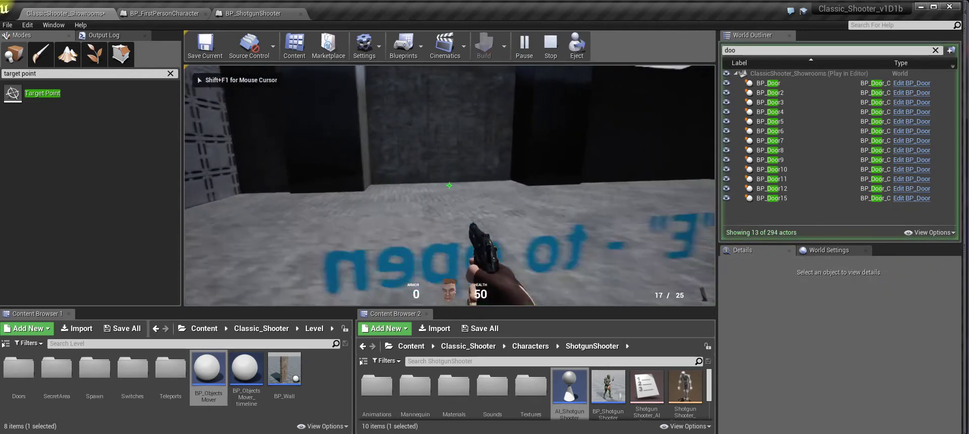
pyautogui.press('s')
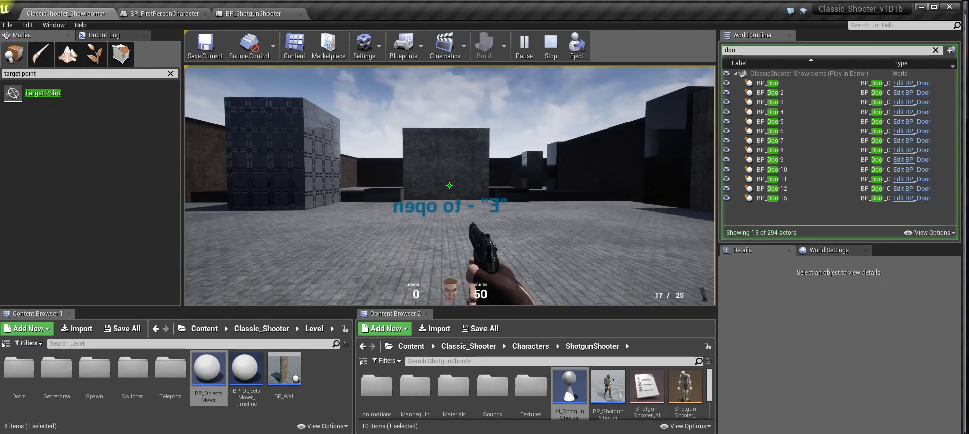
pyautogui.press('Escape')
# Set the X value of the objects mover's Move Rotation to 45.
pyautogui.click(457, 229)
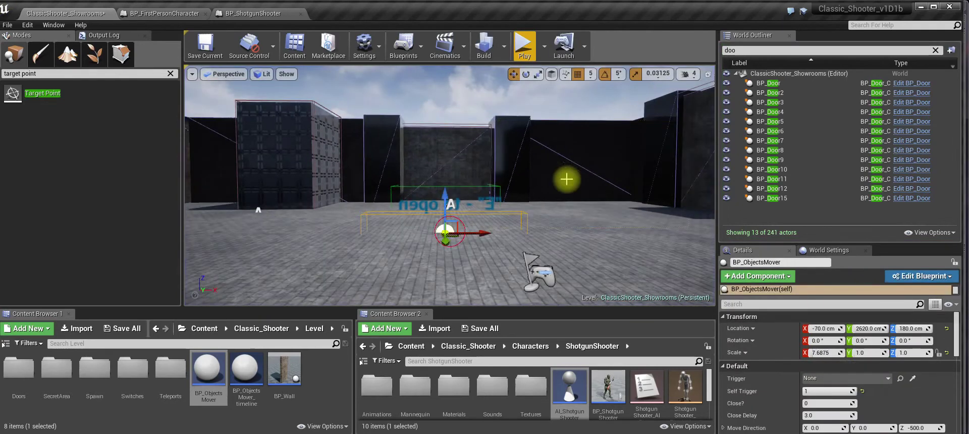
pyautogui.scroll(-2, 918, 378)
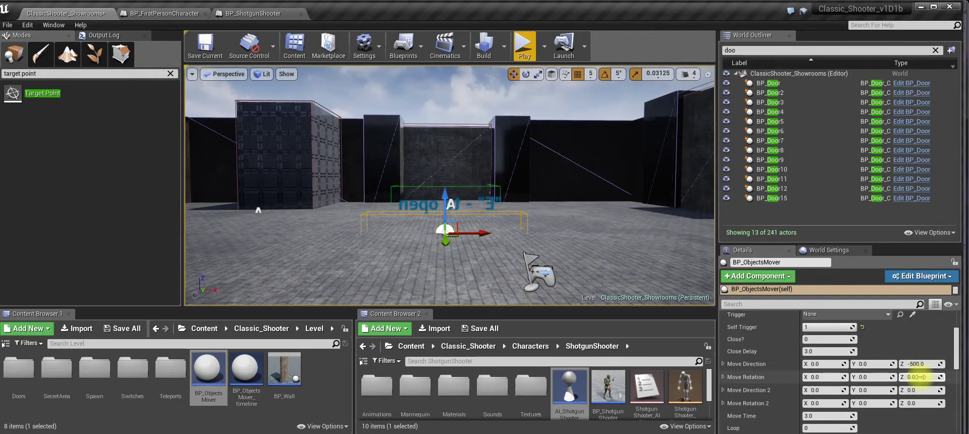
pyautogui.click(823, 378)
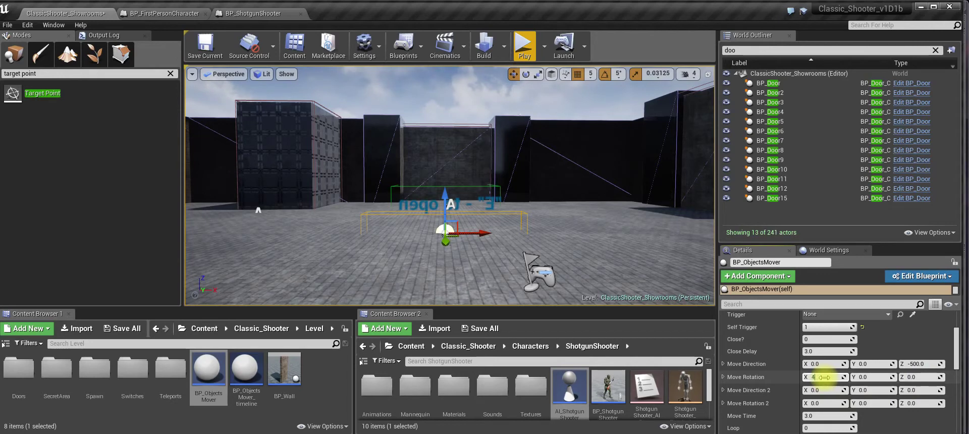
# Playtest the 45-degree wall rotation by walking into the mover's trigger and backing away, and stop the session.
pyautogui.click(524, 45)
pyautogui.press('w')
pyautogui.press('e')
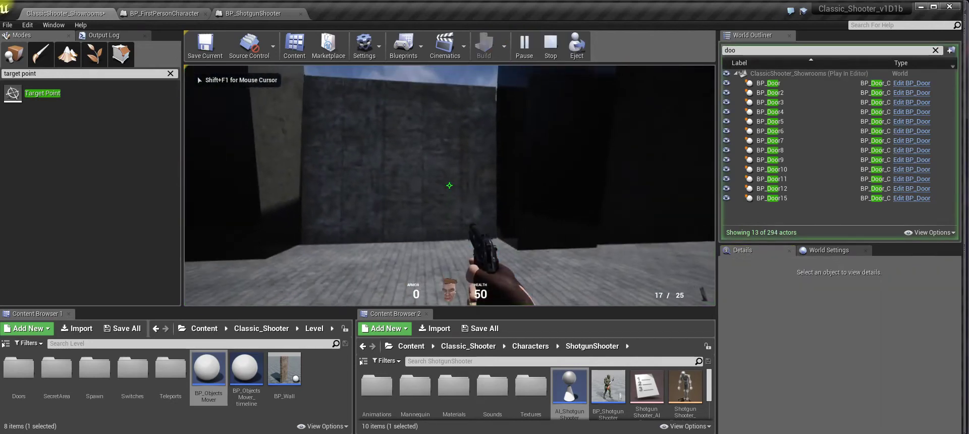
pyautogui.press('s')
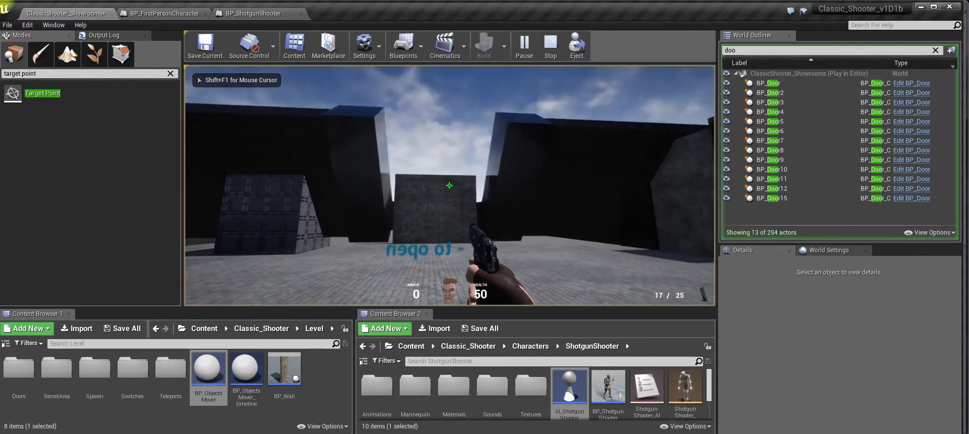
pyautogui.press('Escape')
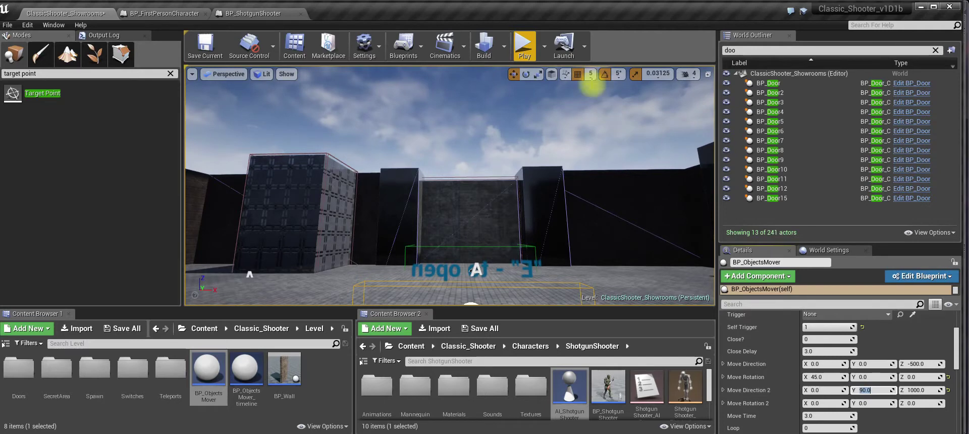
# Playtest the objects mover with Move Direction 2 at Y 90 and Z 1000 by watching the walls move, and stop the session.
pyautogui.click(524, 46)
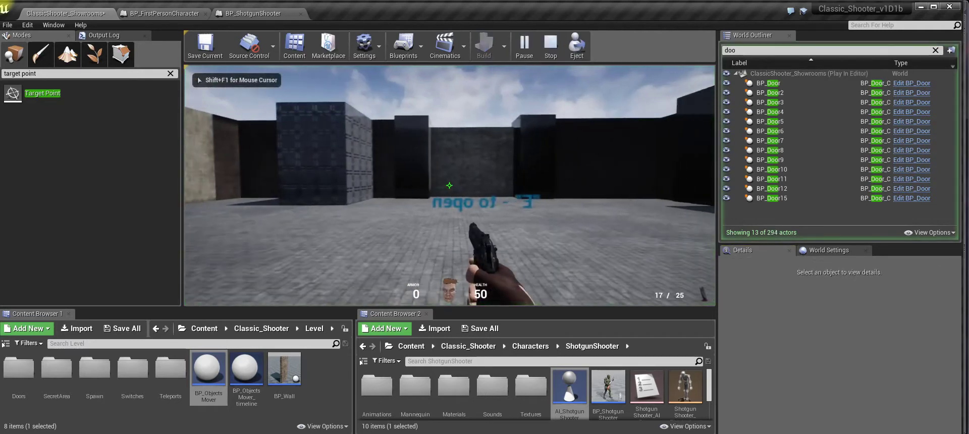
pyautogui.press('Escape')
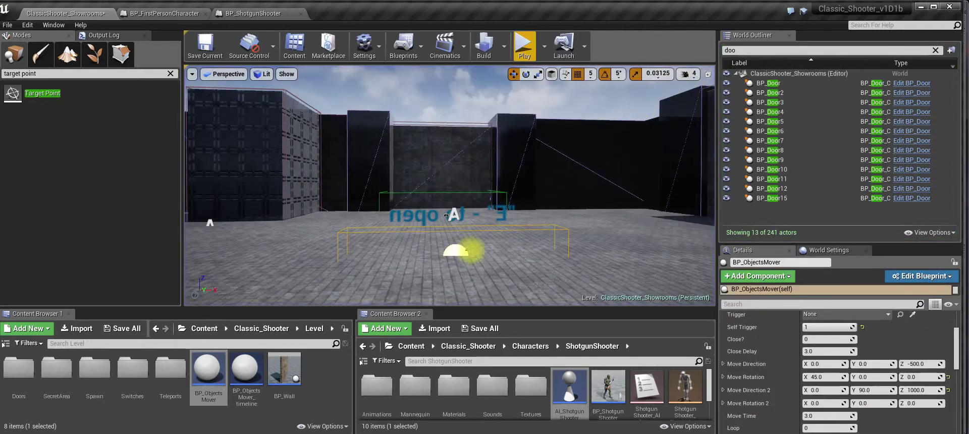
pyautogui.click(454, 249)
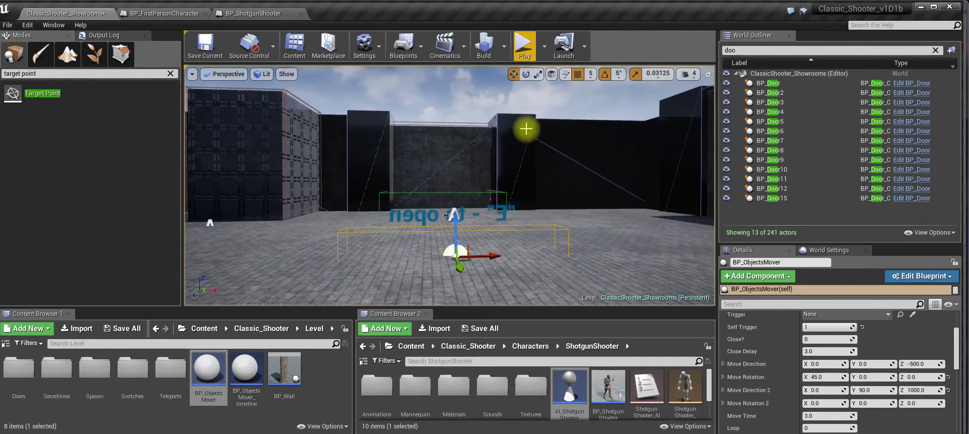
pyautogui.click(524, 45)
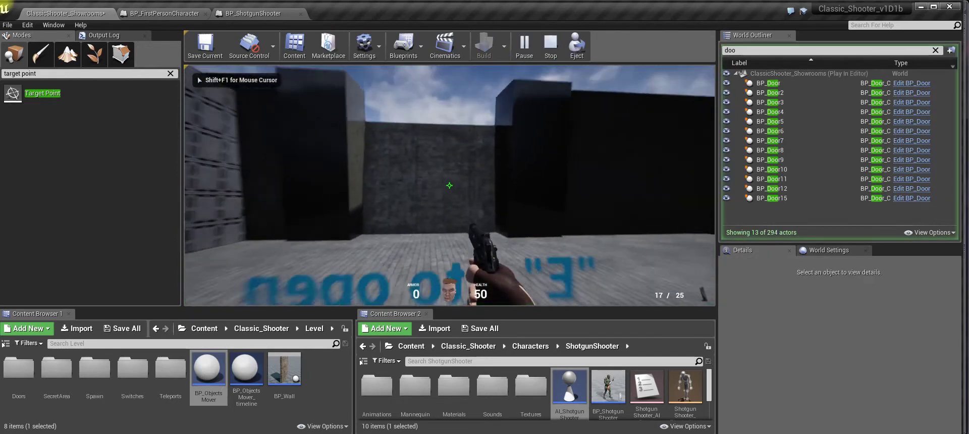
pyautogui.press('s')
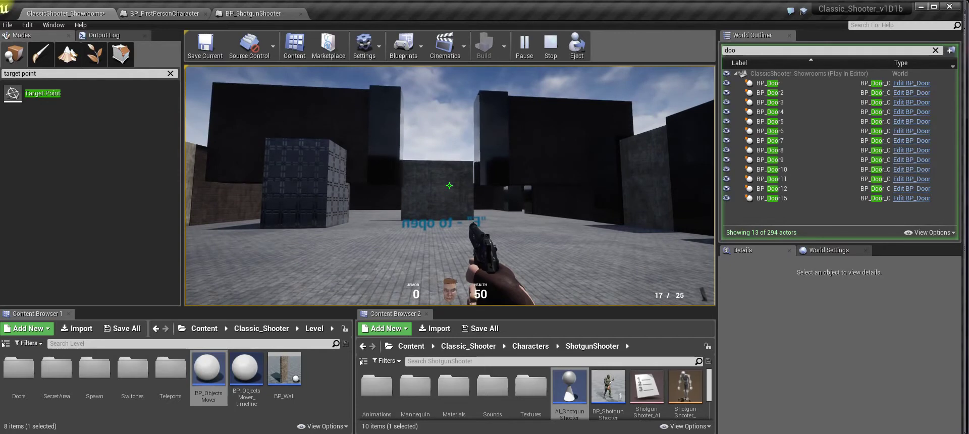
pyautogui.press('w')
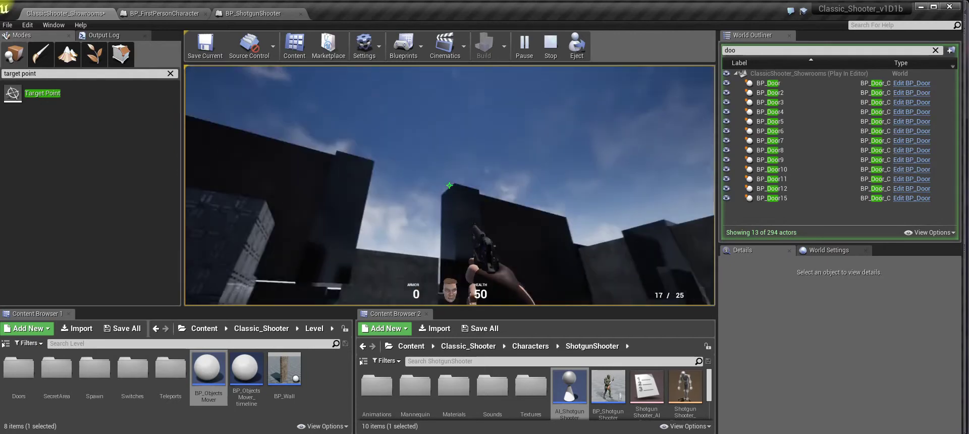
pyautogui.press('Escape')
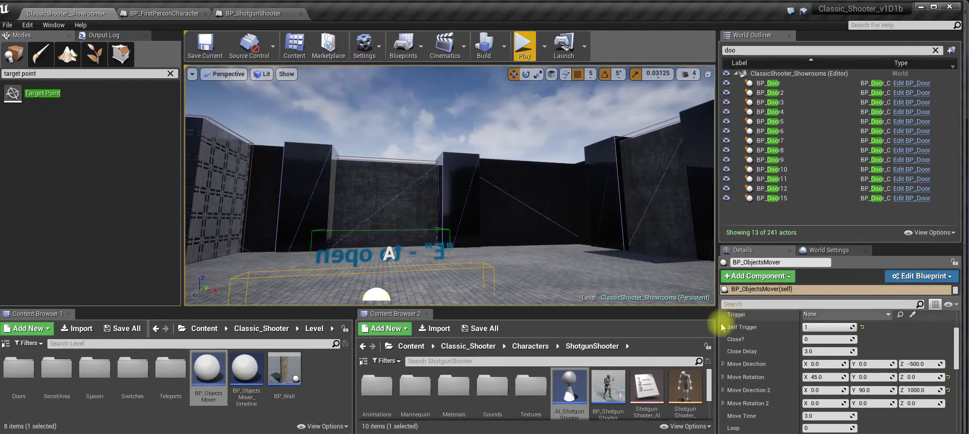
# Set the Y value of the objects mover's Move Rotation 2 to 90.
pyautogui.press('Return')
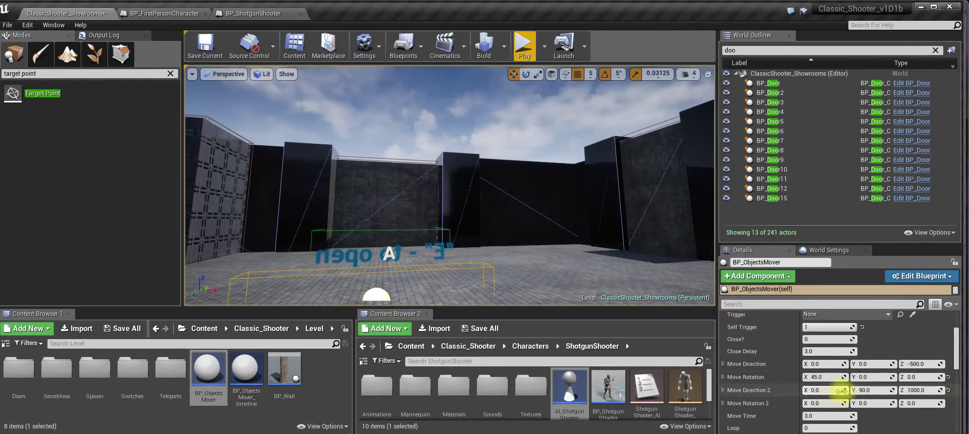
pyautogui.moveTo(865, 389); pyautogui.dragTo(878, 399)
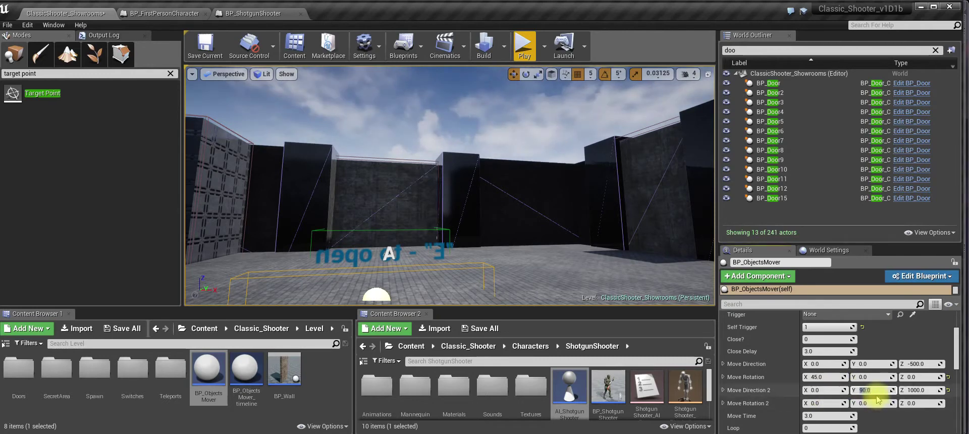
pyautogui.write('90')
pyautogui.click(890, 404)
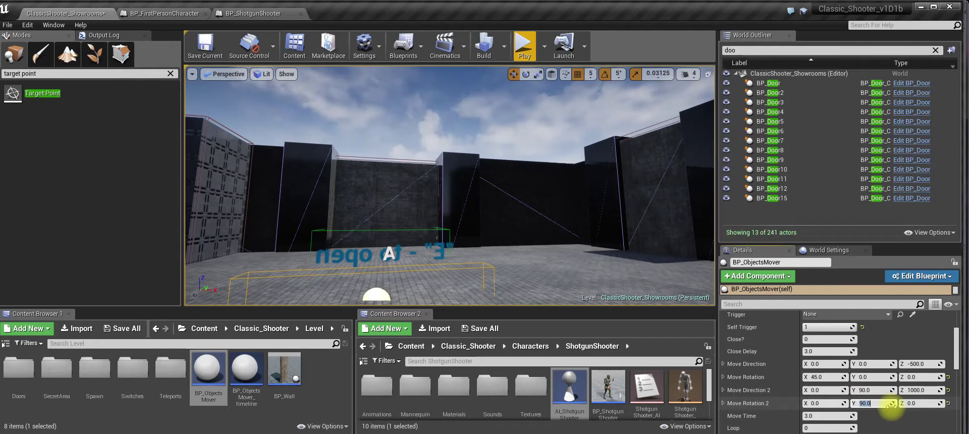
# Playtest the second rotation by walking into the mover's trigger and backing away, and stop the session.
pyautogui.click(525, 44)
pyautogui.press('w')
pyautogui.press('s')
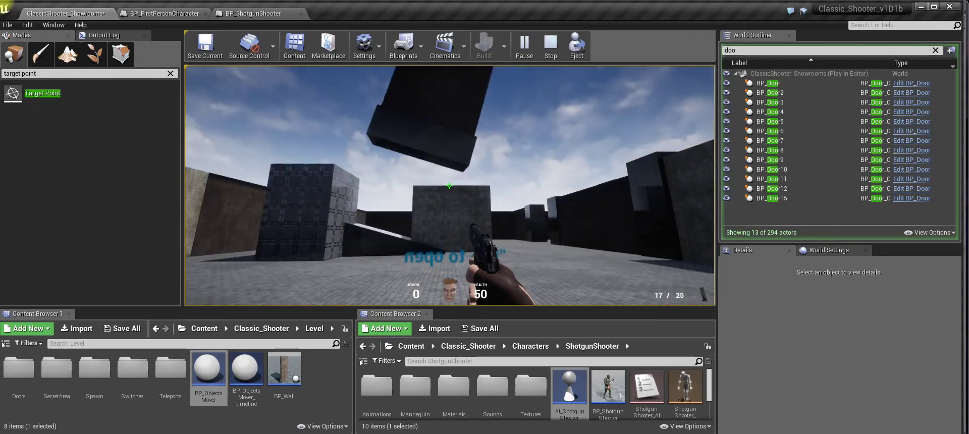
pyautogui.press('Escape')
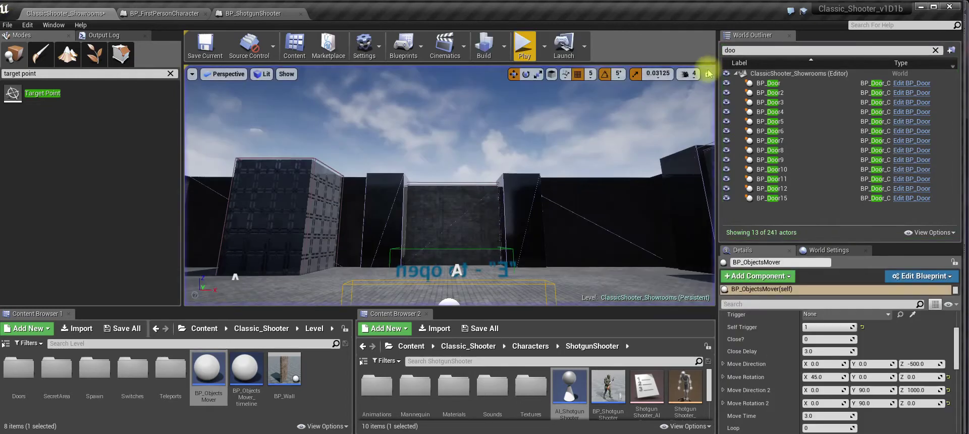
# Place a target point in the air above the pillar left of the doorway and assign it as the objects mover's Move to 1.
pyautogui.click(877, 389)
pyautogui.moveTo(955, 355); pyautogui.dragTo(955, 379)
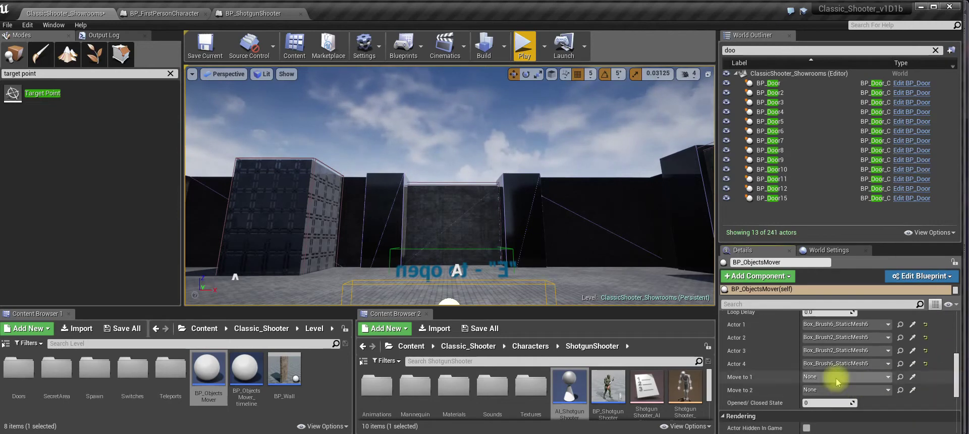
pyautogui.moveTo(22, 95); pyautogui.dragTo(361, 127)
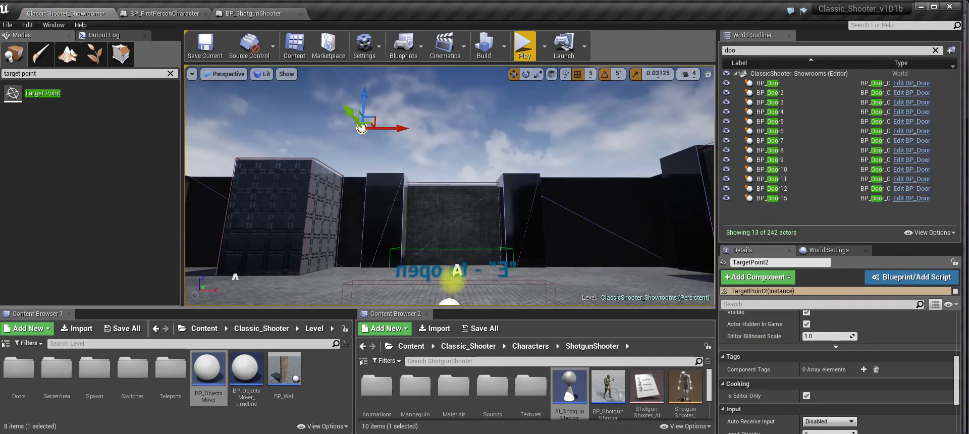
pyautogui.click(453, 281)
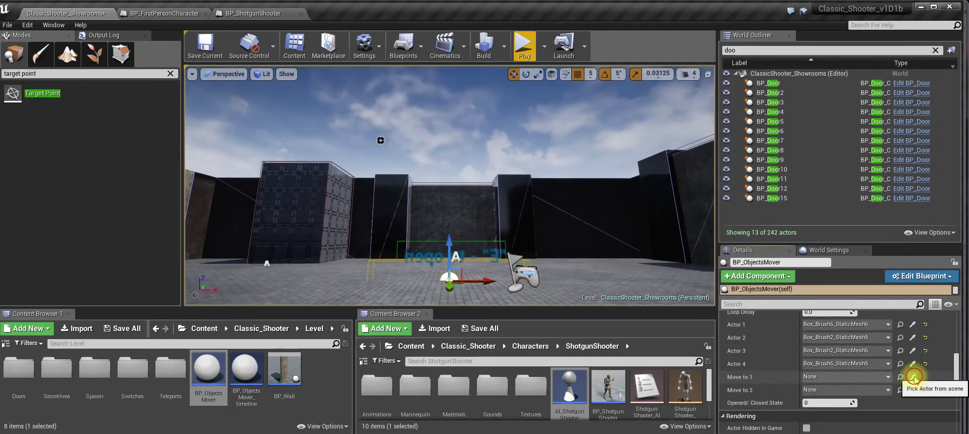
pyautogui.click(913, 376)
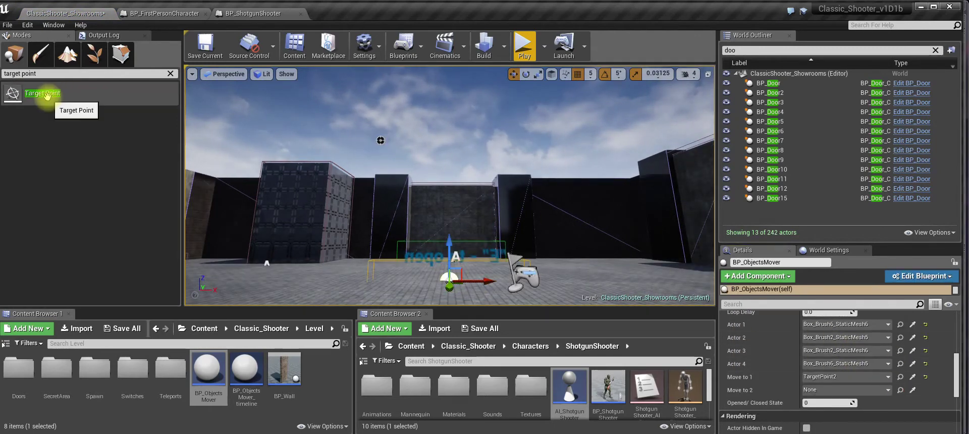
# Place another target point in the air to the right of the doorway and assign it as the objects mover's Move to 2.
pyautogui.moveTo(572, 147); pyautogui.dragTo(574, 147)
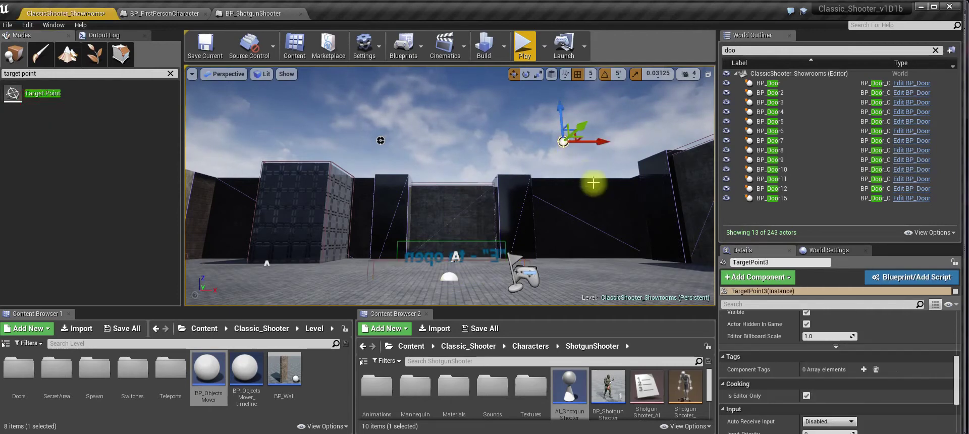
pyautogui.click(450, 277)
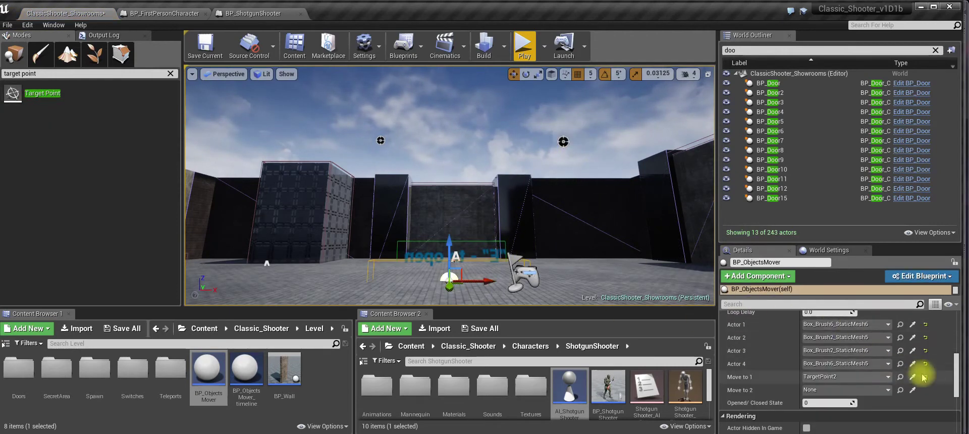
pyautogui.click(912, 389)
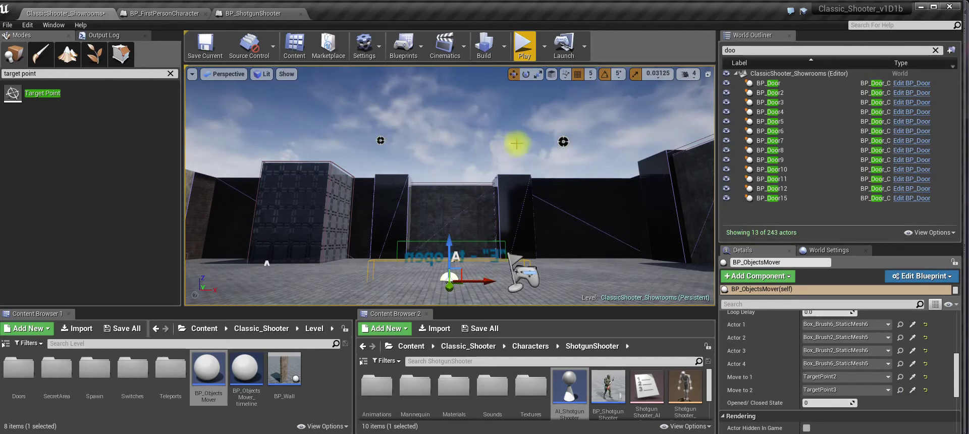
# Move the objects mover along Y to 1440 cm near the doorway and set its Self Trigger to 0.
pyautogui.scroll(-3, 543, 162)
pyautogui.moveTo(460, 186); pyautogui.dragTo(459, 200, button='right')
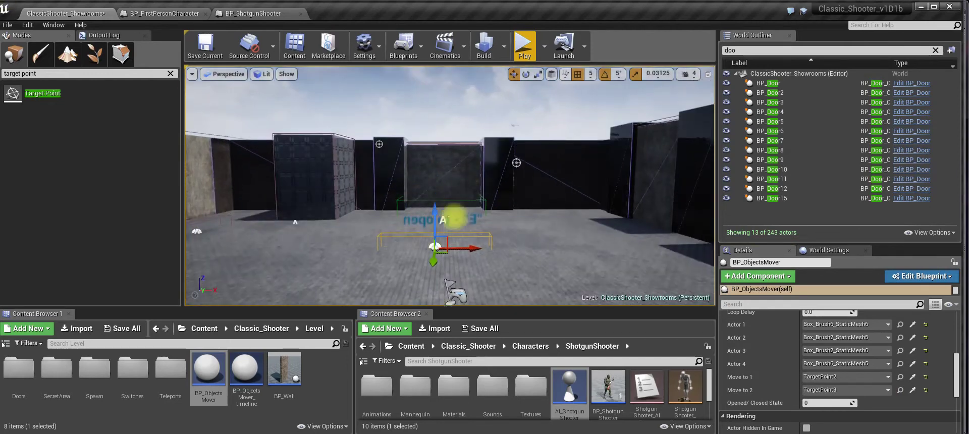
pyautogui.moveTo(433, 263); pyautogui.dragTo(436, 229)
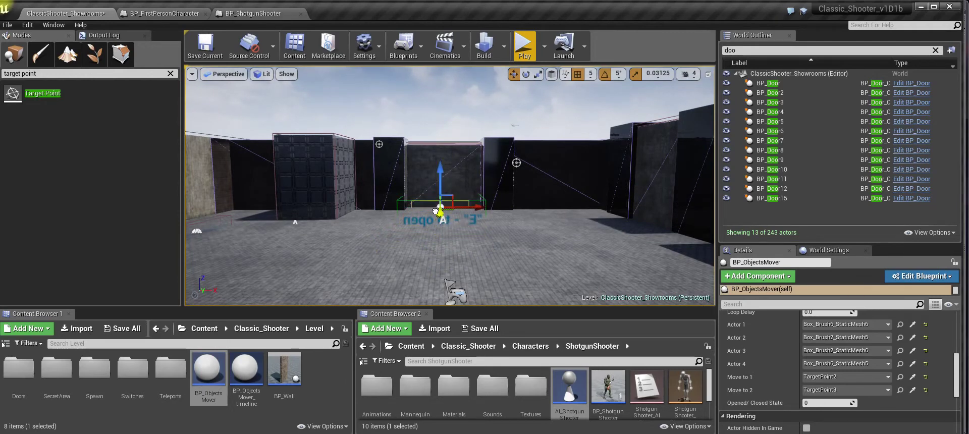
pyautogui.scroll(5, 787, 355)
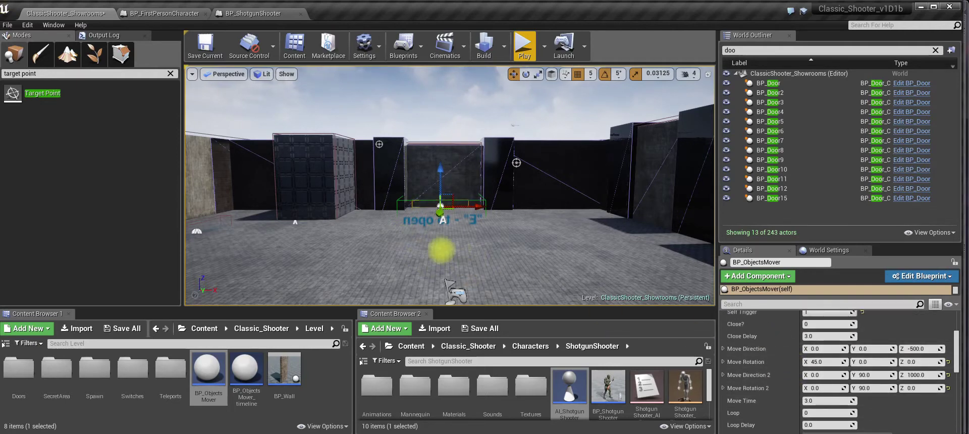
pyautogui.scroll(3, 822, 391)
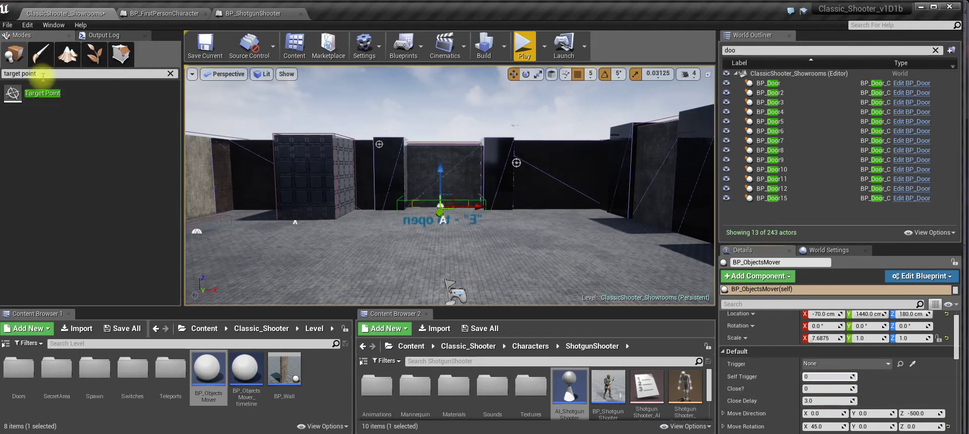
# Search the placeable classes for "tri" and place a Trigger Volume on the floor in front of the doorway.
pyautogui.press('BackSpace')
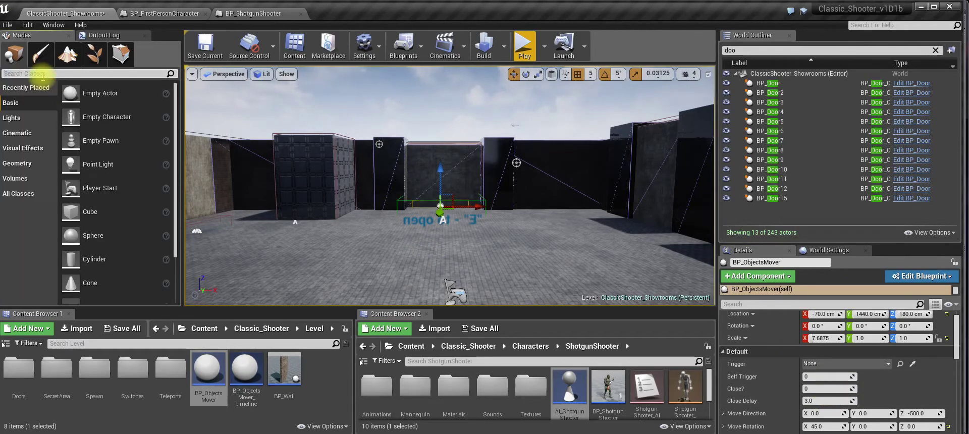
pyautogui.write('triiger')
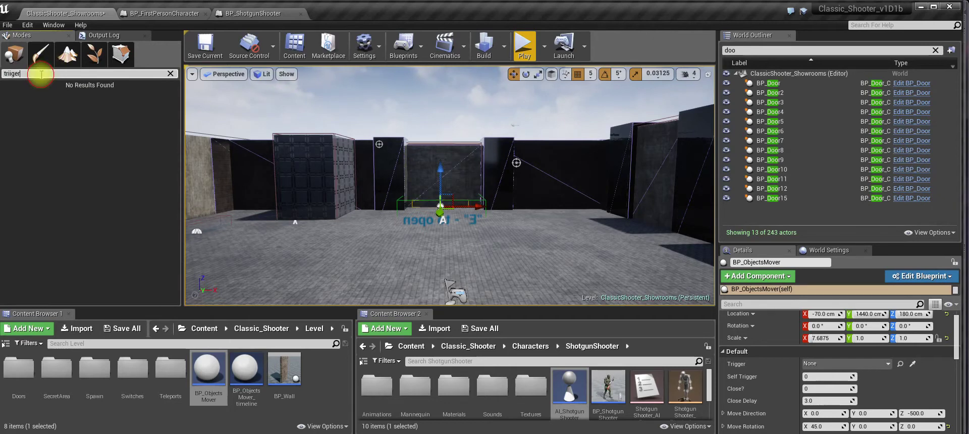
pyautogui.press('BackSpace')
pyautogui.press('BackSpace')
pyautogui.press('BackSpace')
pyautogui.press('BackSpace')
pyautogui.write('ger')
pyautogui.press('BackSpace')
pyautogui.press('BackSpace')
pyautogui.press('BackSpace')
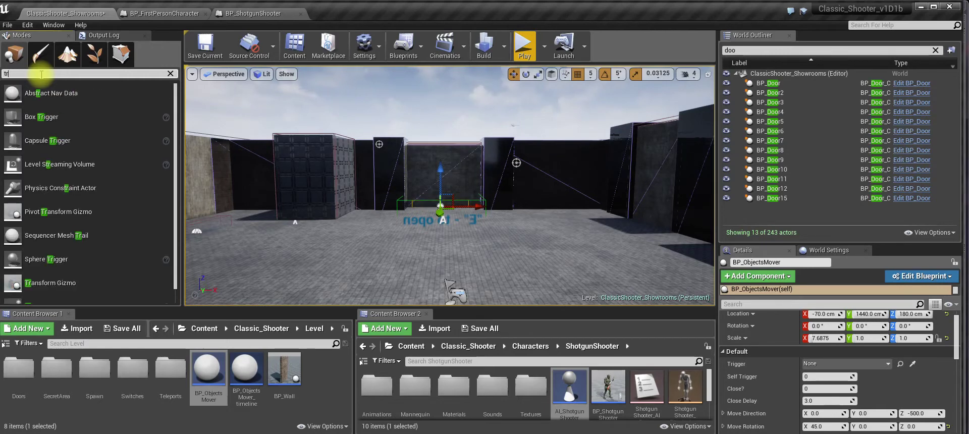
pyautogui.write('i')
pyautogui.moveTo(40, 170); pyautogui.dragTo(439, 243)
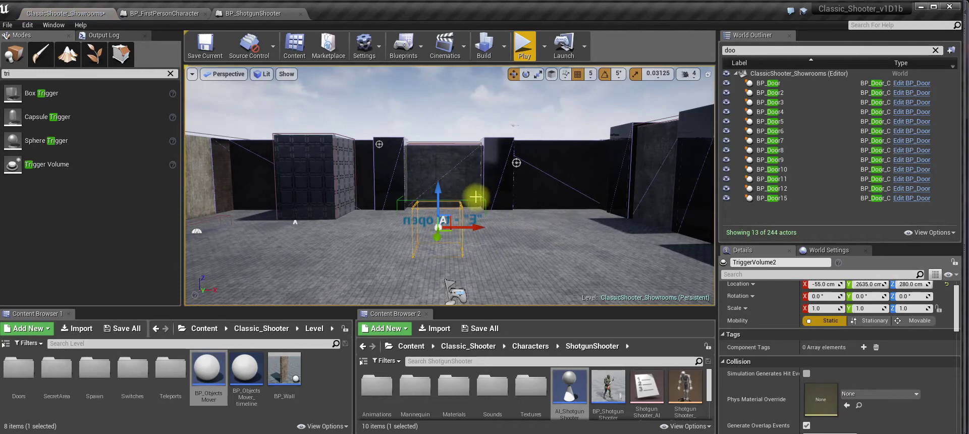
# Assign the trigger volume in front of the doorway as the objects mover's Trigger.
pyautogui.moveTo(472, 229); pyautogui.dragTo(485, 206, button='middle')
pyautogui.scroll(2, 467, 239)
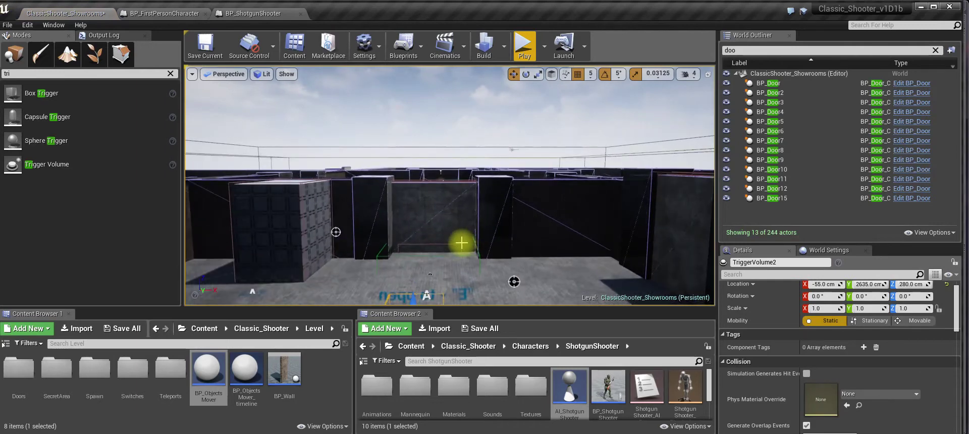
pyautogui.click(460, 245)
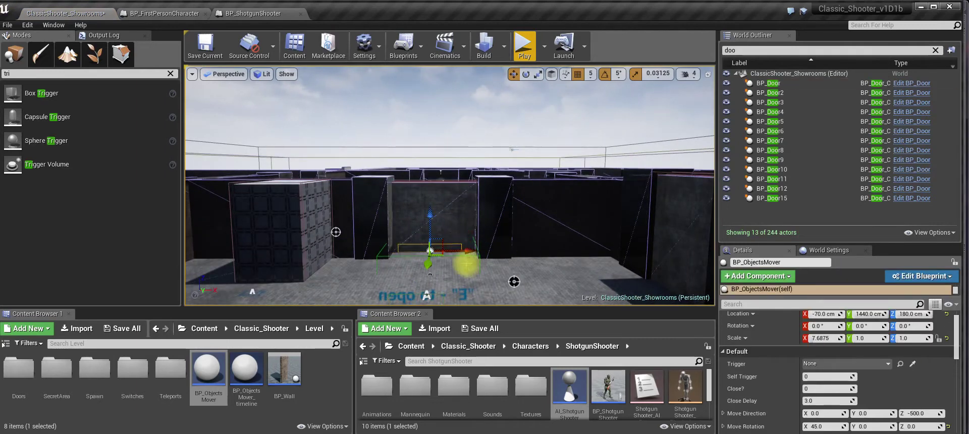
pyautogui.scroll(-2, 465, 257)
pyautogui.moveTo(465, 256); pyautogui.dragTo(462, 277, button='middle')
pyautogui.scroll(-2, 466, 250)
pyautogui.scroll(-2, 497, 233)
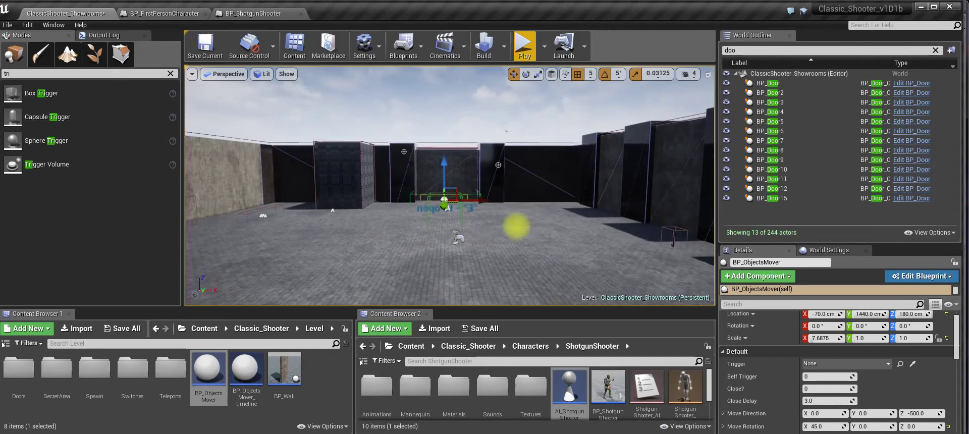
pyautogui.scroll(4, 515, 227)
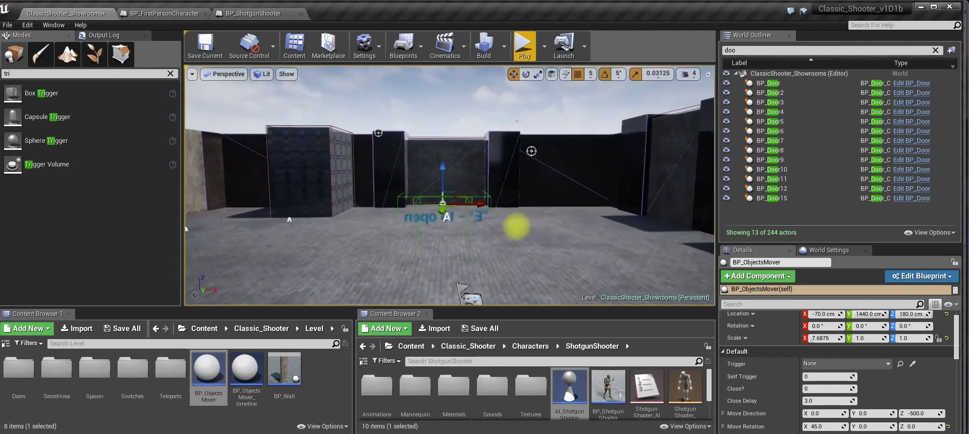
pyautogui.click(912, 364)
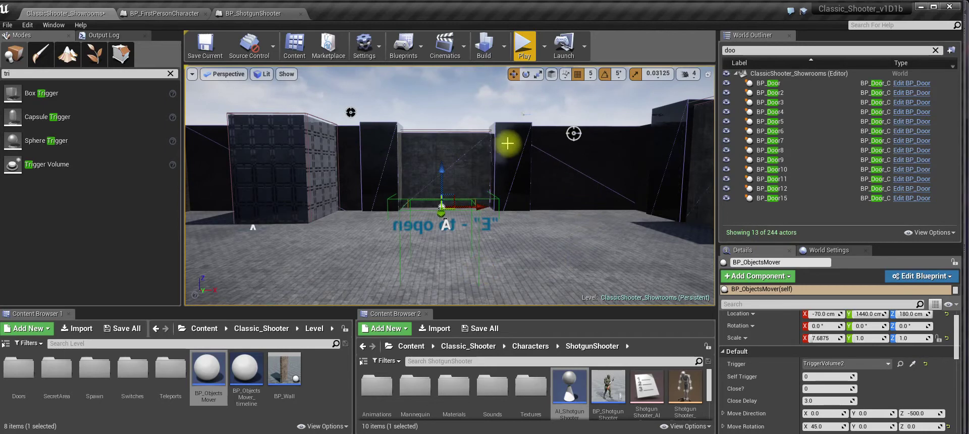
pyautogui.scroll(-3, 505, 146)
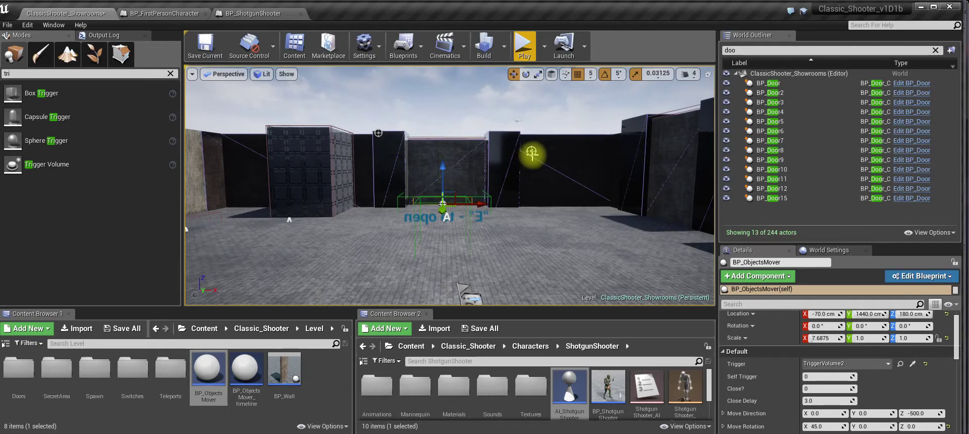
# Playtest the level by walking through the trigger volume at the doorway and watching how the walls move.
pyautogui.click(527, 47)
pyautogui.press('w')
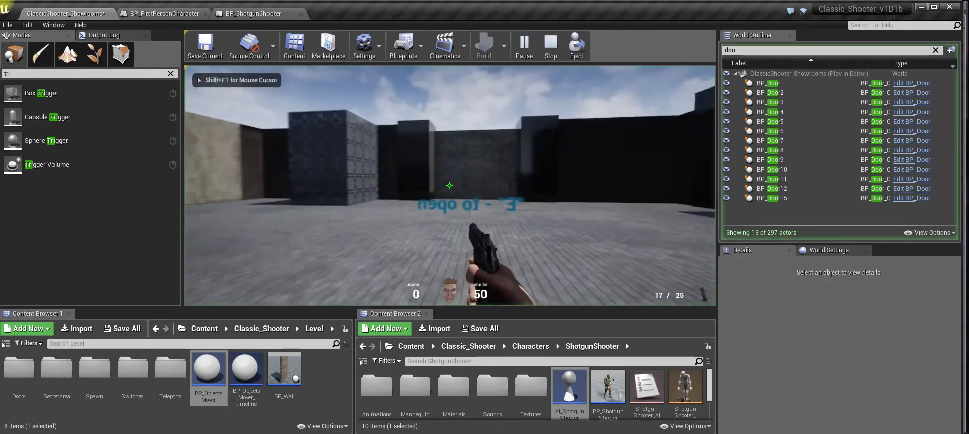
pyautogui.press('e')
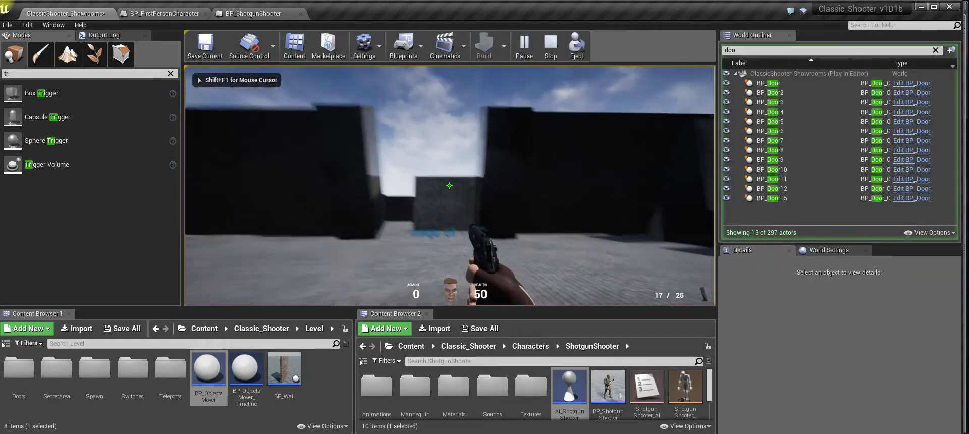
pyautogui.press('w')
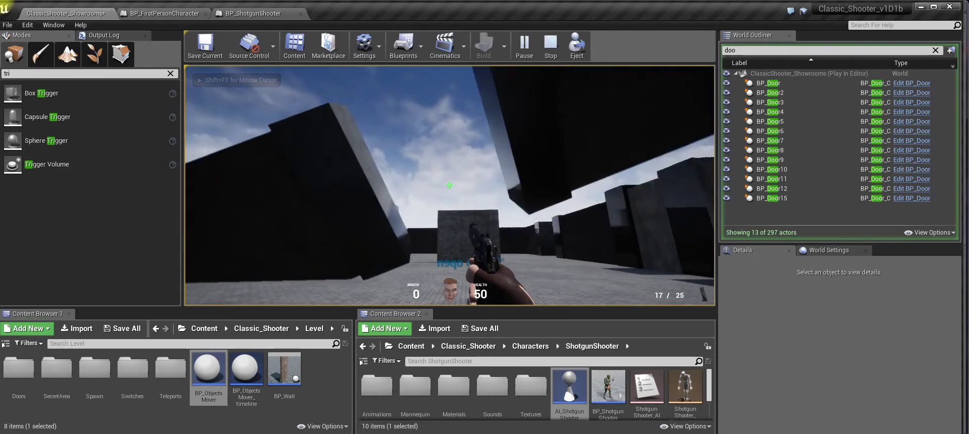
pyautogui.press('w')
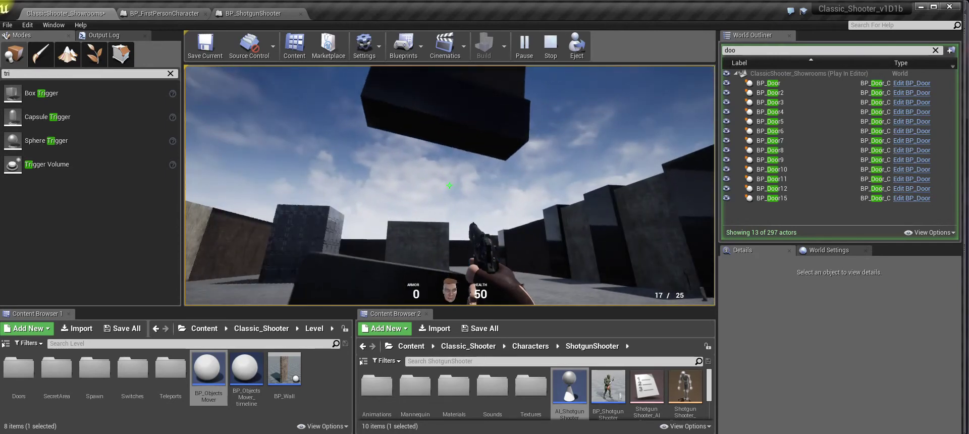
pyautogui.press('Escape')
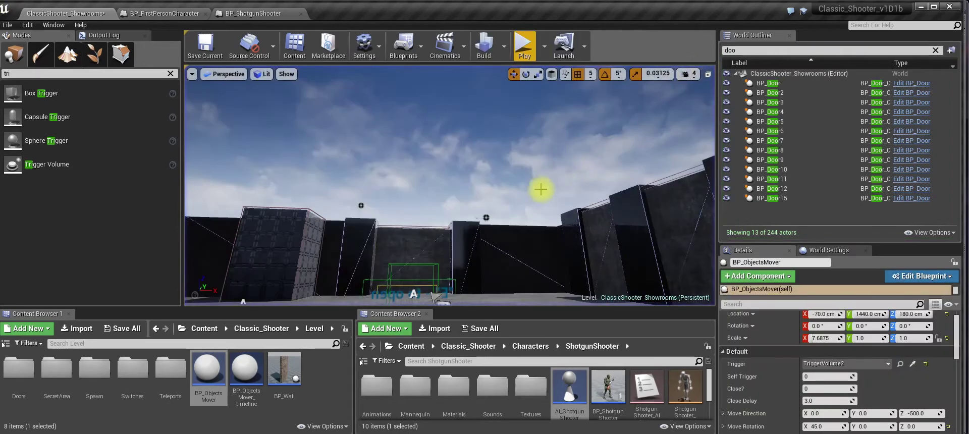
# Set the objects mover's Move Time to 0.5 and playtest the wall movement.
pyautogui.scroll(-5, 921, 374)
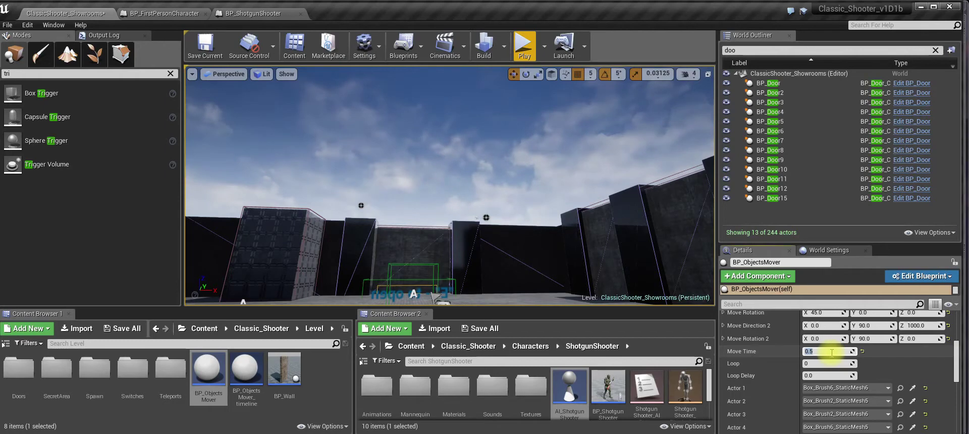
pyautogui.click(523, 48)
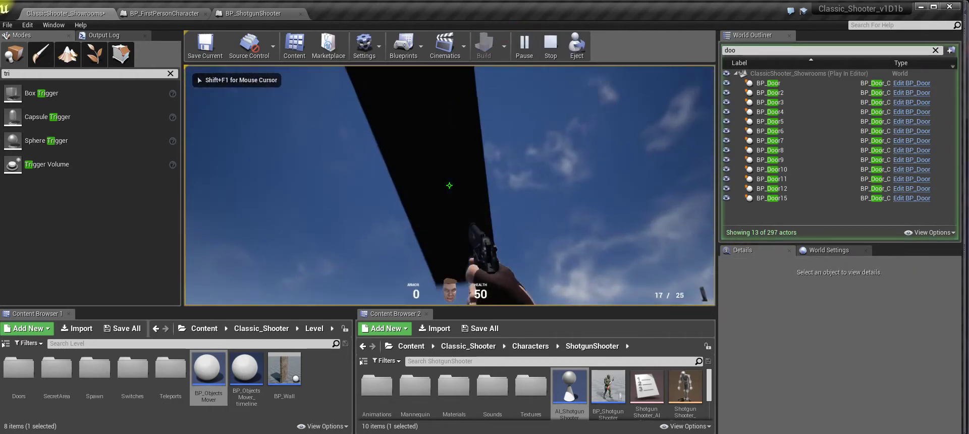
pyautogui.press('Escape')
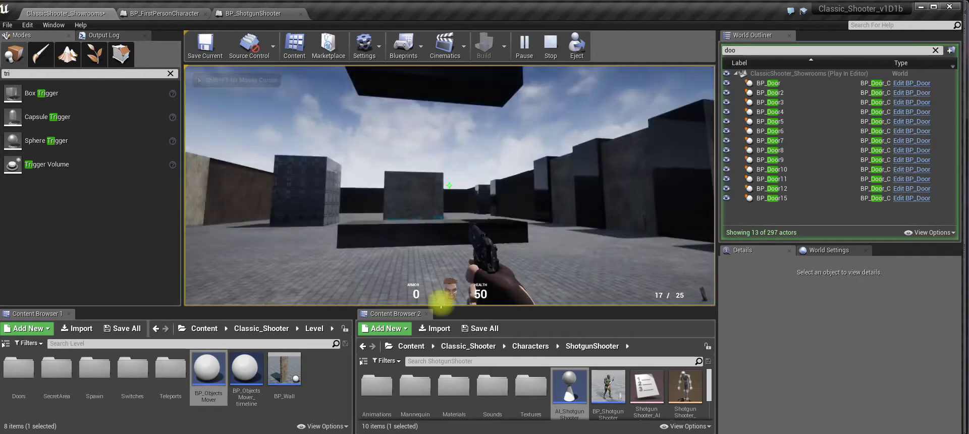
pyautogui.press('Escape')
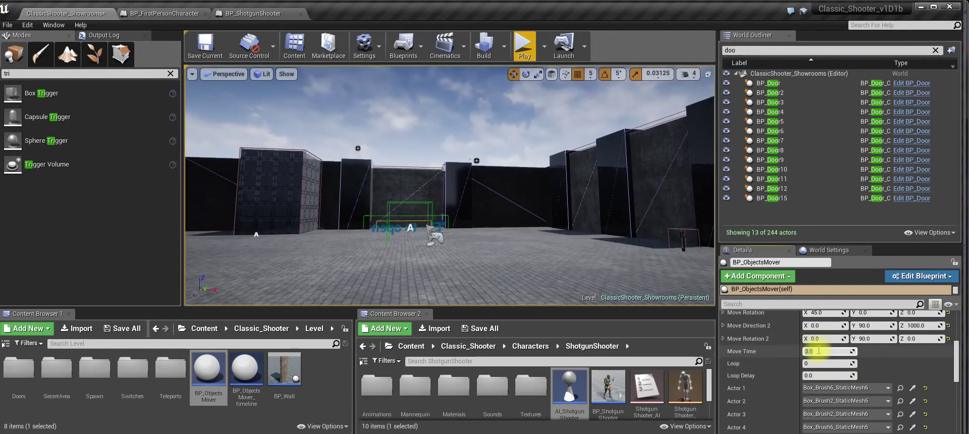
# Set the objects mover's Loop to 1 and its Move Time to 1.5, playtesting the looping wall movement.
pyautogui.moveTo(484, 251); pyautogui.dragTo(479, 231, button='right')
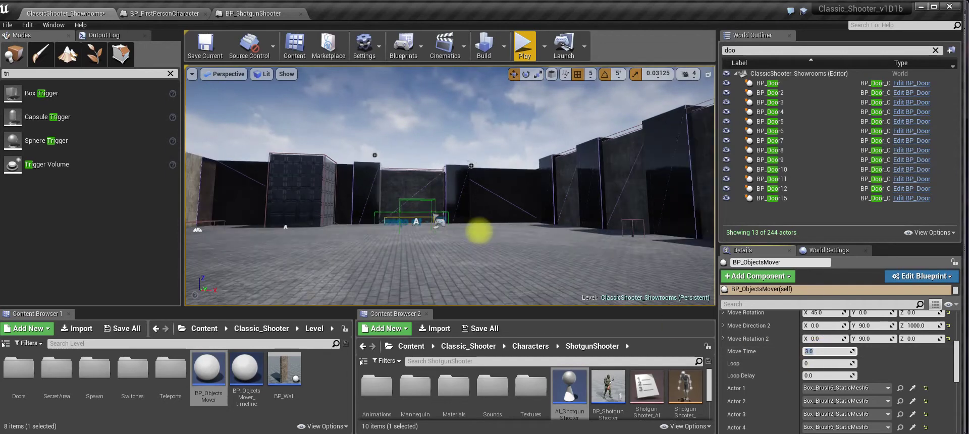
pyautogui.click(811, 363)
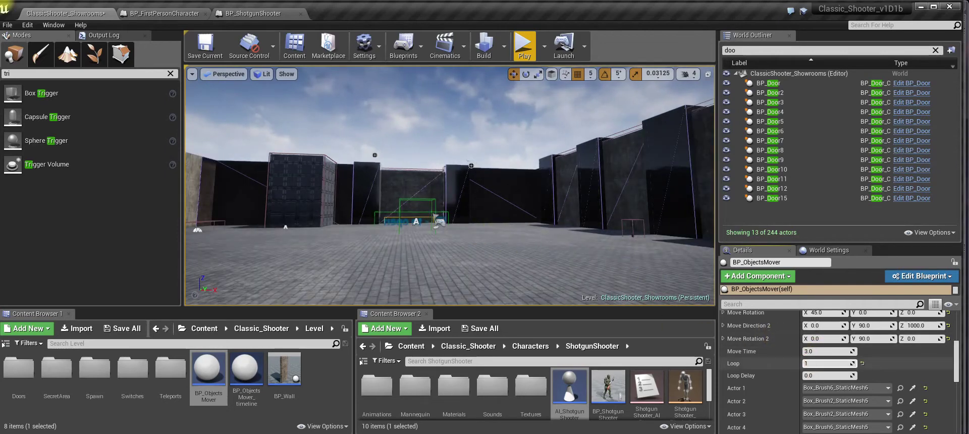
pyautogui.click(524, 46)
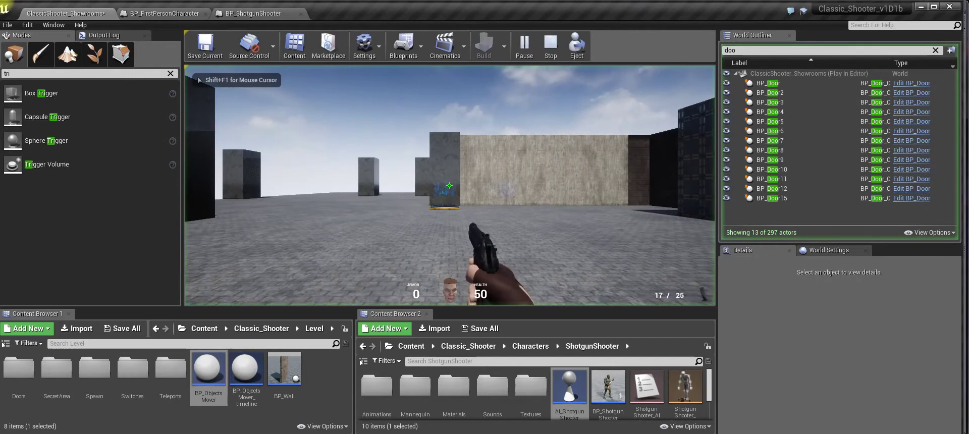
pyautogui.press('Escape')
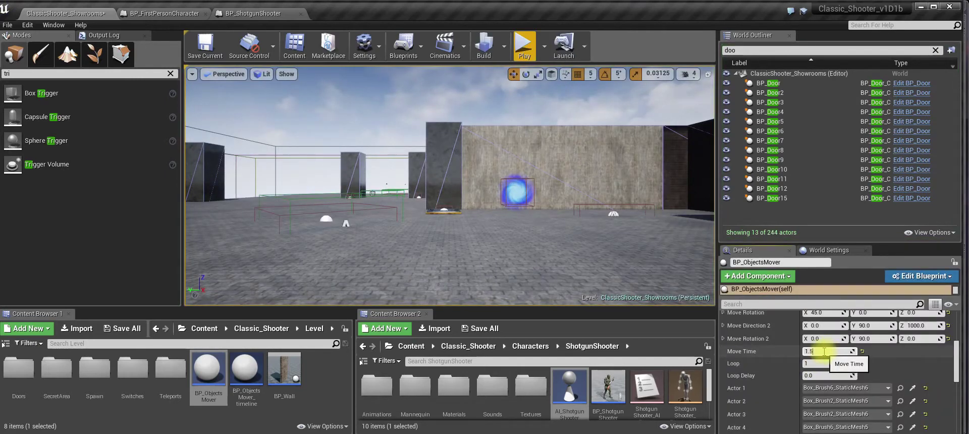
pyautogui.click(524, 46)
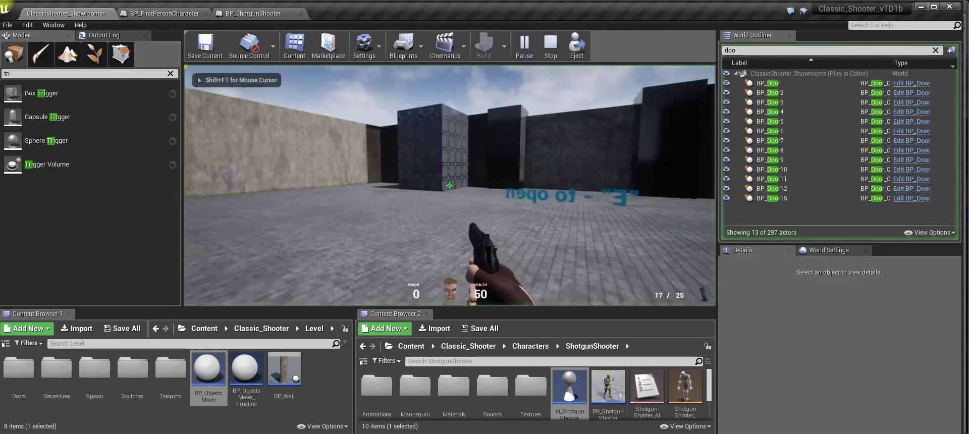
pyautogui.press('s')
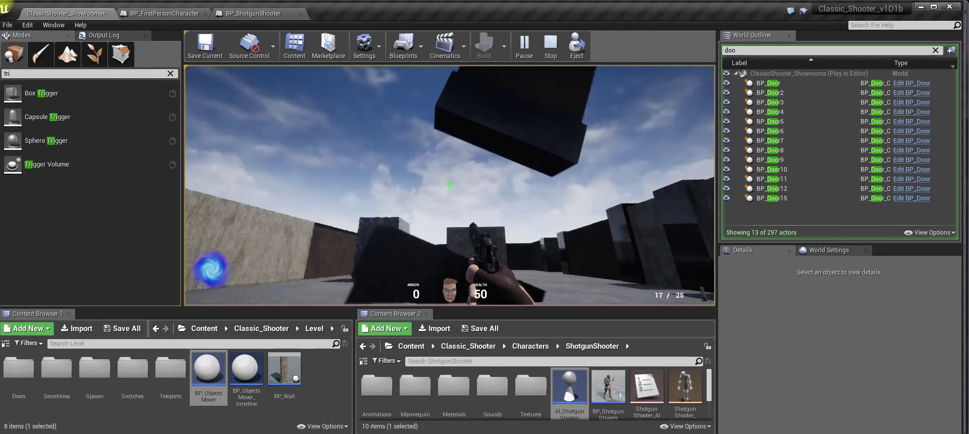
pyautogui.press('Escape')
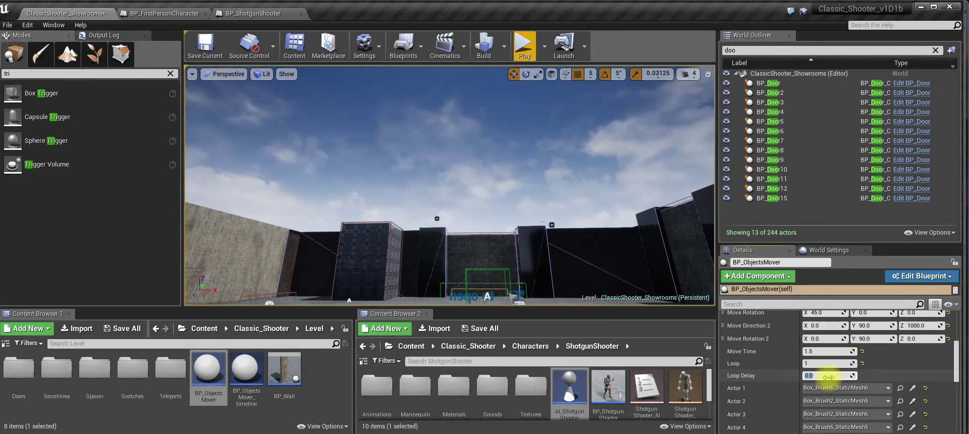
# Set the objects mover's Loop Delay to 0.5 and playtest the loop with the pause.
pyautogui.click(524, 48)
pyautogui.press('s')
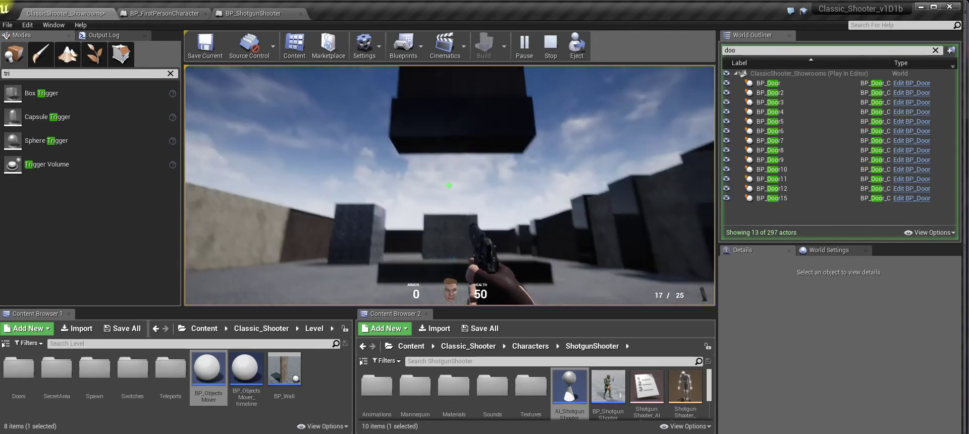
pyautogui.press('Escape')
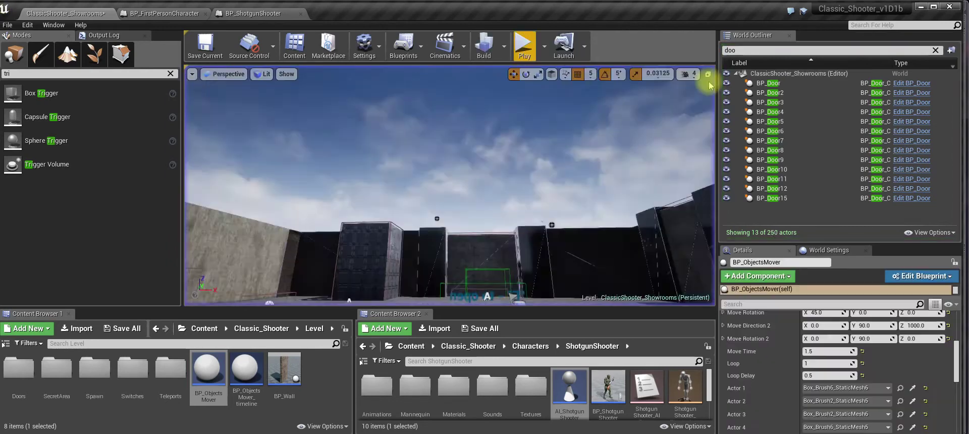
# Delete the trigger volume in front of the doorway despite its reference from the objects mover.
pyautogui.scroll(2, 926, 354)
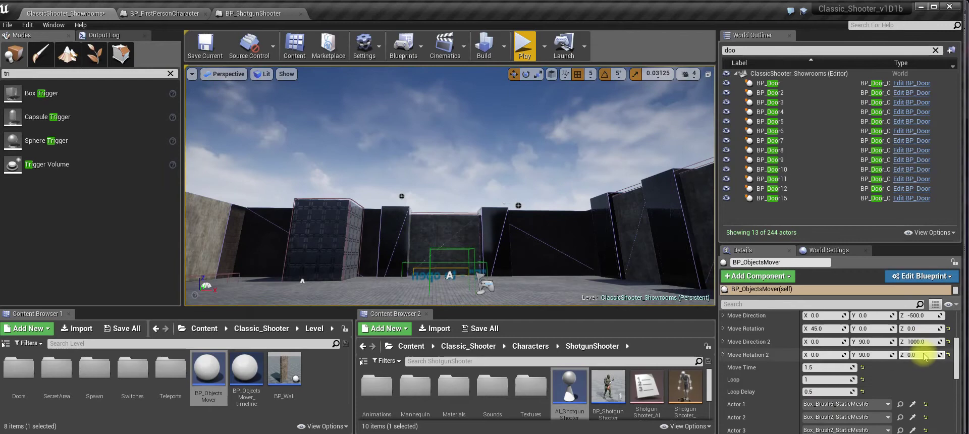
pyautogui.scroll(3, 925, 357)
pyautogui.moveTo(453, 210); pyautogui.dragTo(486, 235, button='right')
pyautogui.click(486, 242)
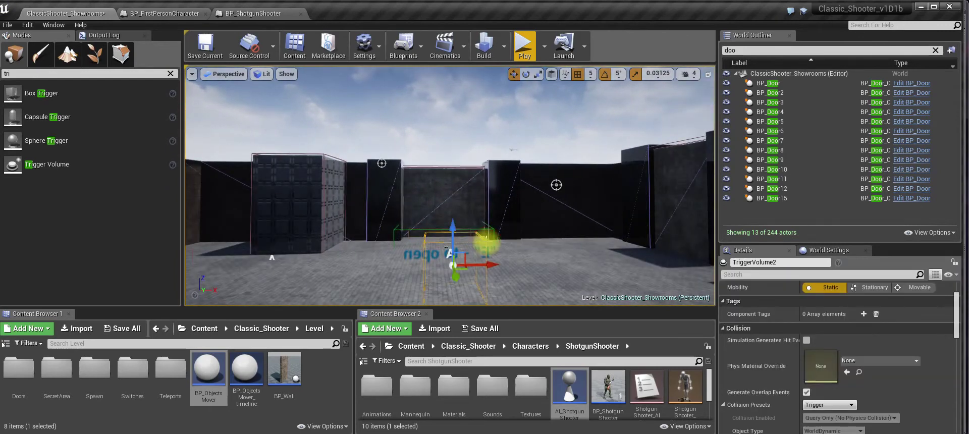
pyautogui.press('Delete')
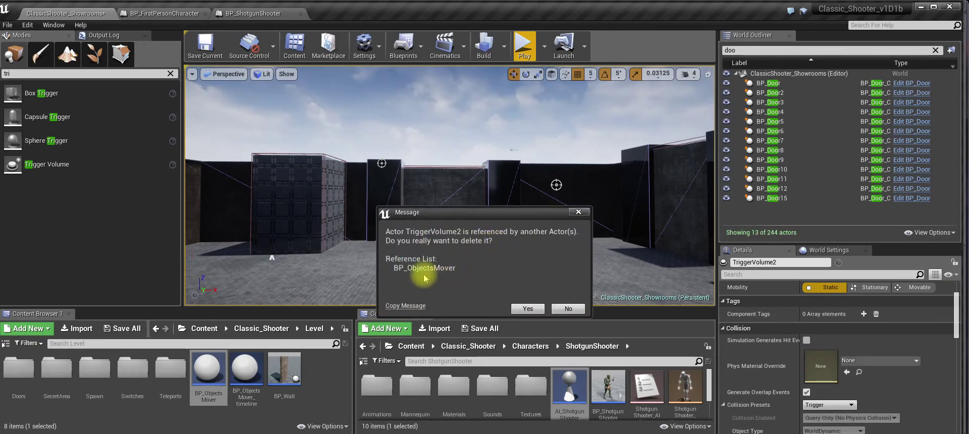
pyautogui.click(527, 308)
# Examine the teleport pad's settings and the existing switches mounted on the dark wall.
pyautogui.moveTo(439, 213); pyautogui.dragTo(192, 242, button='right')
pyautogui.moveTo(544, 244); pyautogui.dragTo(510, 236, button='right')
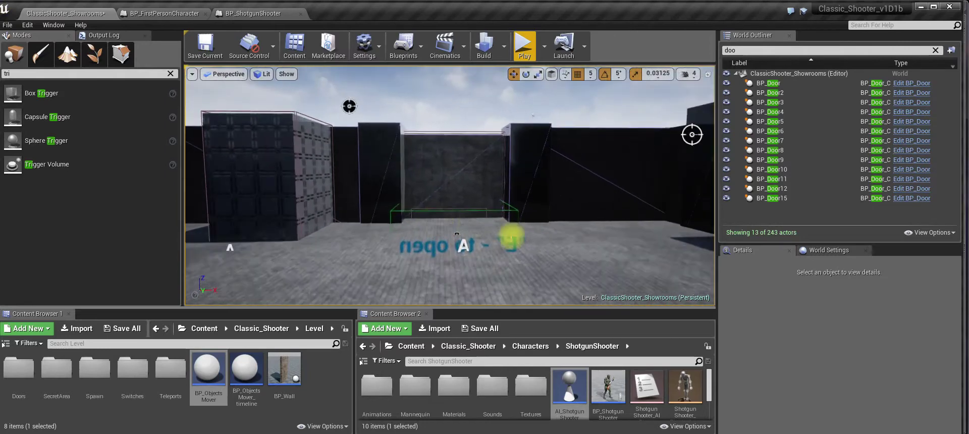
pyautogui.click(442, 346)
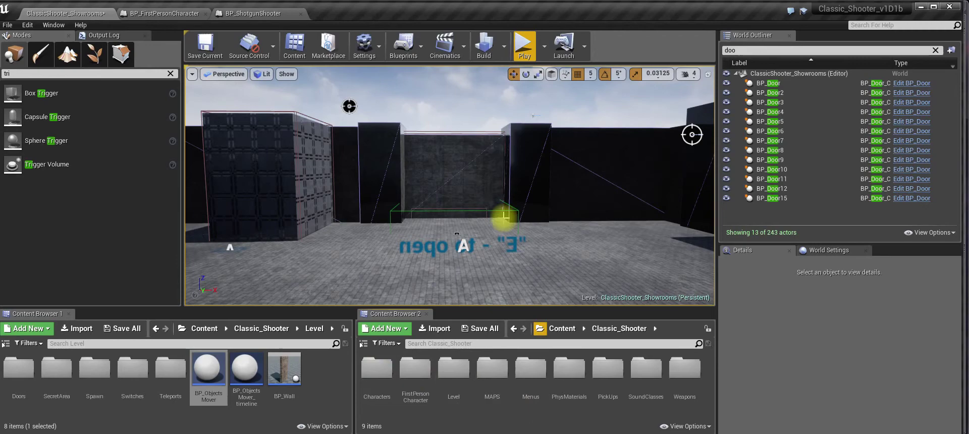
pyautogui.moveTo(530, 197)
pyautogui.mouseDown(button='right')
pyautogui.moveTo(348, 197)
pyautogui.moveTo(532, 196)
pyautogui.mouseUp(button='right')
pyautogui.moveTo(405, 201); pyautogui.dragTo(405, 201, button='right')
pyautogui.click(372, 201)
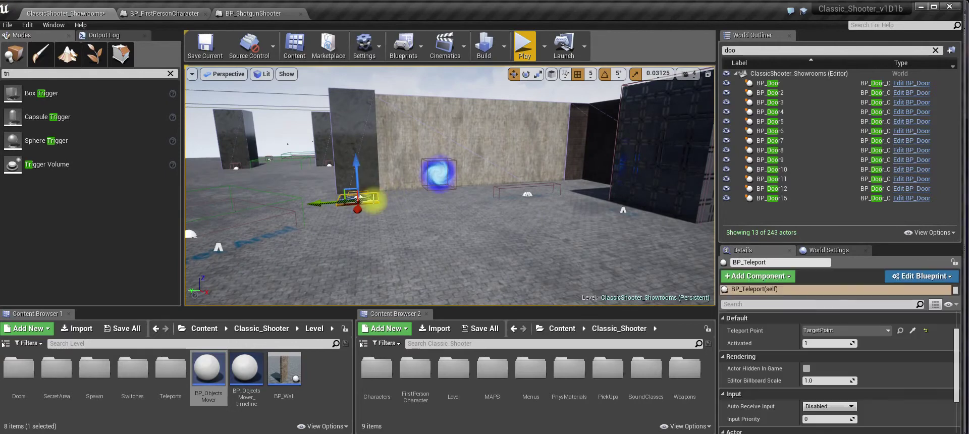
pyautogui.moveTo(478, 228); pyautogui.dragTo(608, 233, button='right')
pyautogui.moveTo(473, 196); pyautogui.dragTo(473, 197, button='right')
pyautogui.moveTo(386, 226); pyautogui.dragTo(348, 226, button='right')
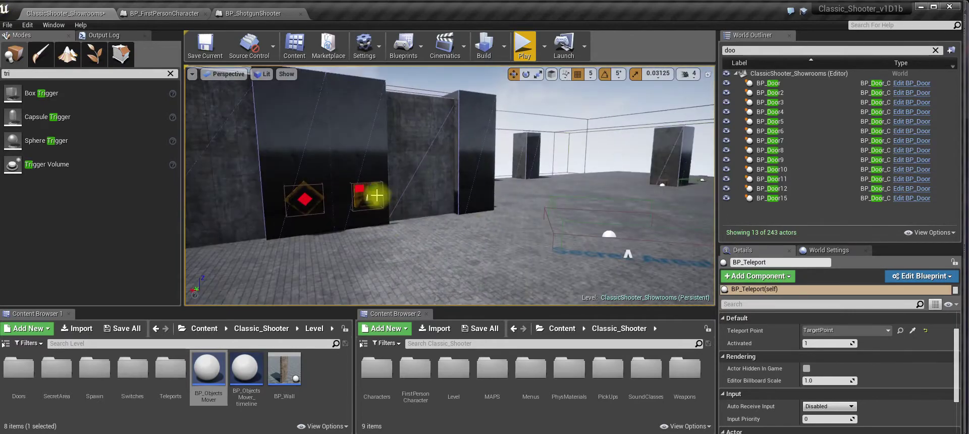
# Place a BP_Switch from the Level/Switches folder in the open area near the teleport pad and raise it above the floor.
pyautogui.doubleClick(453, 370)
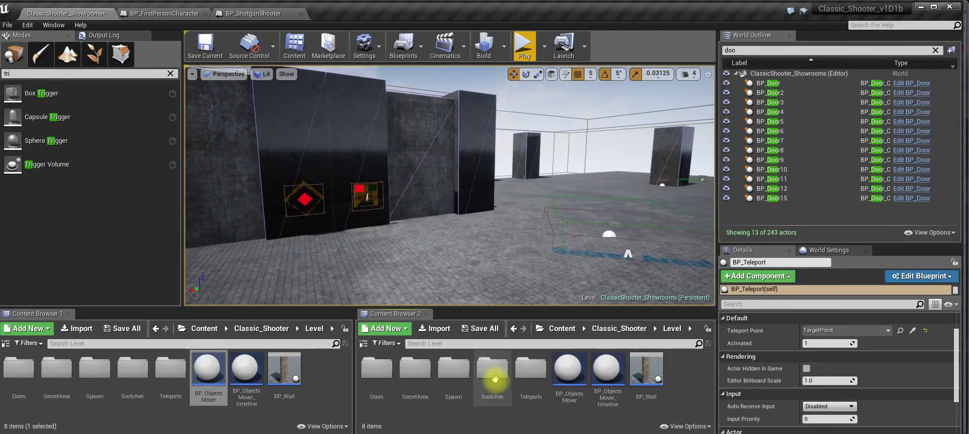
pyautogui.doubleClick(493, 381)
pyautogui.moveTo(568, 385); pyautogui.dragTo(570, 285)
pyautogui.press('e')
pyautogui.press('r')
pyautogui.press('e')
pyautogui.press('w')
pyautogui.moveTo(579, 212); pyautogui.dragTo(579, 182)
# Set the teleport pad's Activated to 0 and assign the pad as the new switch's Teleport 1.
pyautogui.click(408, 216)
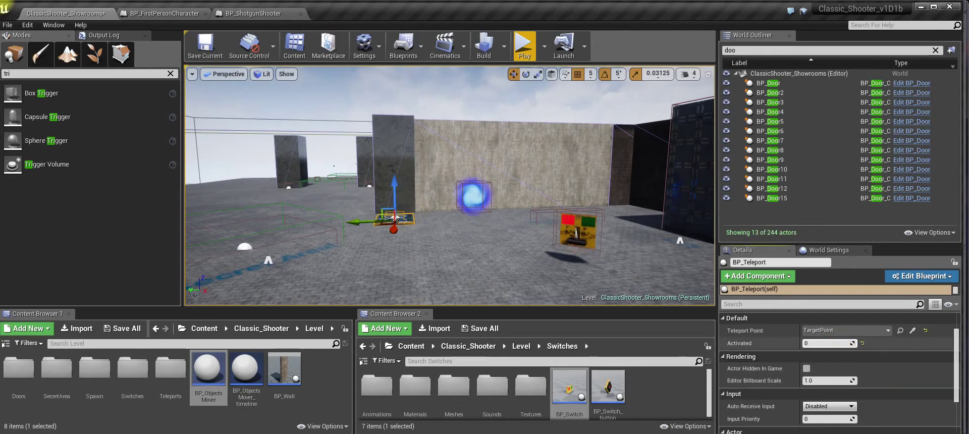
pyautogui.click(573, 229)
pyautogui.scroll(-6, 888, 363)
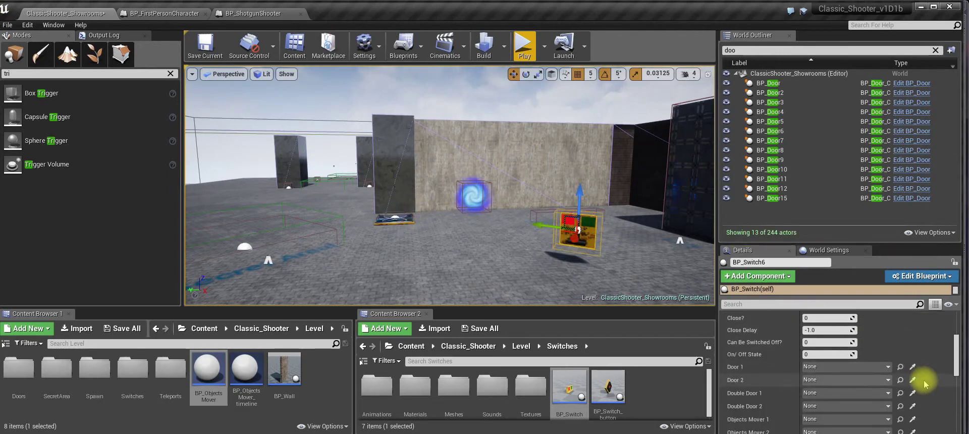
pyautogui.click(913, 416)
pyautogui.moveTo(499, 243); pyautogui.dragTo(560, 248, button='right')
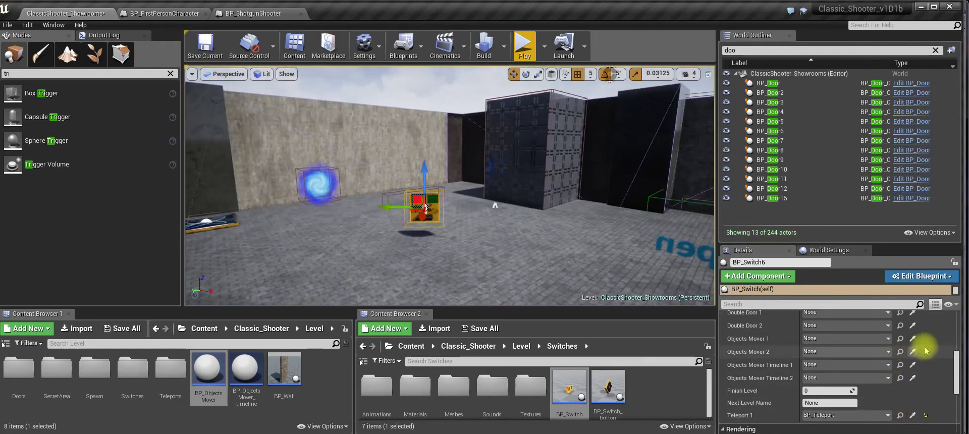
# Assign the BP_ObjectsMover by the doorway as the new switch's Objects Mover 1.
pyautogui.click(912, 338)
pyautogui.moveTo(595, 224); pyautogui.dragTo(660, 231, button='right')
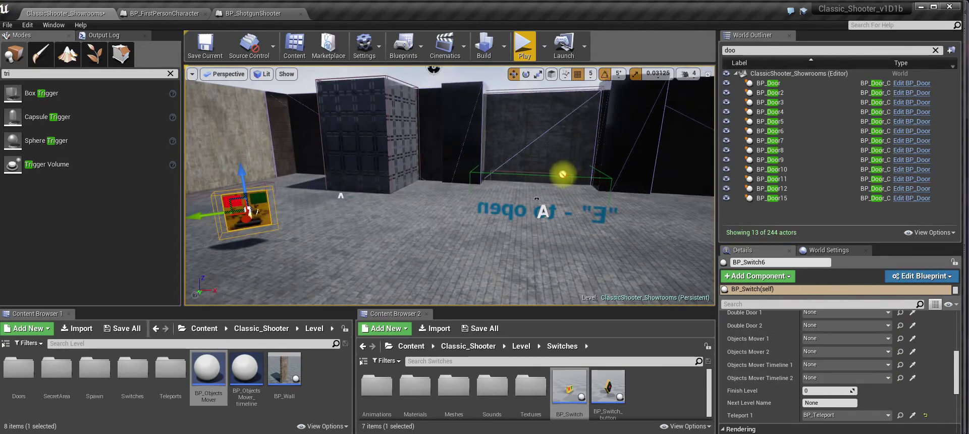
pyautogui.moveTo(566, 170); pyautogui.dragTo(561, 179, button='right')
pyautogui.press('e')
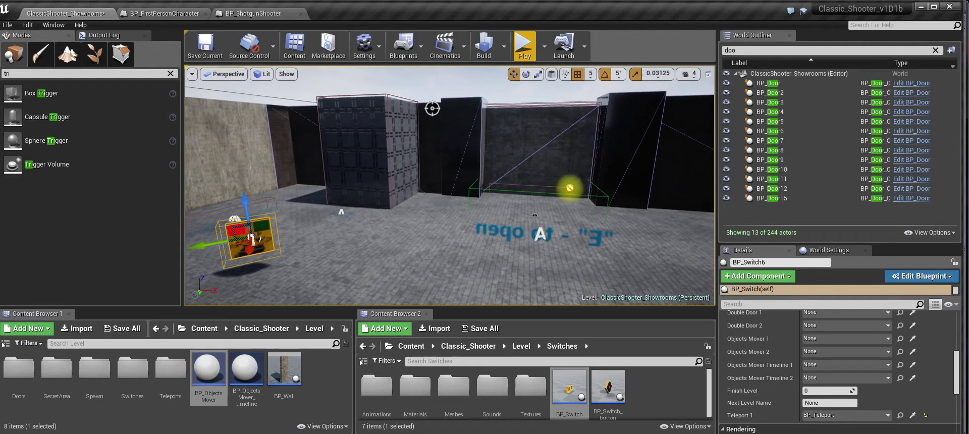
pyautogui.scroll(3, 562, 188)
pyautogui.click(913, 341)
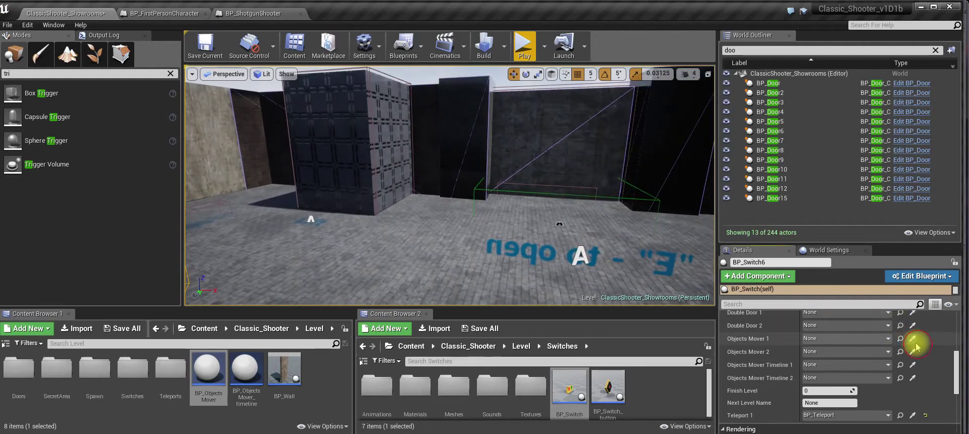
pyautogui.scroll(3, 587, 186)
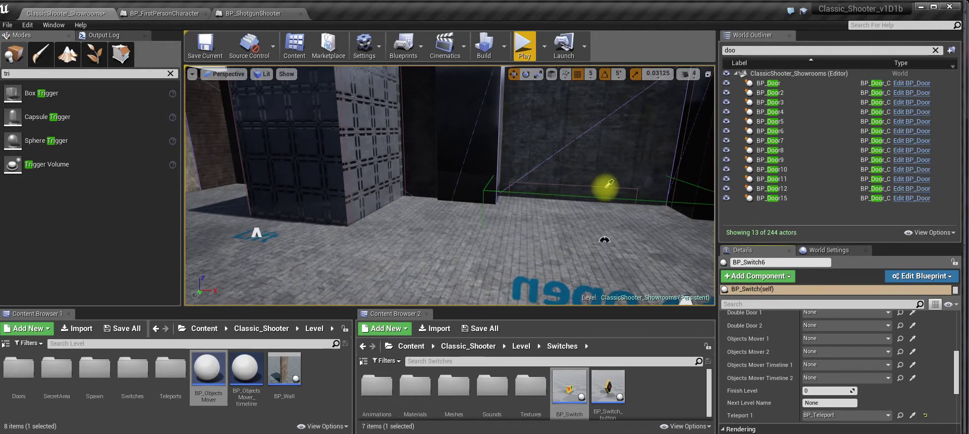
pyautogui.scroll(-4, 606, 187)
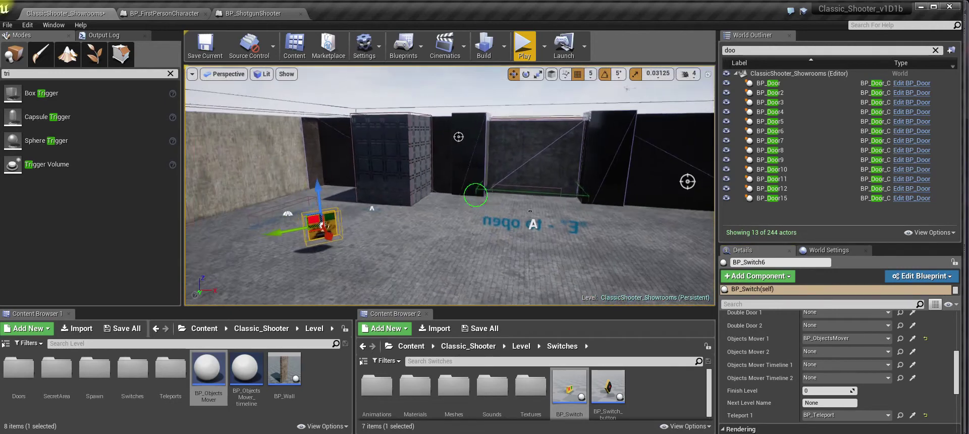
# Playtest the level and use the free-standing switch to check the objects mover and teleport pad it controls.
pyautogui.click(542, 47)
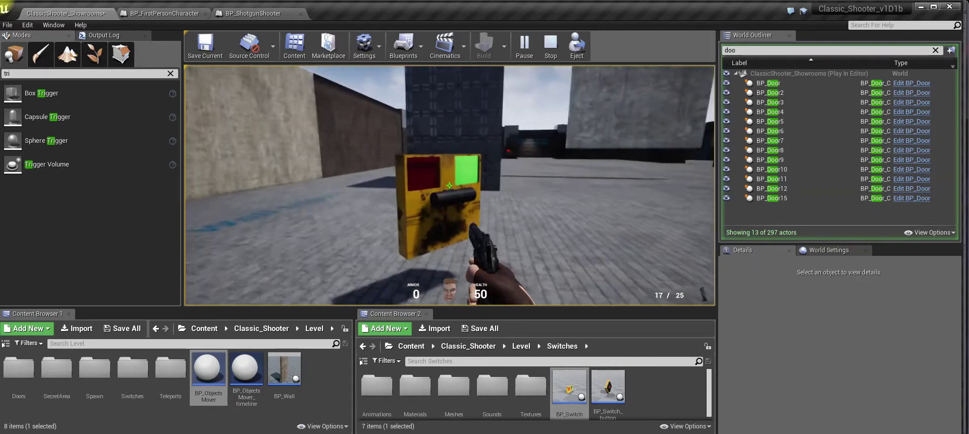
pyautogui.click(449, 185)
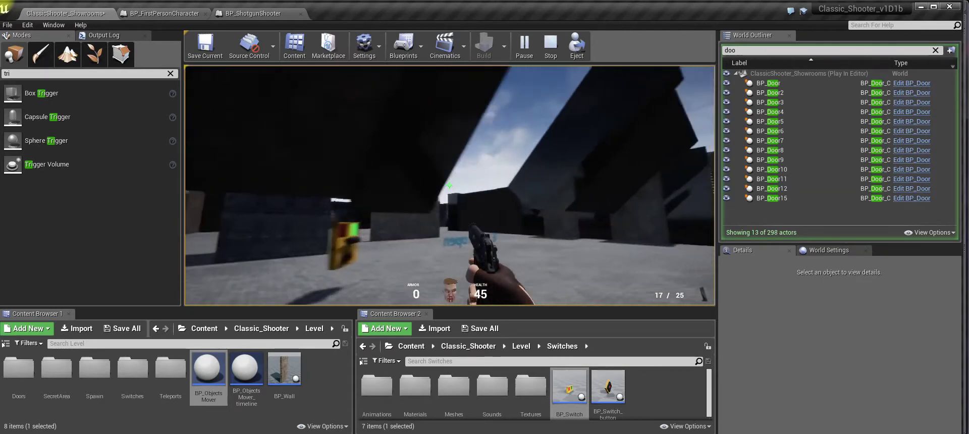
pyautogui.press('Escape')
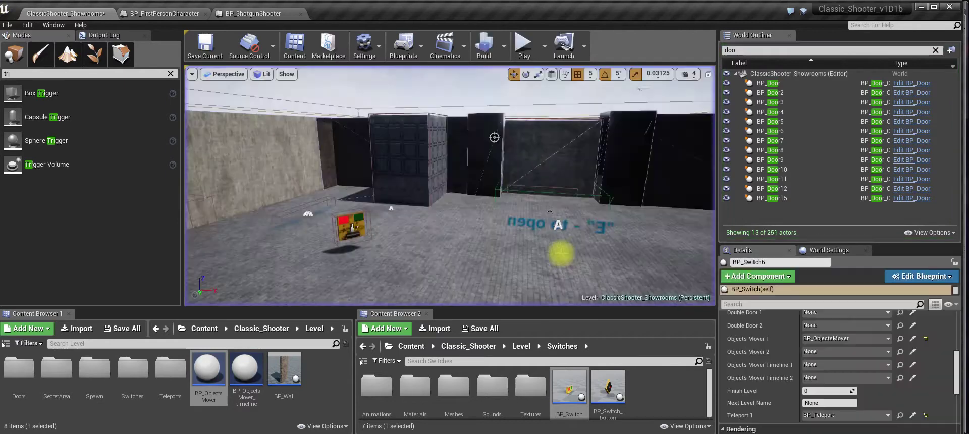
# Set the new switch's Can Be Switched Off? and Close? options to 1.
pyautogui.moveTo(422, 243); pyautogui.dragTo(409, 223, button='right')
pyautogui.scroll(5, 408, 223)
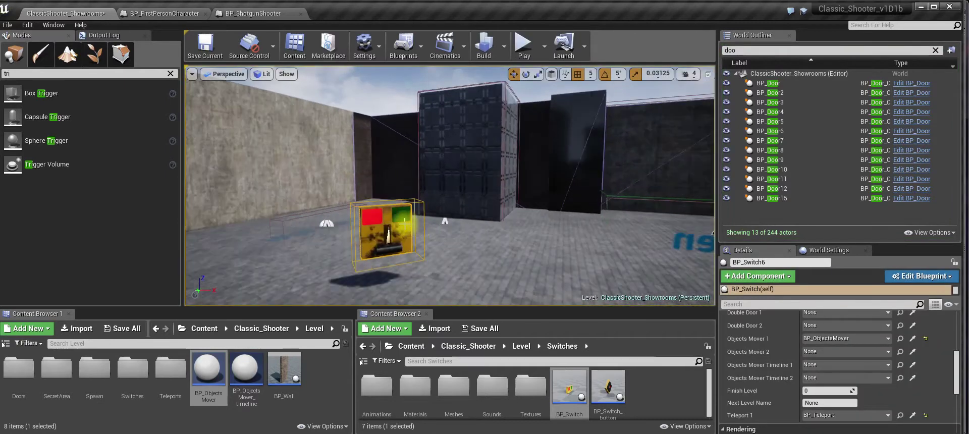
pyautogui.scroll(3, 827, 374)
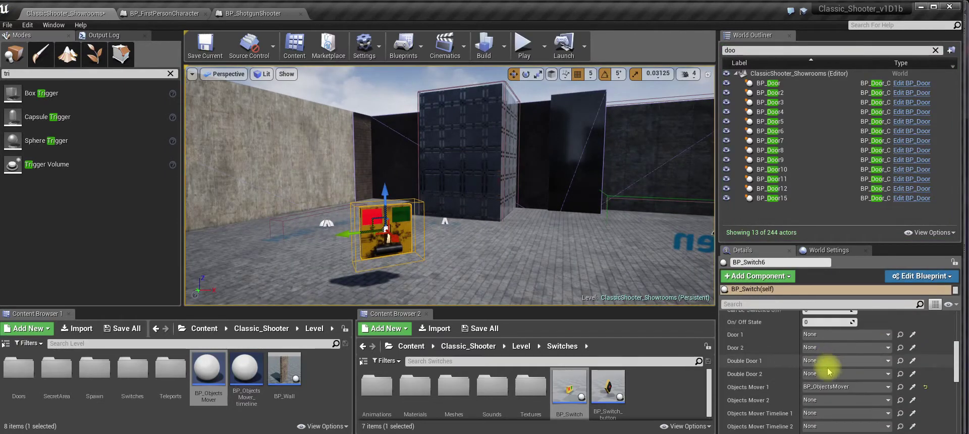
pyautogui.scroll(5, 863, 381)
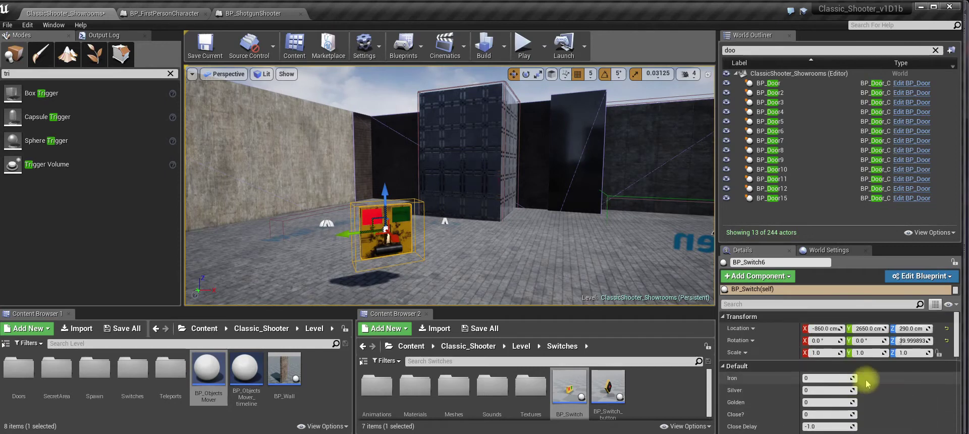
pyautogui.moveTo(826, 375); pyautogui.dragTo(881, 382)
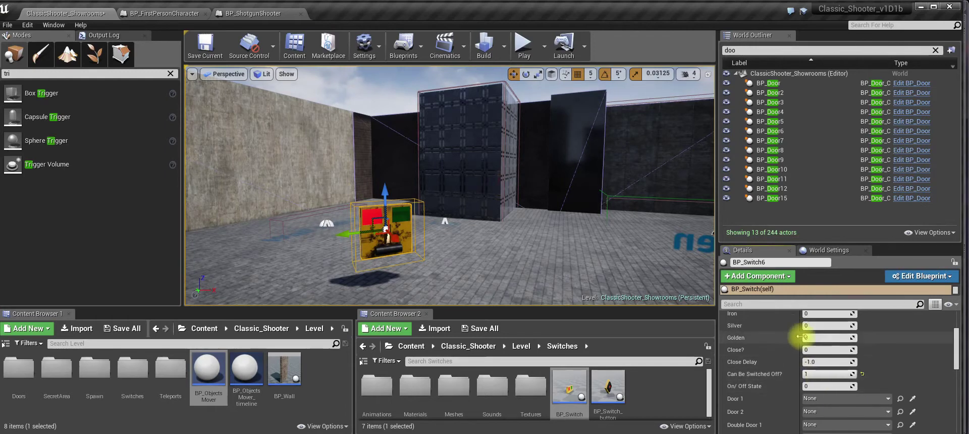
pyautogui.click(812, 351)
pyautogui.write('1')
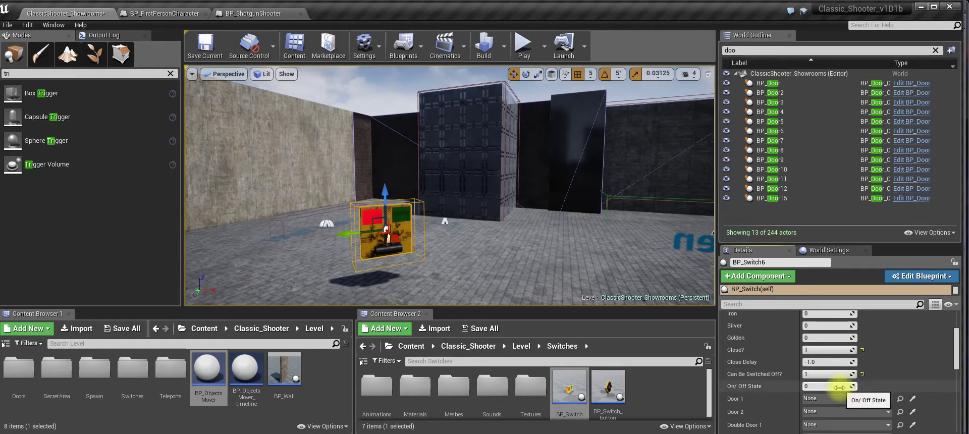
# Set the new switch's Iron key requirement to 1.
pyautogui.scroll(2, 837, 360)
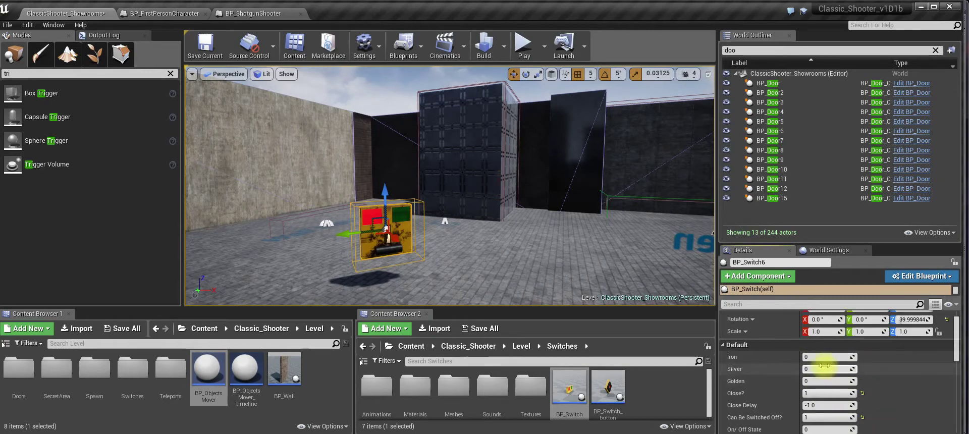
pyautogui.click(819, 357)
pyautogui.write('1')
pyautogui.press('Return')
# Playtest the level again, walking up to the switch and trying to activate it.
pyautogui.click(504, 47)
pyautogui.click(522, 47)
pyautogui.press('w')
pyautogui.press('w')
pyautogui.press('e')
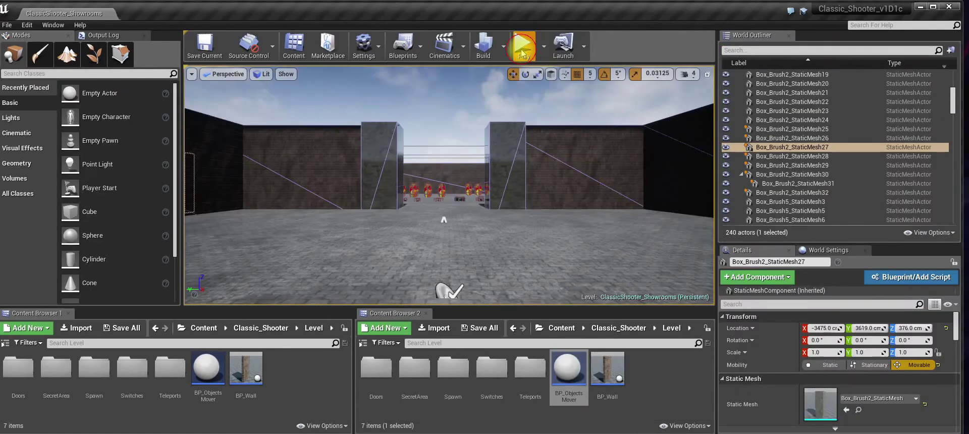
# Playtest the Classic_Shooter_v1D1c level, moving forward between the pillars and through the blue teleport.
pyautogui.click(584, 45)
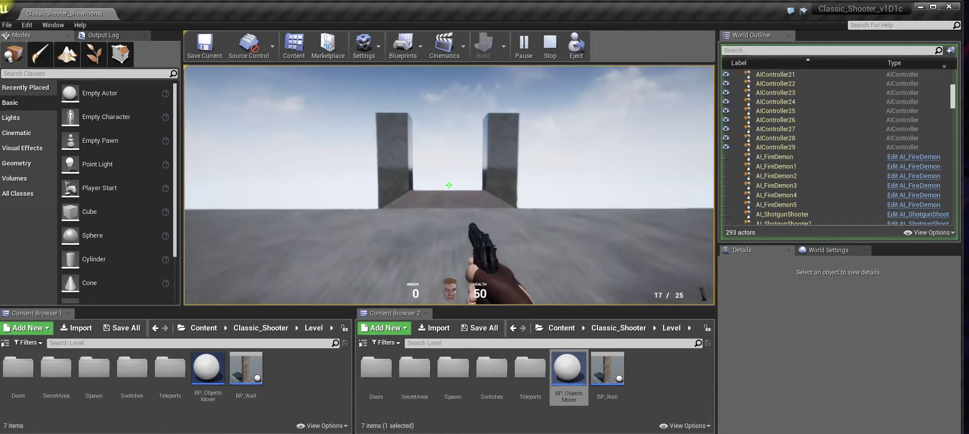
pyautogui.press('w')
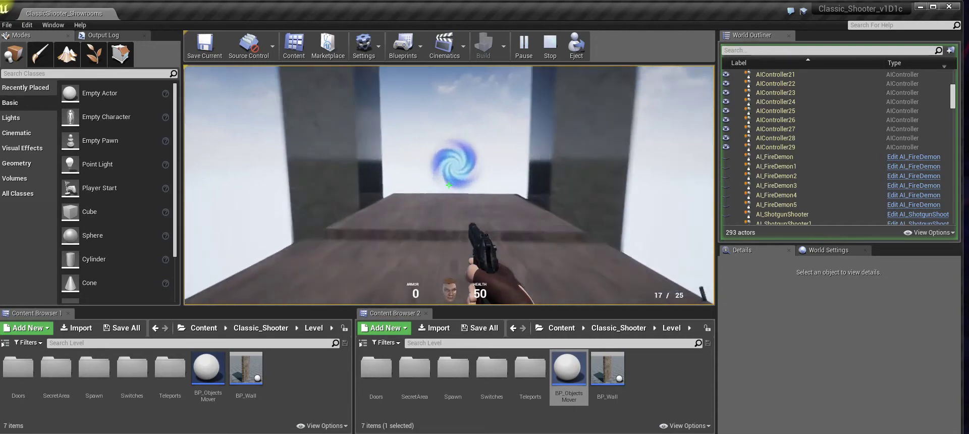
pyautogui.press('w')
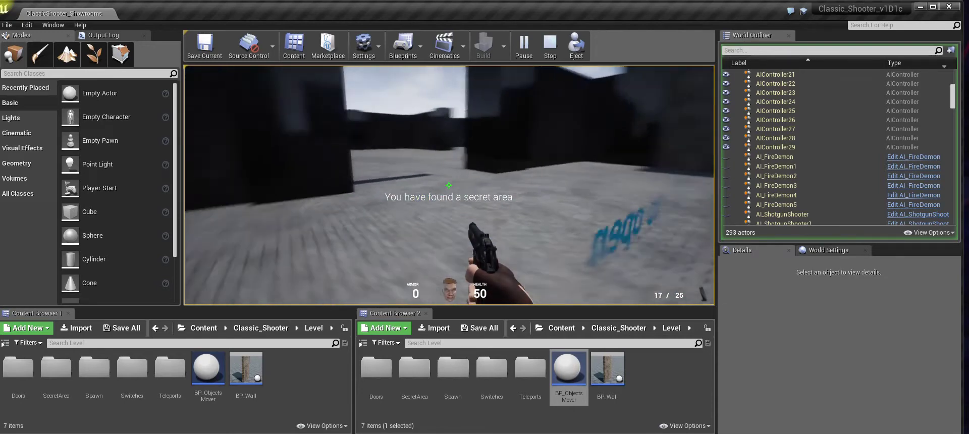
pyautogui.press('Escape')
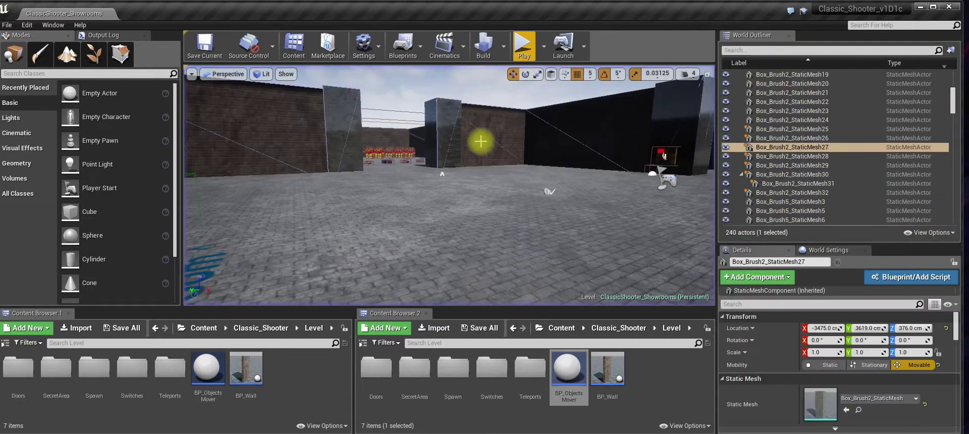
# Place a BP_ObjectsMover on the floor, then copy the location of pillar Box_Brush2_StaticMesh2 and apply it to the mover.
pyautogui.press('w')
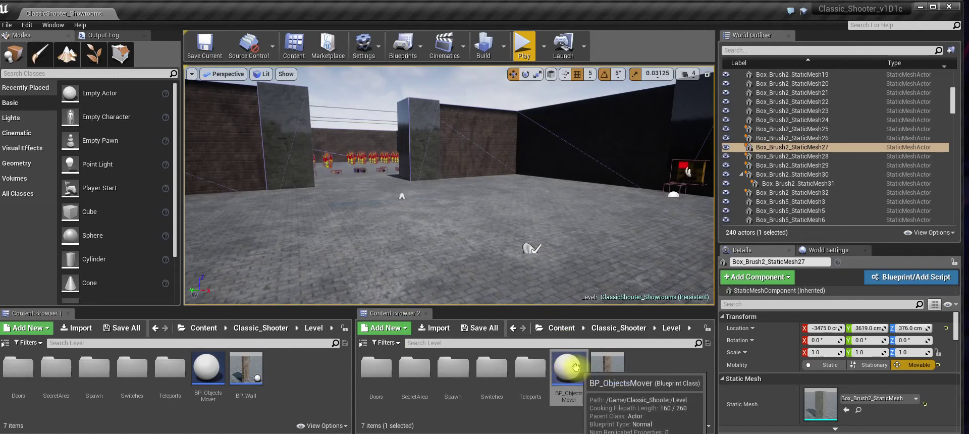
pyautogui.moveTo(430, 198); pyautogui.dragTo(431, 199)
pyautogui.click(423, 125)
pyautogui.rightClick(744, 331)
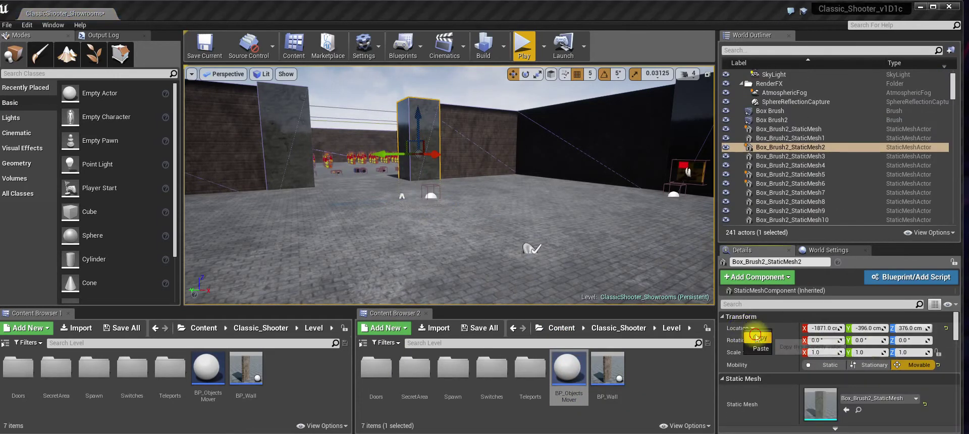
pyautogui.click(431, 198)
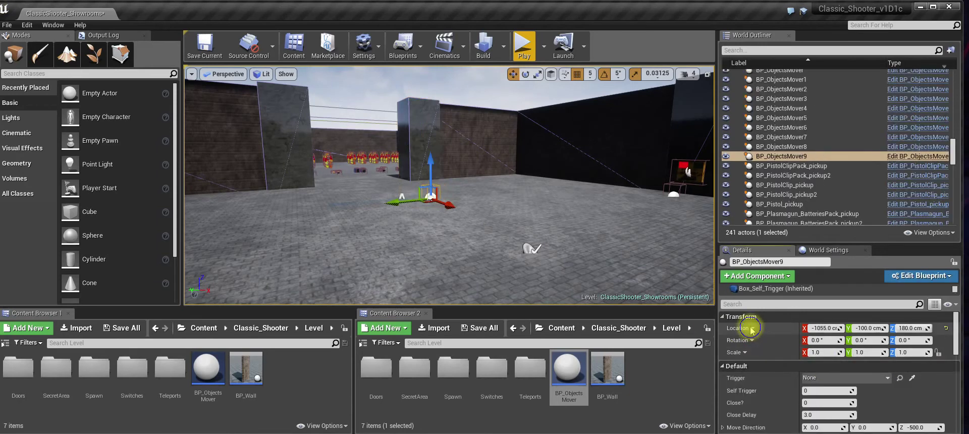
pyautogui.moveTo(430, 197); pyautogui.dragTo(417, 85)
# Assign the pillar Box_Brush2_StaticMesh2 as the new objects mover's Actor 1.
pyautogui.scroll(-3, 813, 376)
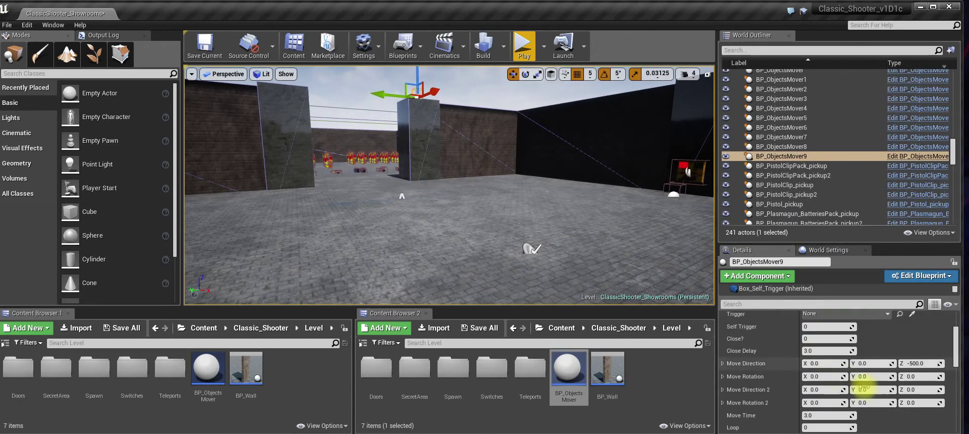
pyautogui.scroll(-3, 930, 399)
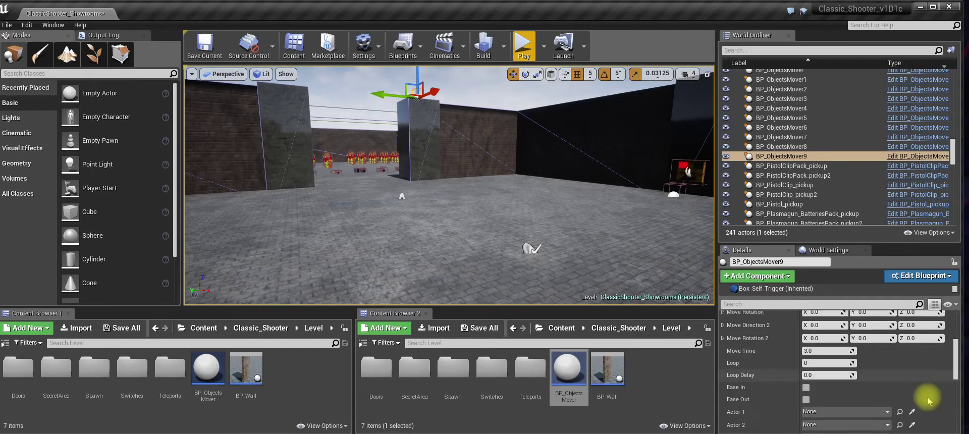
pyautogui.click(911, 395)
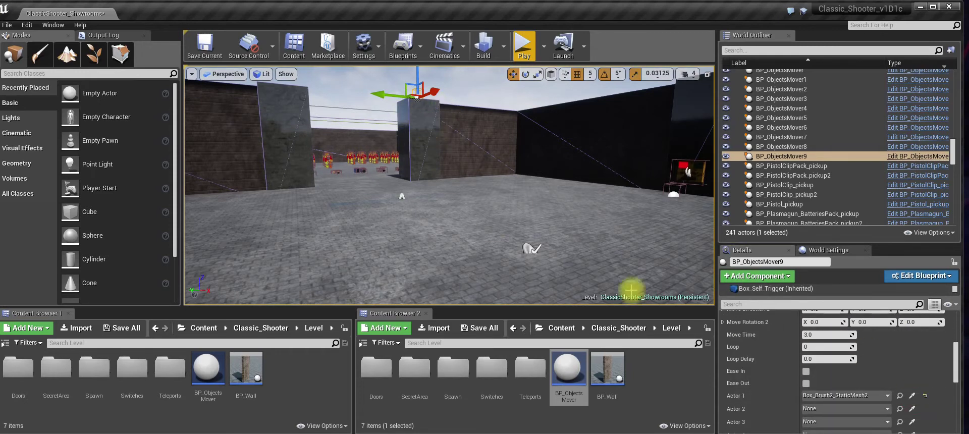
# Set the mover's Move Rotation X to 45, Move Rotation 2 X to -45 and Move Time to 0.5.
pyautogui.scroll(1, 868, 361)
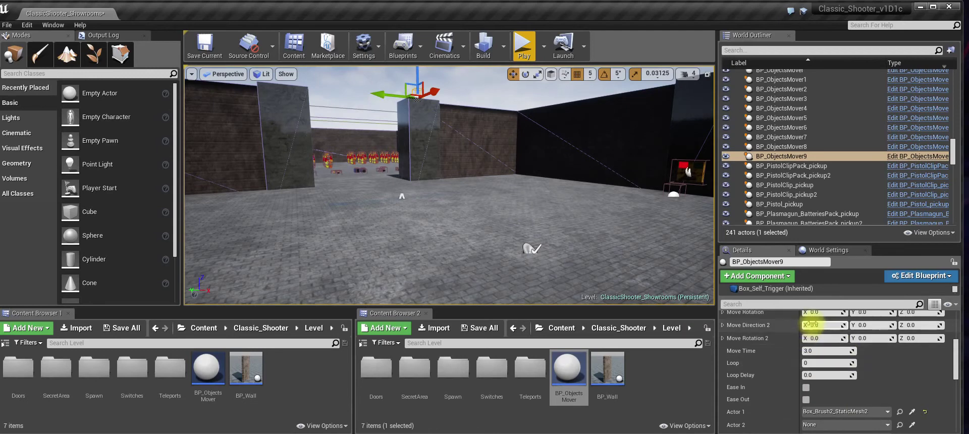
pyautogui.scroll(2, 835, 340)
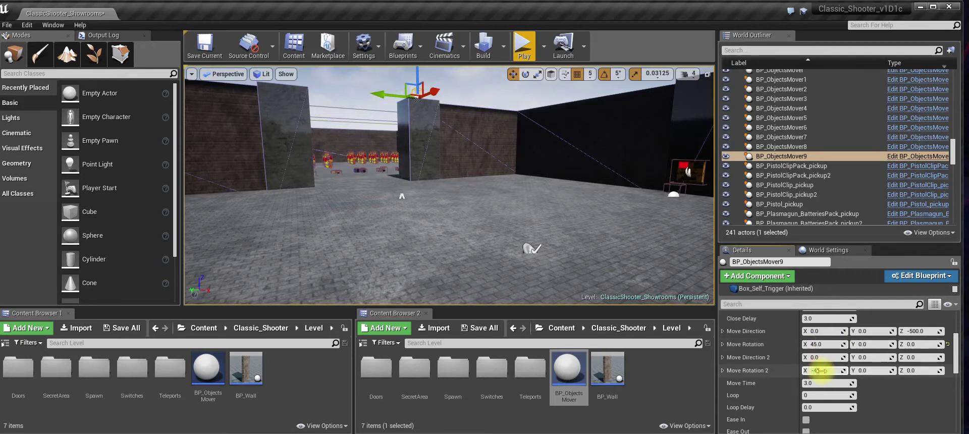
pyautogui.scroll(-2, 820, 369)
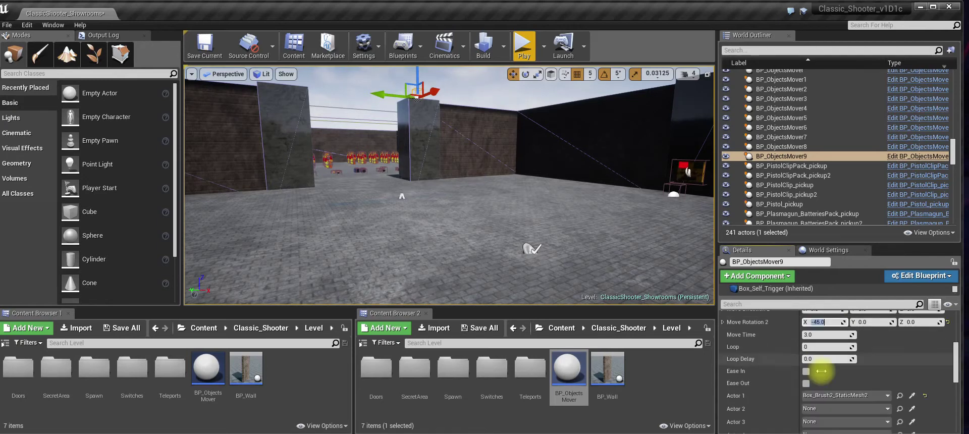
pyautogui.click(813, 335)
pyautogui.write('0.5')
pyautogui.click(863, 345)
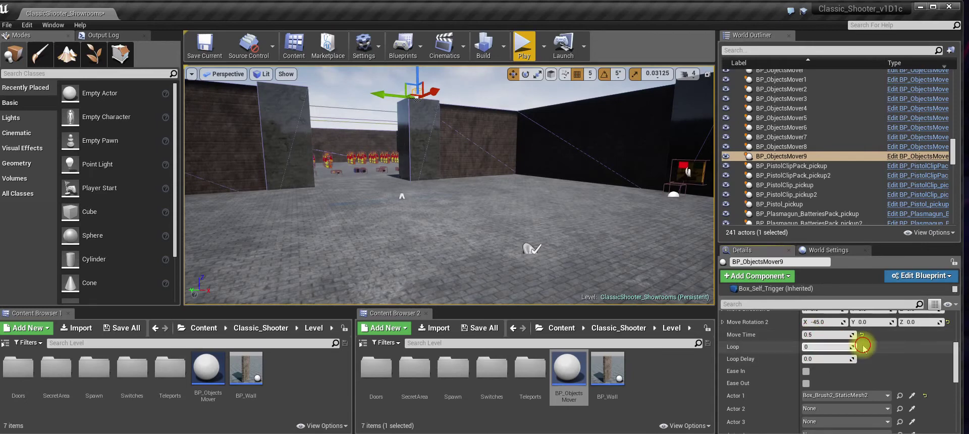
pyautogui.scroll(-2, 835, 341)
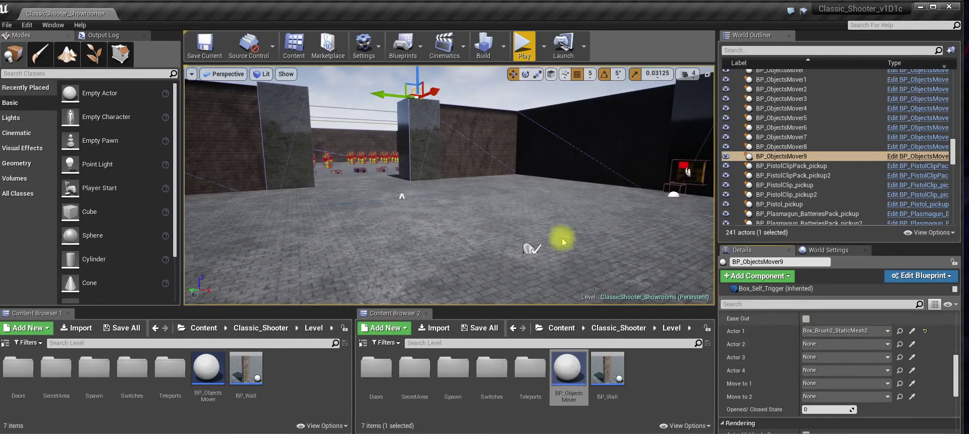
# Place a BP_FireDemon from the Characters/FireDemon folder on the floor near the pillar.
pyautogui.moveTo(515, 220); pyautogui.dragTo(522, 216, button='right')
pyautogui.press('w')
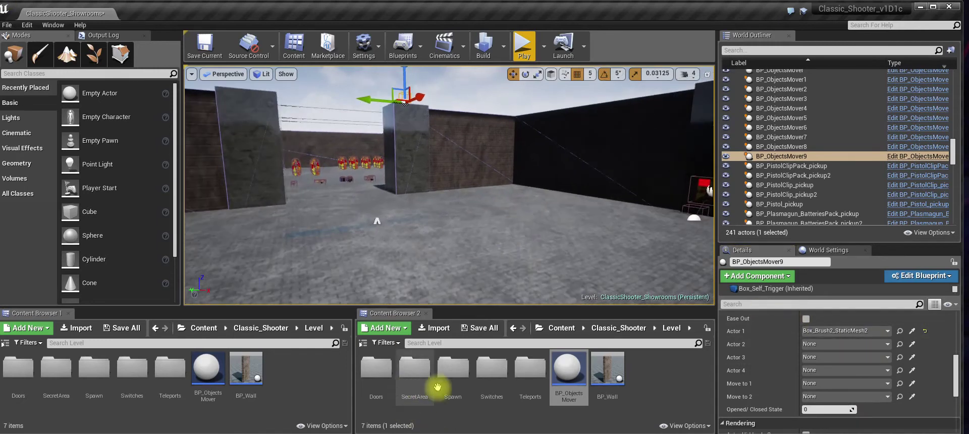
pyautogui.click(570, 329)
pyautogui.doubleClick(383, 375)
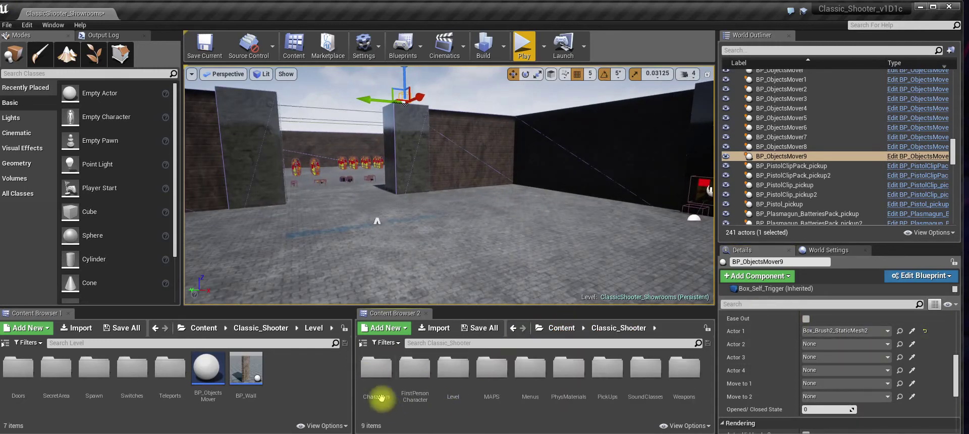
pyautogui.doubleClick(380, 379)
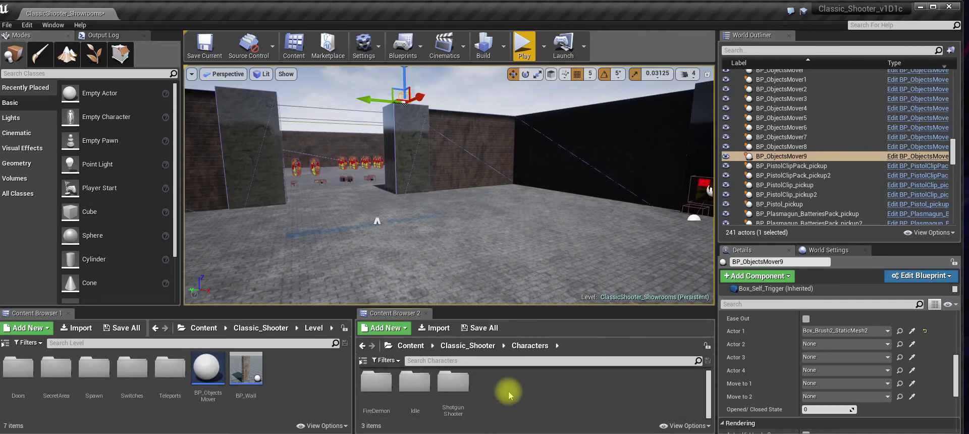
pyautogui.doubleClick(378, 381)
pyautogui.moveTo(634, 409); pyautogui.dragTo(437, 202)
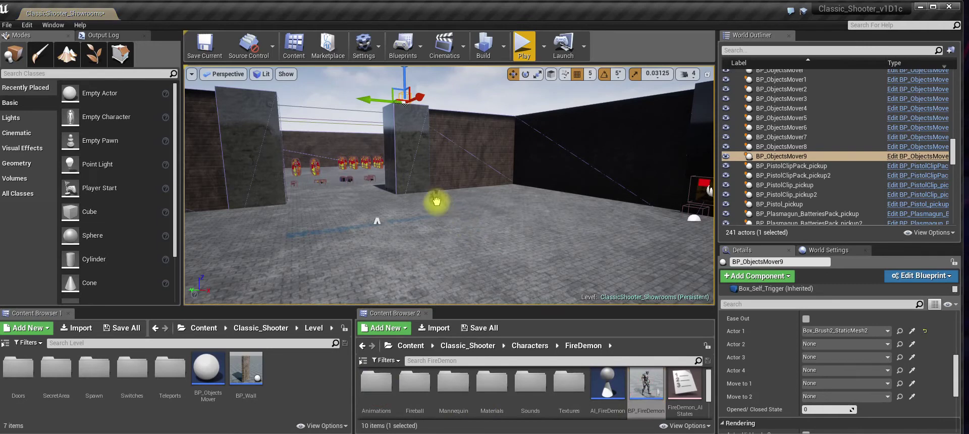
# Place a BP_ShotgunShooter from the Characters/ShotgunShooter folder on the floor beside the fire demon.
pyautogui.click(538, 349)
pyautogui.doubleClick(449, 388)
pyautogui.moveTo(609, 384); pyautogui.dragTo(403, 200)
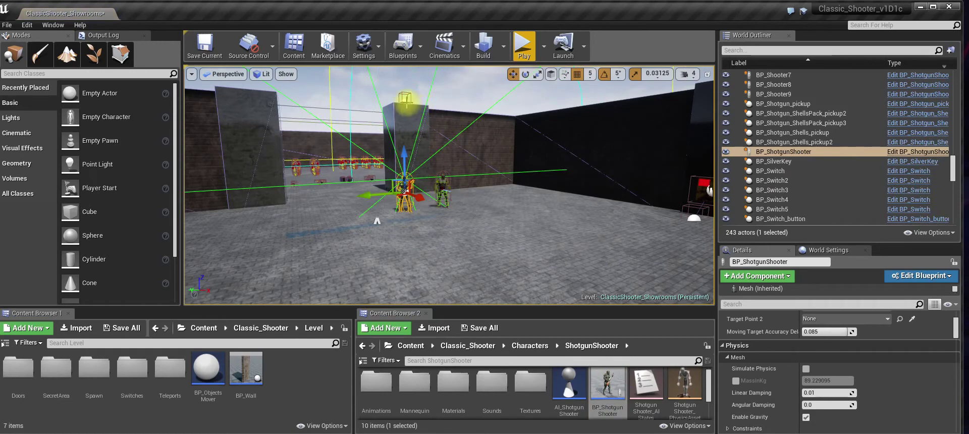
# Assign the fire demon as the pillar mover's Actor 2 and the shotgun shooter as its Actor 3.
pyautogui.click(406, 100)
pyautogui.click(911, 344)
pyautogui.click(440, 187)
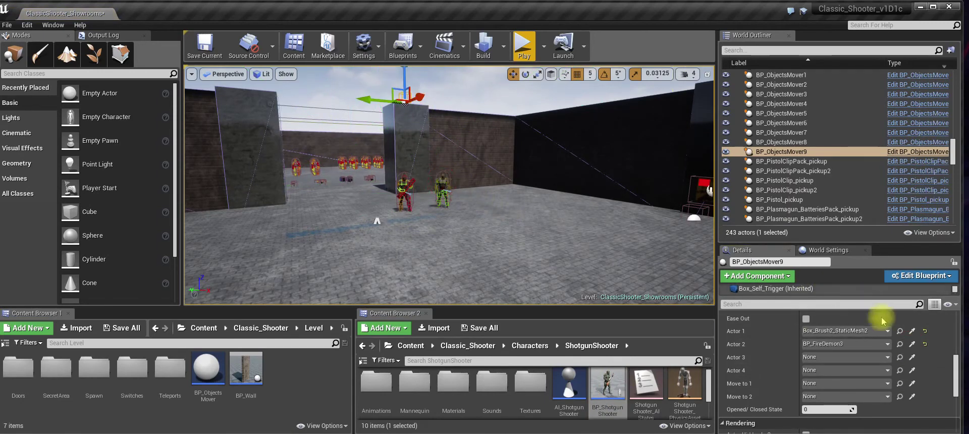
pyautogui.click(911, 357)
pyautogui.click(399, 182)
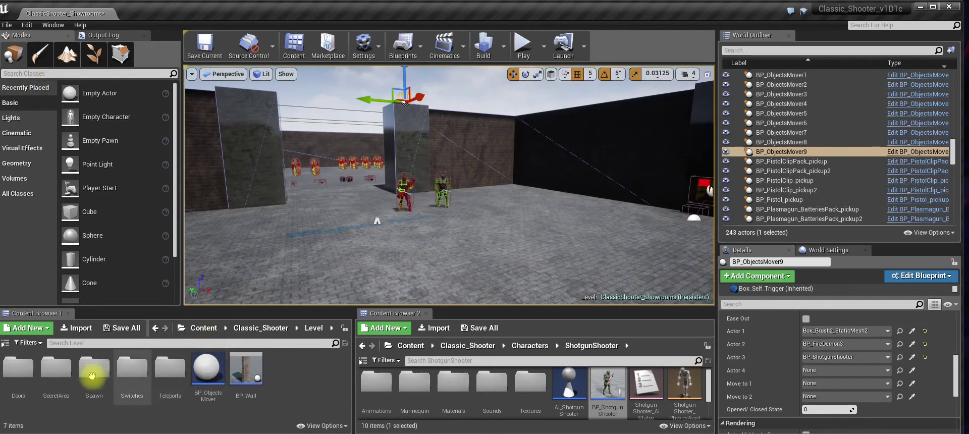
# Place a BP_Switch from the Level/Switches folder in front of the pillar and assign BP_ObjectsMover9 as its Objects Mover 1.
pyautogui.click(260, 327)
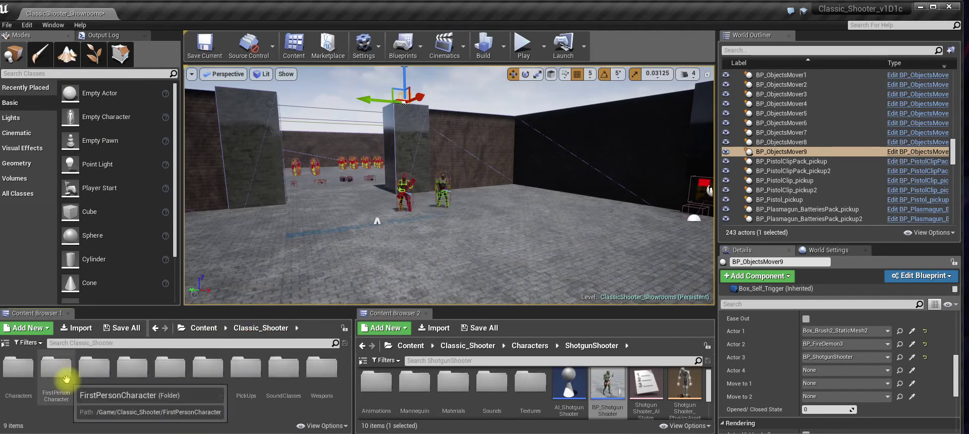
pyautogui.doubleClick(132, 394)
pyautogui.doubleClick(134, 394)
pyautogui.moveTo(208, 385); pyautogui.dragTo(344, 222)
pyautogui.moveTo(349, 166); pyautogui.dragTo(349, 162)
pyautogui.moveTo(350, 211); pyautogui.dragTo(375, 248)
pyautogui.scroll(2, 901, 356)
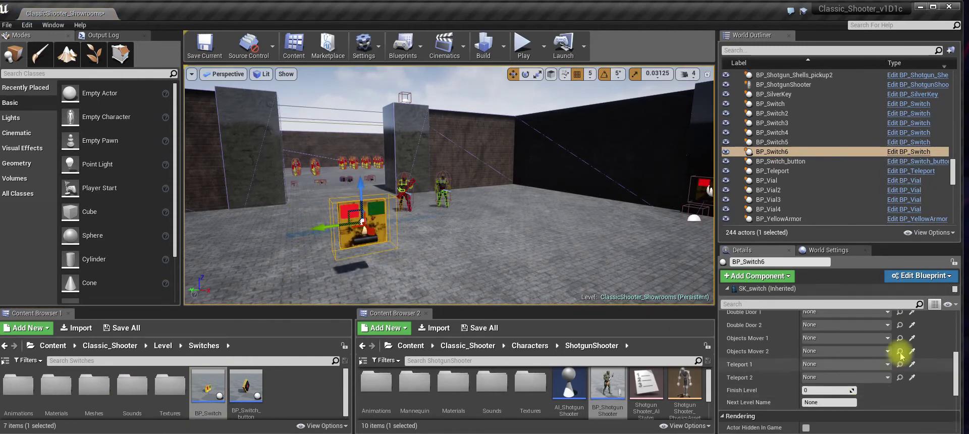
pyautogui.click(911, 339)
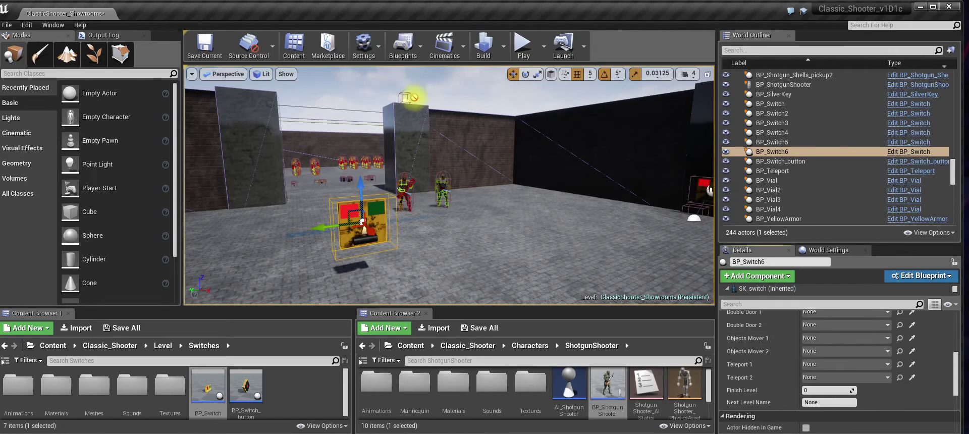
# Playtest the new switch by operating it and backing away to watch the pillar, then end the session.
pyautogui.click(523, 45)
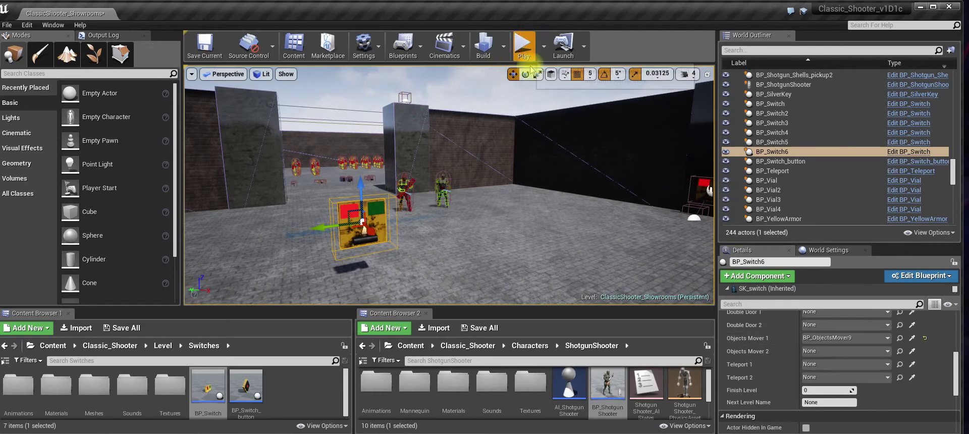
pyautogui.press('e')
pyautogui.press('d')
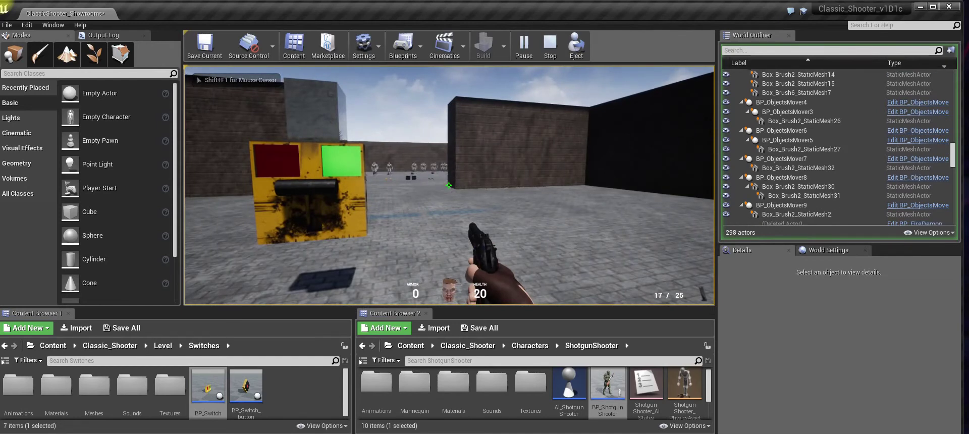
pyautogui.press('s')
pyautogui.hotkey('shift', 'F1')
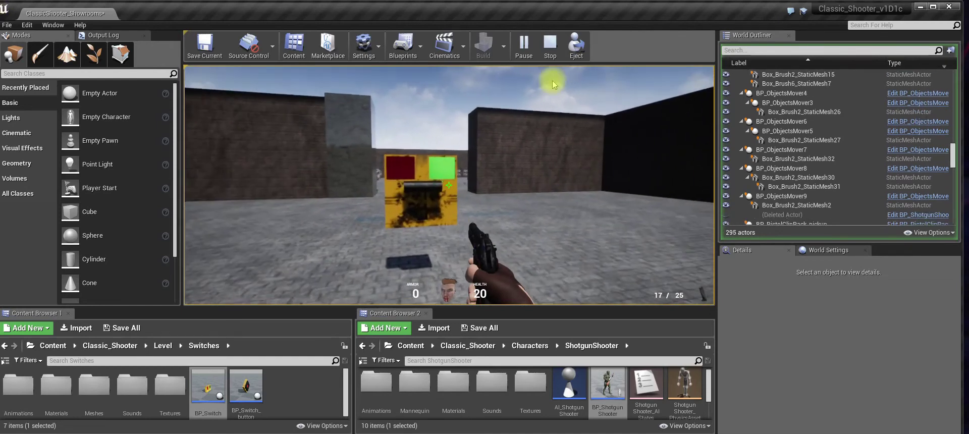
pyautogui.press('Escape')
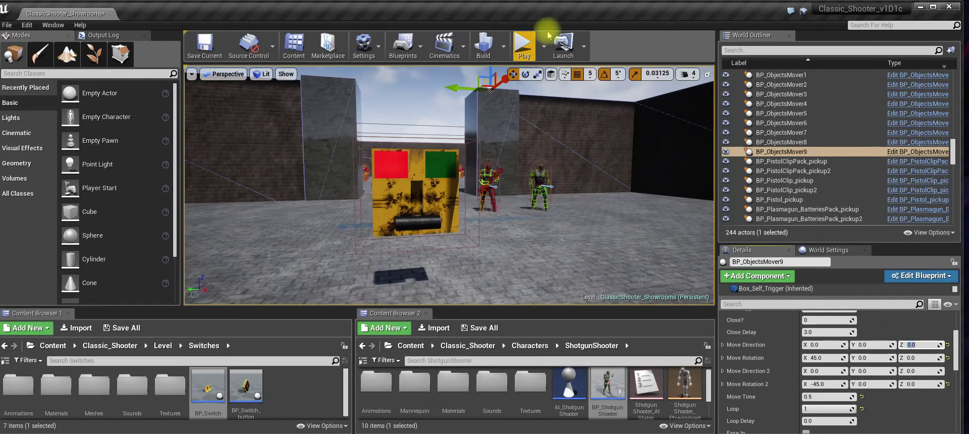
# Playtest the level again, walking up to the switch, operating it and stepping back to watch the pillar and enemies.
pyautogui.click(525, 44)
pyautogui.press('w')
pyautogui.press('e')
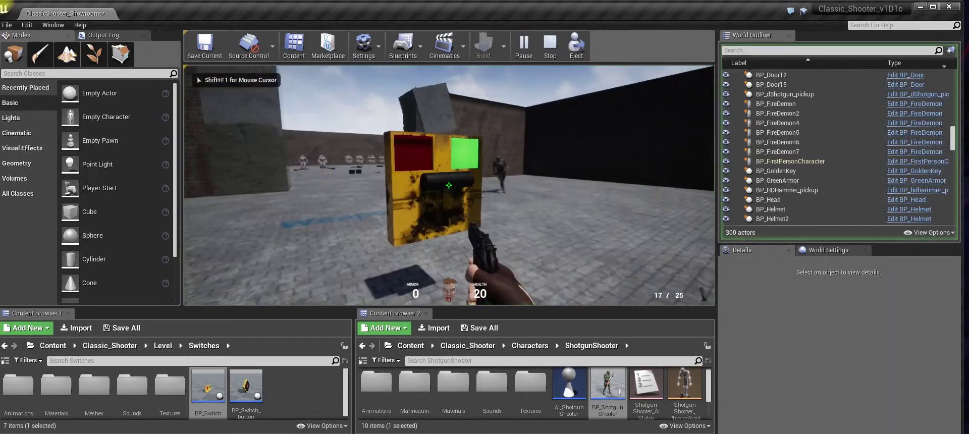
pyautogui.press('s')
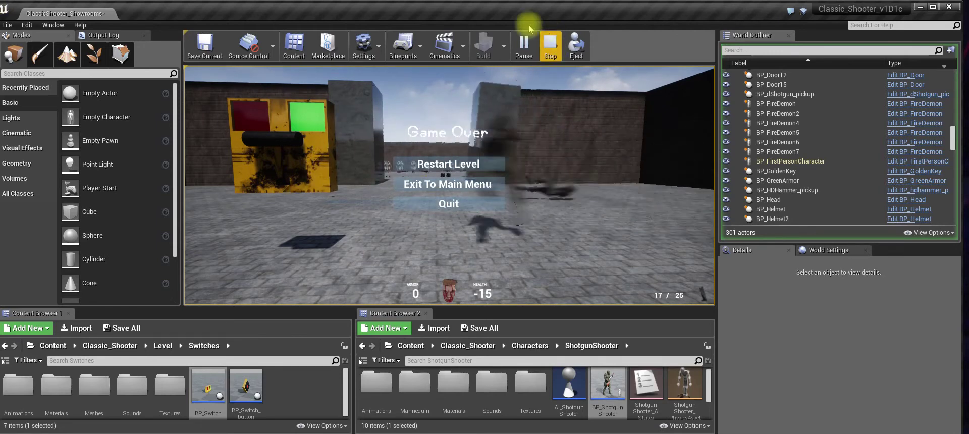
# Restart the level from the Game Over menu, shoot at the enemies, operate the switch again and stop the playtest.
pyautogui.click(459, 166)
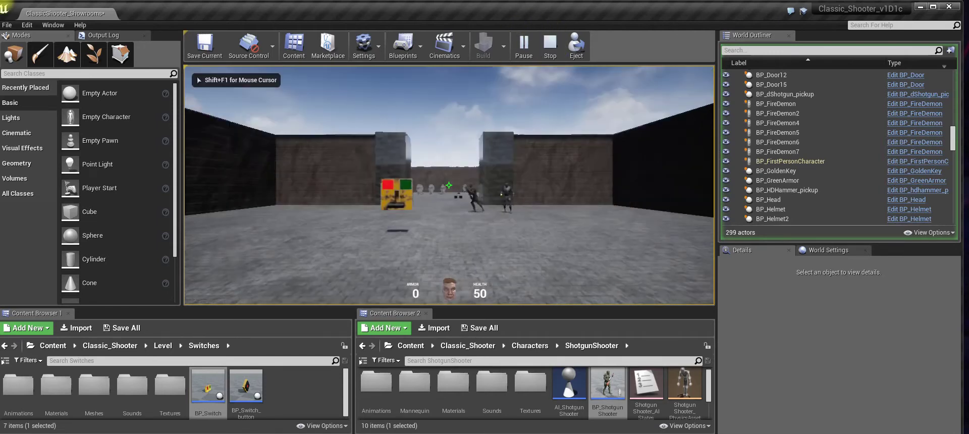
pyautogui.click(449, 185)
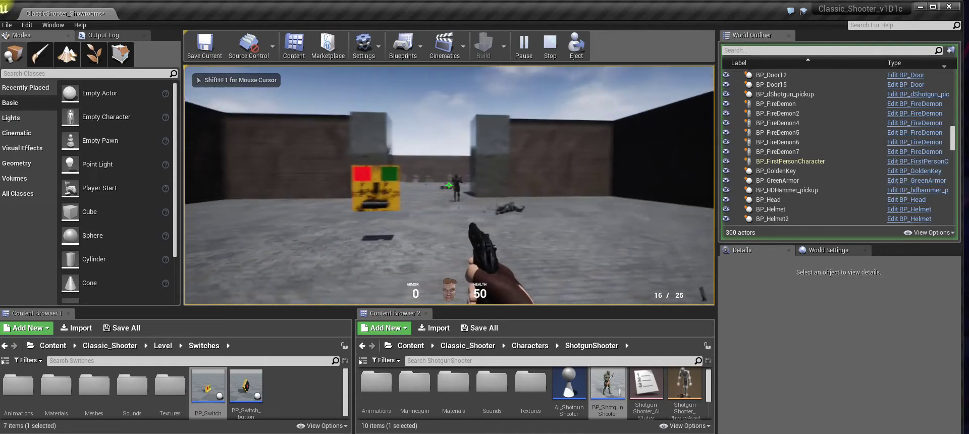
pyautogui.press('w')
pyautogui.press('e')
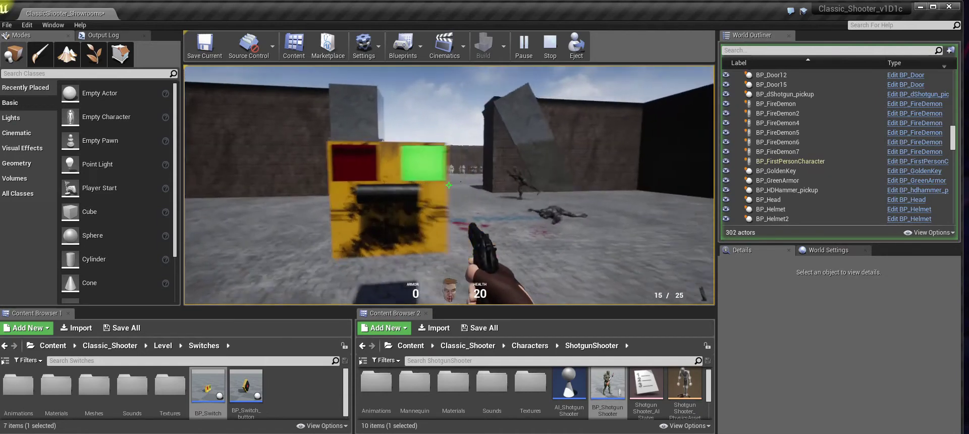
pyautogui.press('s')
pyautogui.press('Escape')
pyautogui.click(479, 194)
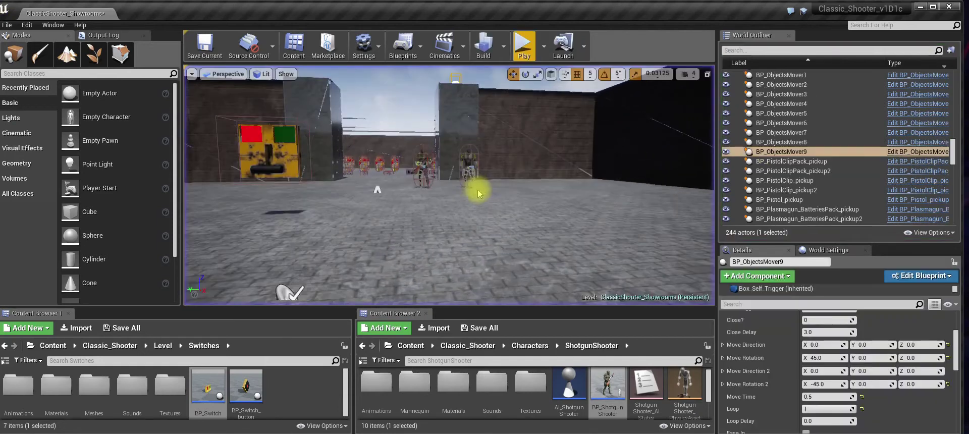
pyautogui.scroll(-4, 474, 185)
pyautogui.moveTo(488, 201); pyautogui.dragTo(519, 234, button='middle')
pyautogui.moveTo(519, 233)
pyautogui.mouseDown(button='right')
pyautogui.moveTo(565, 227)
pyautogui.moveTo(514, 236)
pyautogui.mouseUp(button='right')
pyautogui.moveTo(409, 228); pyautogui.dragTo(381, 213, button='right')
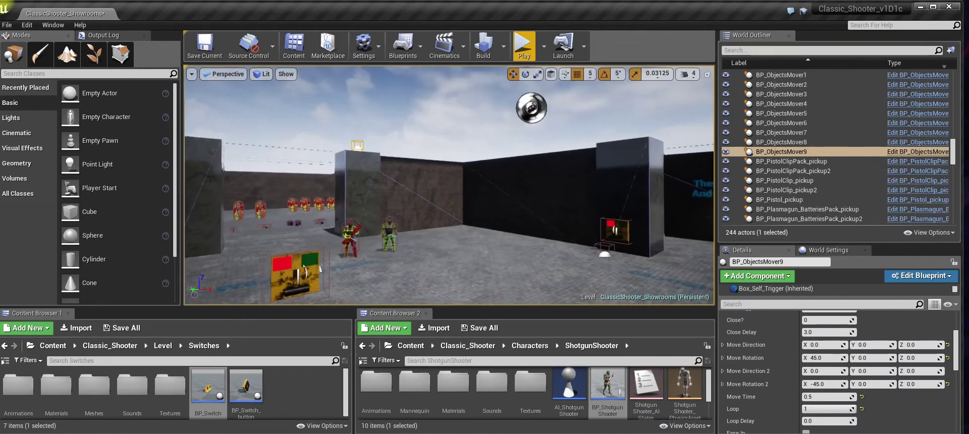
pyautogui.moveTo(429, 187); pyautogui.dragTo(455, 199, button='right')
pyautogui.moveTo(511, 185); pyautogui.dragTo(511, 189, button='right')
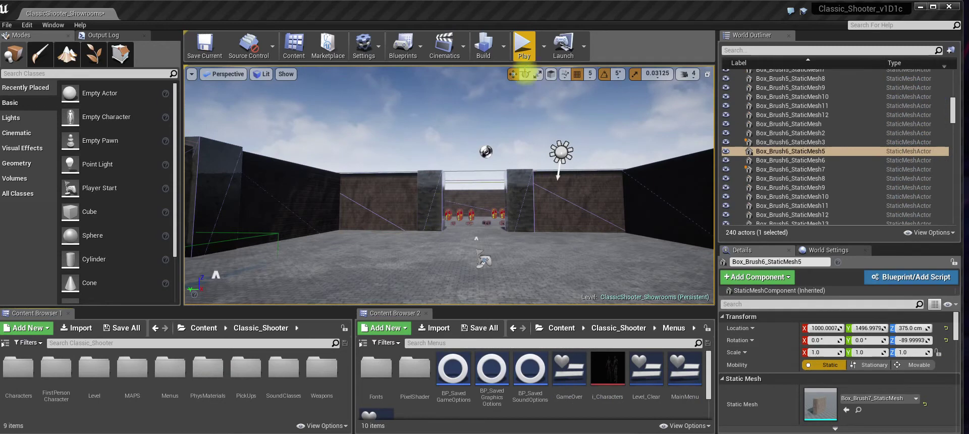
# Playtest the pause menu by opening it, resuming the game, reopening it and exiting to the main menu.
pyautogui.click(523, 46)
pyautogui.press('p')
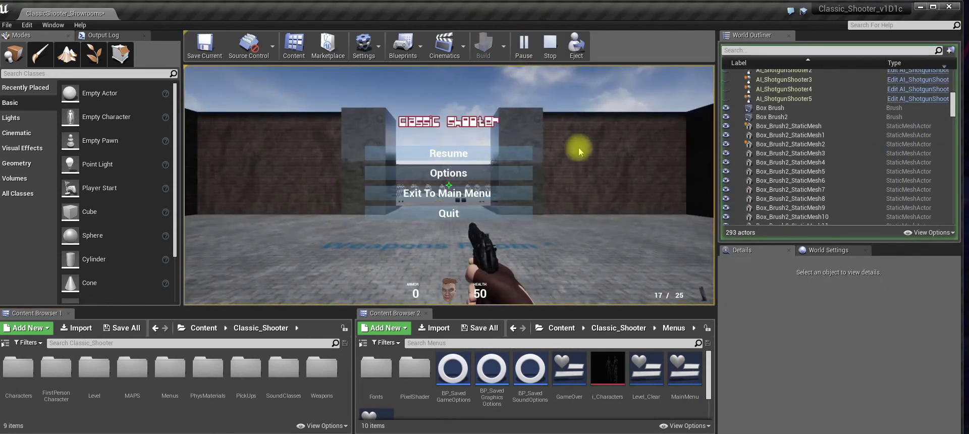
pyautogui.click(486, 152)
pyautogui.press('p')
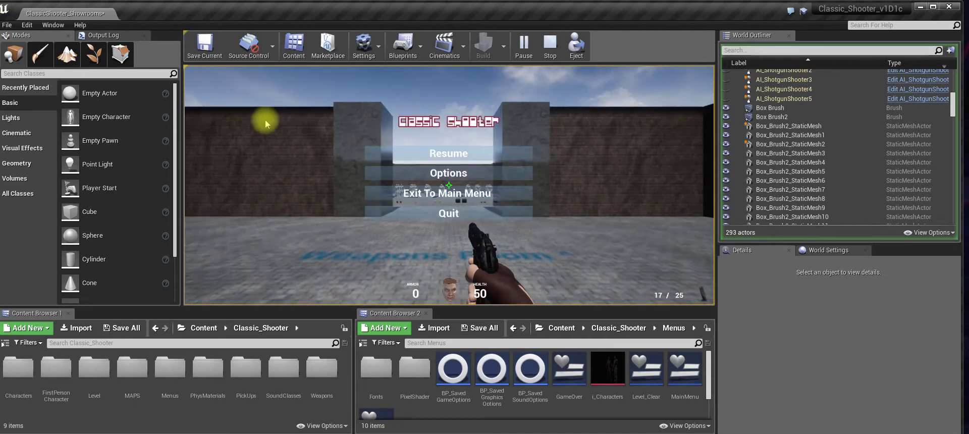
pyautogui.click(420, 198)
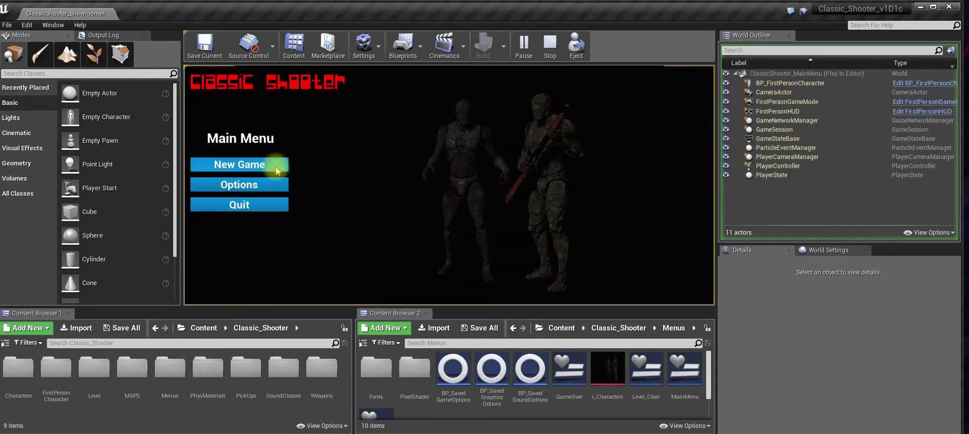
# Check the main menu's Options, start a New Game, and quit it from the pause menu.
pyautogui.click(281, 190)
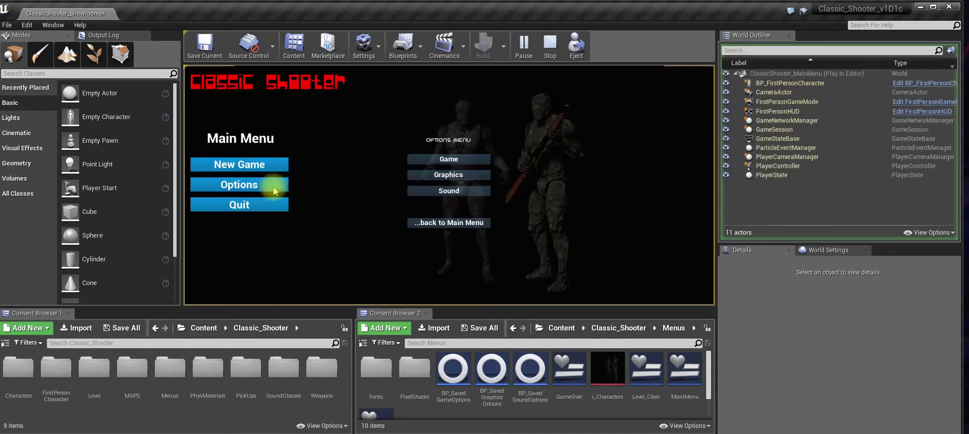
pyautogui.click(450, 224)
pyautogui.click(277, 165)
pyautogui.press('p')
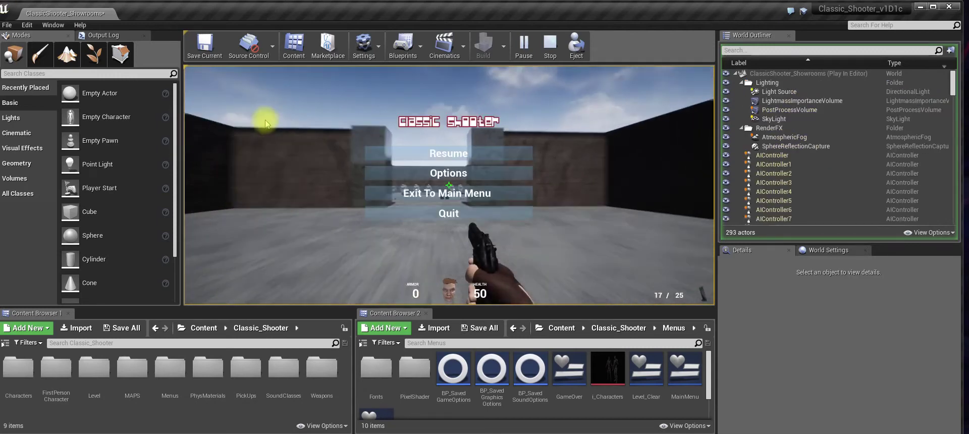
pyautogui.click(404, 212)
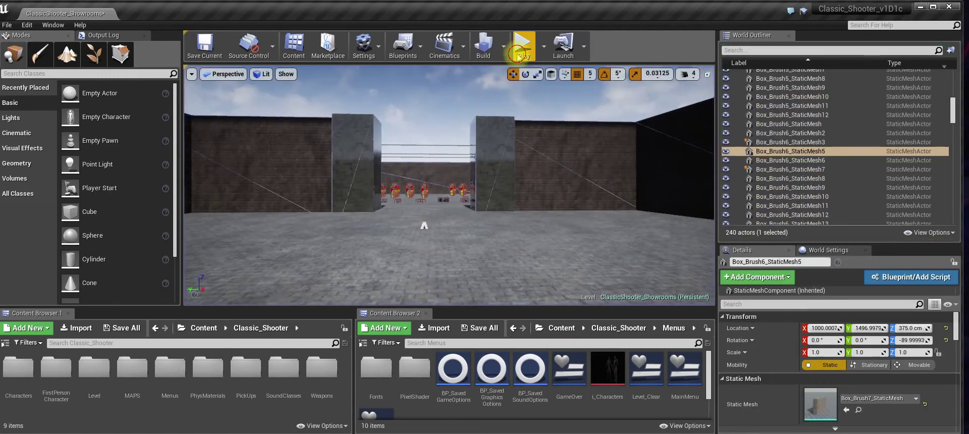
# Start a playtest and view the Game and Graphics pages of the pause menu's options.
pyautogui.click(523, 48)
pyautogui.press('p')
pyautogui.click(456, 174)
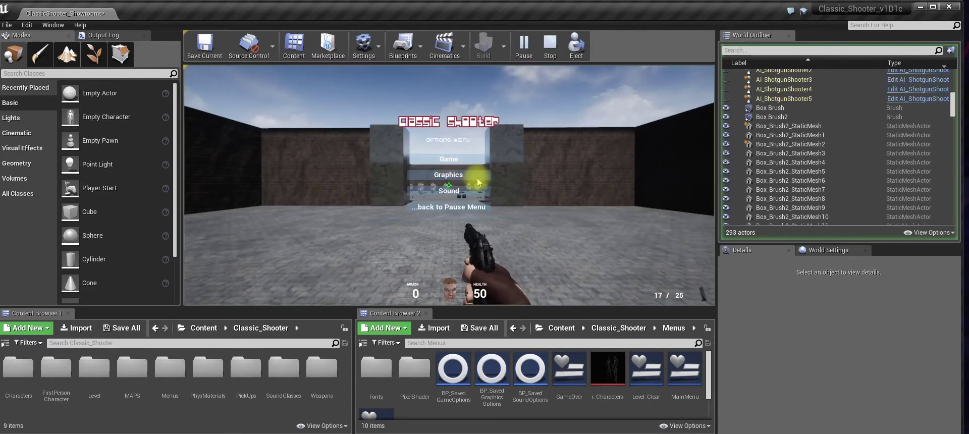
pyautogui.click(471, 160)
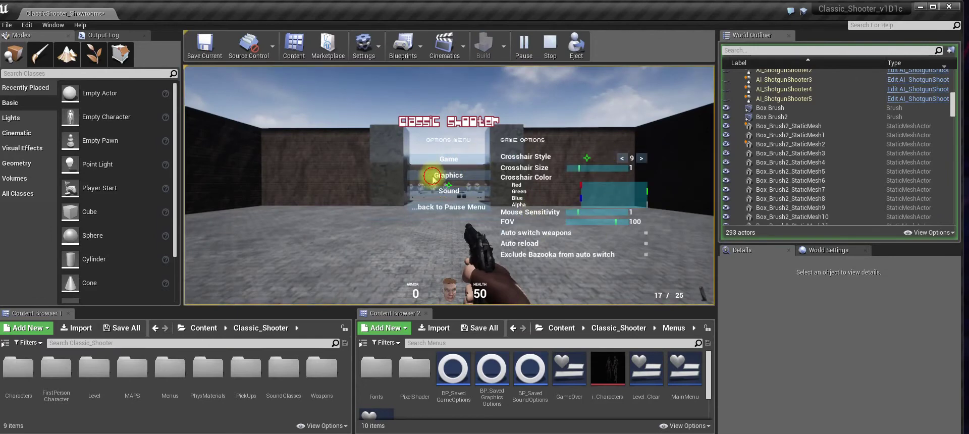
pyautogui.click(432, 177)
# Try the Master Volume slider in the Sound options, raising it to 1 and returning it to 0.1.
pyautogui.click(446, 189)
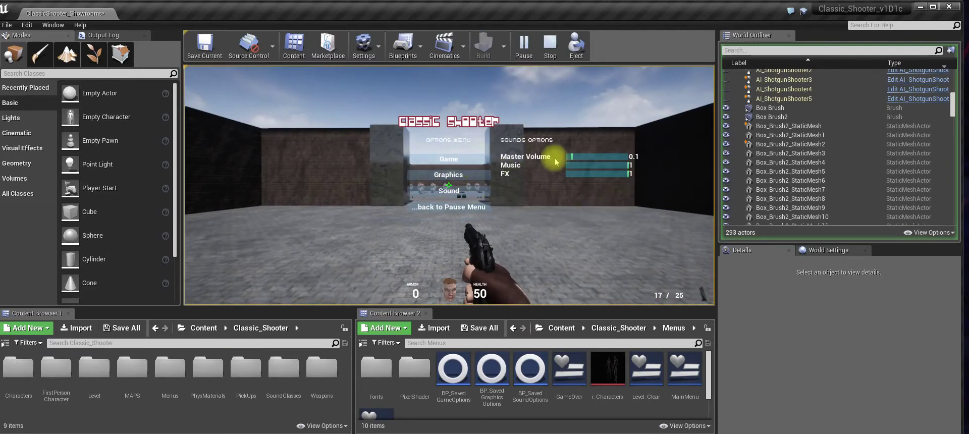
pyautogui.moveTo(574, 160); pyautogui.dragTo(634, 174)
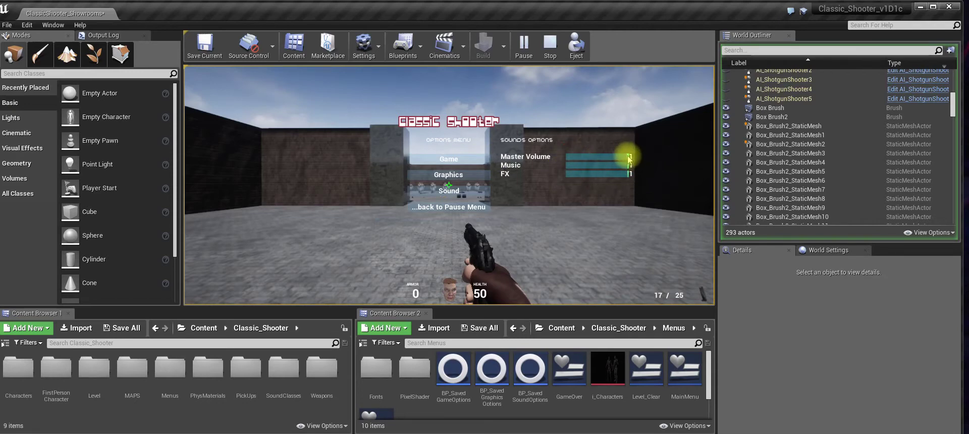
pyautogui.moveTo(628, 160); pyautogui.dragTo(571, 155)
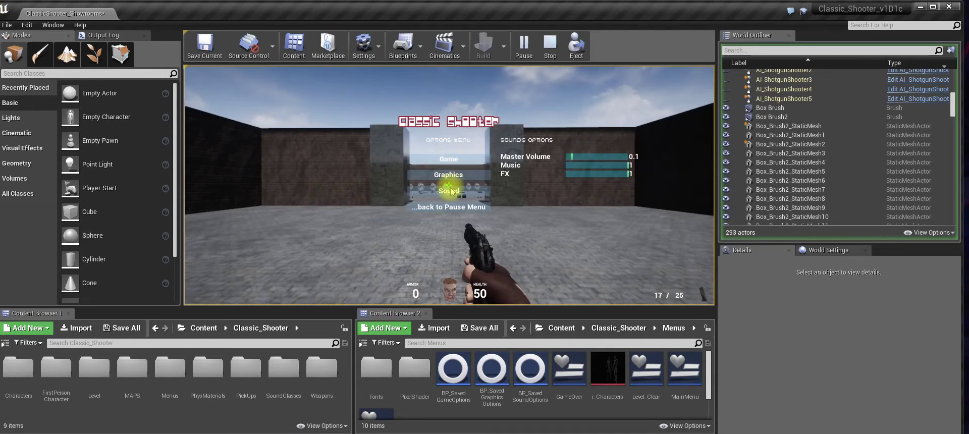
# Cycle the Resolution aspect ratio in the Graphics options through its choices and return it to 16:9.
pyautogui.click(464, 177)
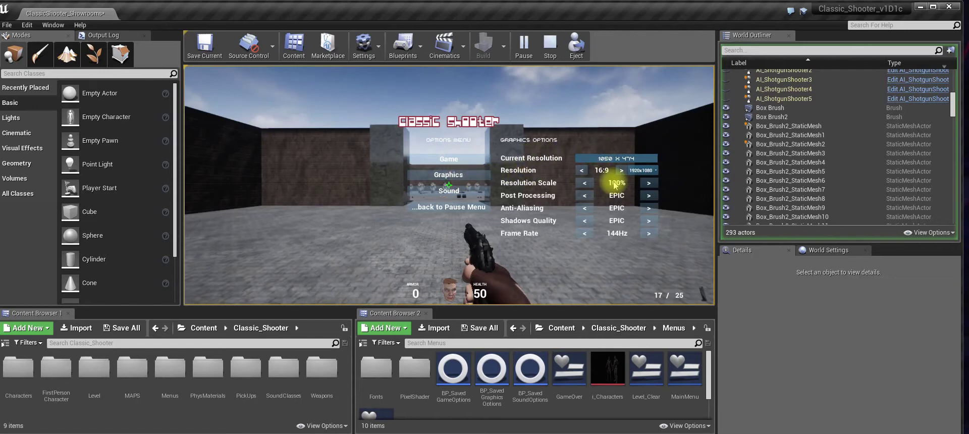
pyautogui.click(621, 172)
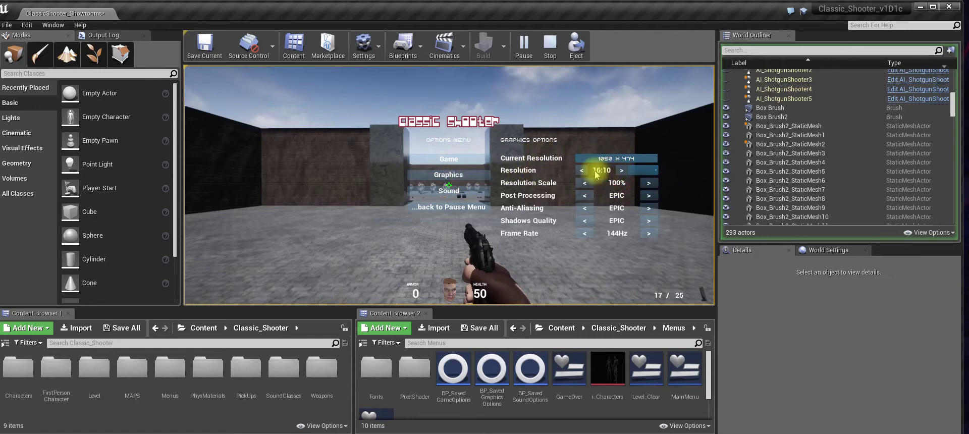
pyautogui.click(583, 171)
pyautogui.click(623, 171)
pyautogui.click(623, 171)
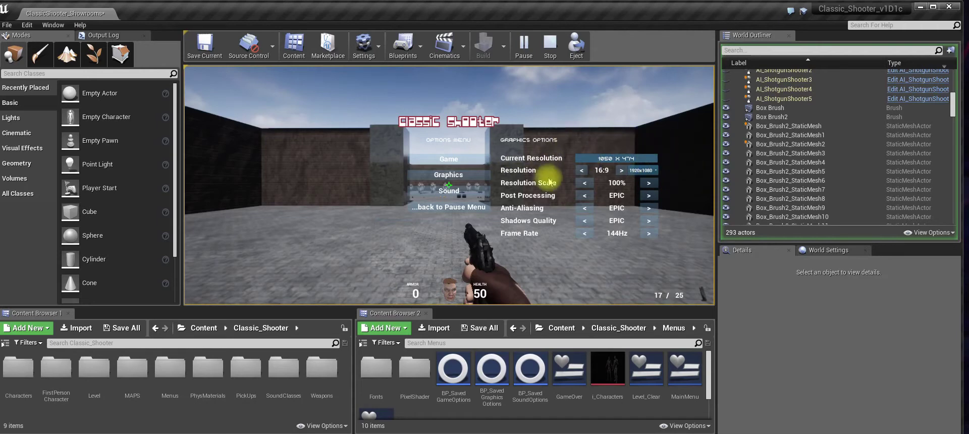
# Try lower Resolution Scale and Post Processing settings, including Post Processing LOW, and restore them to 100% and EPIC.
pyautogui.click(585, 183)
pyautogui.click(650, 183)
pyautogui.click(584, 195)
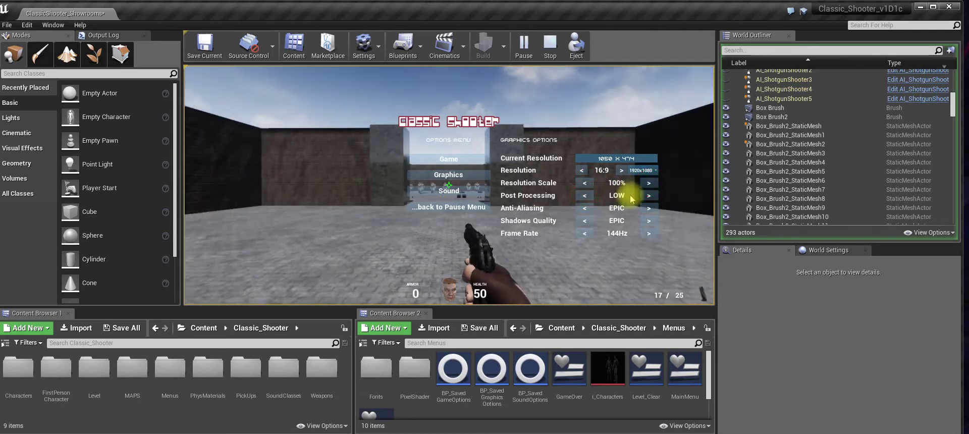
pyautogui.click(648, 195)
# Step through the Anti-Aliasing quality levels and switch the Frame Rate to 15Hz.
pyautogui.click(584, 209)
pyautogui.click(584, 209)
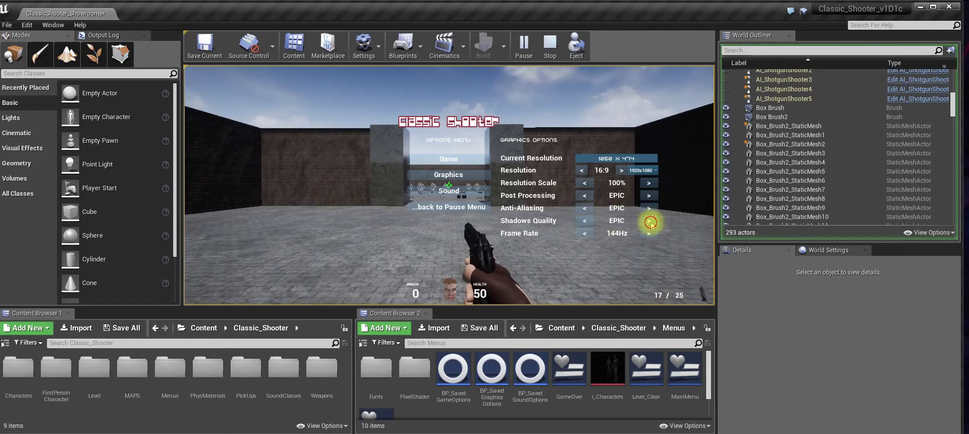
pyautogui.click(585, 235)
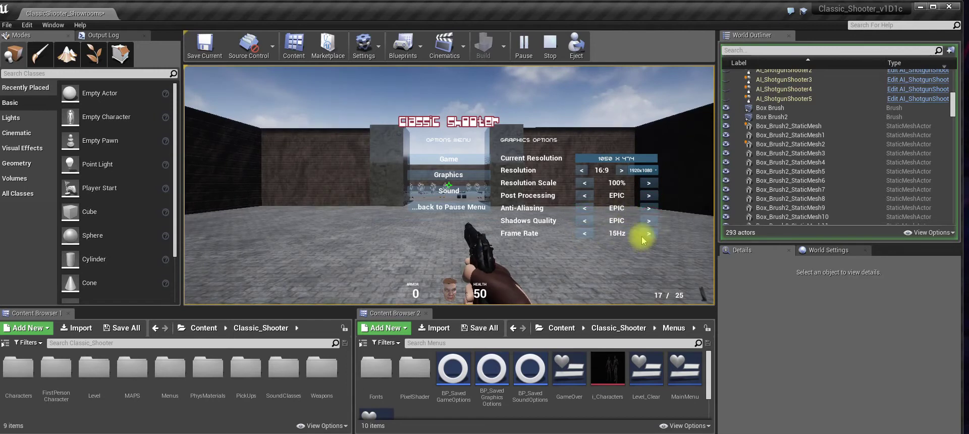
# In the Game options, set Crosshair Style to 4, a bluer Crosshair Color, Mouse Sensitivity to 1.5 and FOV to 120, and resume play.
pyautogui.click(476, 161)
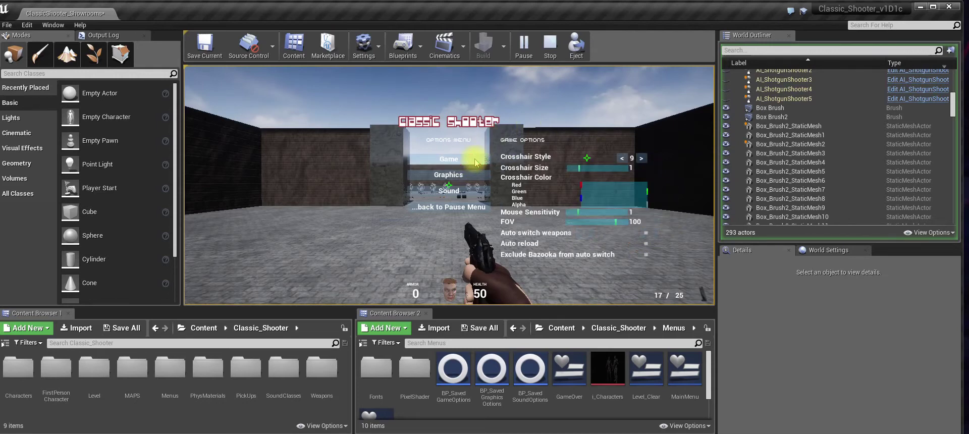
pyautogui.click(621, 159)
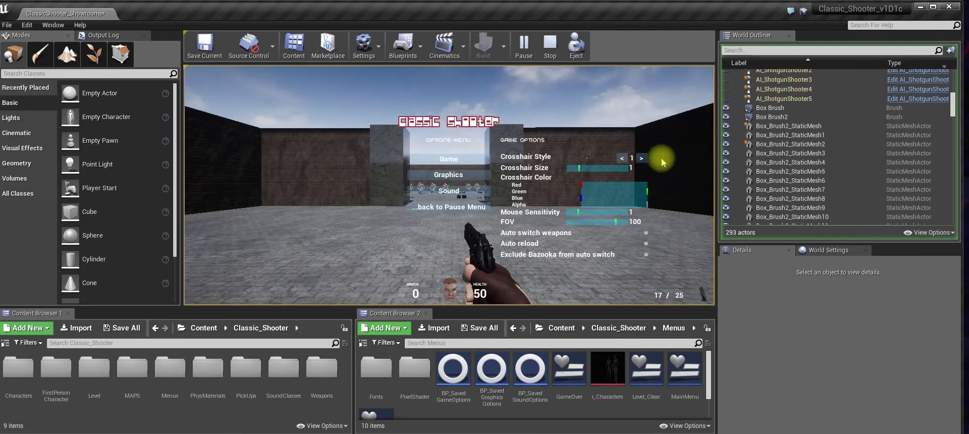
pyautogui.click(620, 159)
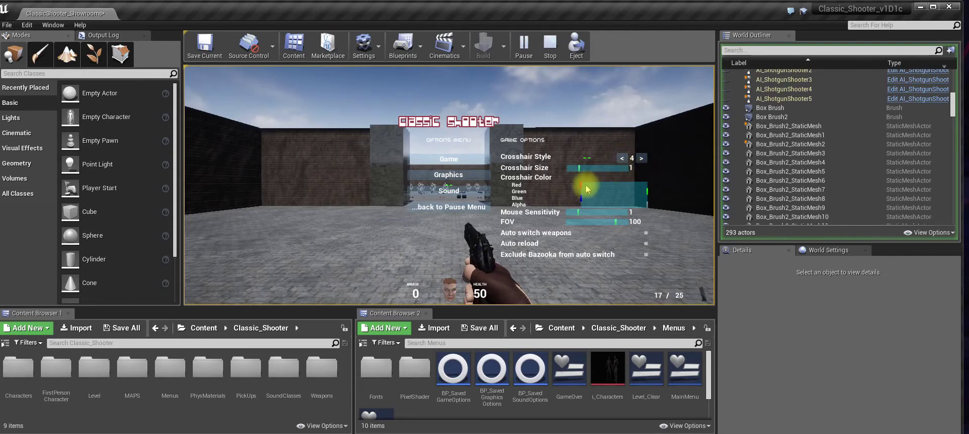
pyautogui.moveTo(583, 188); pyautogui.dragTo(606, 191)
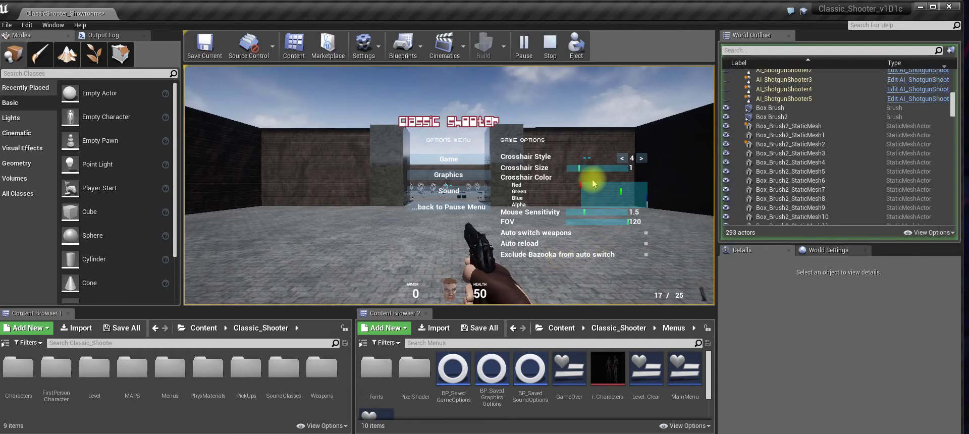
pyautogui.click(448, 209)
pyautogui.click(451, 90)
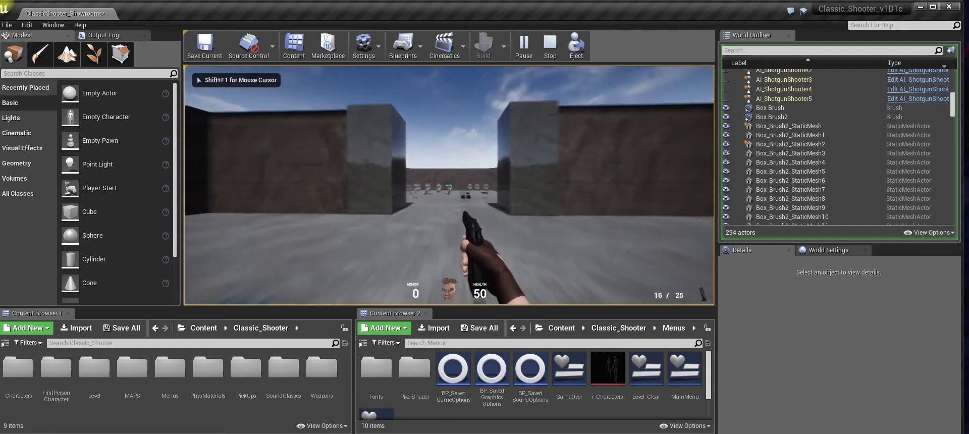
# Advance through the gateway toward the showroom dummies while firing the pistol to try the changed game settings.
pyautogui.press('w')
pyautogui.click(449, 186)
pyautogui.click(449, 185)
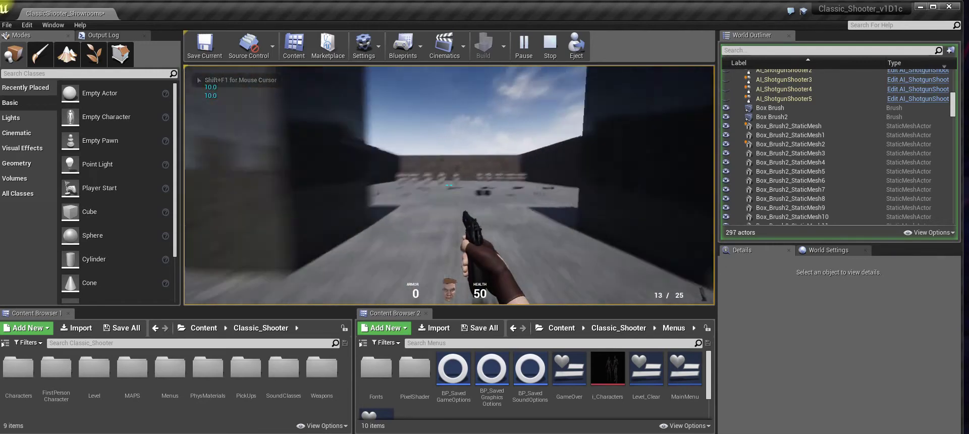
pyautogui.click(449, 185)
pyautogui.click(449, 185)
pyautogui.click(449, 186)
pyautogui.click(449, 185)
pyautogui.click(449, 186)
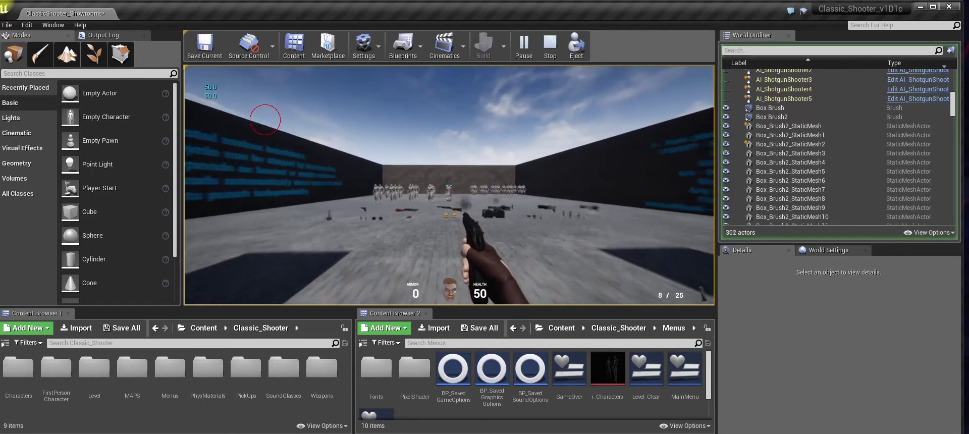
pyautogui.press('w')
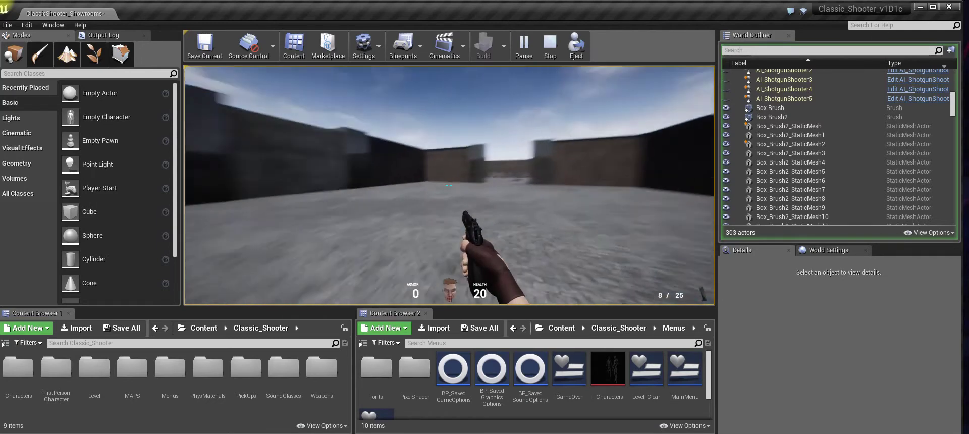
# Pause the game, reopen the Options menu, and go back through the Pause Menu into play.
pyautogui.press('p')
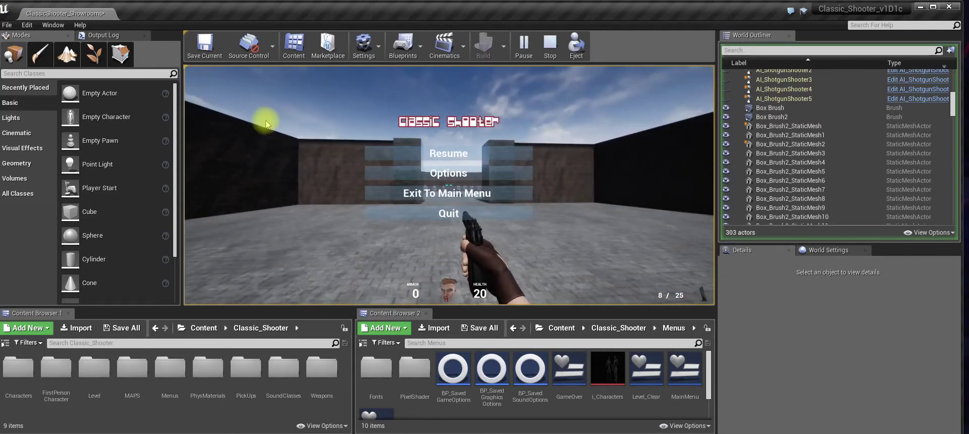
pyautogui.click(418, 172)
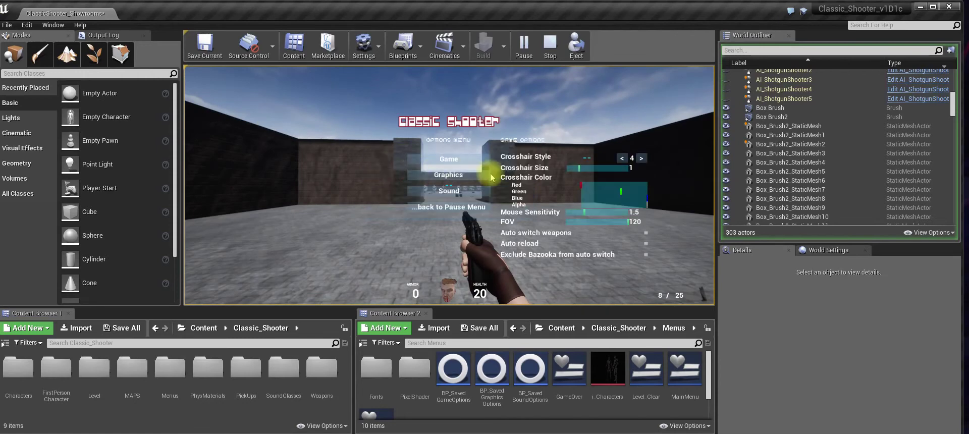
pyautogui.click(446, 208)
pyautogui.click(444, 216)
pyautogui.click(444, 216)
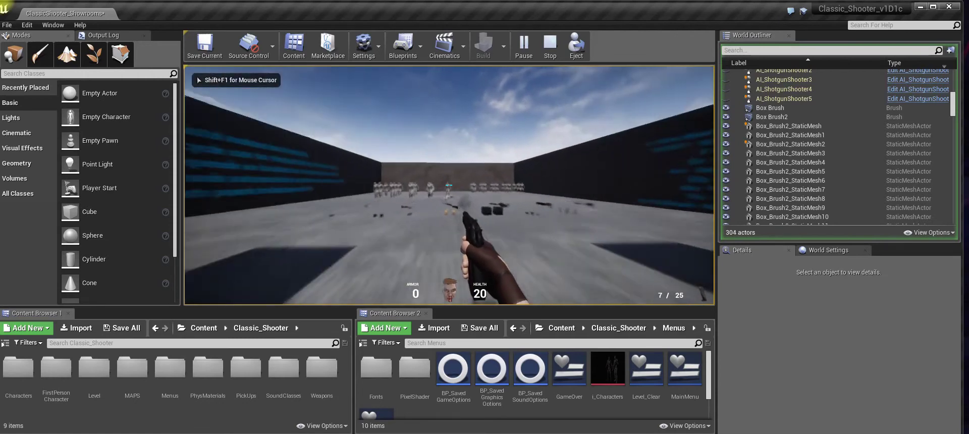
# Back away from the dummies while firing the pistol until its magazine is empty.
pyautogui.press('s')
pyautogui.click(449, 186)
pyautogui.click(448, 185)
pyautogui.click(449, 185)
pyautogui.click(449, 185)
pyautogui.click(448, 186)
pyautogui.click(449, 185)
pyautogui.click(449, 185)
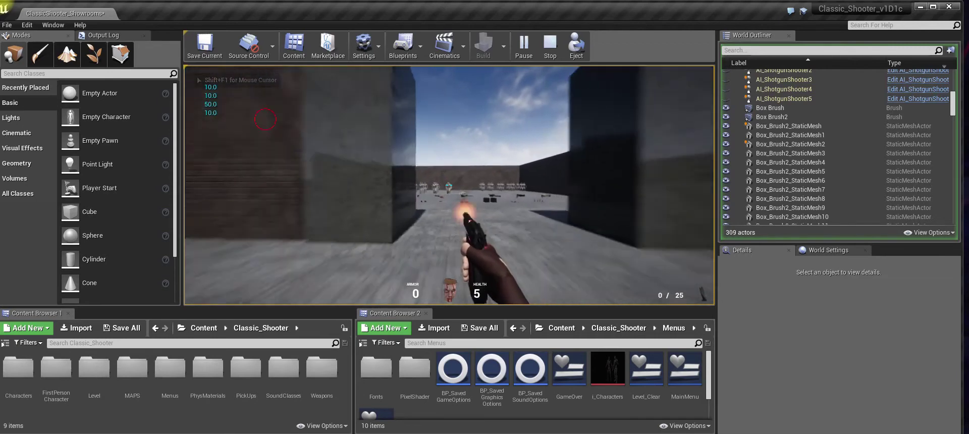
# Restart the playtest and move toward the showroom dummies while repeatedly firing the pistol.
pyautogui.press('Escape')
pyautogui.click(526, 43)
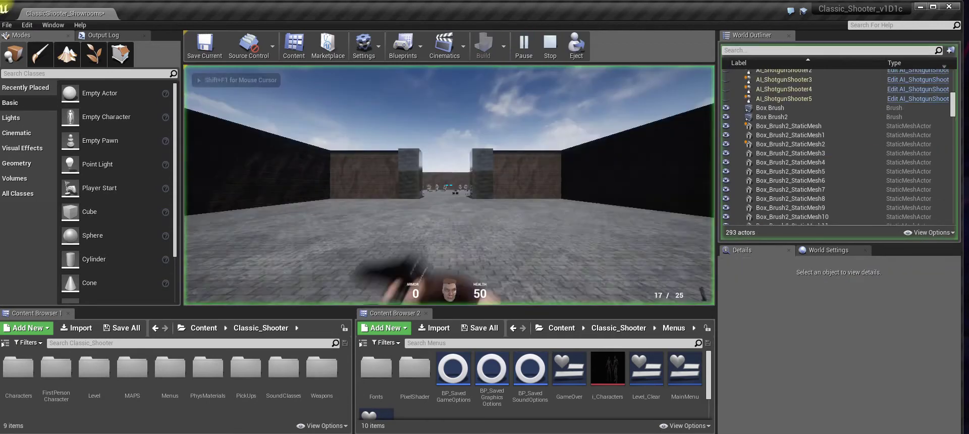
pyautogui.press('w')
pyautogui.click(448, 185)
pyautogui.press('s')
pyautogui.click(532, 66)
pyautogui.click(532, 66)
pyautogui.click(532, 66)
pyautogui.press('w')
pyautogui.click(532, 66)
pyautogui.click(532, 66)
pyautogui.click(532, 66)
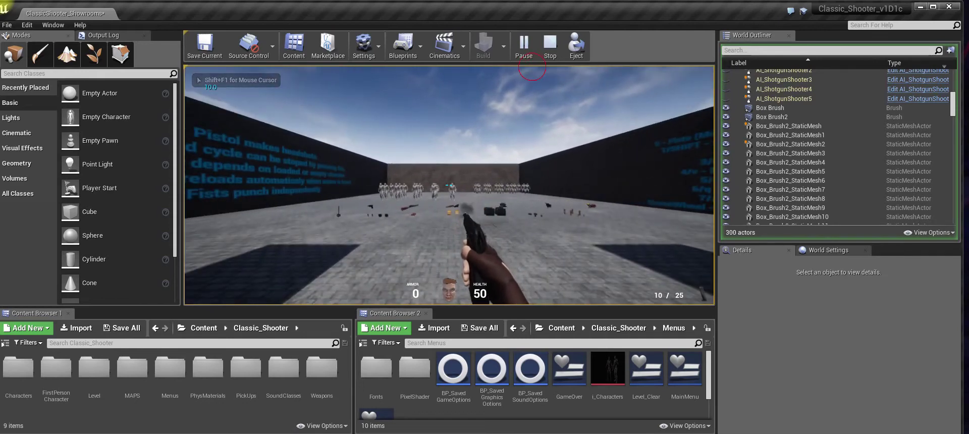
# Retreat behind the gateway, return to the weapons display, and shoot at the dummies beyond it.
pyautogui.press('s')
pyautogui.click(532, 66)
pyautogui.click(532, 67)
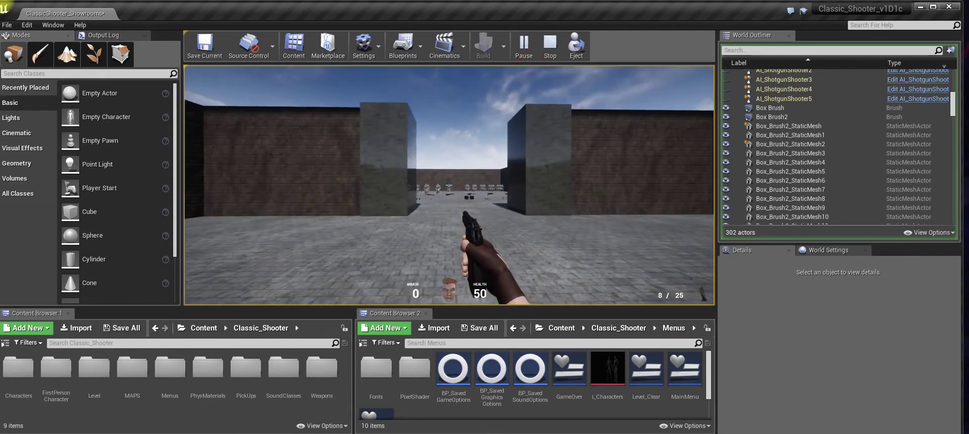
pyautogui.press('w')
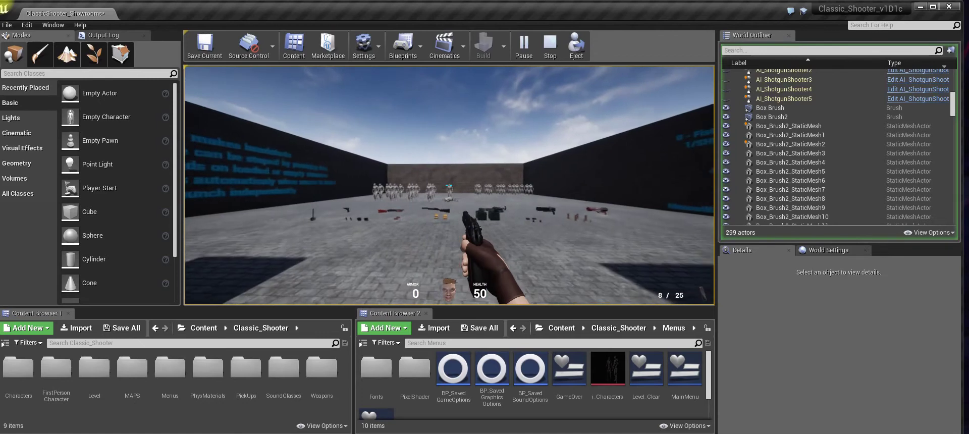
pyautogui.click(529, 69)
pyautogui.click(530, 67)
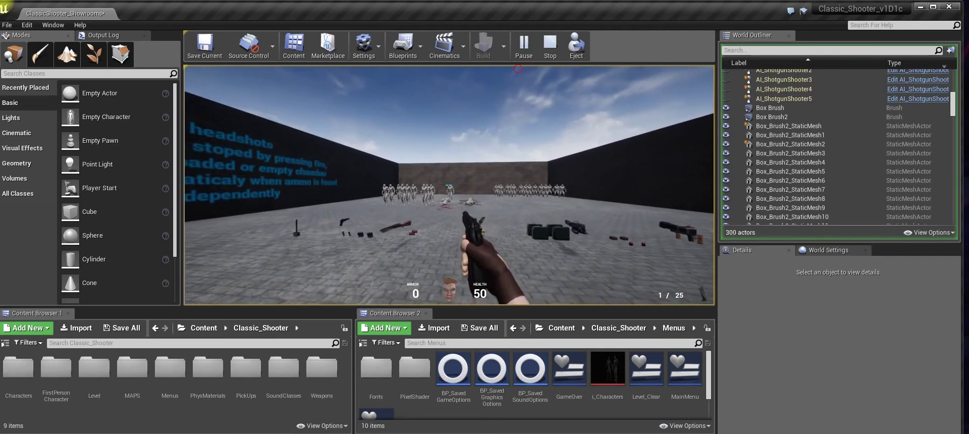
# Walk along the wall with the weapon notes, turn back toward the other rooms, and reload the empty pistol.
pyautogui.press('w')
pyautogui.press('a')
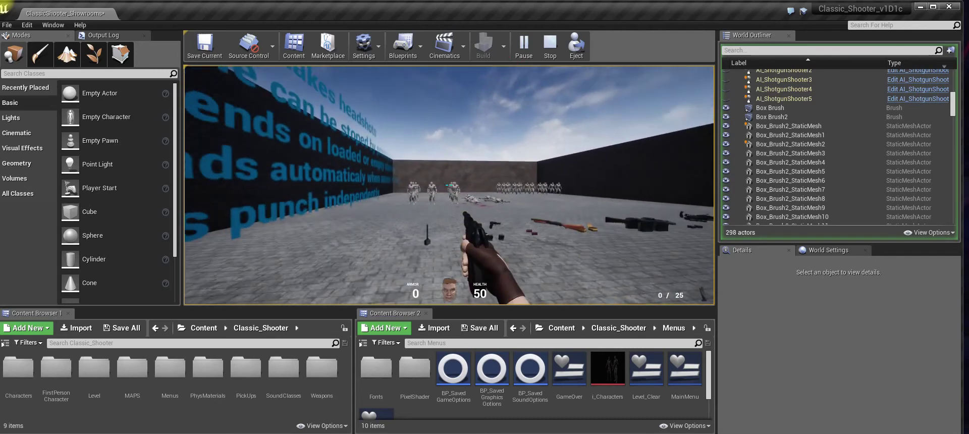
pyautogui.press('w')
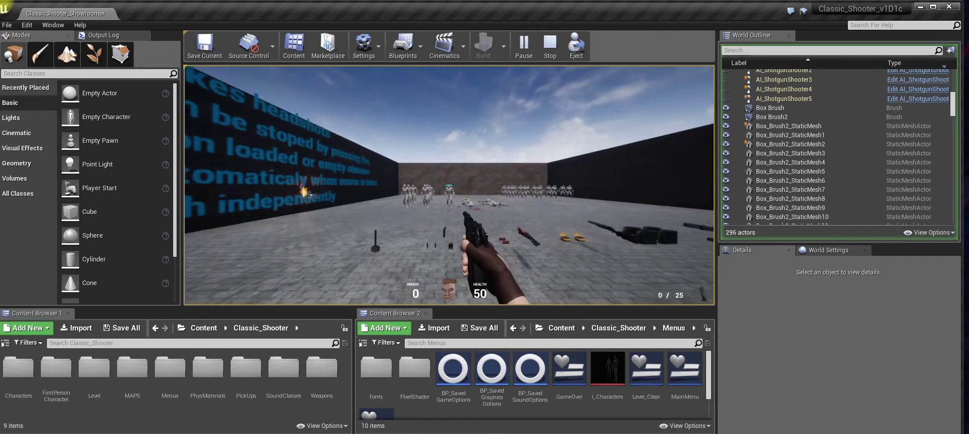
pyautogui.press('w')
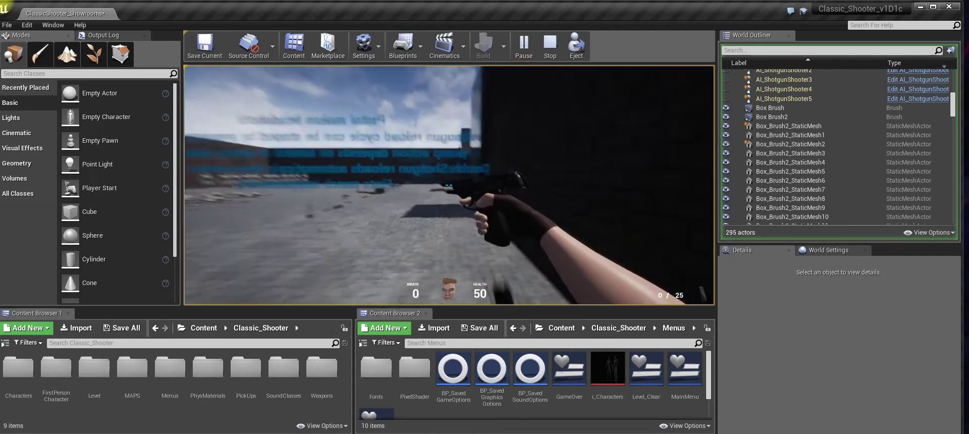
pyautogui.press('r')
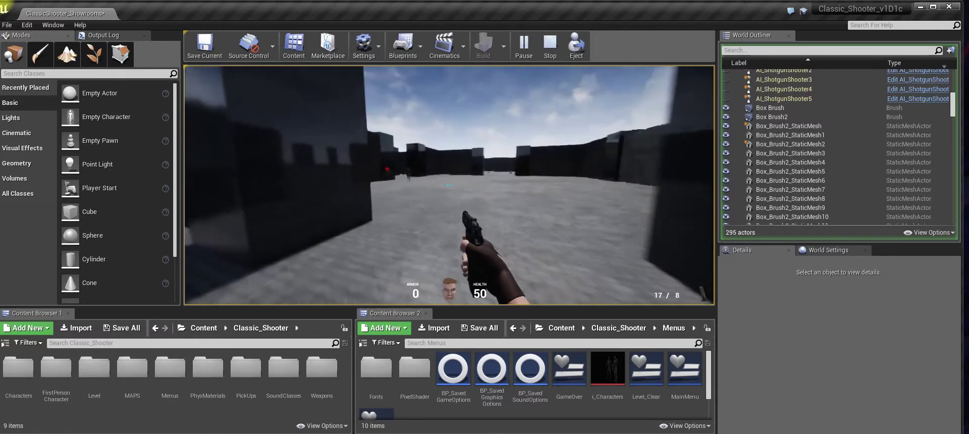
# Fight the armed enemies around the Monsters Room with the pistol and head back toward the weapons display.
pyautogui.press('w')
pyautogui.click(655, 78)
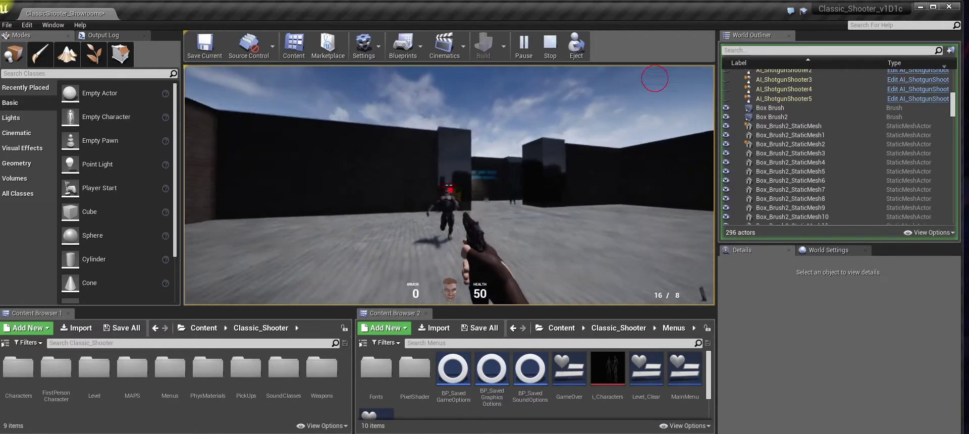
pyautogui.press('w')
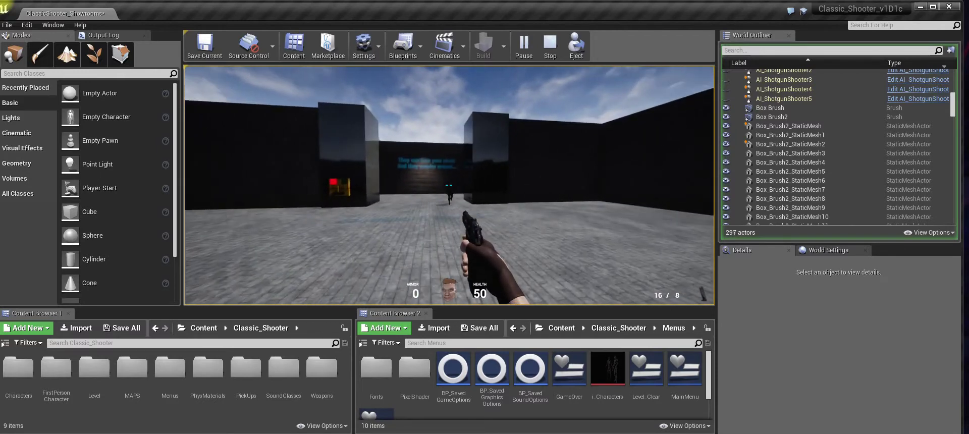
pyautogui.press('d')
pyautogui.click(582, 80)
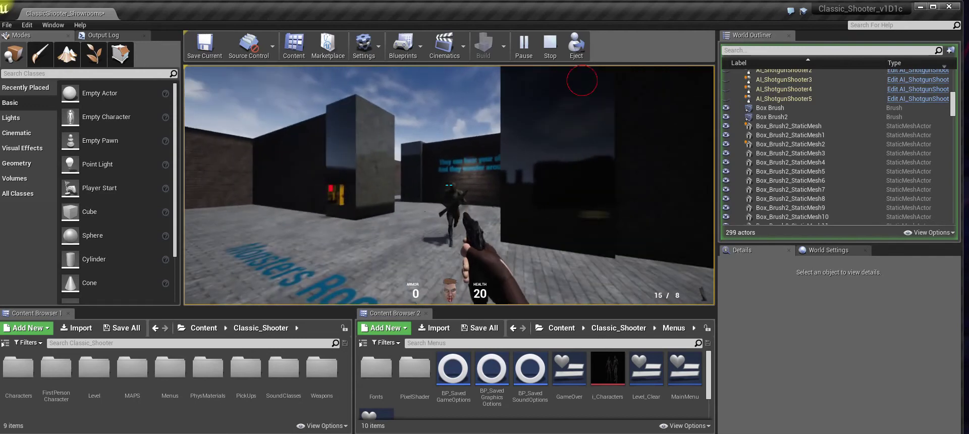
pyautogui.click(582, 81)
pyautogui.press('w')
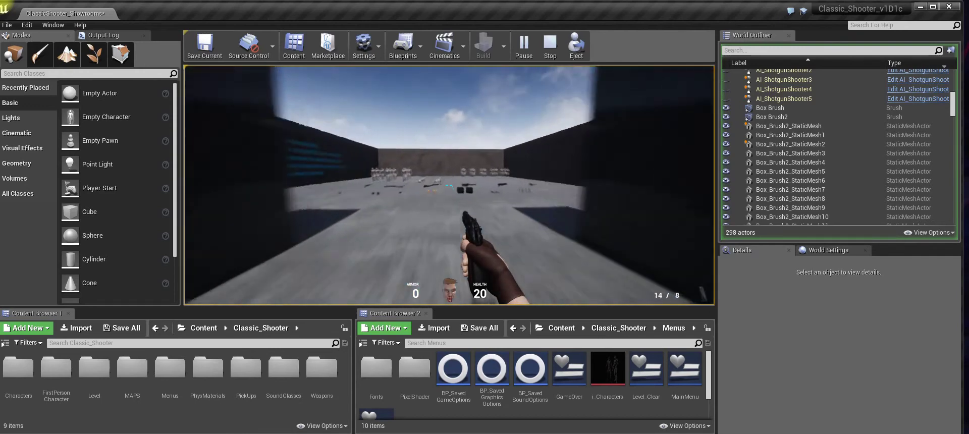
# Approach the weapons display and shoot the group of dummies nearest the wall with the weapon notes.
pyautogui.press('w')
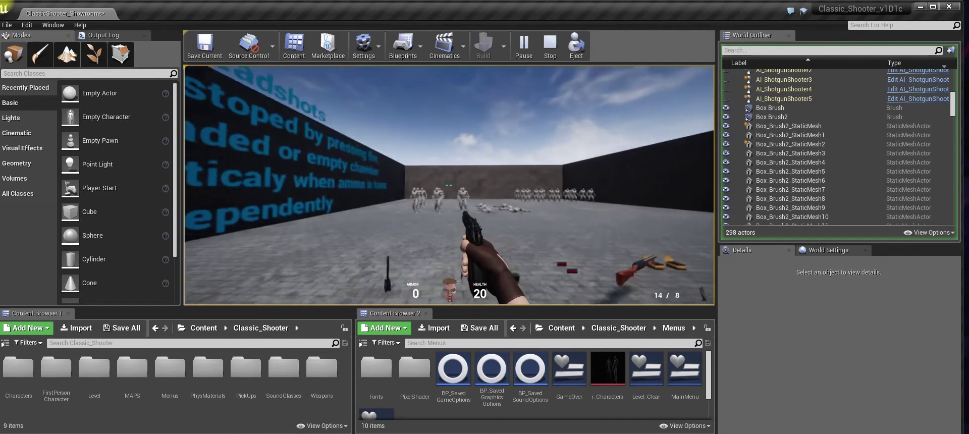
pyautogui.press('d')
pyautogui.click(443, 90)
pyautogui.click(443, 89)
pyautogui.click(443, 89)
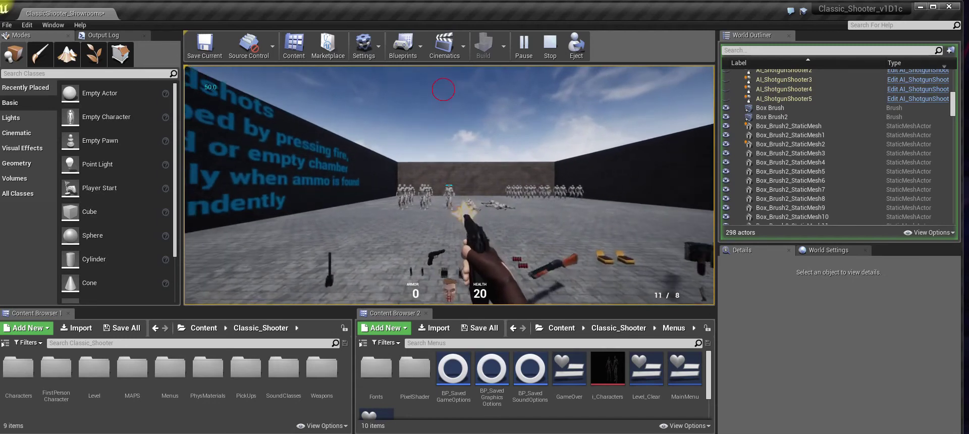
pyautogui.press('a')
pyautogui.press('a')
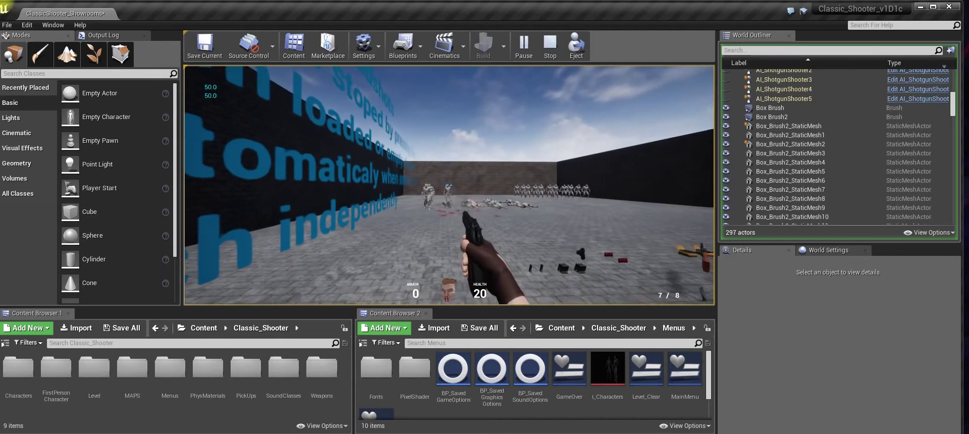
# Strafe and cross the dummy hall, firing at the remaining dummies until the pistol magazine is empty.
pyautogui.press('s')
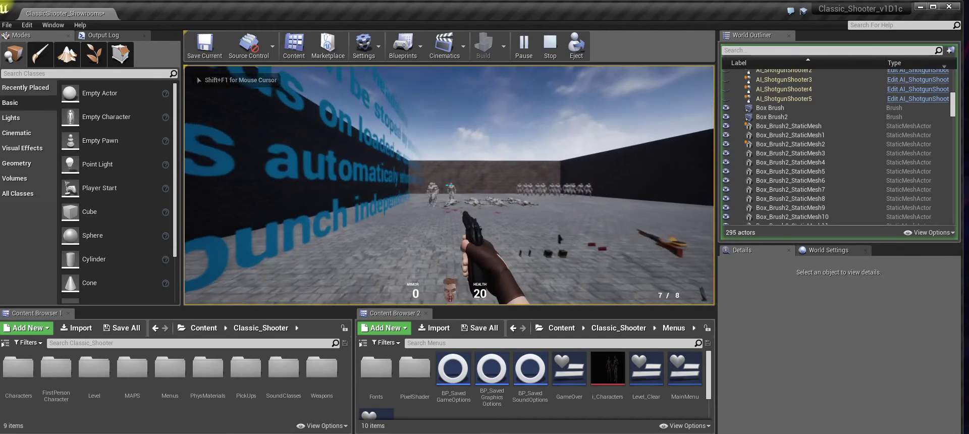
pyautogui.press('a')
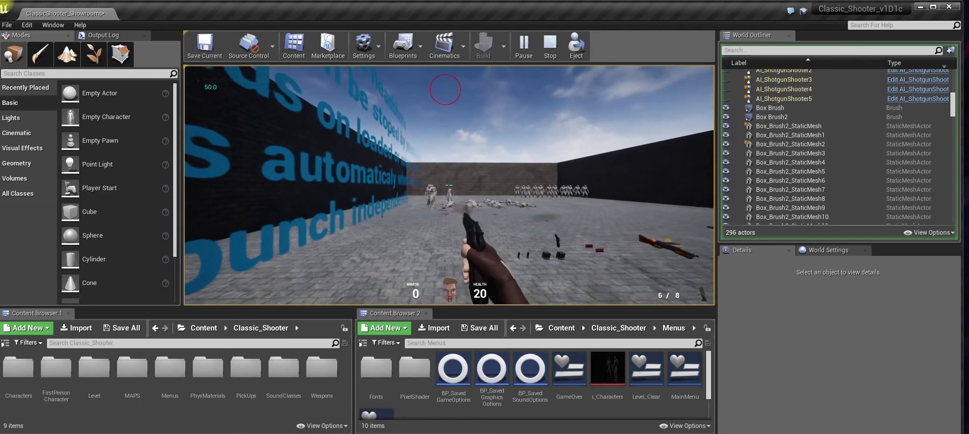
pyautogui.press('a')
pyautogui.press('w')
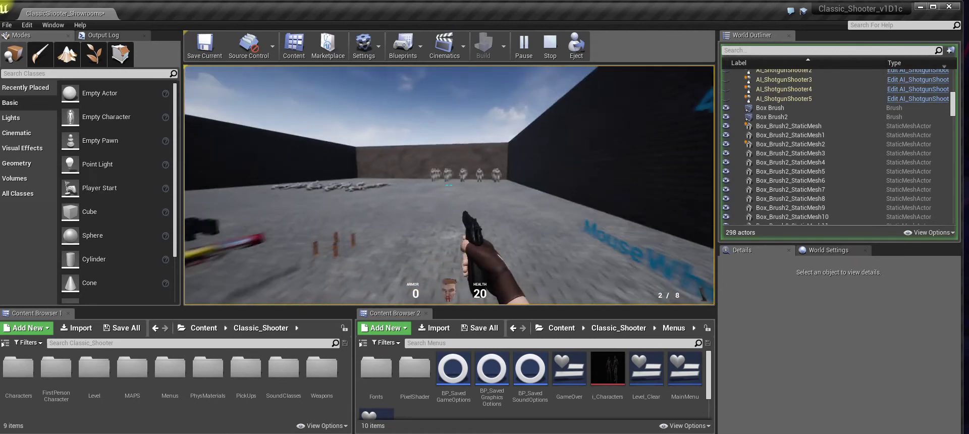
pyautogui.press('w')
pyautogui.click(445, 89)
pyautogui.press('s')
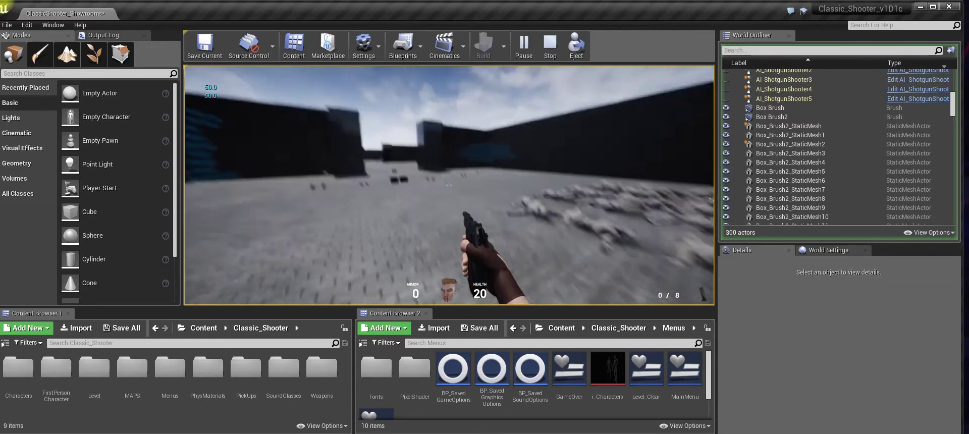
# Reload the pistol and shoot the remaining cluster of dummies at close range by the back wall.
pyautogui.press('r')
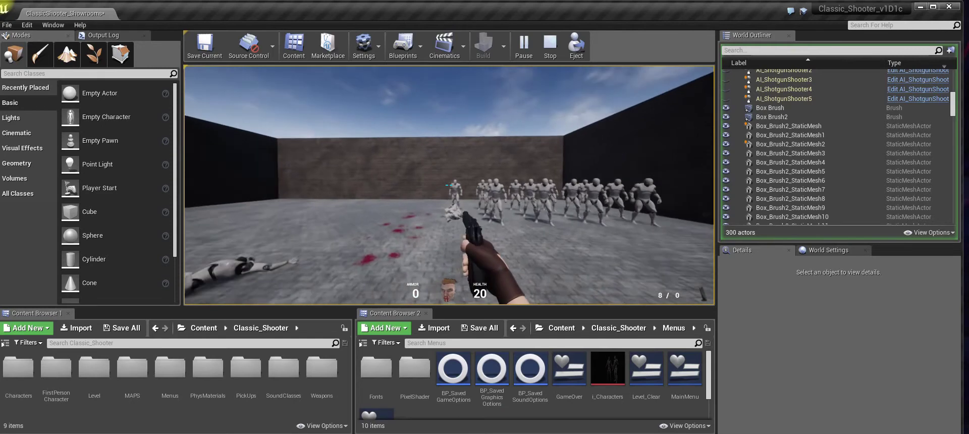
pyautogui.click(448, 184)
pyautogui.press('w')
pyautogui.click(445, 89)
pyautogui.click(445, 89)
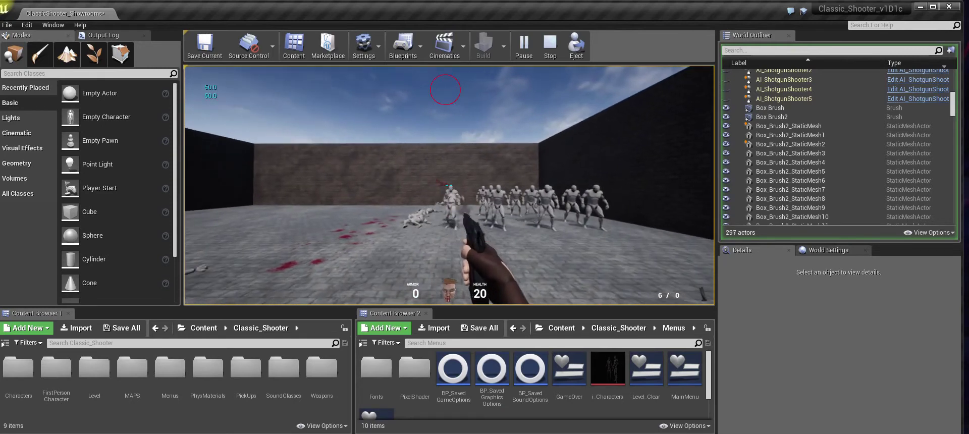
pyautogui.click(445, 89)
pyautogui.click(445, 89)
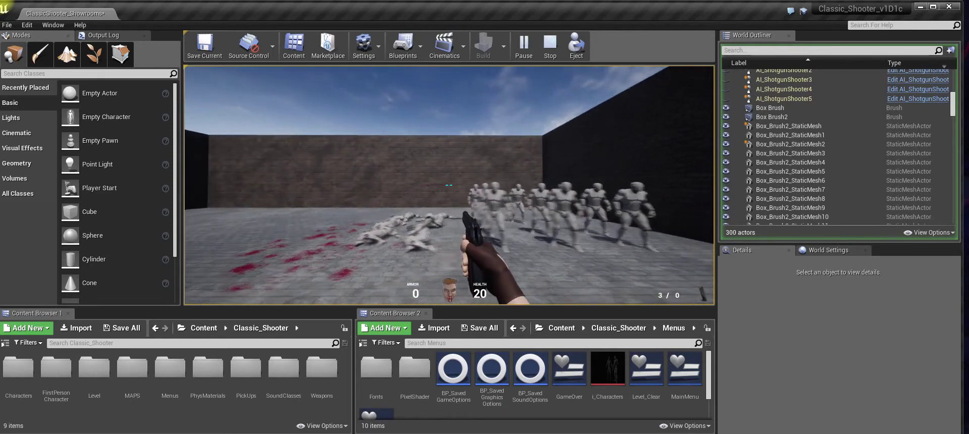
# Move up to the dummies still standing by the back wall and fire the last pistol rounds at them.
pyautogui.press('w')
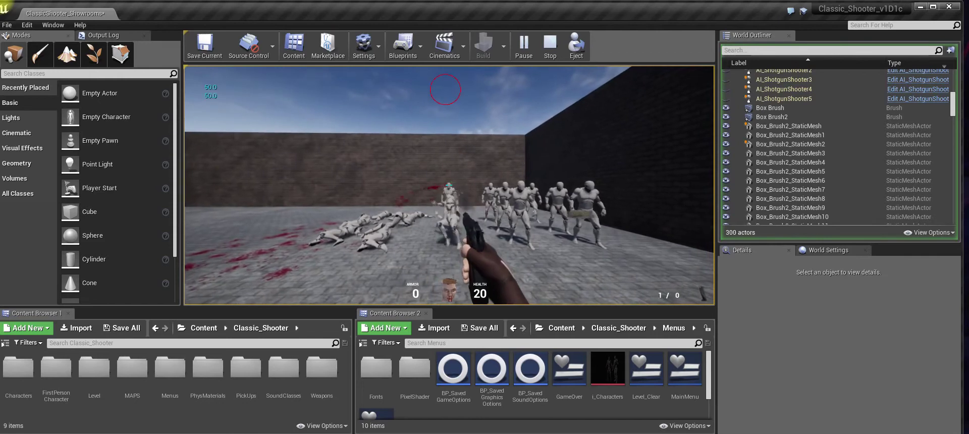
pyautogui.click(445, 90)
pyautogui.press('w')
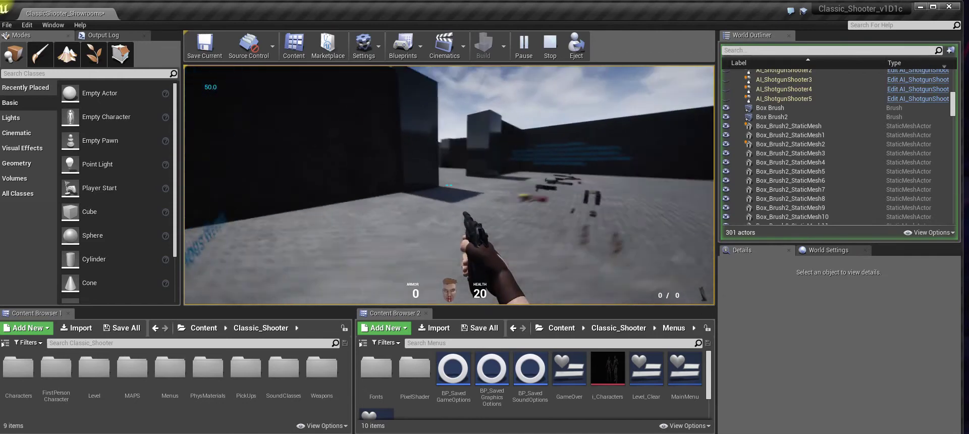
# Cross the hall back to the weapons display, collect the shotguns and shells, and equip the double shotgun.
pyautogui.press('w')
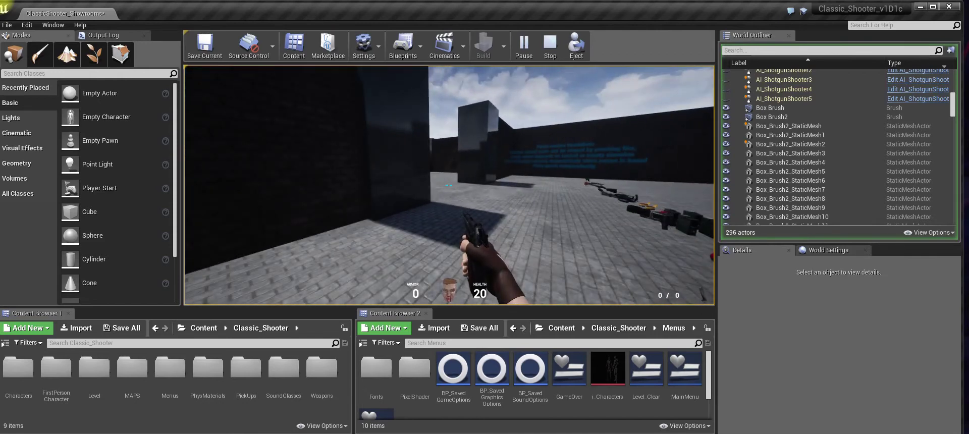
pyautogui.press('w')
pyautogui.press('w')
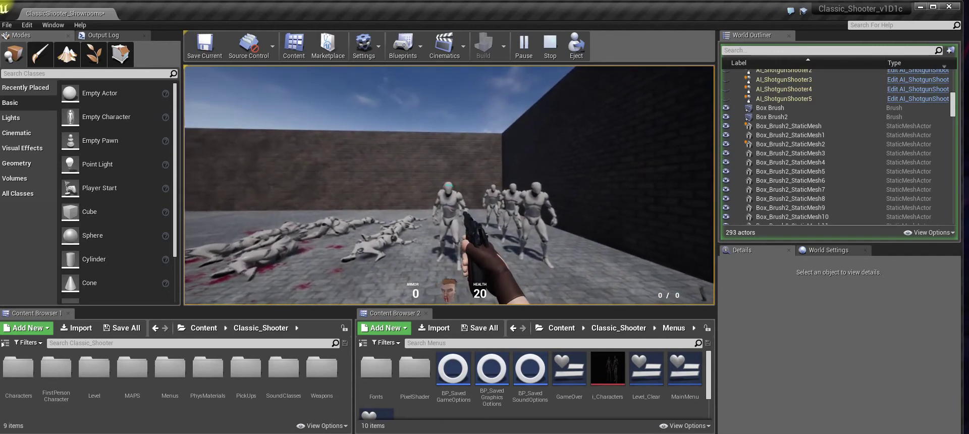
pyautogui.press('w')
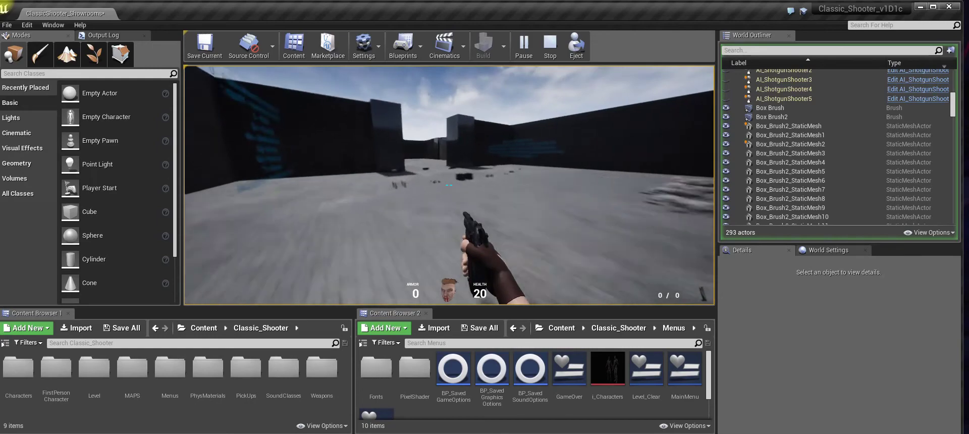
pyautogui.press('w')
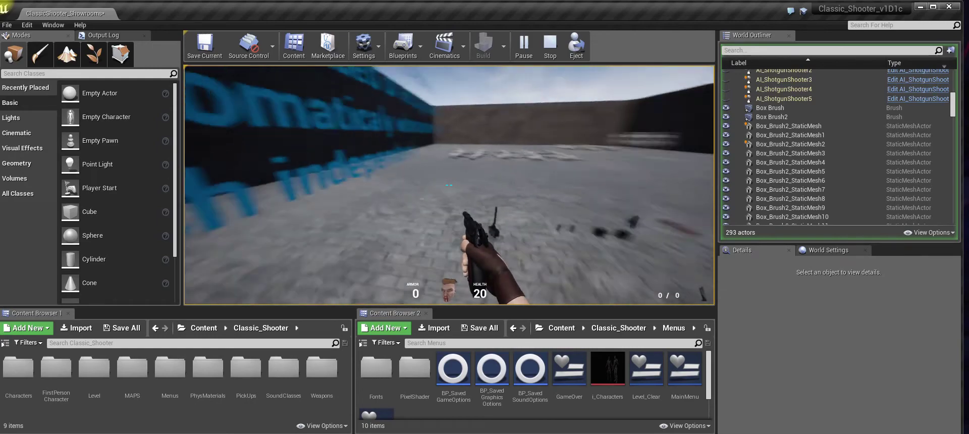
pyautogui.press('w')
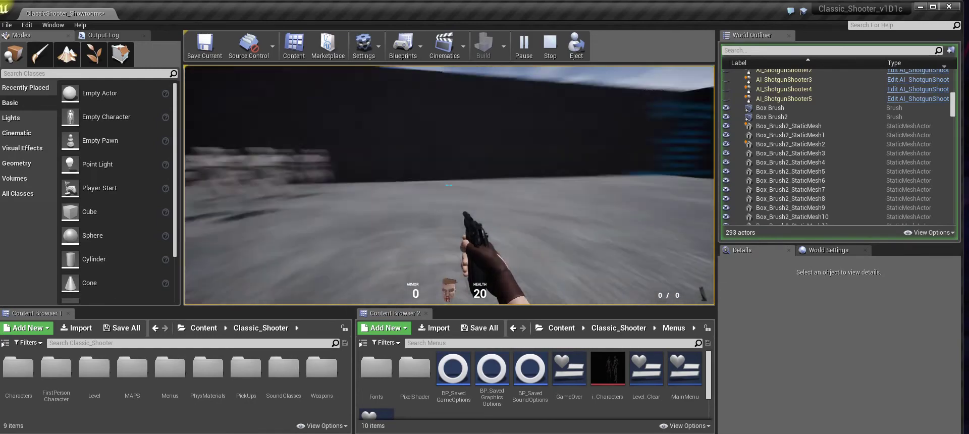
pyautogui.press('w')
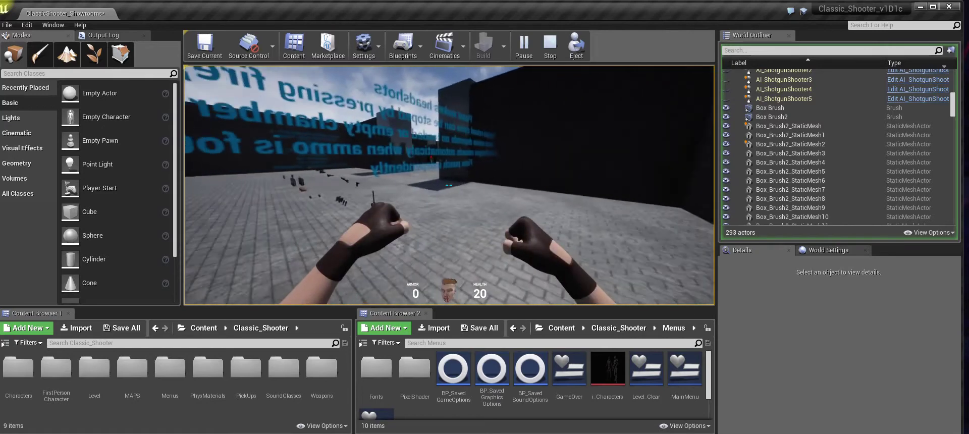
pyautogui.press('w')
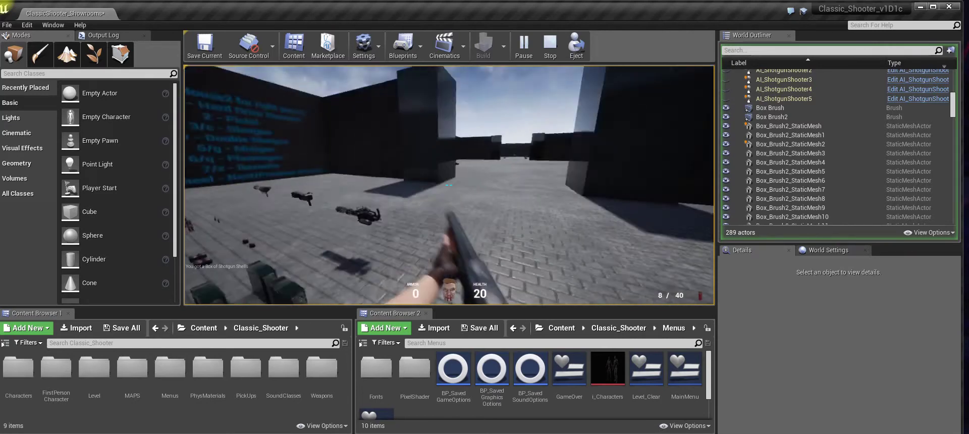
pyautogui.press('w')
pyautogui.press('4')
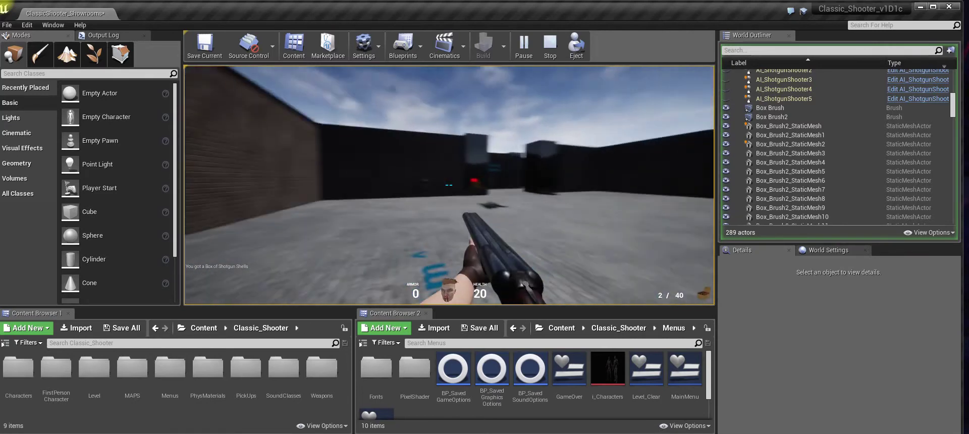
# Fire the double shotgun while moving around the area outside the Monsters Room, reloading between shots.
pyautogui.click(449, 185)
pyautogui.press('w')
pyautogui.press('r')
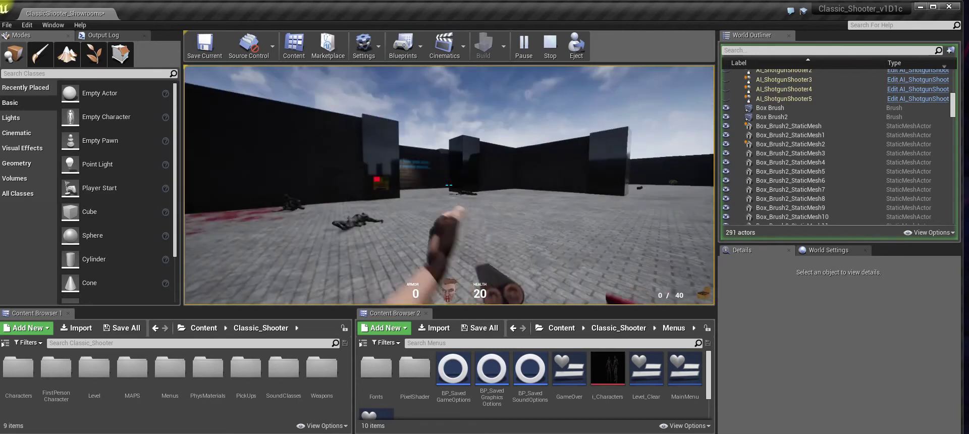
pyautogui.click(448, 185)
pyautogui.press('s')
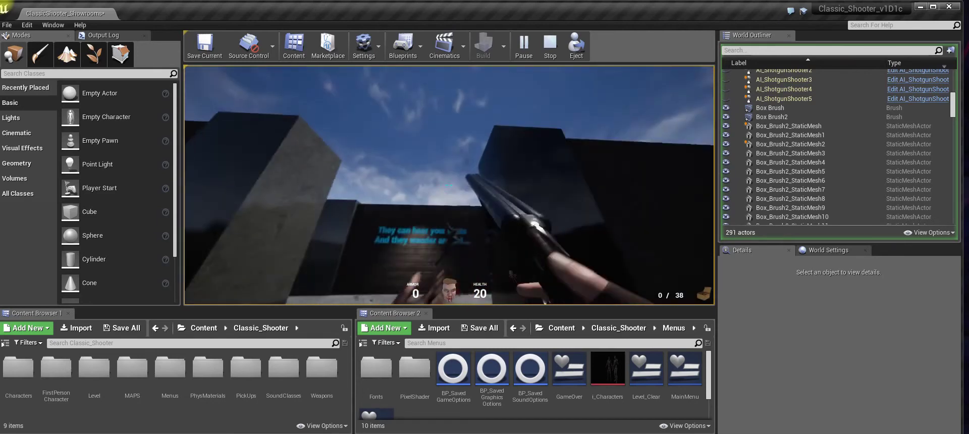
# Pause the game and lower the Resolution Scale to 80% in the graphics options.
pyautogui.press('Escape')
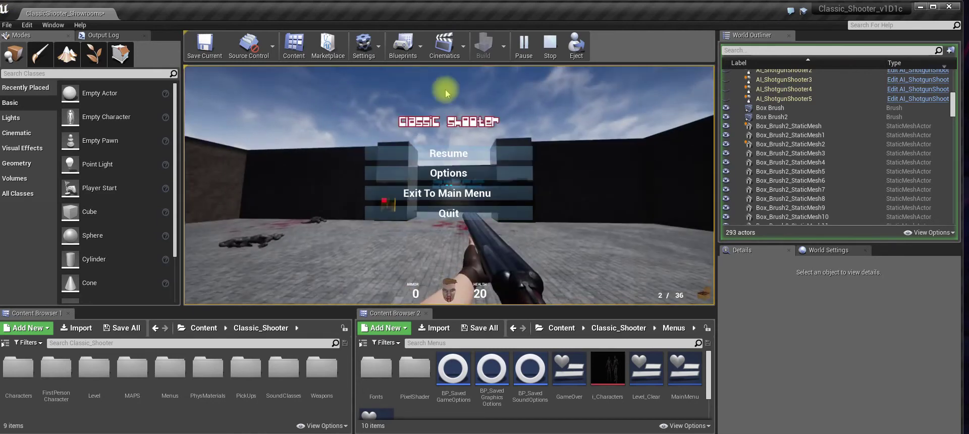
pyautogui.click(489, 172)
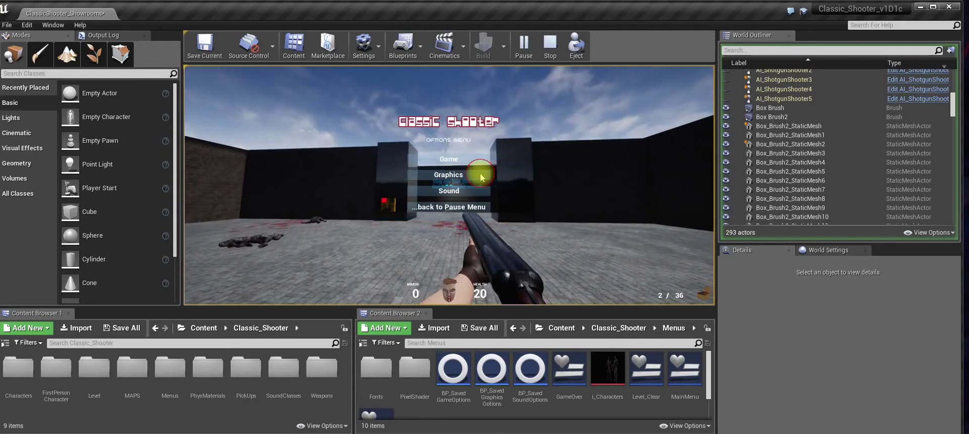
pyautogui.click(448, 176)
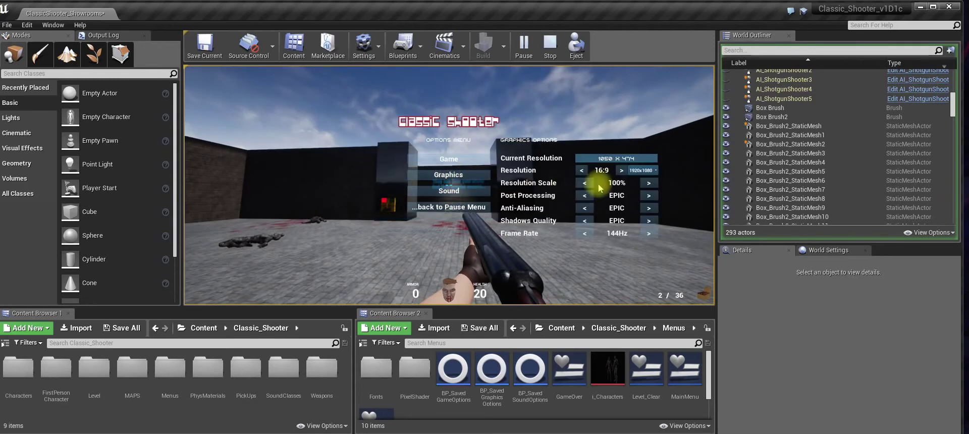
pyautogui.click(583, 186)
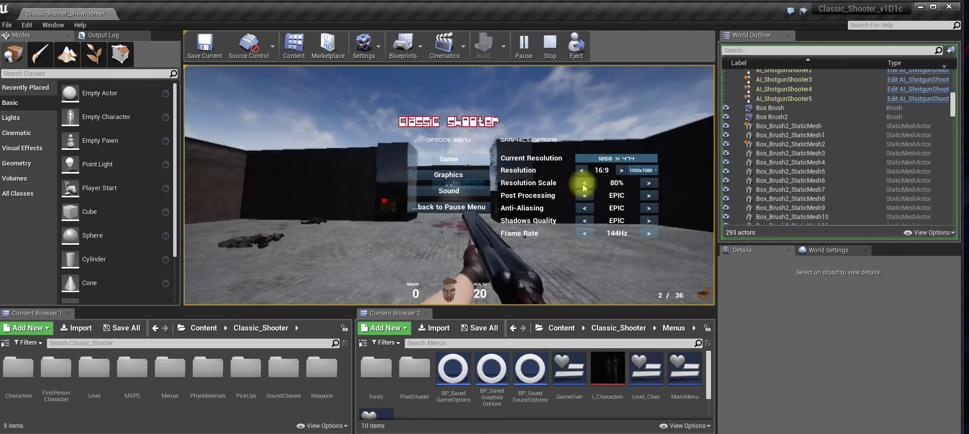
# Leave the options, quit the running game and start a new play session in the editor.
pyautogui.click(446, 207)
pyautogui.click(444, 215)
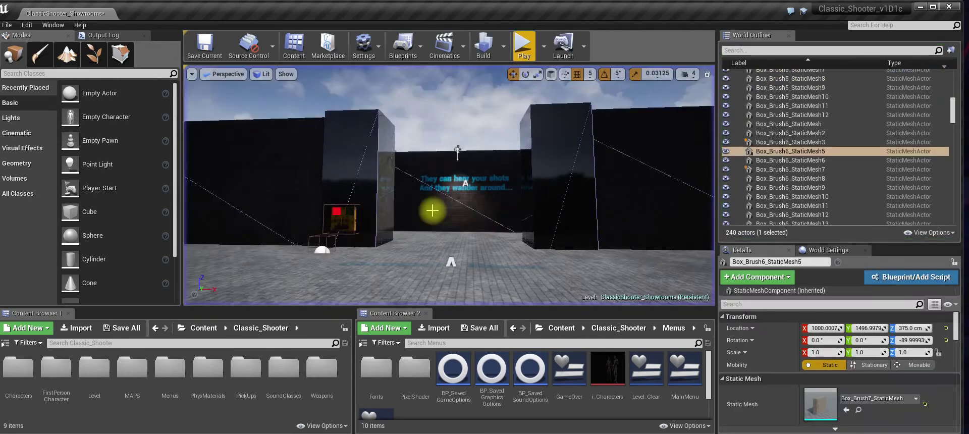
pyautogui.click(523, 46)
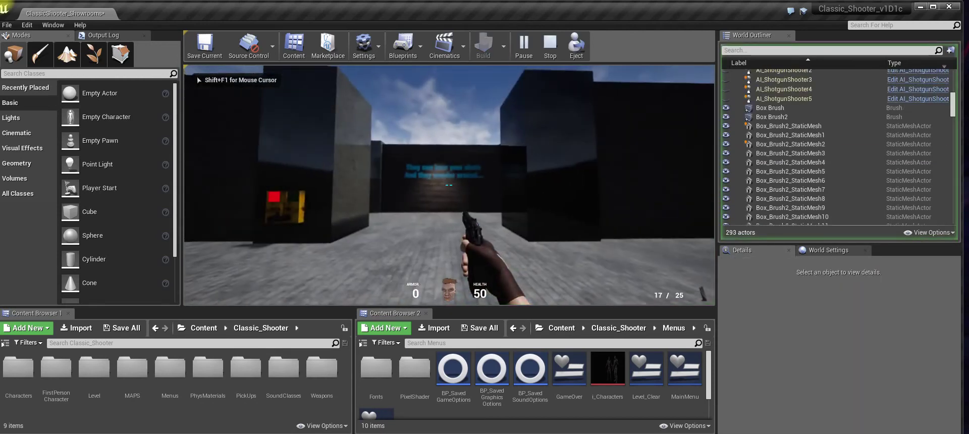
# Pause the new session and raise the Resolution Scale to 100% in the graphics options.
pyautogui.press('Escape')
pyautogui.click(486, 172)
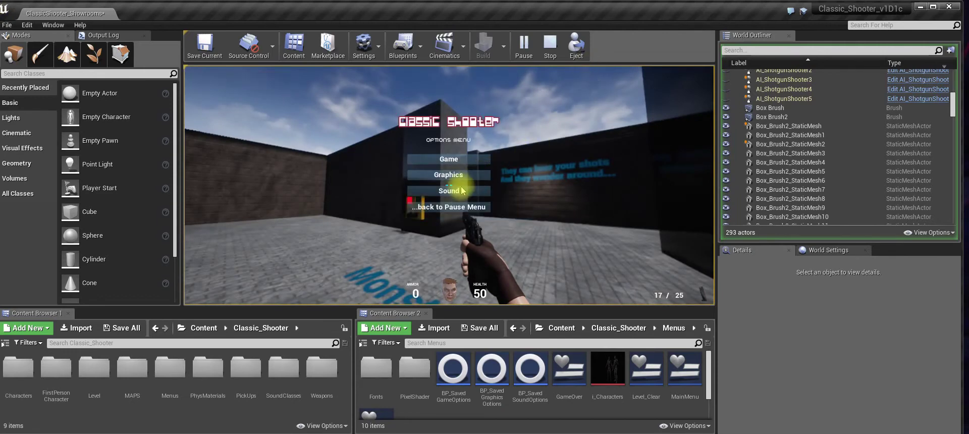
pyautogui.click(464, 175)
pyautogui.click(649, 183)
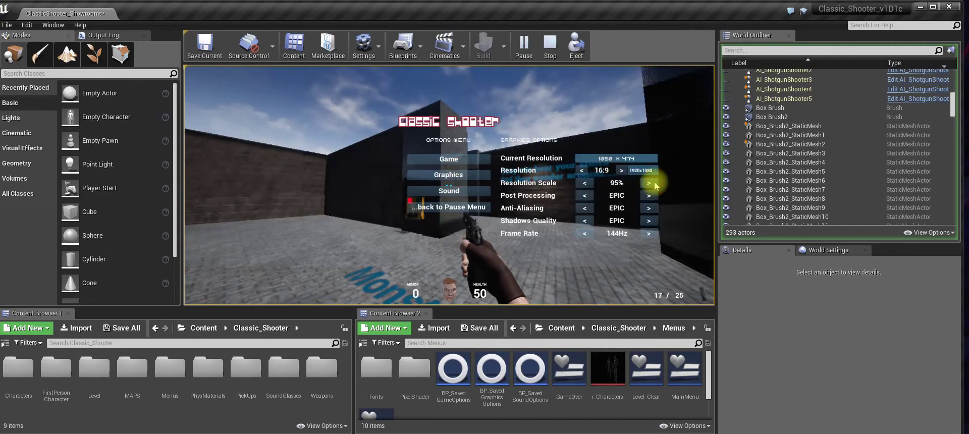
pyautogui.click(649, 183)
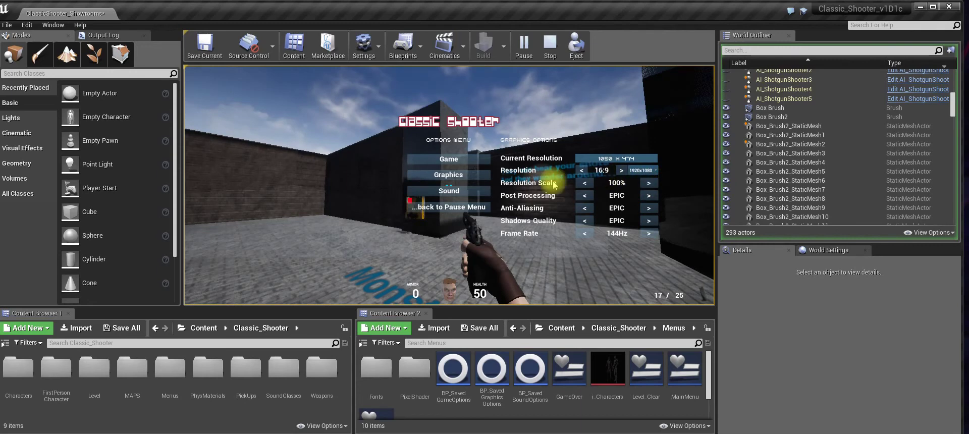
# Check the sound and game options, including the crosshair and FOV settings, and resume play.
pyautogui.click(466, 194)
pyautogui.click(463, 160)
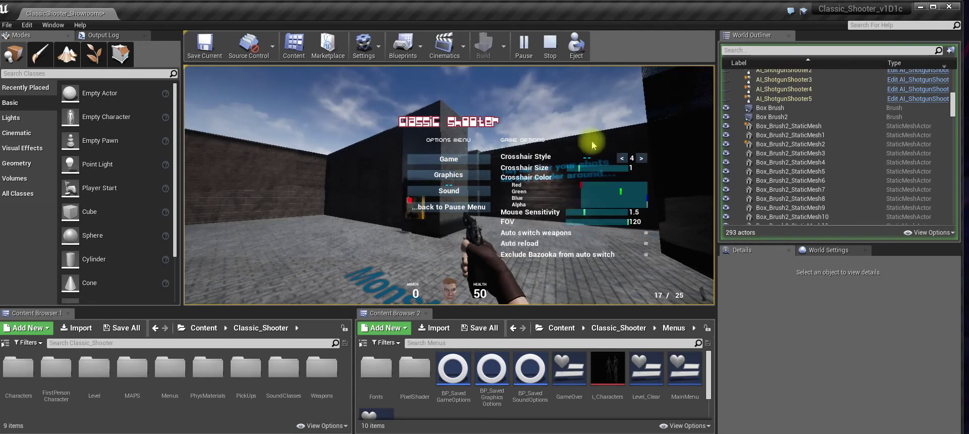
pyautogui.click(454, 207)
pyautogui.click(477, 157)
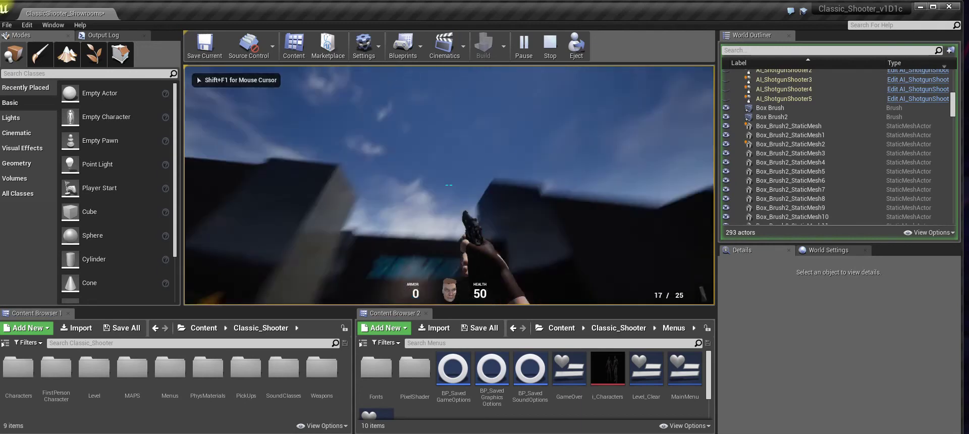
# Pause again, review the game options once more, and return to the running game.
pyautogui.press('Escape')
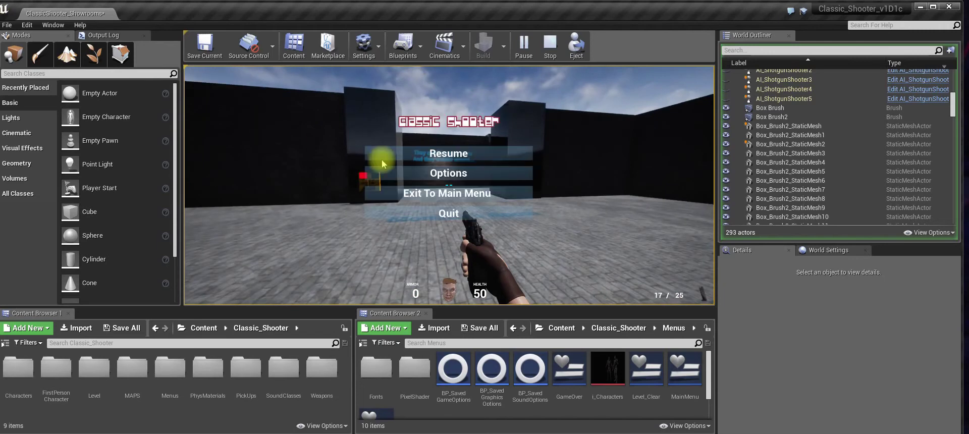
pyautogui.click(404, 175)
pyautogui.click(456, 176)
pyautogui.click(478, 162)
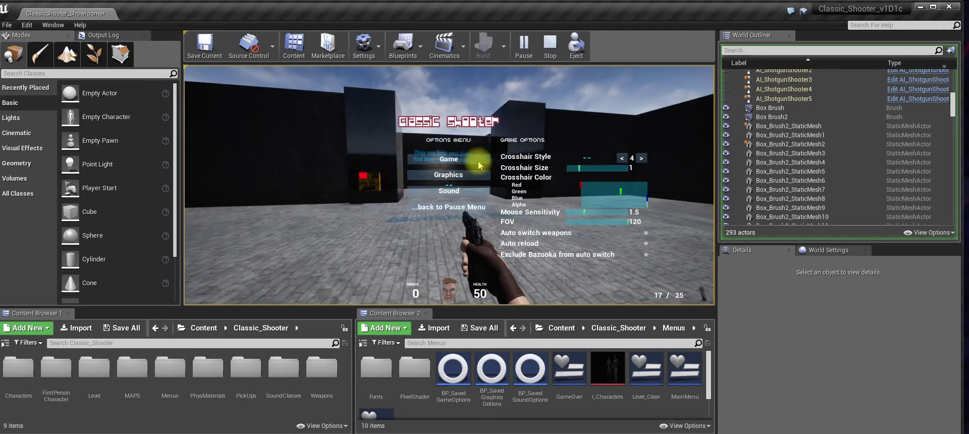
pyautogui.click(444, 207)
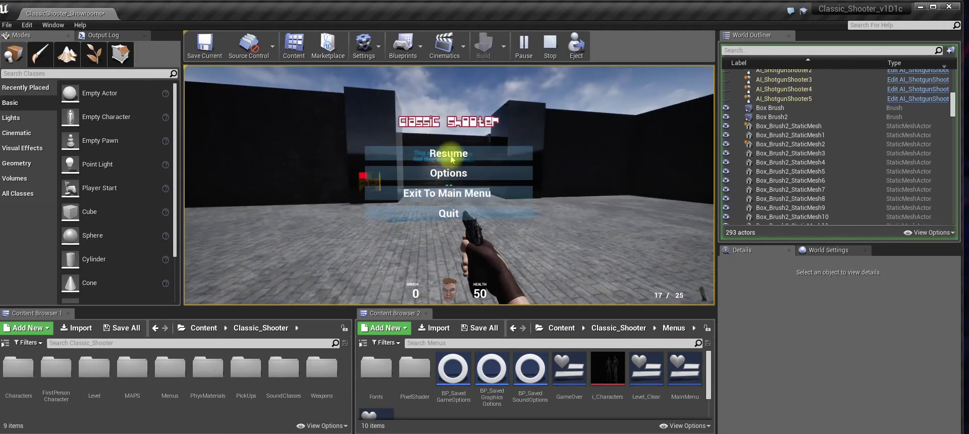
pyautogui.click(445, 155)
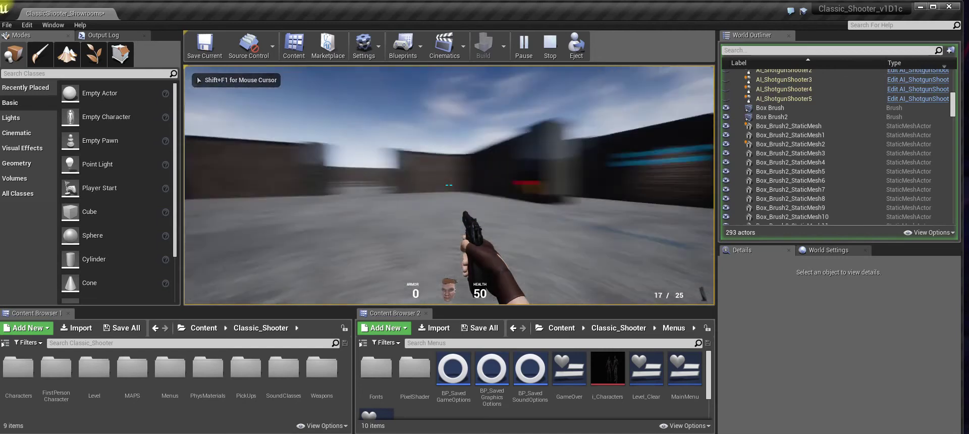
# Walk between the pillars into the Monsters Room and sidestep beside the wall text about enemies hearing shots.
pyautogui.press('w')
pyautogui.press('s')
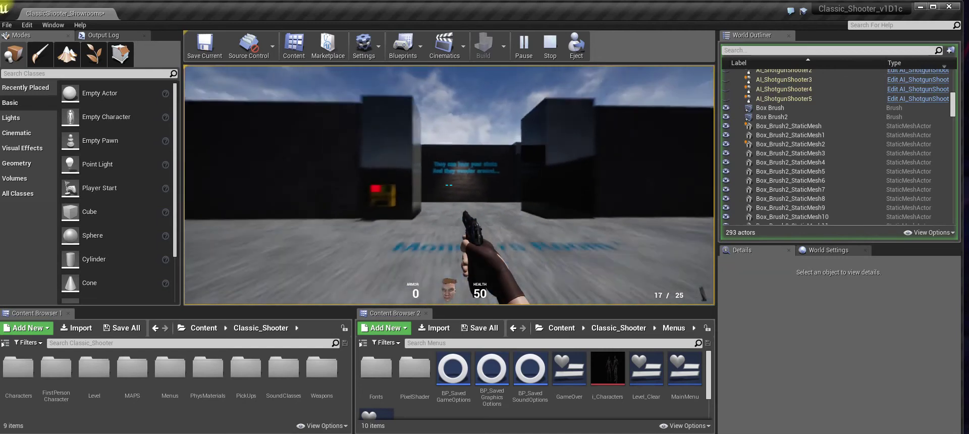
pyautogui.press('w')
pyautogui.press('w')
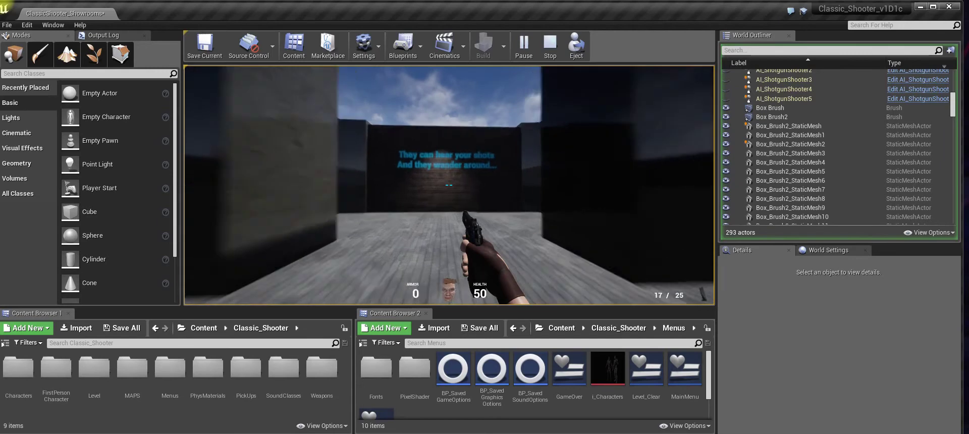
pyautogui.press('s')
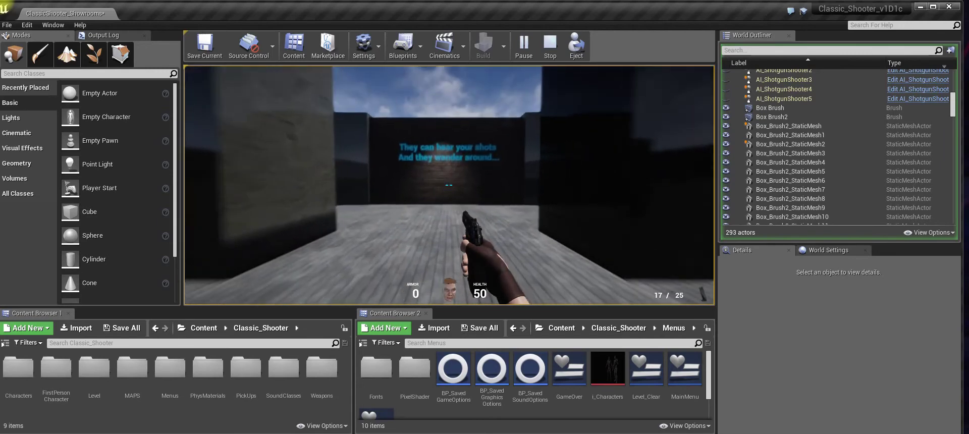
pyautogui.press('d')
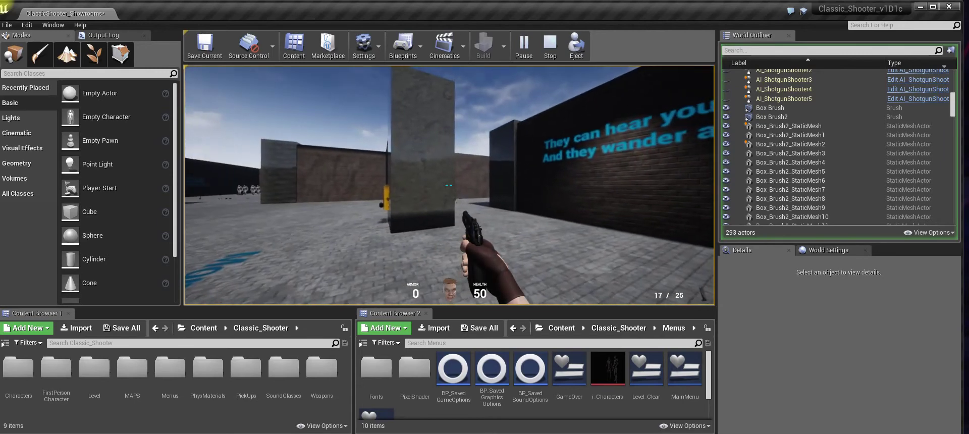
# Fire pistol shots at the enemy approaching past the pillar in the Monsters Room and advance on it.
pyautogui.click(449, 185)
pyautogui.click(448, 185)
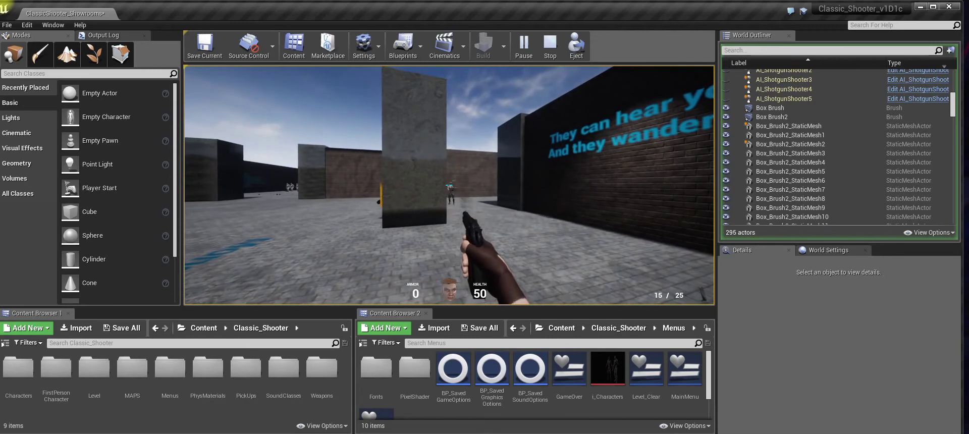
pyautogui.press('w')
pyautogui.click(448, 185)
pyautogui.click(448, 185)
pyautogui.click(448, 185)
pyautogui.click(449, 185)
pyautogui.press('w')
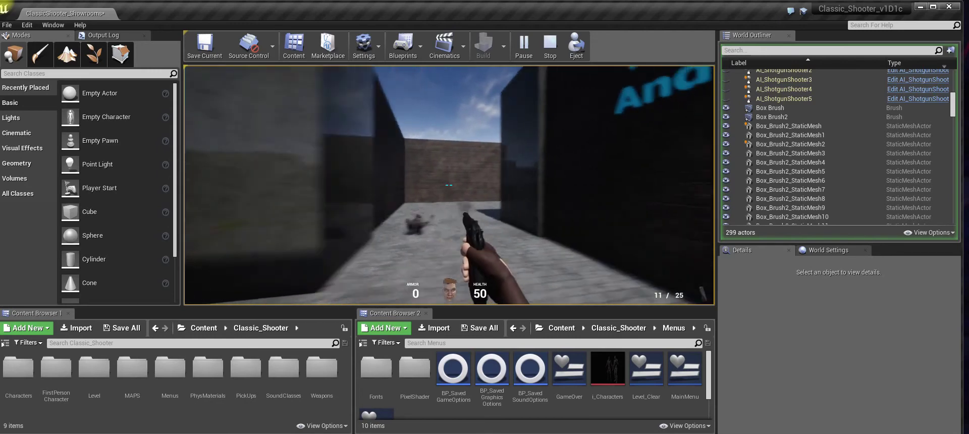
# Go to the yellow wall switch, activate it to end the level, and continue from the Level Clear screen.
pyautogui.press('w')
pyautogui.press('e')
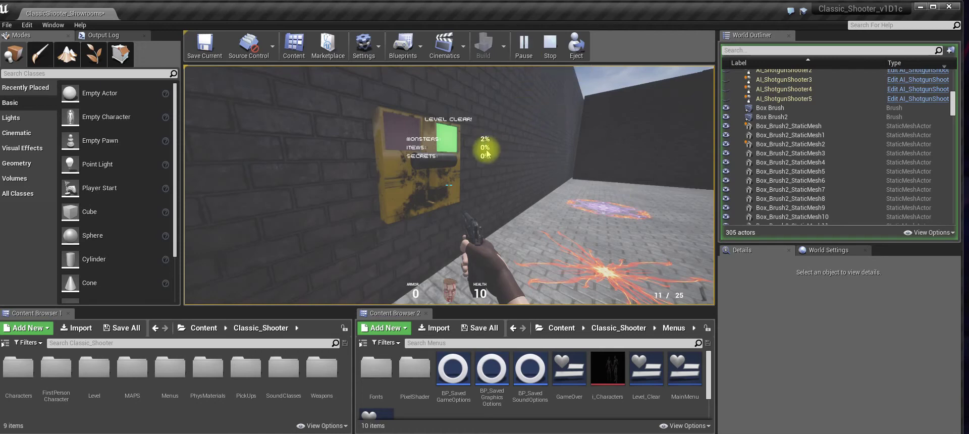
pyautogui.click(510, 162)
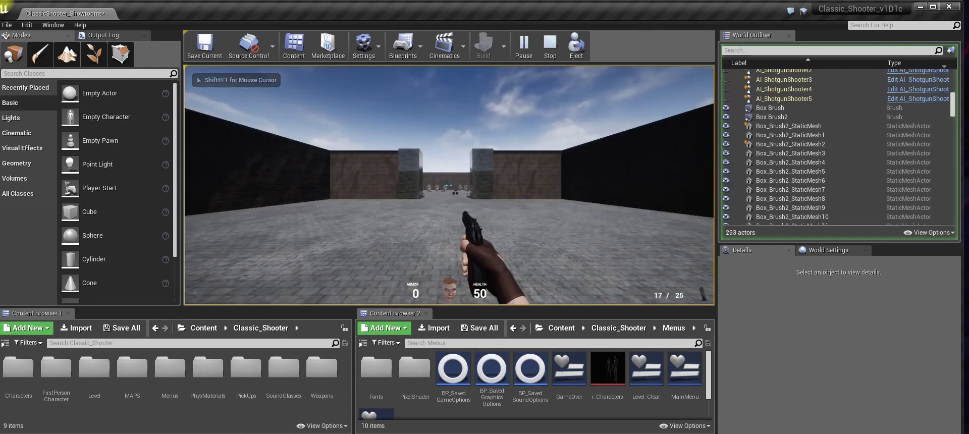
# Stop the running game and select the yellow wall switch on the pillar beside the Monsters Room entrance.
pyautogui.press('w')
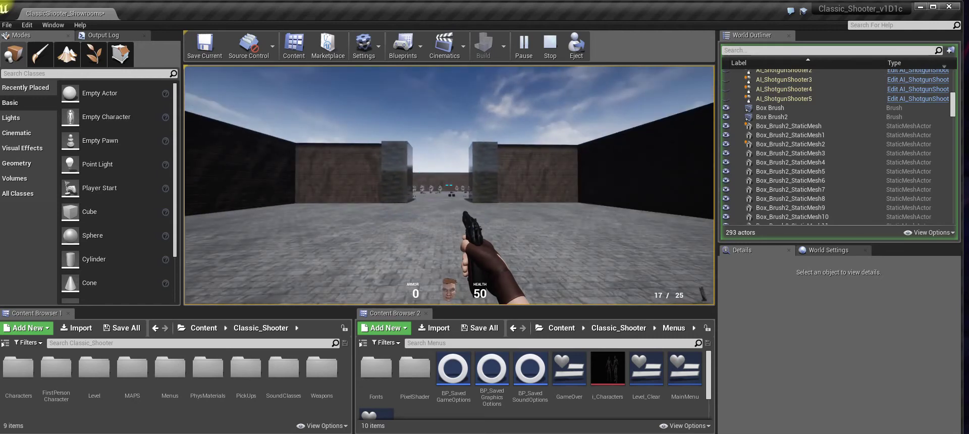
pyautogui.press('Escape')
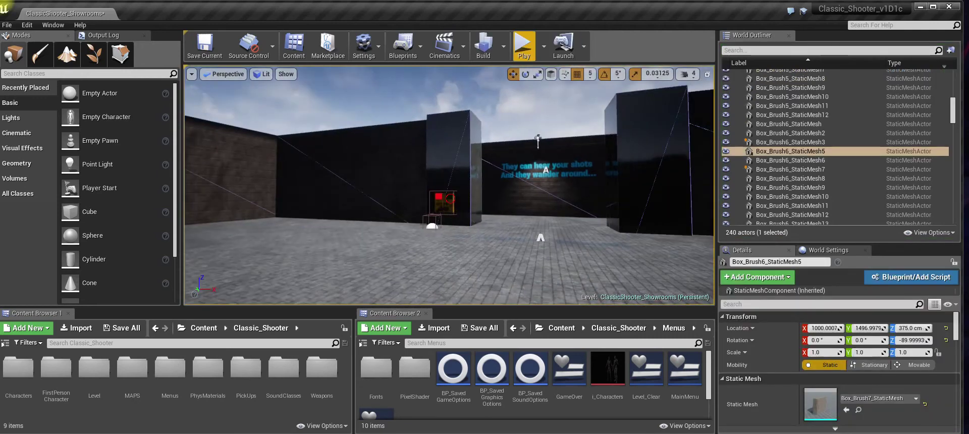
pyautogui.click(450, 199)
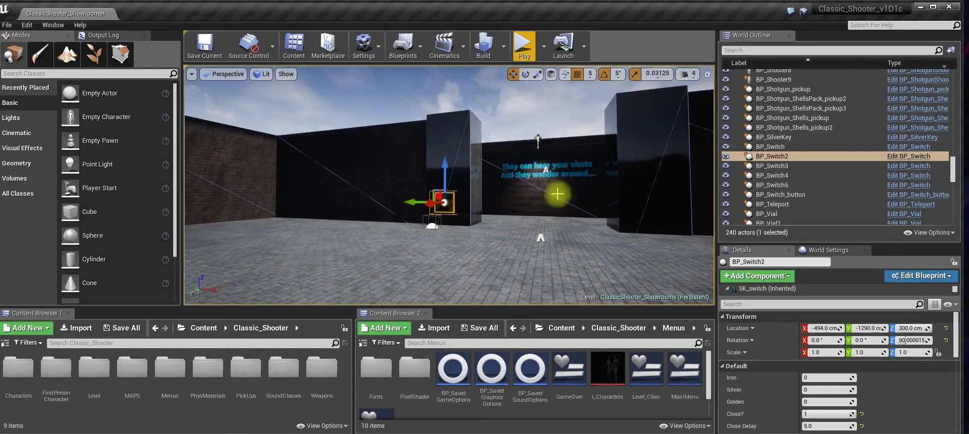
pyautogui.moveTo(544, 194); pyautogui.dragTo(542, 237, button='middle')
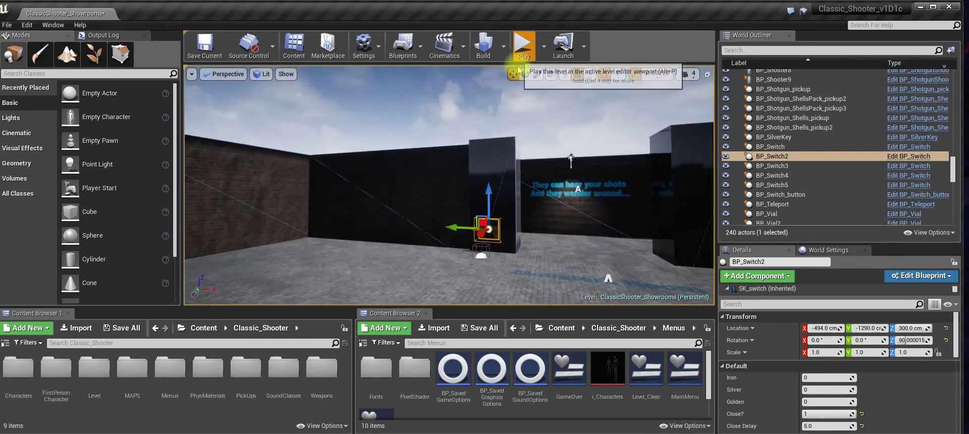
# Playtest the pillar switch by activating it and stepping back to watch its effect, and end the session.
pyautogui.click(525, 47)
pyautogui.press('e')
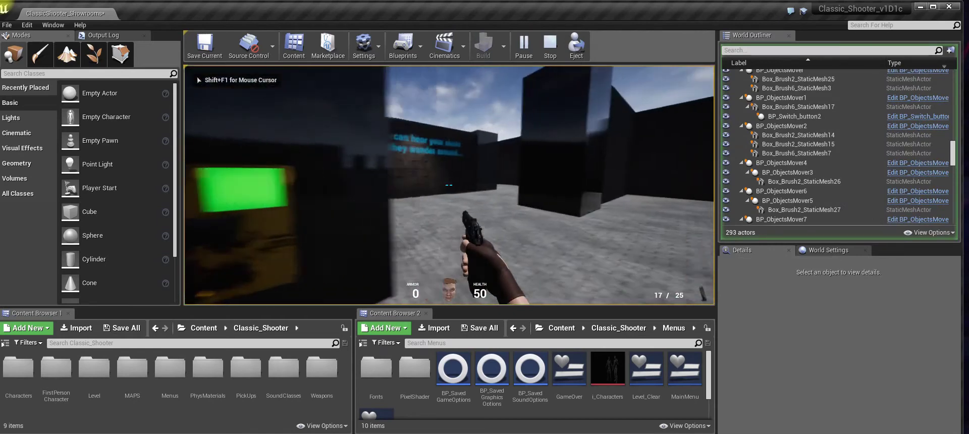
pyautogui.press('s')
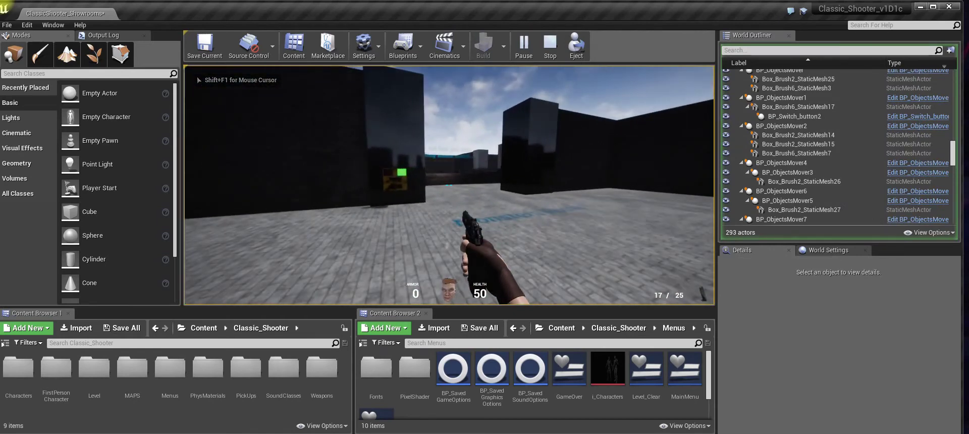
pyautogui.press('Escape')
# Set the selected switch's Finish Level to 1 and its Next Level Name to ClassicShooter_Showrooms.
pyautogui.press('f')
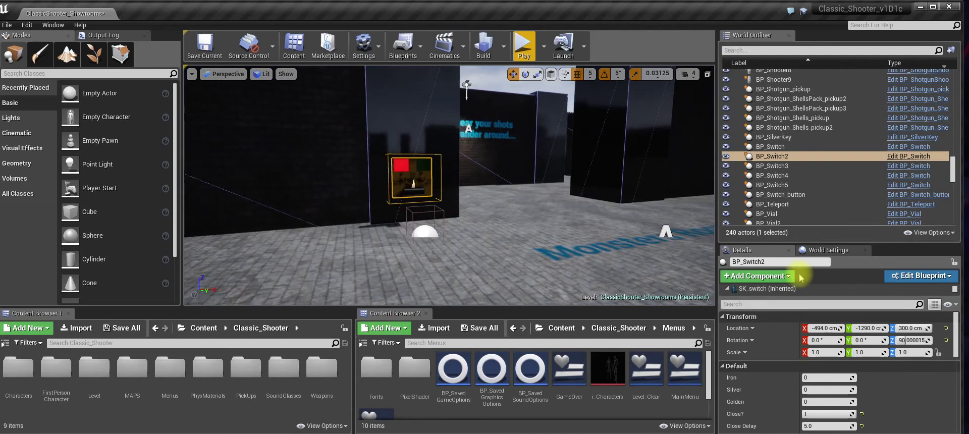
pyautogui.scroll(-10, 886, 357)
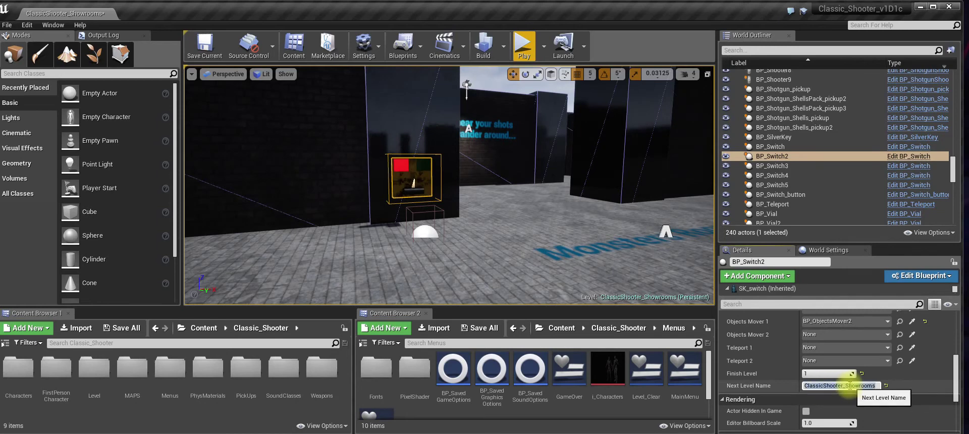
# Playtest the pillar switch as a level ender, continue from the Level Clear screen, and stop the game.
pyautogui.click(524, 46)
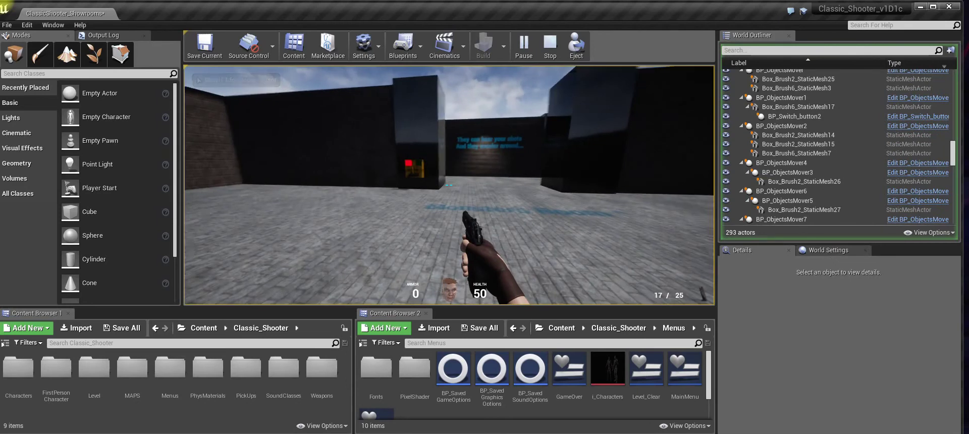
pyautogui.press('w')
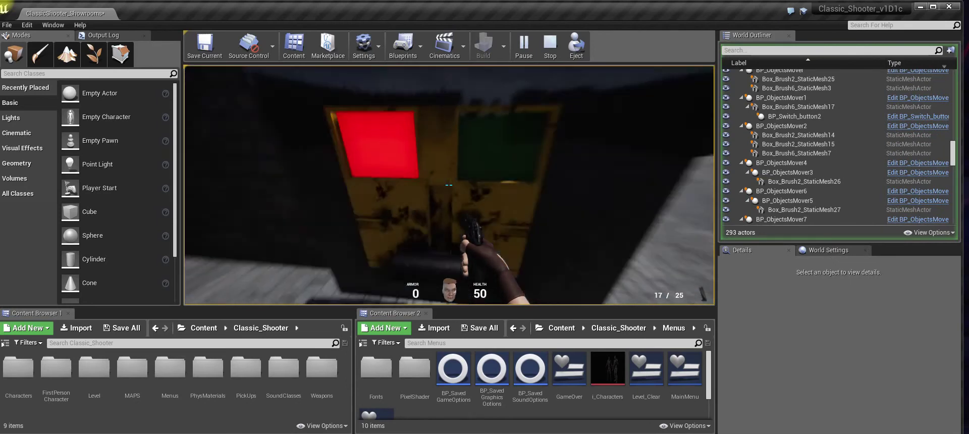
pyautogui.press('e')
pyautogui.click(616, 114)
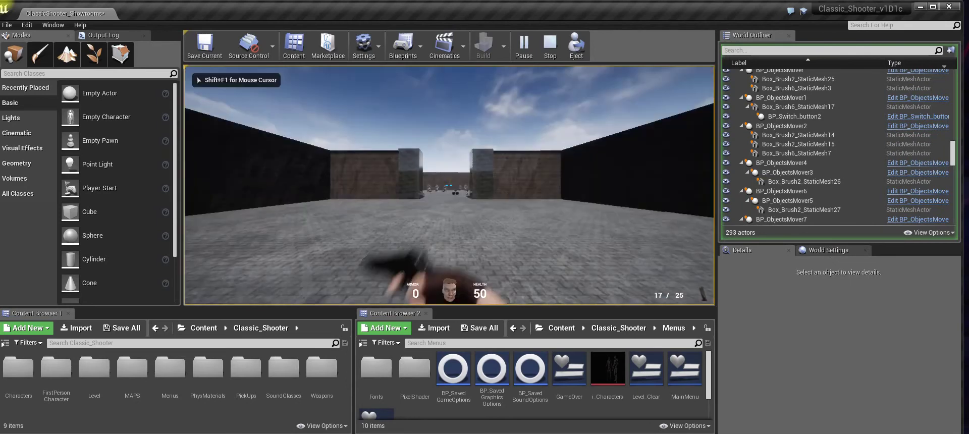
pyautogui.press('Escape')
# Set the switch's Next Level Name to ClassicShooter_MainMenu and playtest ending the level into the main menu, choosing New Game before stopping.
pyautogui.moveTo(525, 199); pyautogui.dragTo(591, 200, button='right')
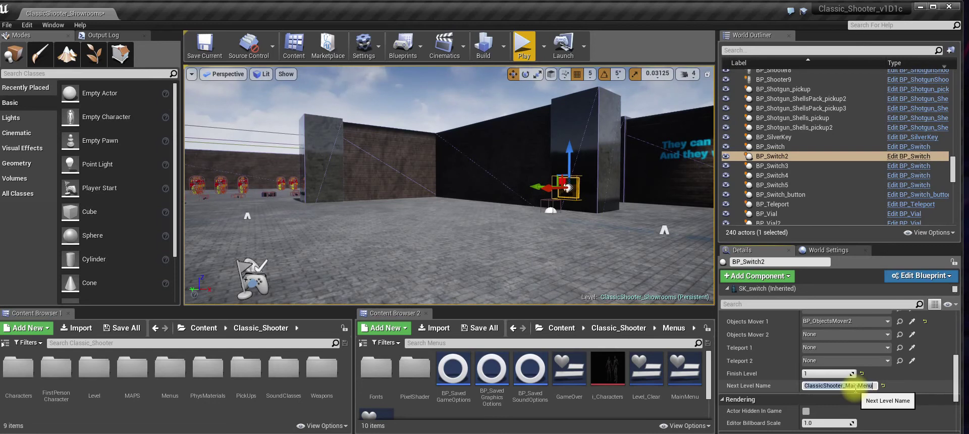
pyautogui.click(523, 45)
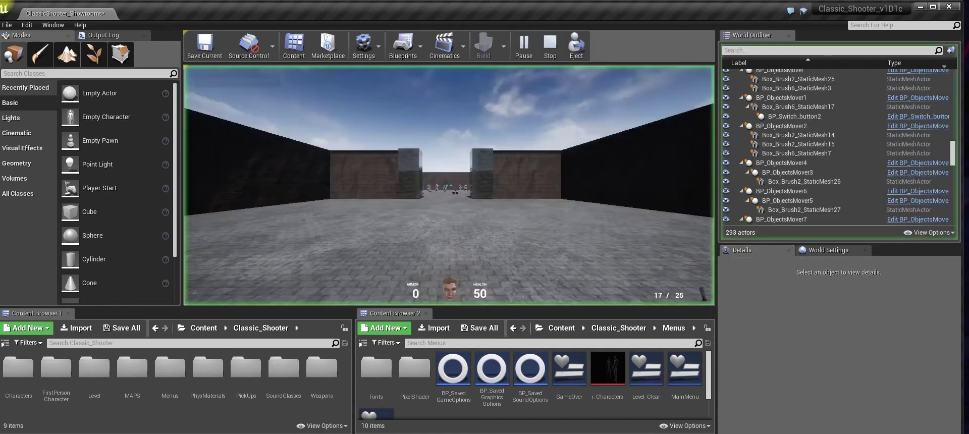
pyautogui.press('w')
pyautogui.press('e')
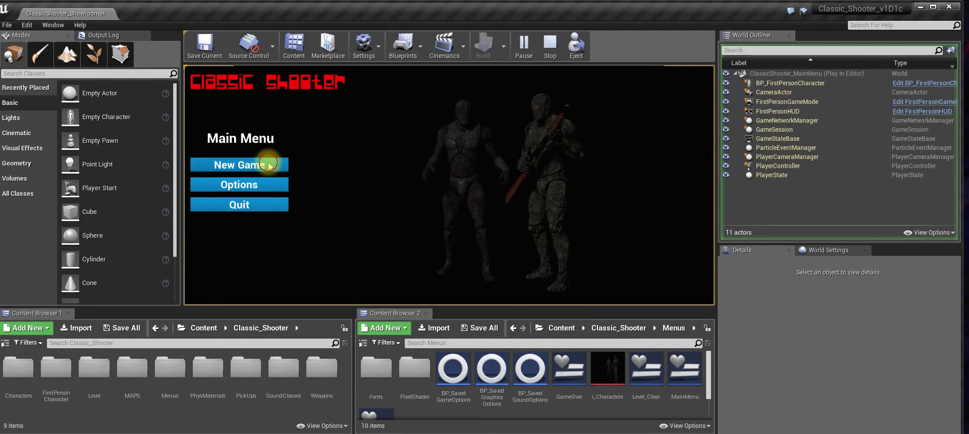
pyautogui.click(267, 163)
pyautogui.press('Escape')
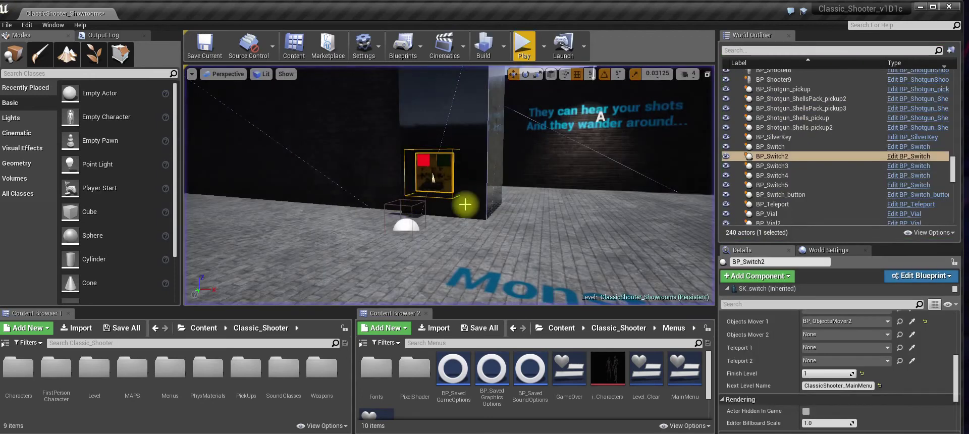
# Set the pillar switch's Finish Level to 0 and clear its Next Level Name.
pyautogui.moveTo(825, 373); pyautogui.dragTo(809, 373)
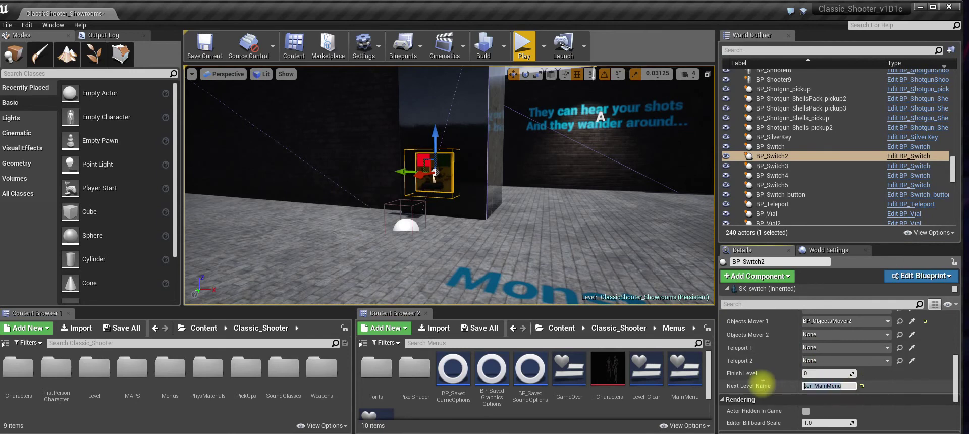
# Start a new playtest and run through the secret areas, including the raised walkway with the glowing sphere.
pyautogui.click(524, 46)
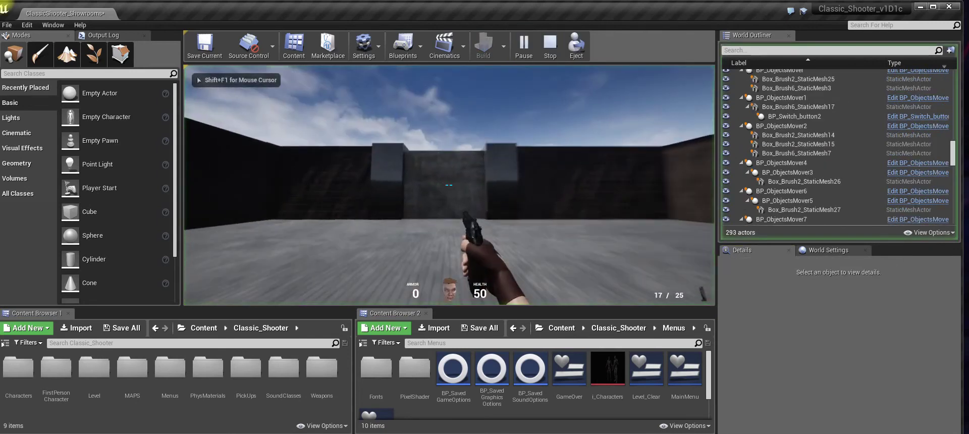
pyautogui.press('w')
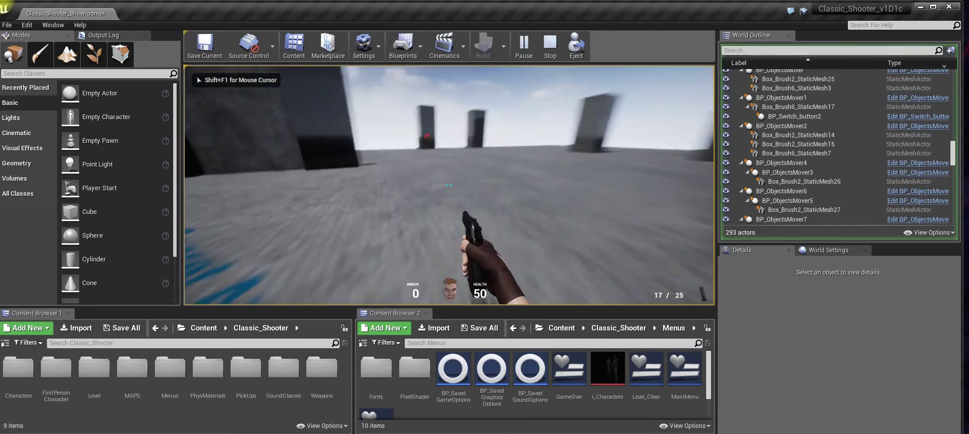
pyautogui.press('w')
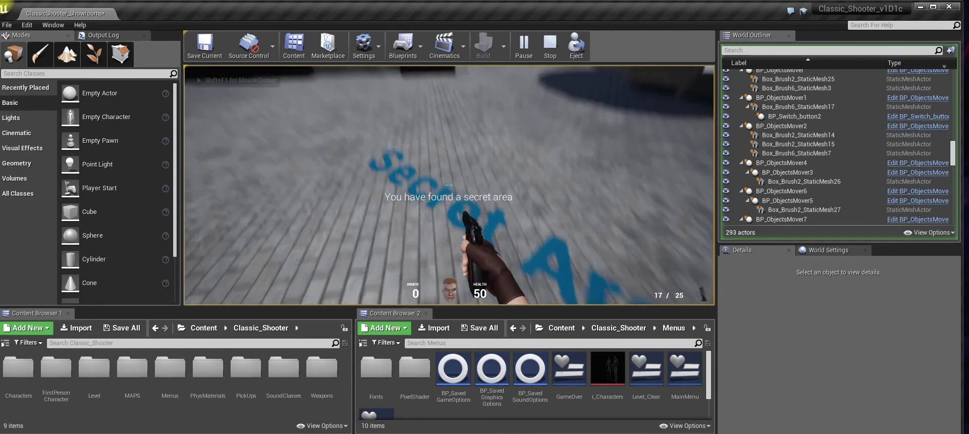
pyautogui.press('w')
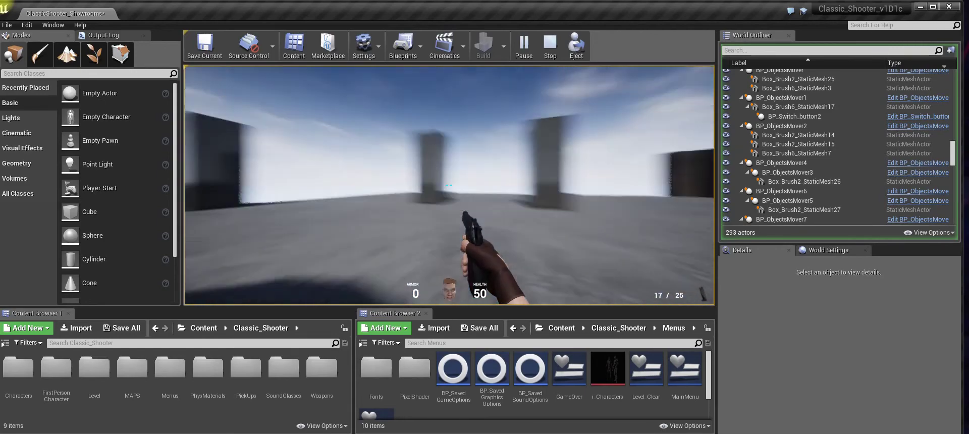
pyautogui.press('w')
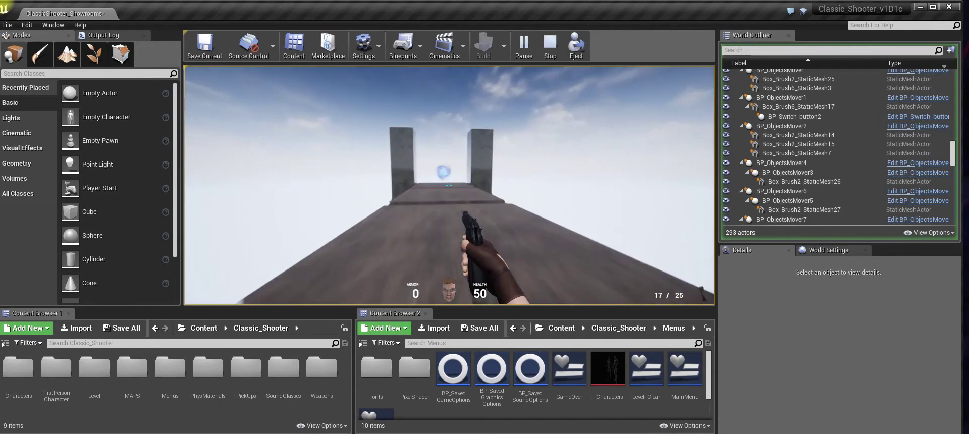
pyautogui.press('w')
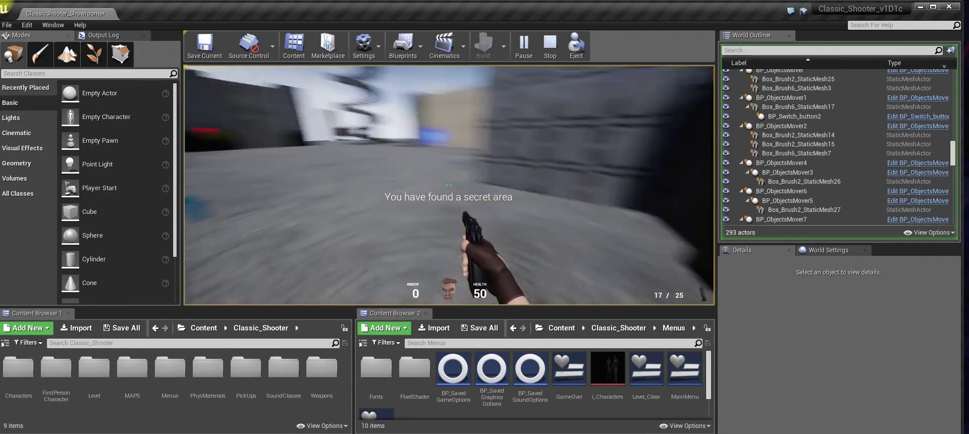
# Run past the enemies in the Monsters Room to the level-ending switch, activate it, and continue from the Level Clear screen.
pyautogui.press('w')
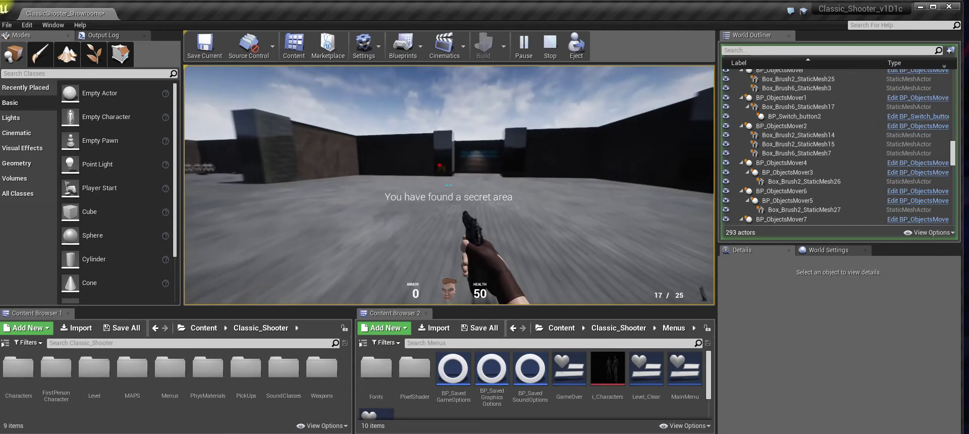
pyautogui.press('w')
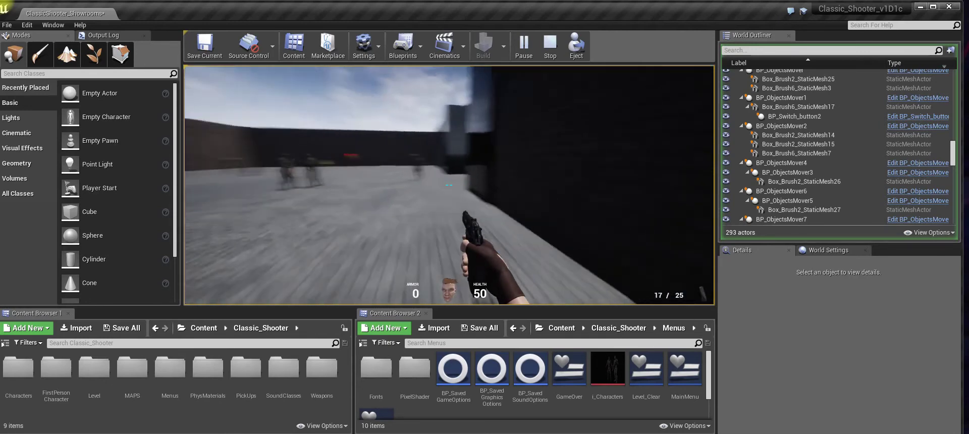
pyautogui.press('w')
pyautogui.press('w')
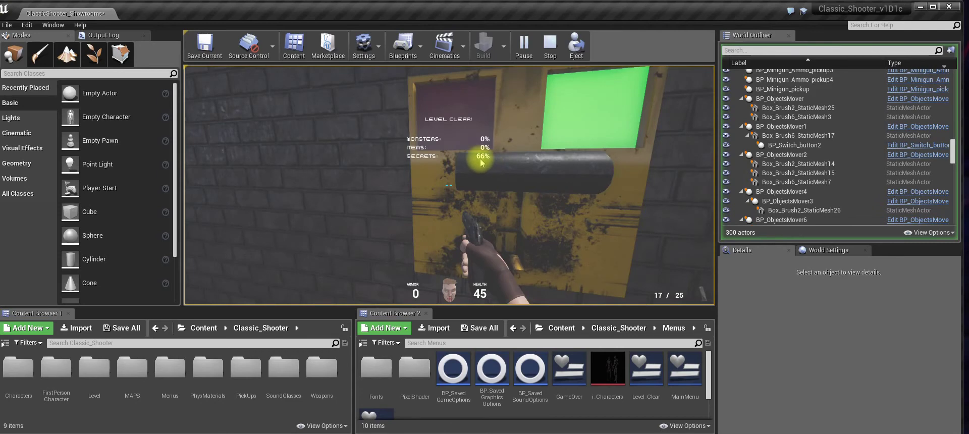
pyautogui.click(481, 163)
# Collect health items and the Invulnerability Sphere, end the level at the Monsters Room switch, and continue from Level Clear.
pyautogui.press('w')
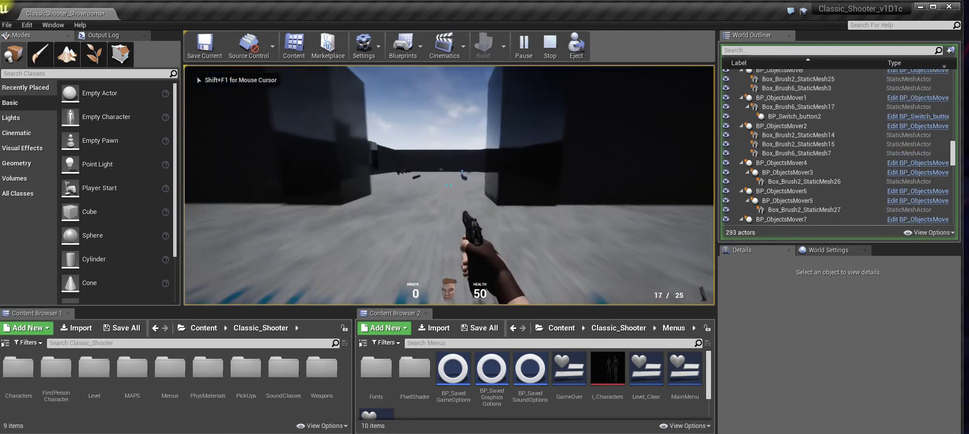
pyautogui.press('w')
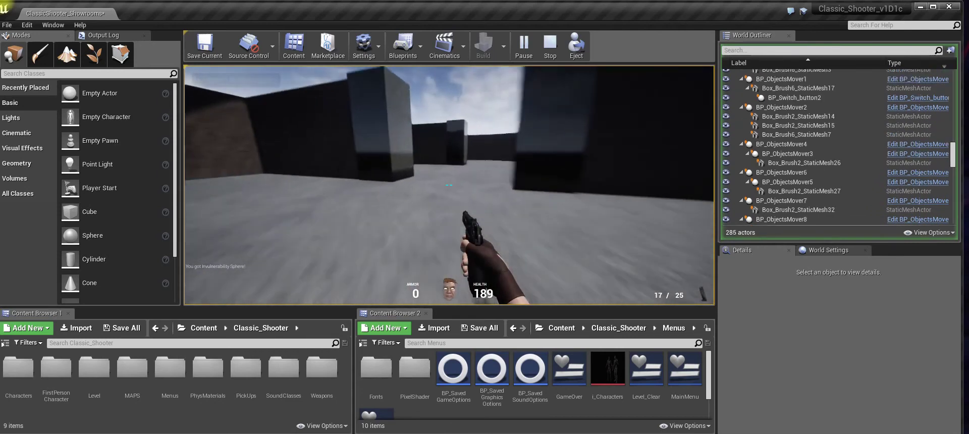
pyautogui.press('w')
pyautogui.press('w')
pyautogui.press('e')
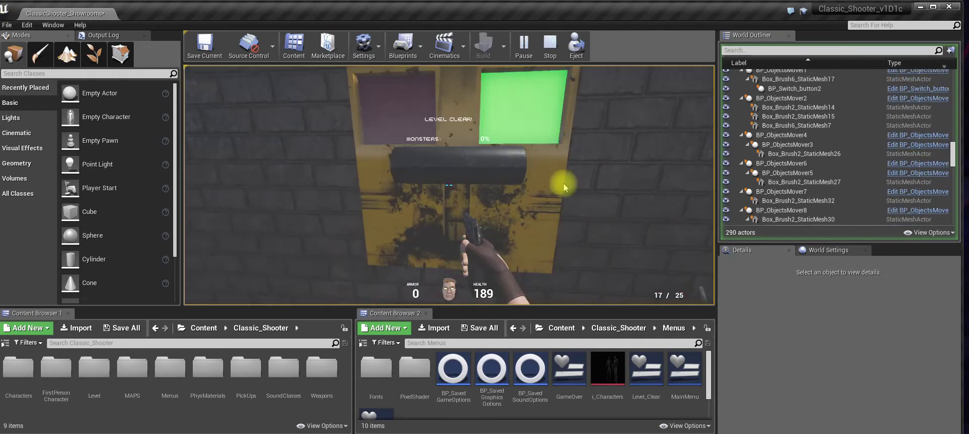
pyautogui.click(564, 186)
# Pick up potions, MegaHealth and Blue Armor, finish the level at the wall switch, continue from Level Clear, and stop the game.
pyautogui.press('w')
pyautogui.press('w')
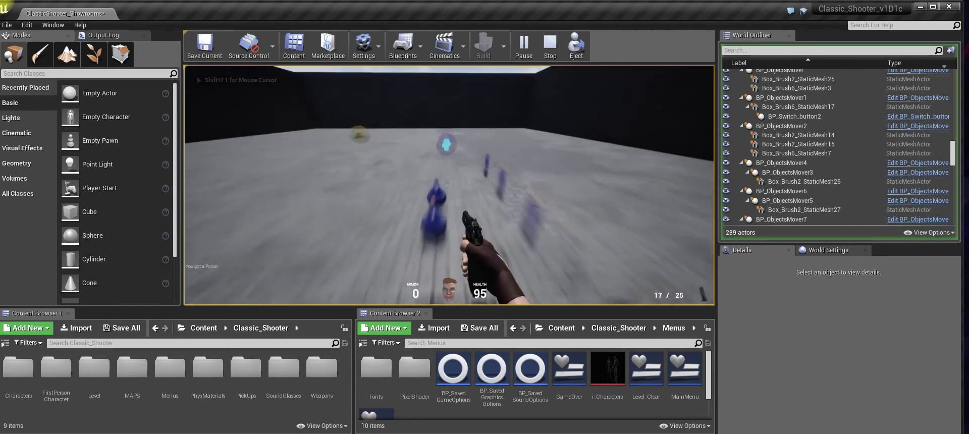
pyautogui.press('w')
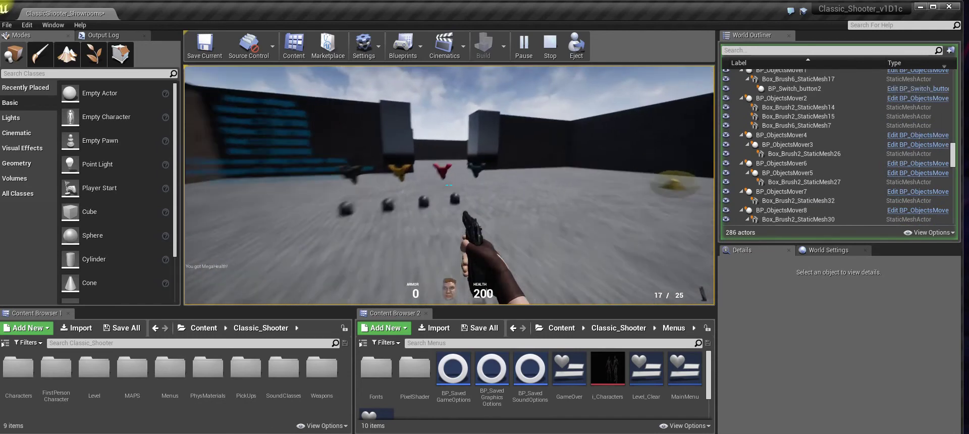
pyautogui.press('w')
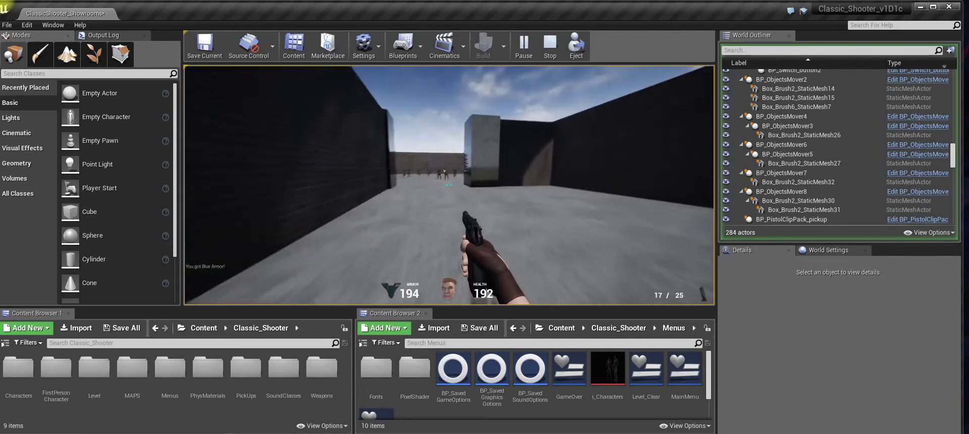
pyautogui.press('w')
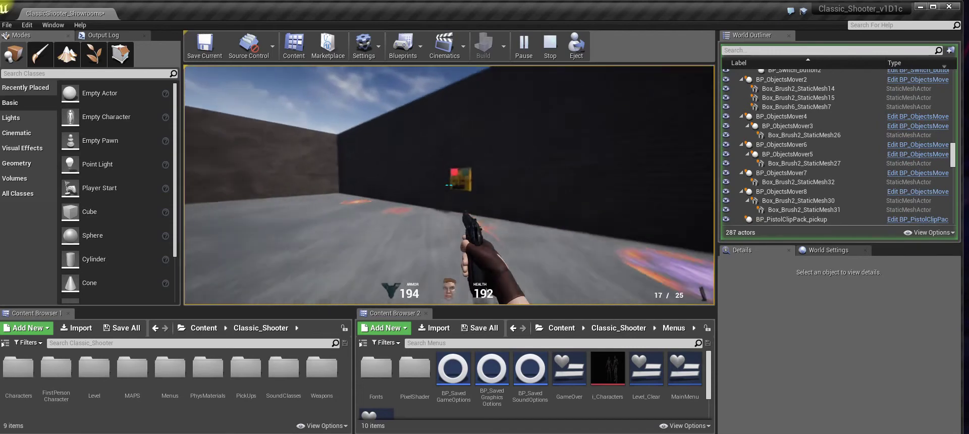
pyautogui.press('w')
pyautogui.press('e')
pyautogui.click(464, 212)
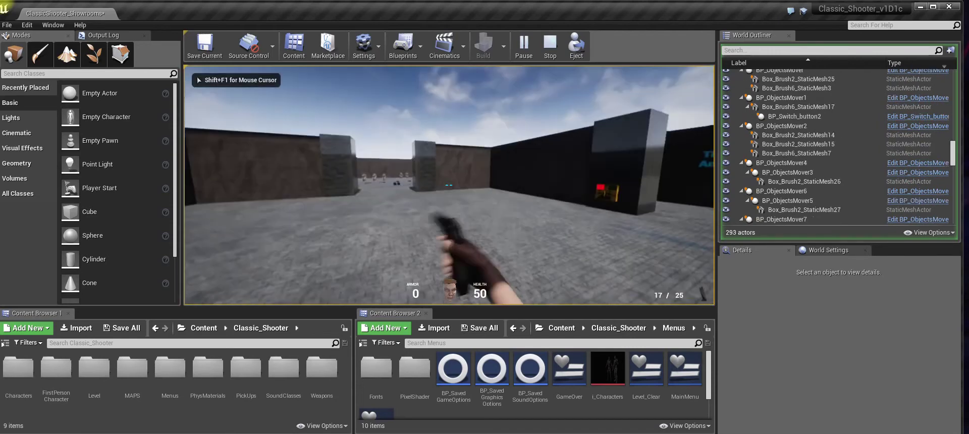
pyautogui.press('Escape')
# Select a fire demon inside the Monsters Room and view it from above the outer walls.
pyautogui.moveTo(486, 214); pyautogui.dragTo(514, 221, button='right')
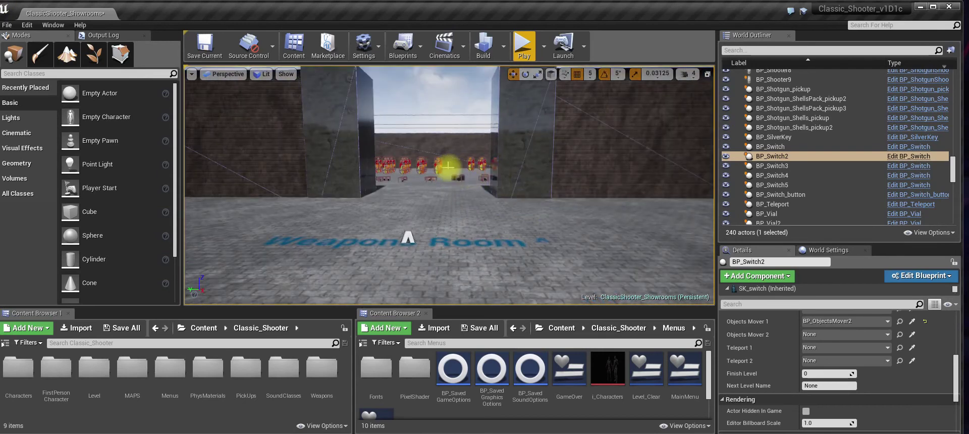
pyautogui.moveTo(462, 178); pyautogui.dragTo(421, 181, button='right')
pyautogui.click(414, 180)
pyautogui.moveTo(439, 217); pyautogui.dragTo(458, 237, button='right')
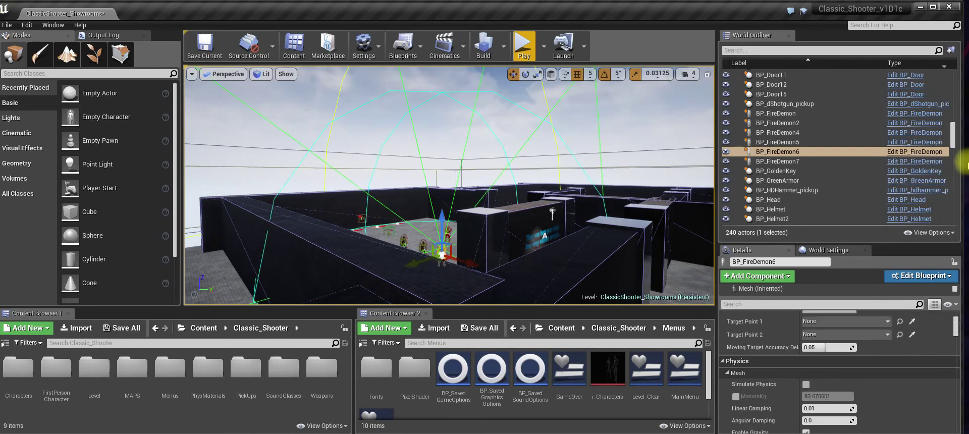
# Open the fire demon's blueprint, examine its Monsters count and Event_death nodes, and return to the showroom level.
pyautogui.click(865, 147)
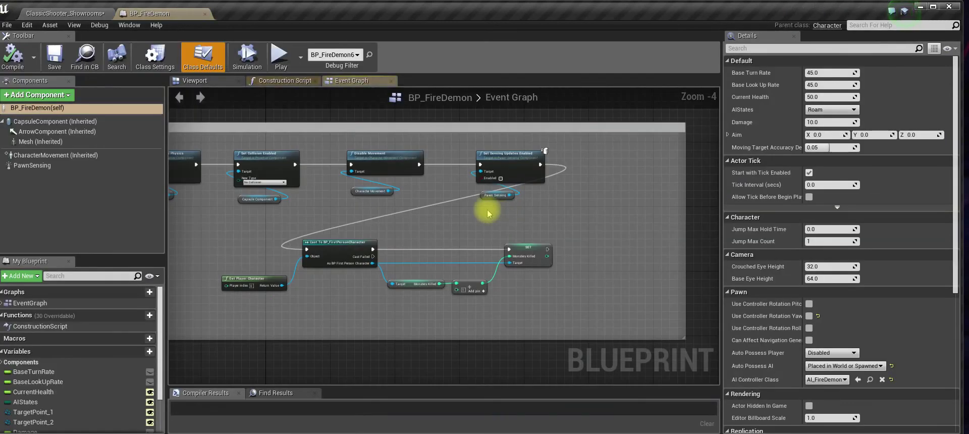
pyautogui.scroll(-8, 488, 210)
pyautogui.moveTo(524, 188); pyautogui.dragTo(446, 306, button='right')
pyautogui.scroll(8, 519, 185)
pyautogui.moveTo(521, 189); pyautogui.dragTo(499, 244, button='right')
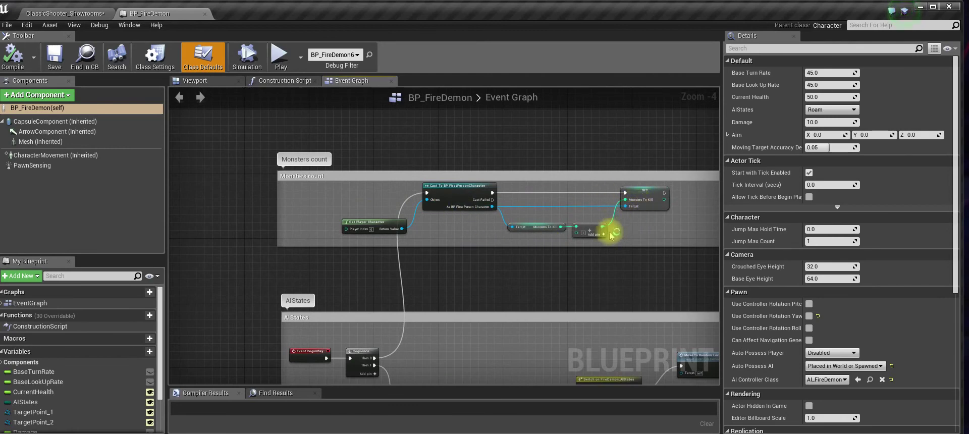
pyautogui.scroll(-8, 623, 212)
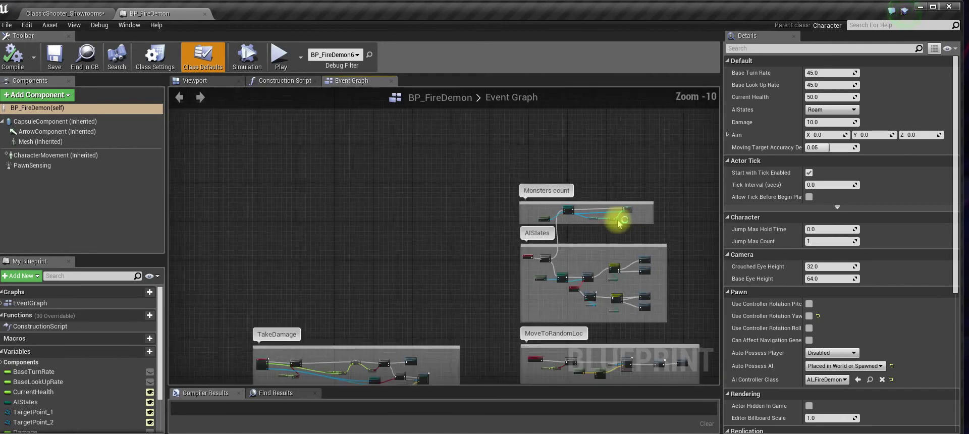
pyautogui.moveTo(677, 315); pyautogui.dragTo(628, 135, button='right')
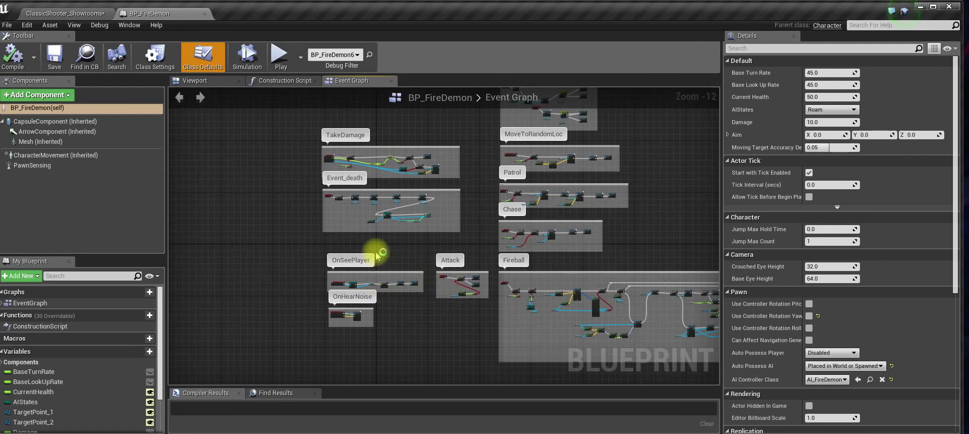
pyautogui.scroll(8, 396, 201)
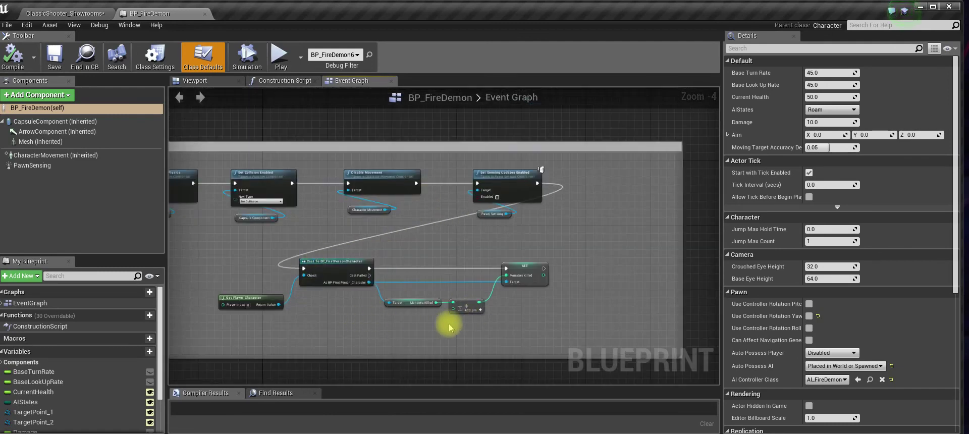
pyautogui.scroll(-5, 399, 319)
pyautogui.click(203, 17)
# Start a playtest in the showroom and approach the level-ending switch at the Monsters Room entrance.
pyautogui.moveTo(462, 195); pyautogui.dragTo(548, 175, button='right')
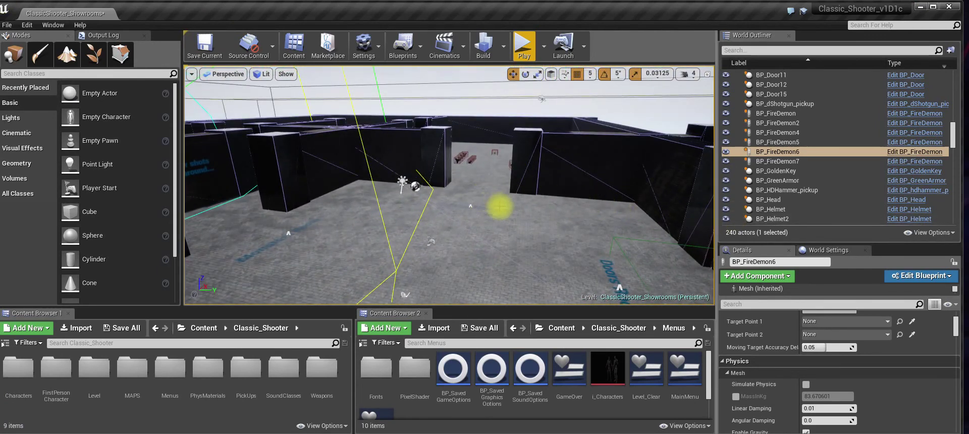
pyautogui.moveTo(517, 207); pyautogui.dragTo(527, 122, button='right')
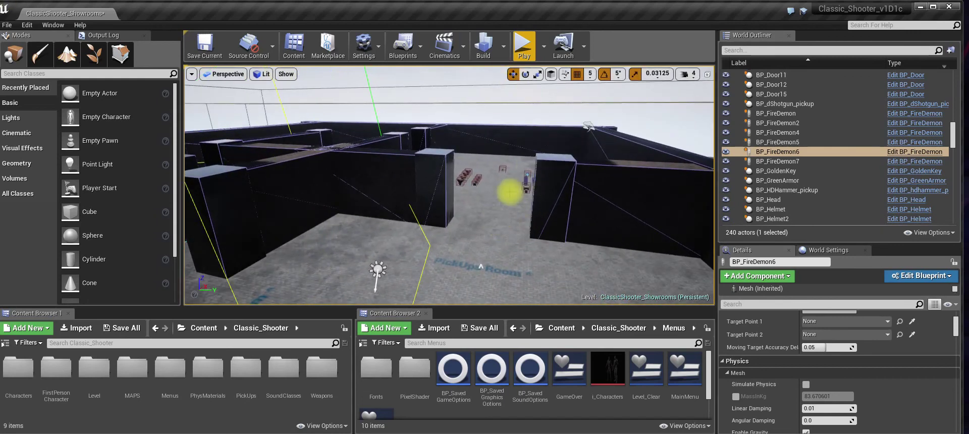
pyautogui.moveTo(509, 191); pyautogui.dragTo(510, 167, button='right')
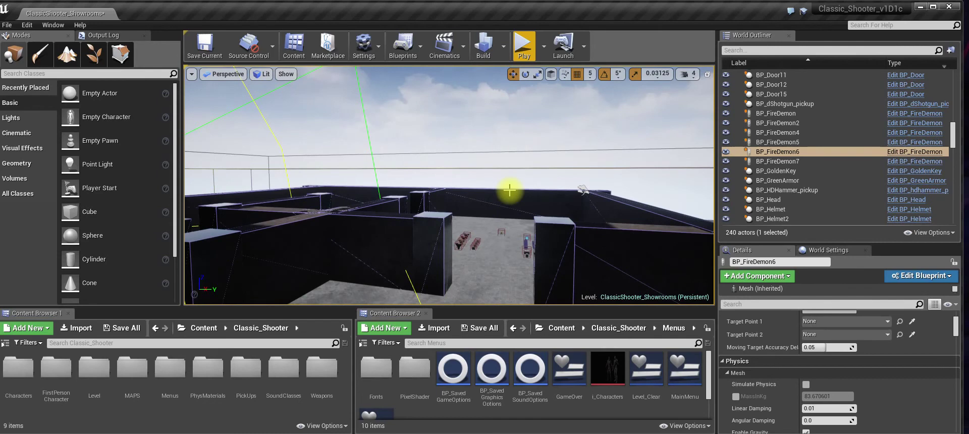
pyautogui.click(523, 51)
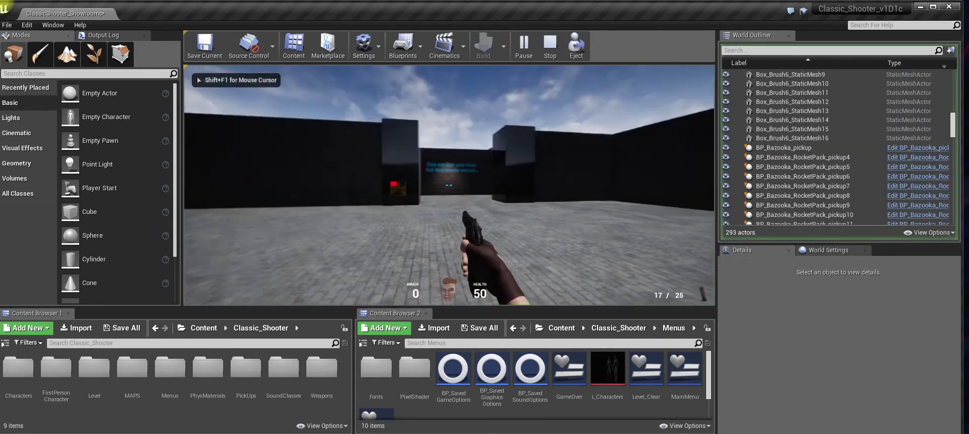
pyautogui.press('w')
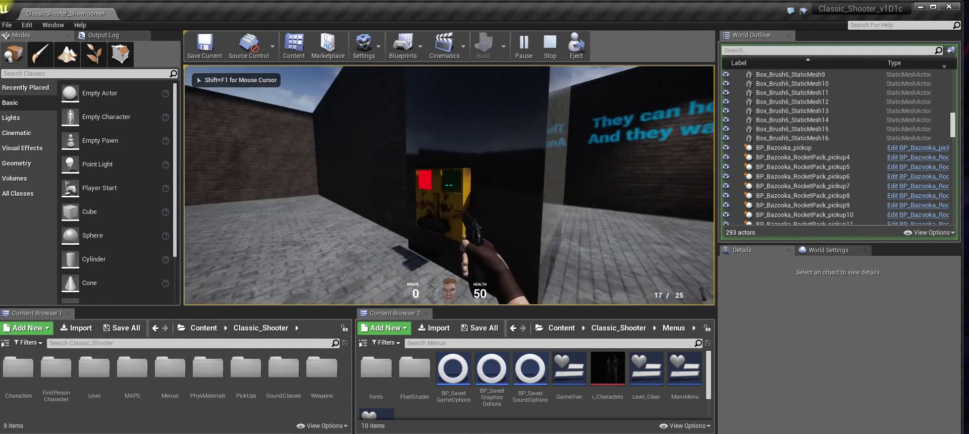
pyautogui.press('s')
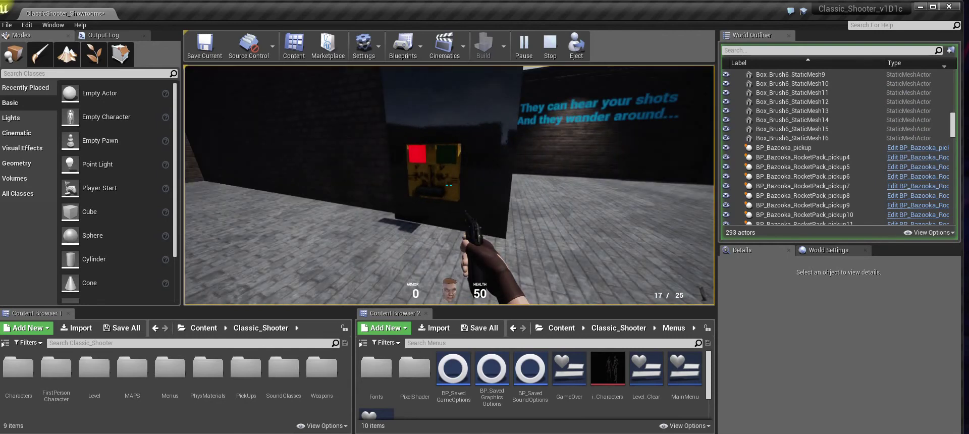
pyautogui.press('w')
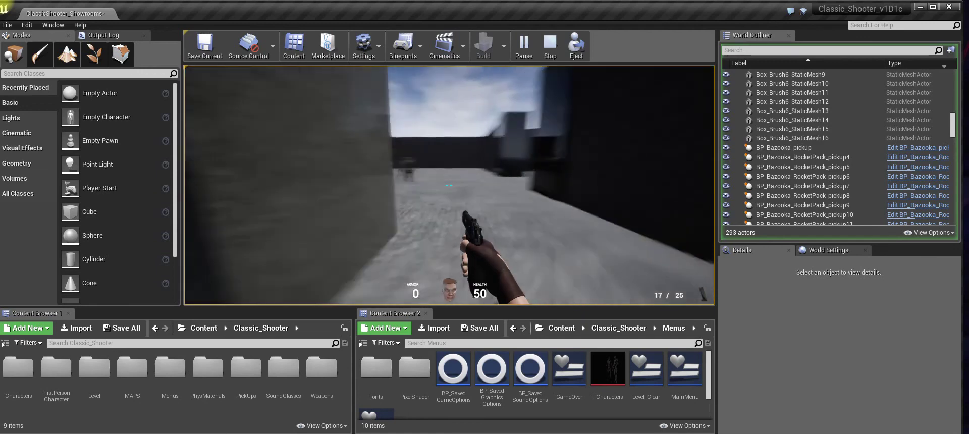
# Try to shoot the Monsters Room enemies with the pistol, and stop the game.
pyautogui.click(594, 65)
pyautogui.press('s')
pyautogui.click(594, 66)
pyautogui.click(594, 66)
pyautogui.click(561, 67)
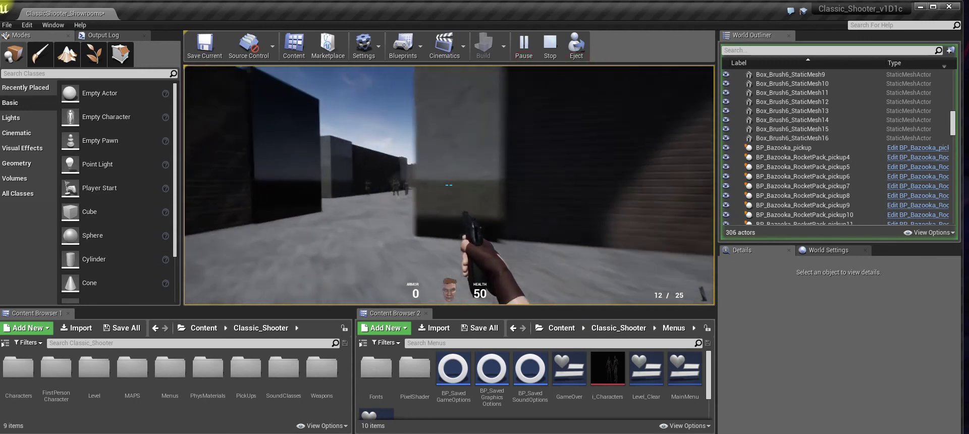
pyautogui.click(528, 68)
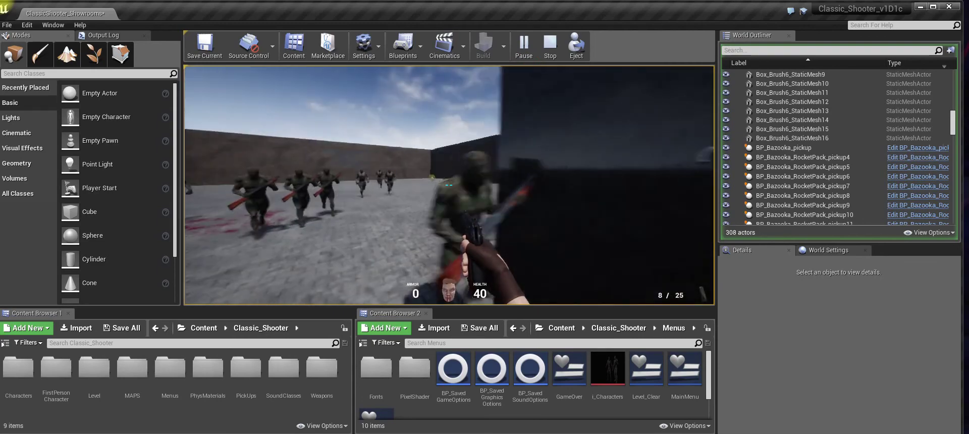
pyautogui.click(446, 70)
pyautogui.click(440, 69)
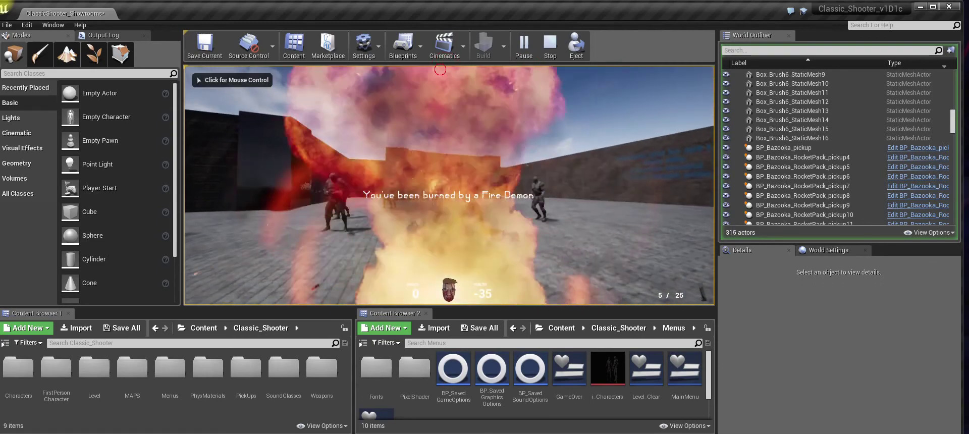
pyautogui.press('Escape')
# Restart the game, pick up the minigun and try to clear the Monsters Room with it, and stop the game.
pyautogui.hotkey('alt', 'p')
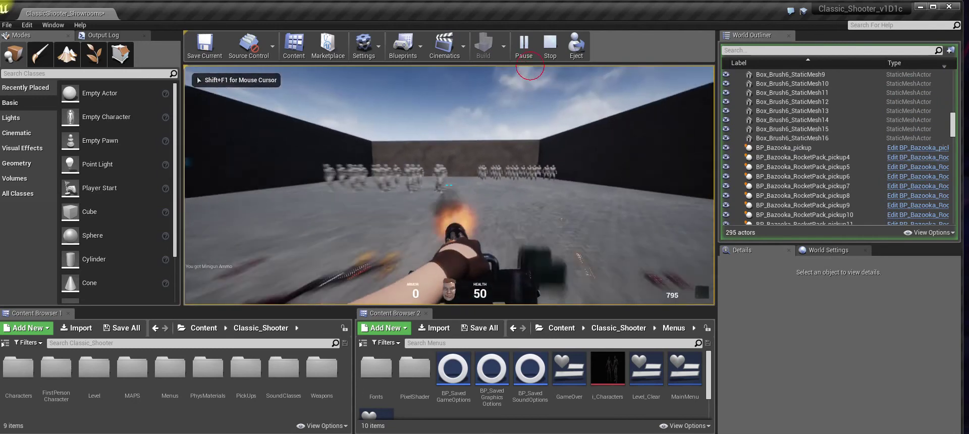
pyautogui.click(530, 66)
pyautogui.press('w')
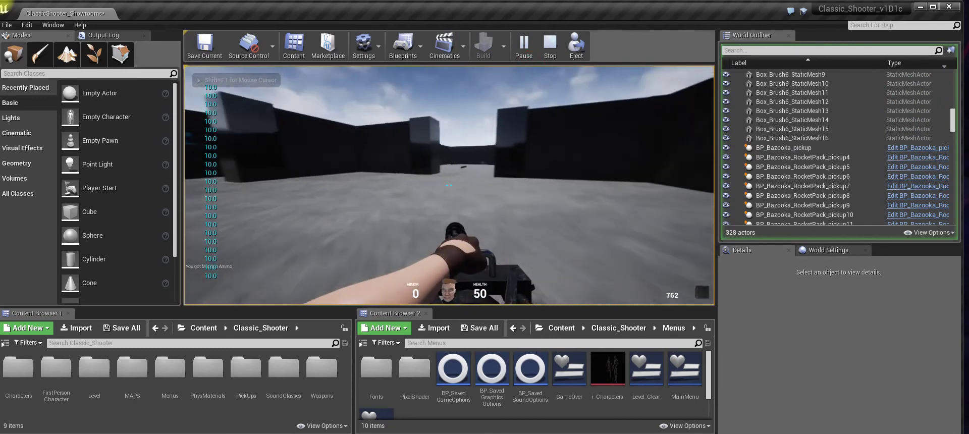
pyautogui.press('w')
pyautogui.moveTo(530, 68); pyautogui.dragTo(529, 68)
pyautogui.moveTo(449, 185); pyautogui.dragTo(449, 185)
pyautogui.press('w')
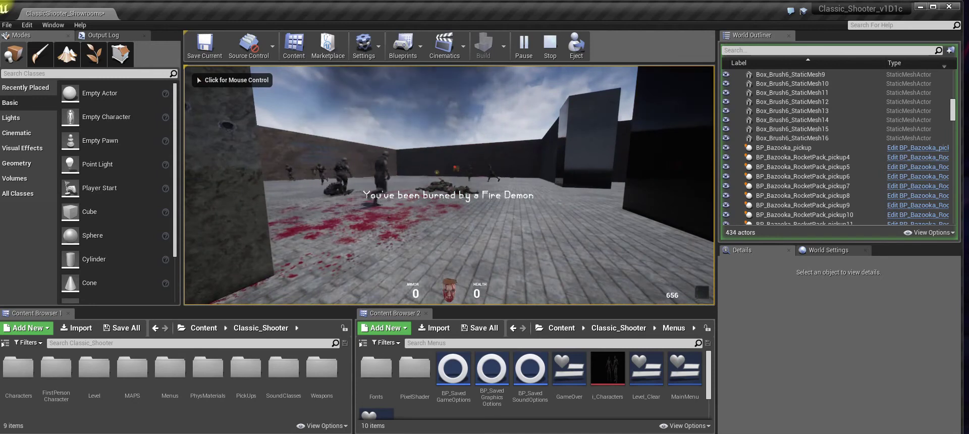
pyautogui.press('Escape')
# Restart the game, try to fight into the Monsters Room with only the pistol, and stop the game.
pyautogui.click(524, 49)
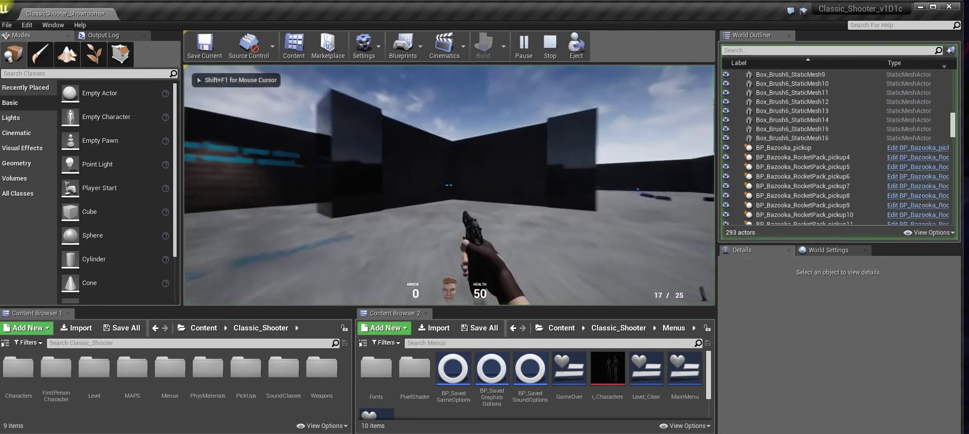
pyautogui.press('w')
pyautogui.click(607, 65)
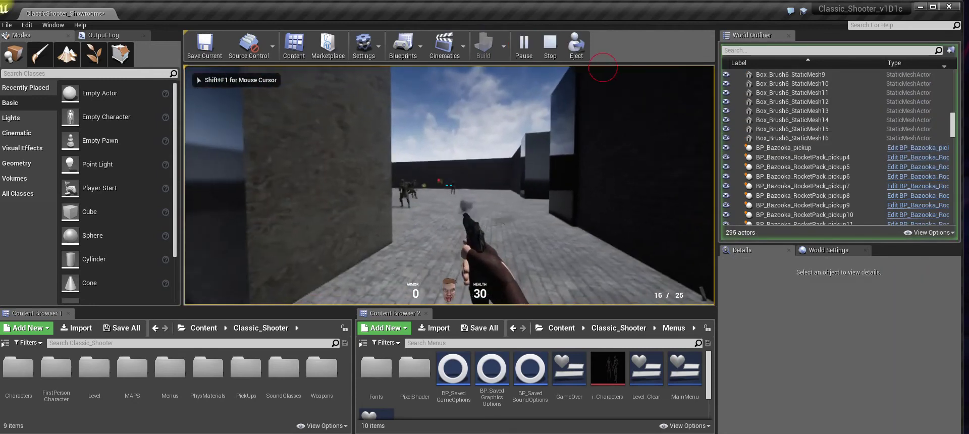
pyautogui.click(608, 65)
pyautogui.click(575, 70)
pyautogui.click(575, 69)
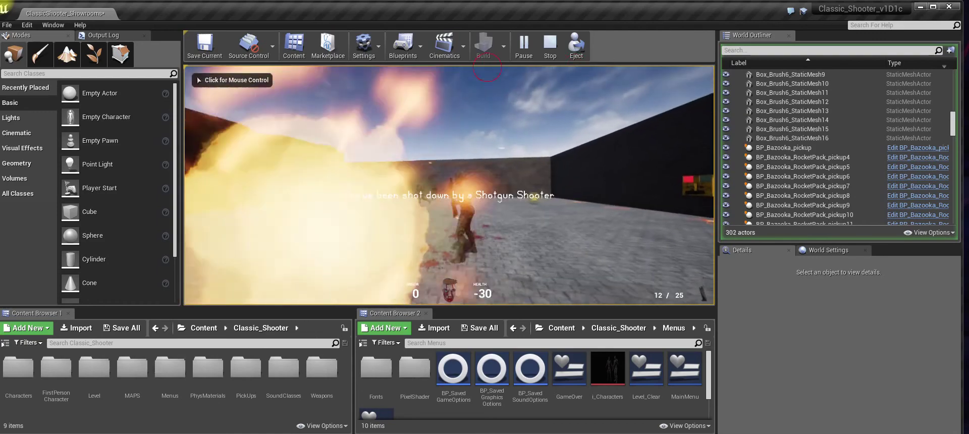
pyautogui.press('Escape')
# Restart the game and shoot the enemies with the pistol from cover beside the Monsters Room entrance.
pyautogui.click(522, 44)
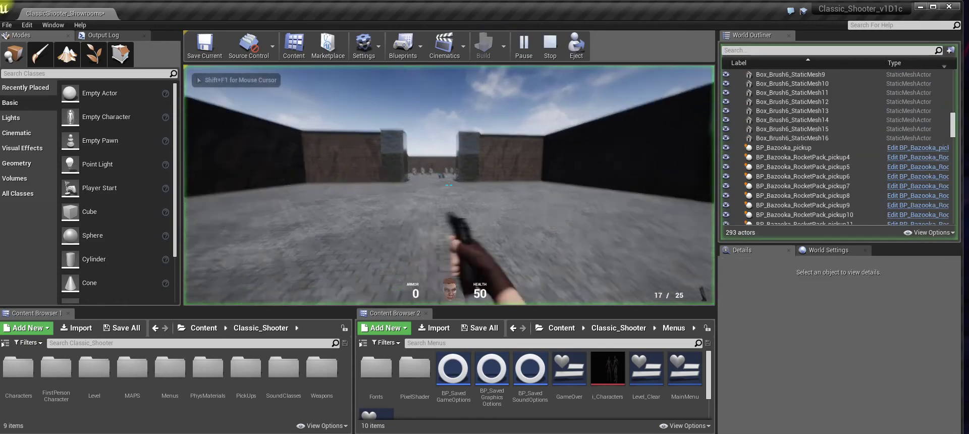
pyautogui.press('w')
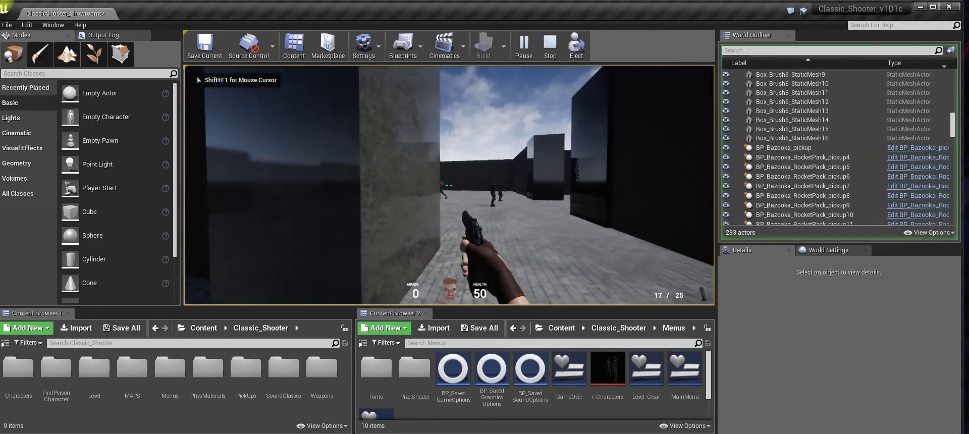
pyautogui.click(640, 75)
pyautogui.click(640, 74)
pyautogui.click(640, 74)
pyautogui.click(643, 73)
pyautogui.click(645, 74)
pyautogui.press('a')
pyautogui.press('d')
pyautogui.click(646, 74)
pyautogui.click(647, 74)
pyautogui.click(648, 75)
pyautogui.press('a')
pyautogui.press('d')
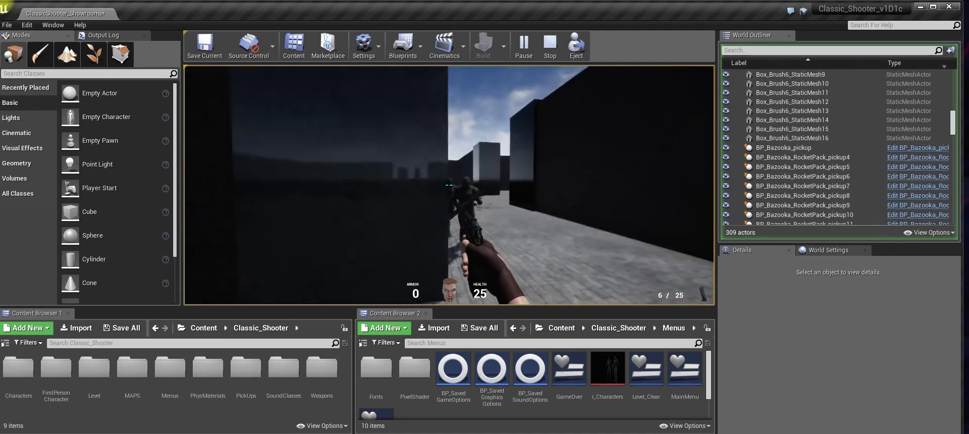
pyautogui.click(653, 78)
pyautogui.click(653, 77)
pyautogui.click(652, 78)
# Switch to the shotgun, activate the level-ending wall switch in the Monsters Room, and continue from Level Clear.
pyautogui.press('3')
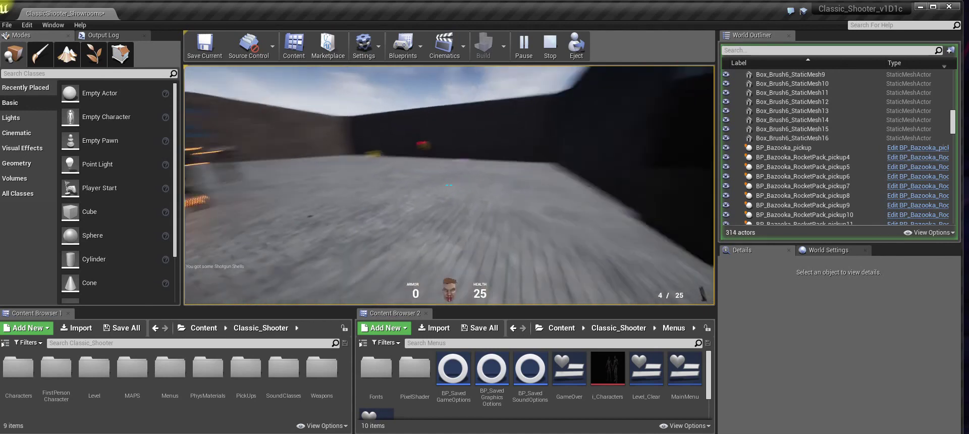
pyautogui.press('w')
pyautogui.press('e')
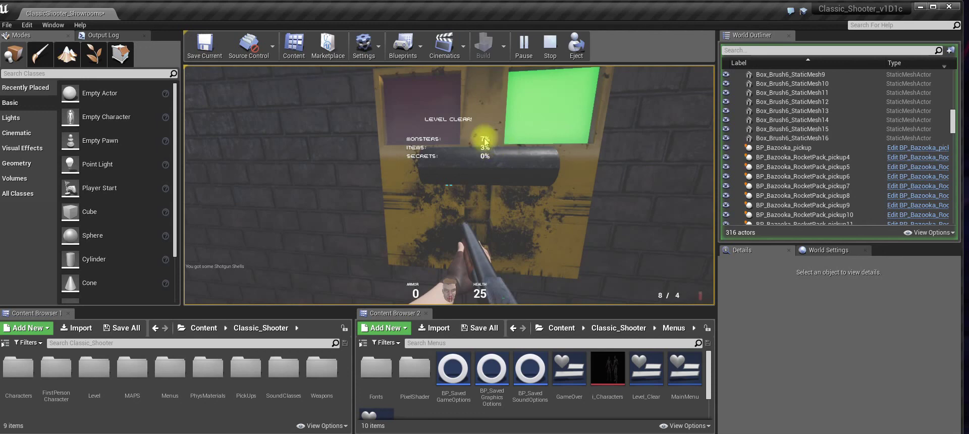
pyautogui.click(507, 162)
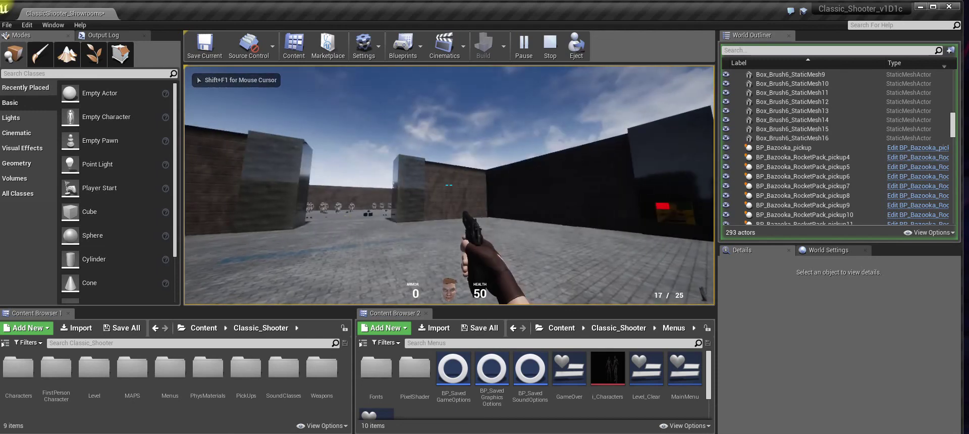
# Pause the game and open its Options Menu.
pyautogui.press('p')
pyautogui.click(472, 172)
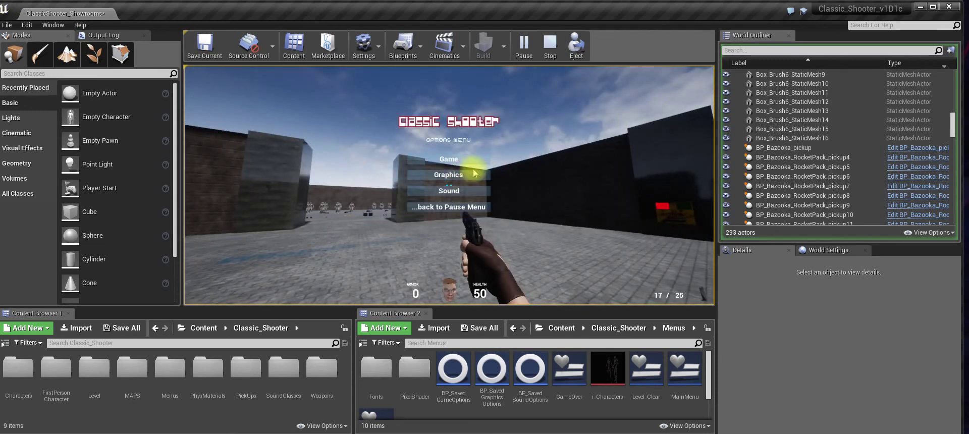